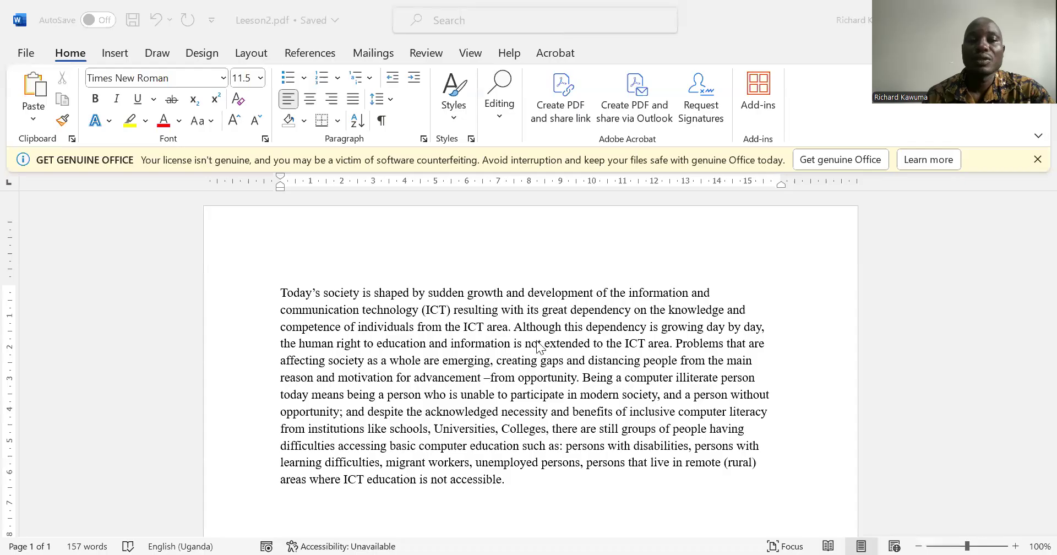
Split the text into three paragraphs, breaking before "Although this dependency" and before "Being a computer illiterate person".
left_click(536, 336)
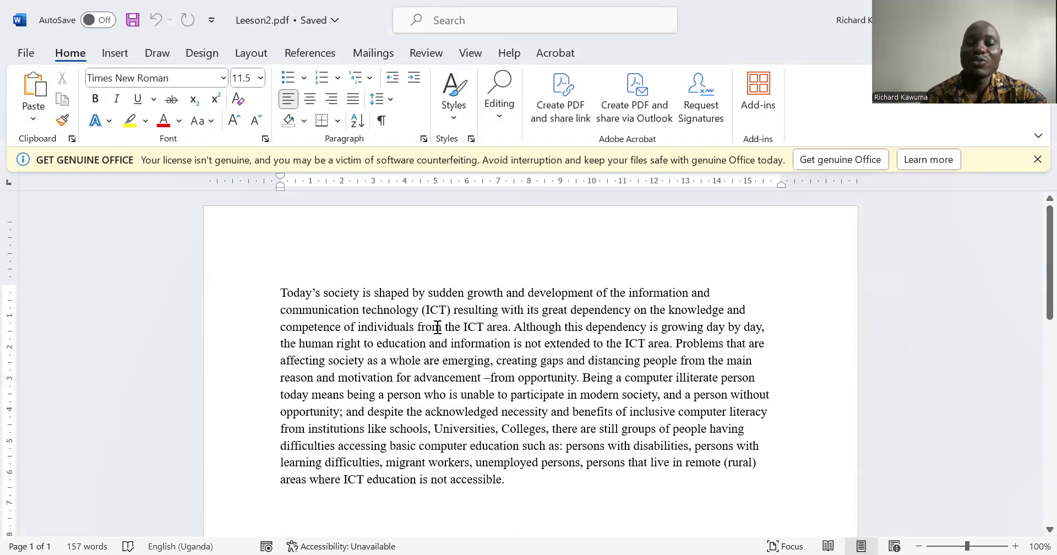
left_click(512, 327)
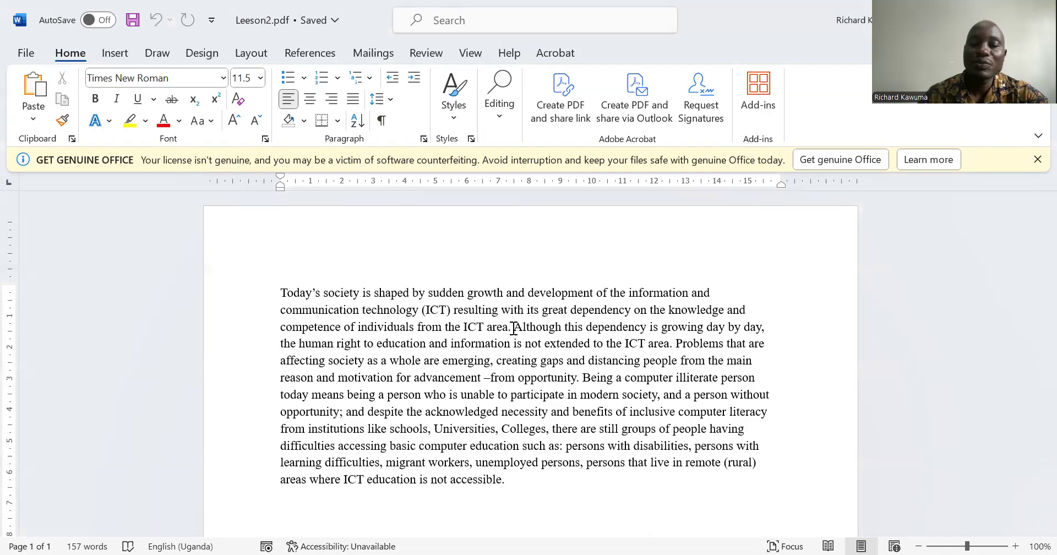
key("Return")
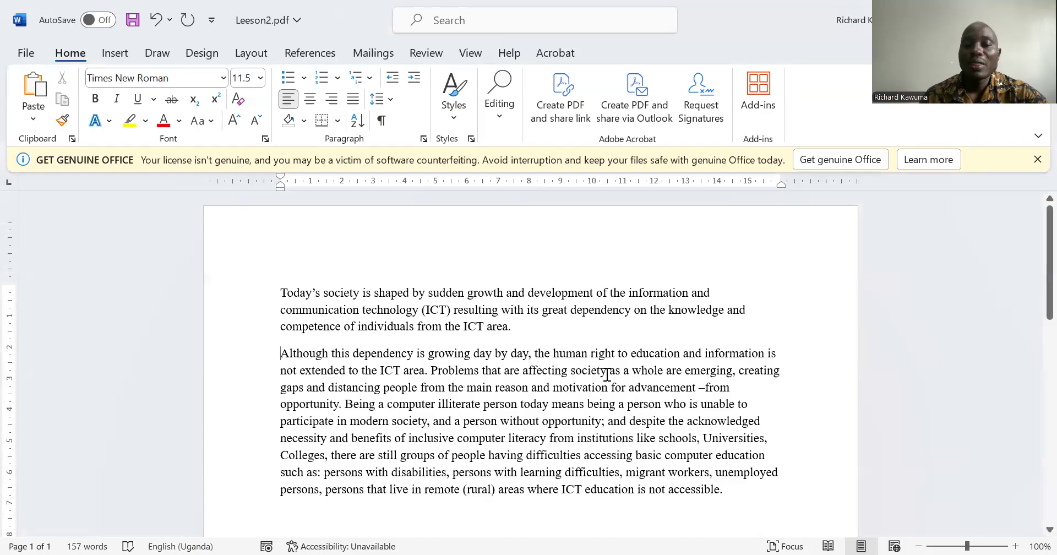
left_click(345, 404)
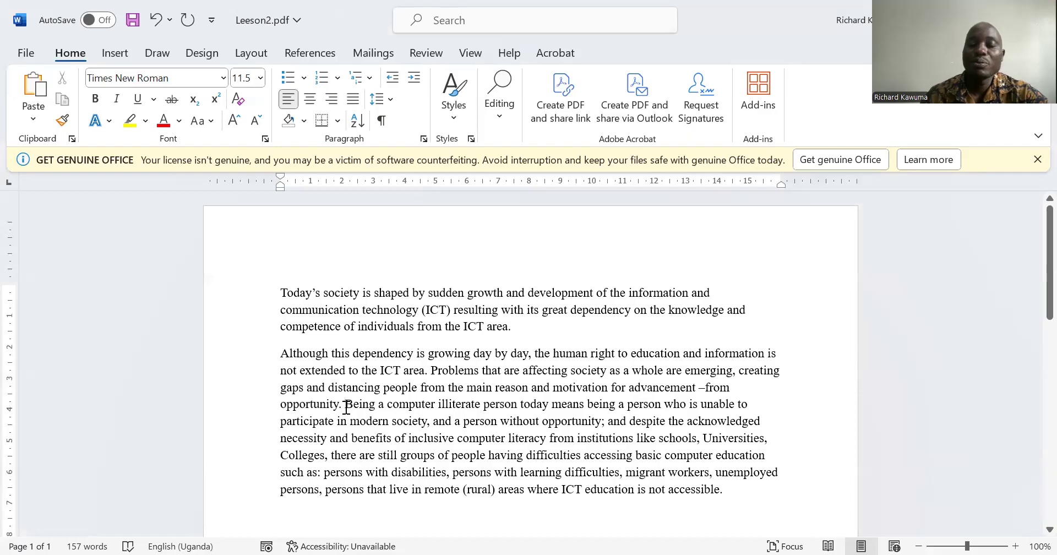
key("Return")
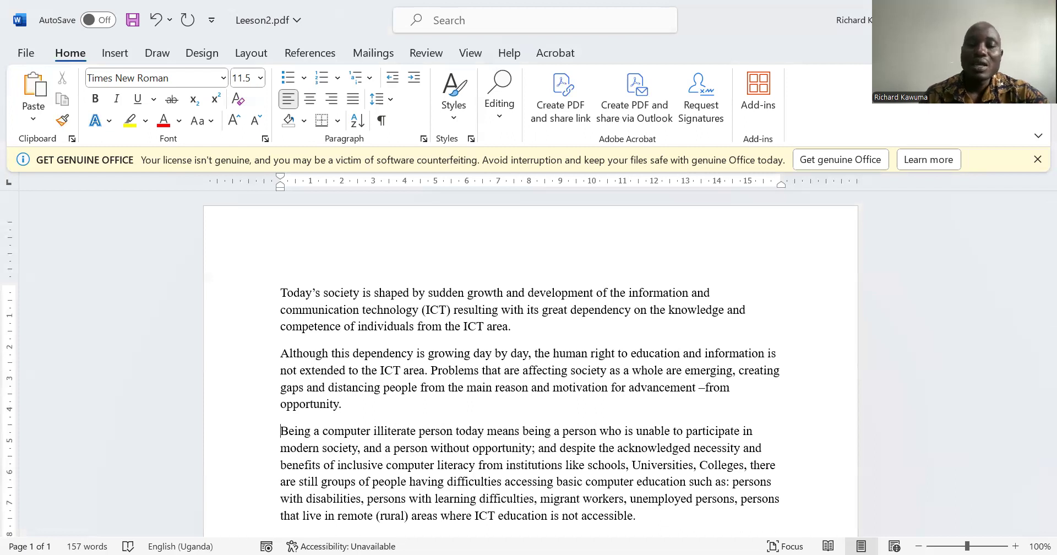
Practise joining the "Being a computer illiterate person" paragraph to the preceding one and splitting it off again, twice.
left_click(280, 434)
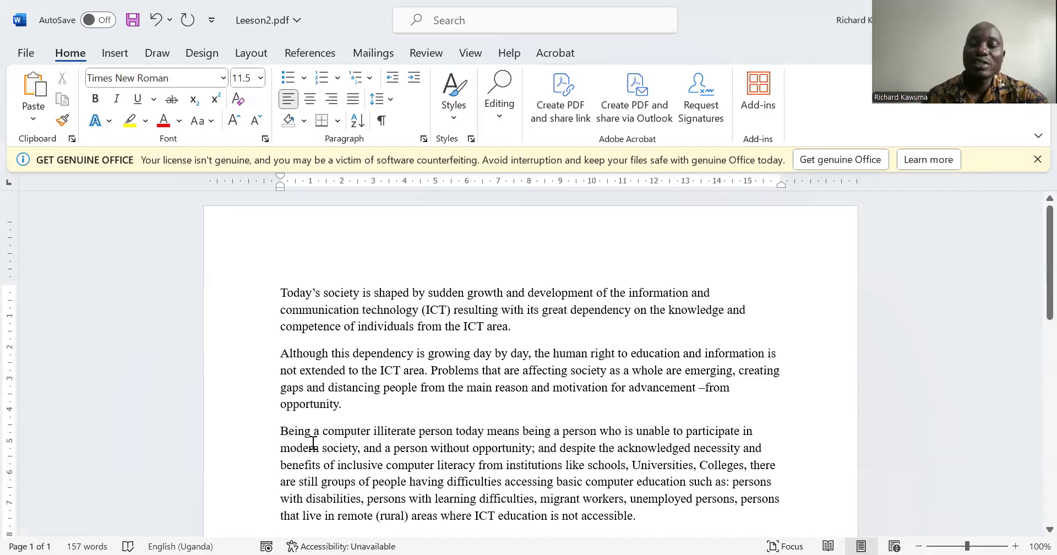
key("BackSpace")
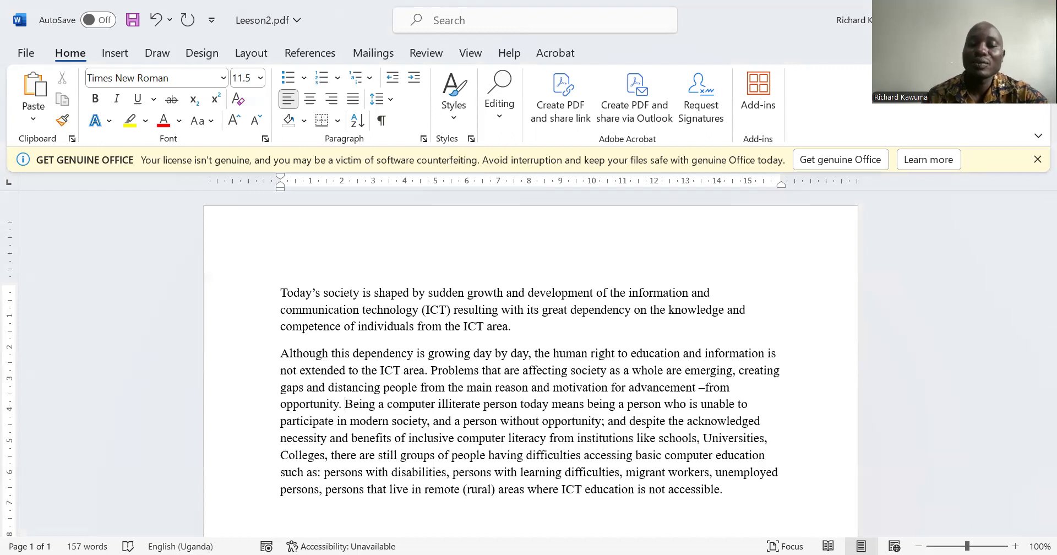
key("Return")
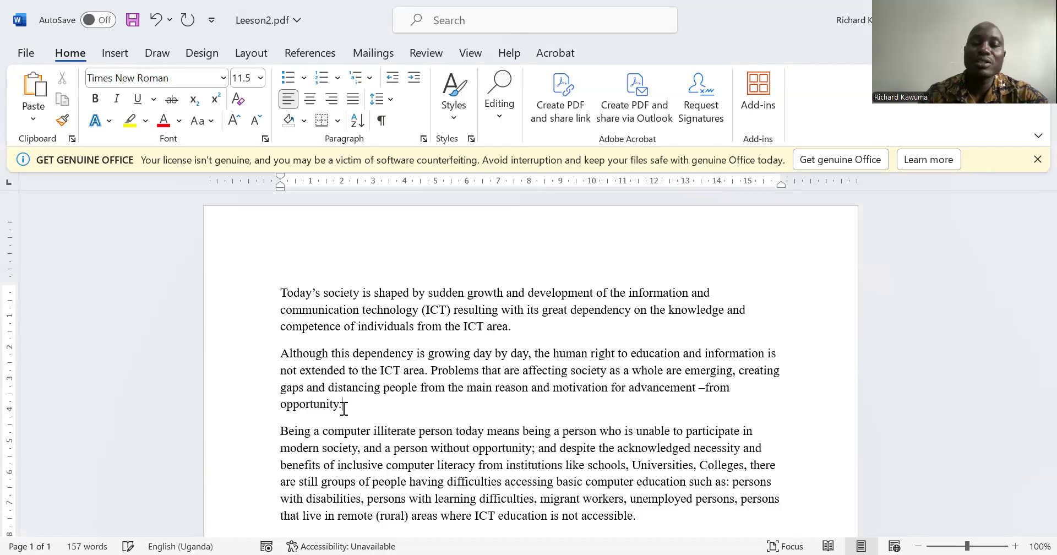
key("Delete")
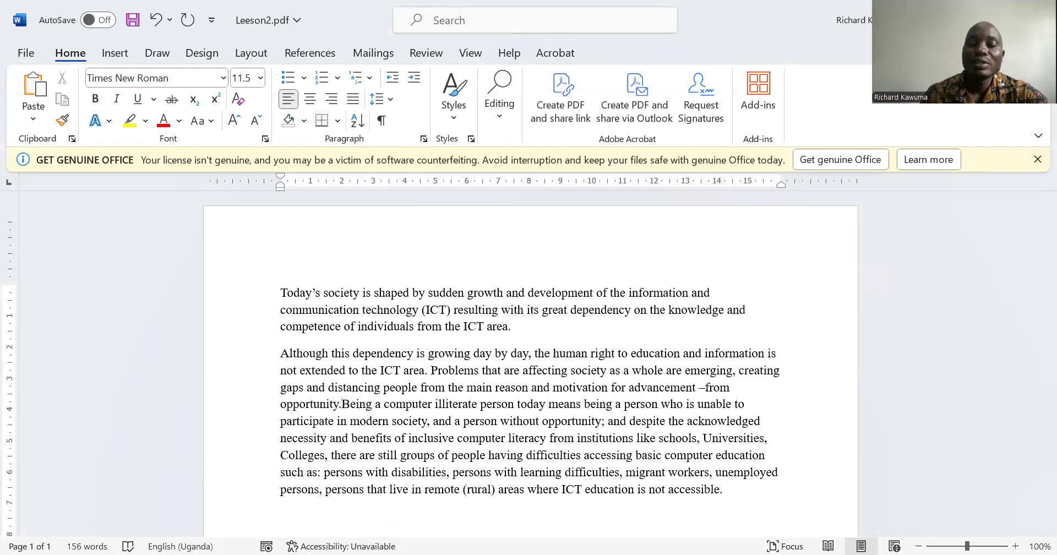
key("Return")
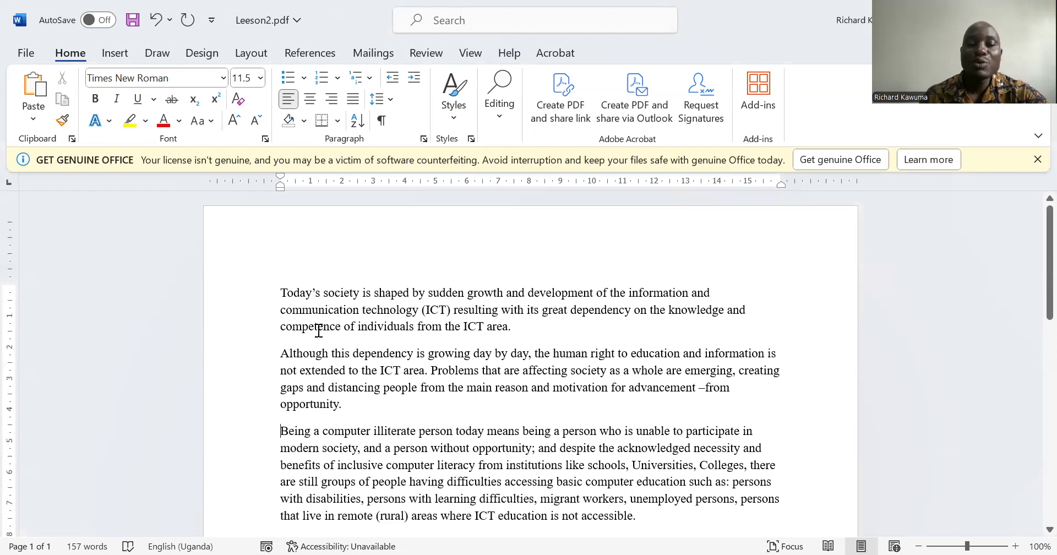
scroll(299, 308, "down", 3)
scroll(299, 318, "up", 3)
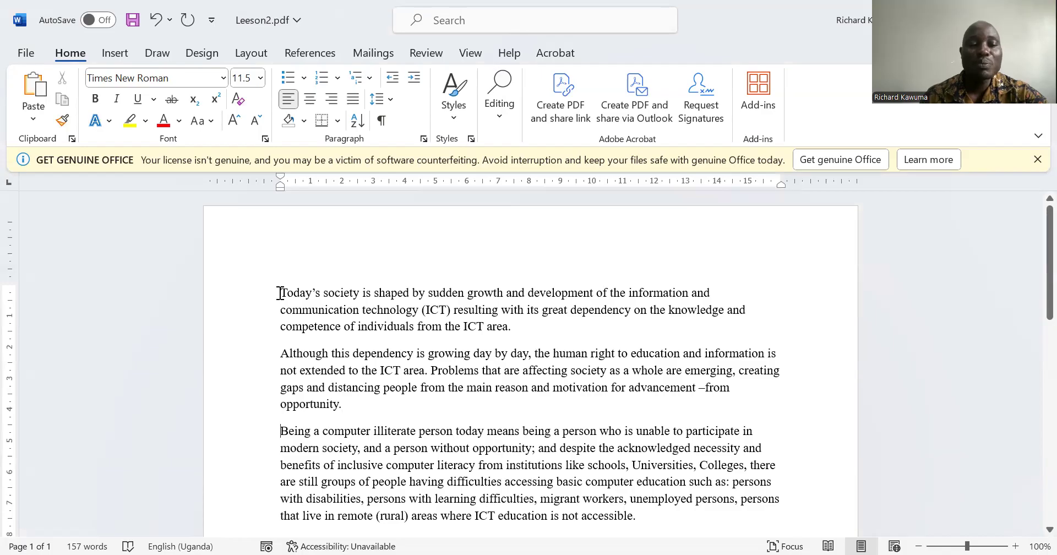
scroll(317, 394, "down", 2)
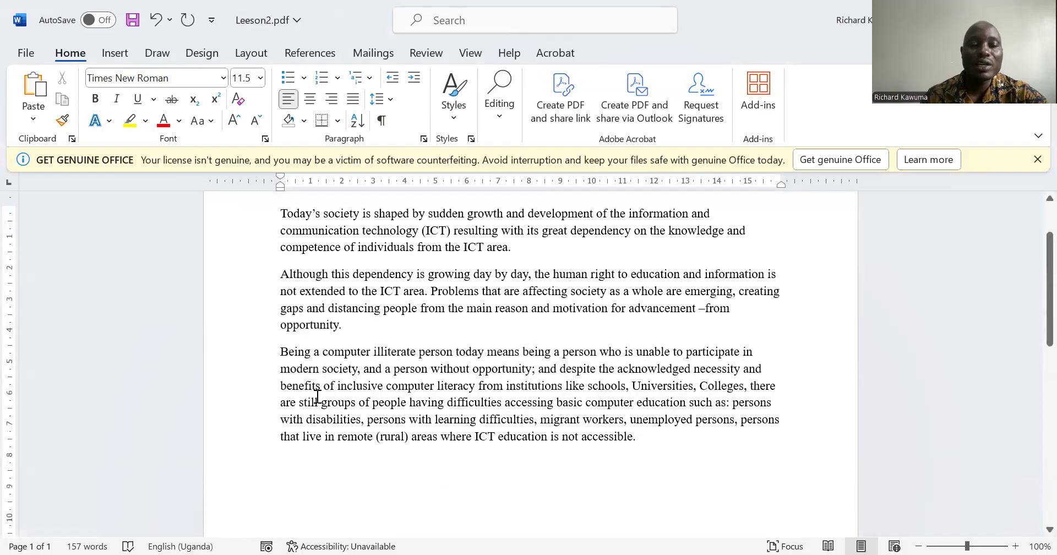
scroll(317, 396, "up", 2)
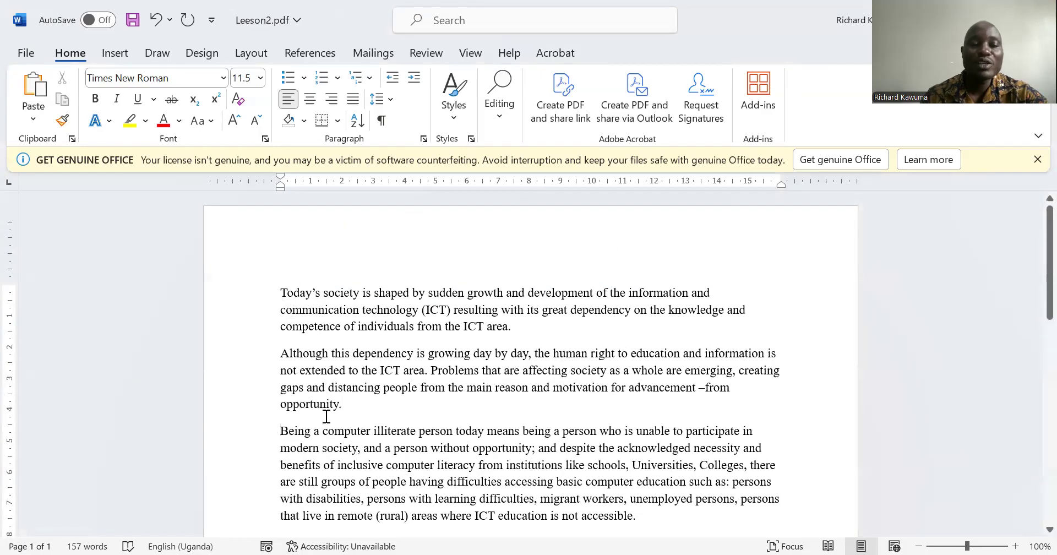
scroll(326, 416, "down", 2)
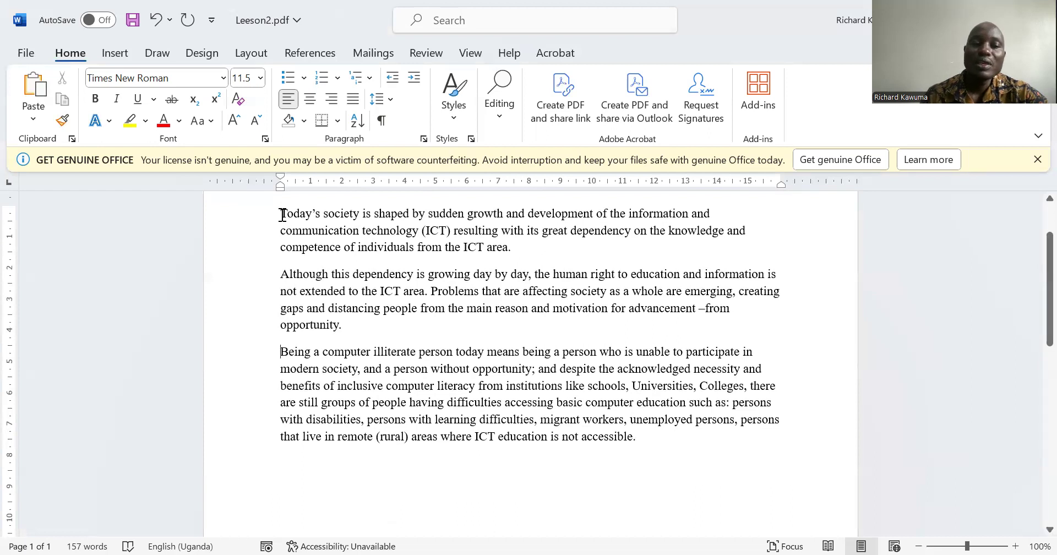
left_click_drag(282, 214, 520, 246)
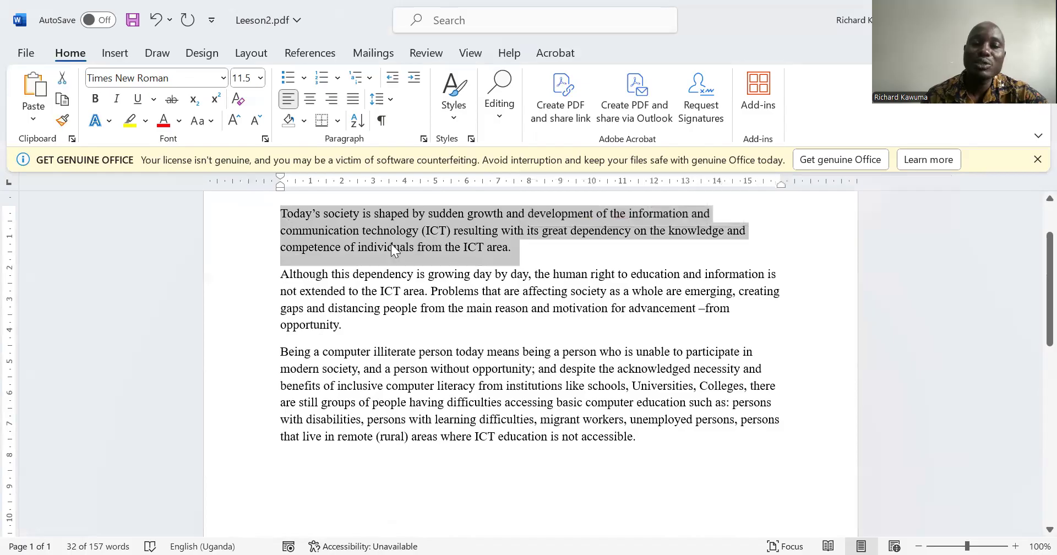
left_click(521, 252)
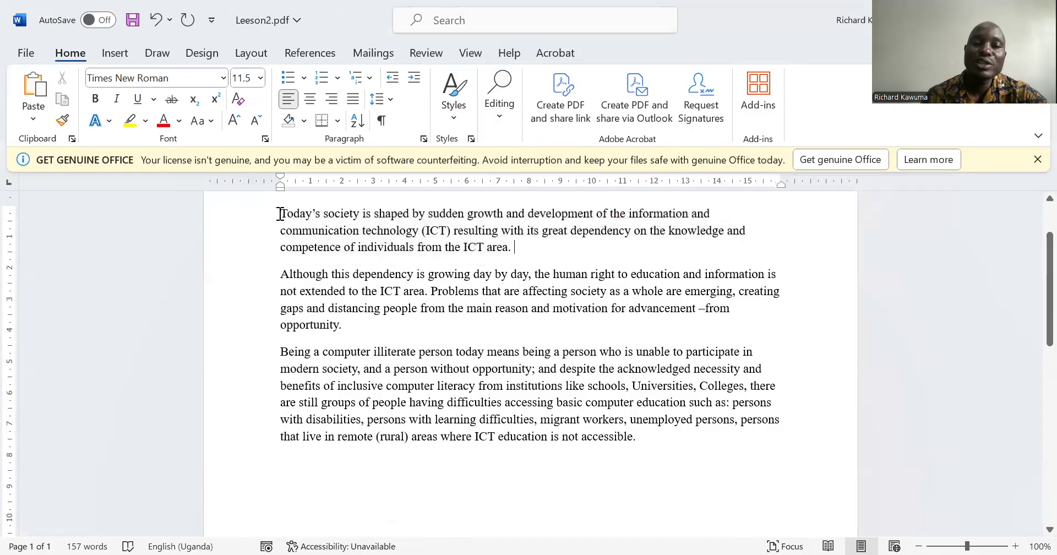
left_click_drag(280, 214, 515, 245)
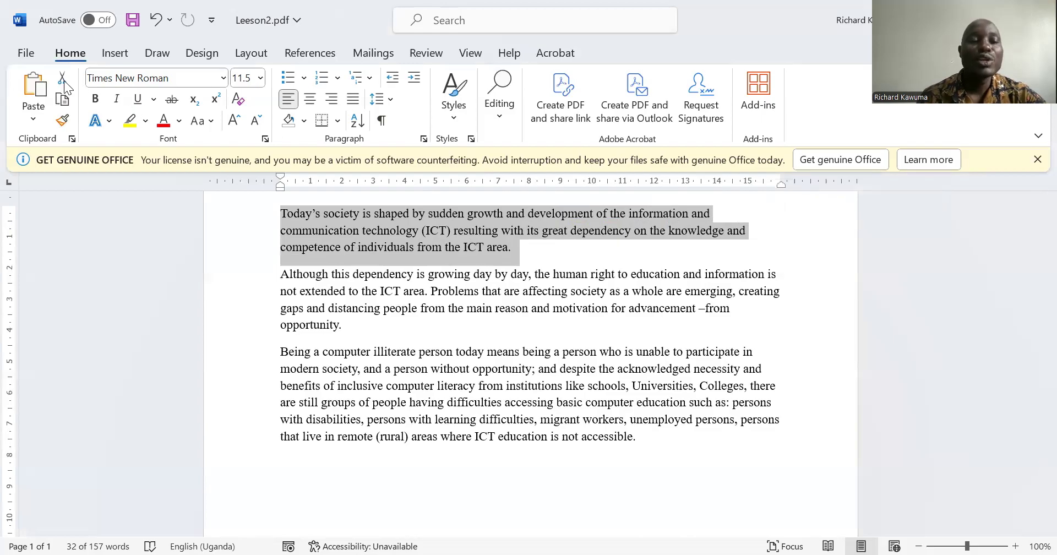
left_click(517, 246)
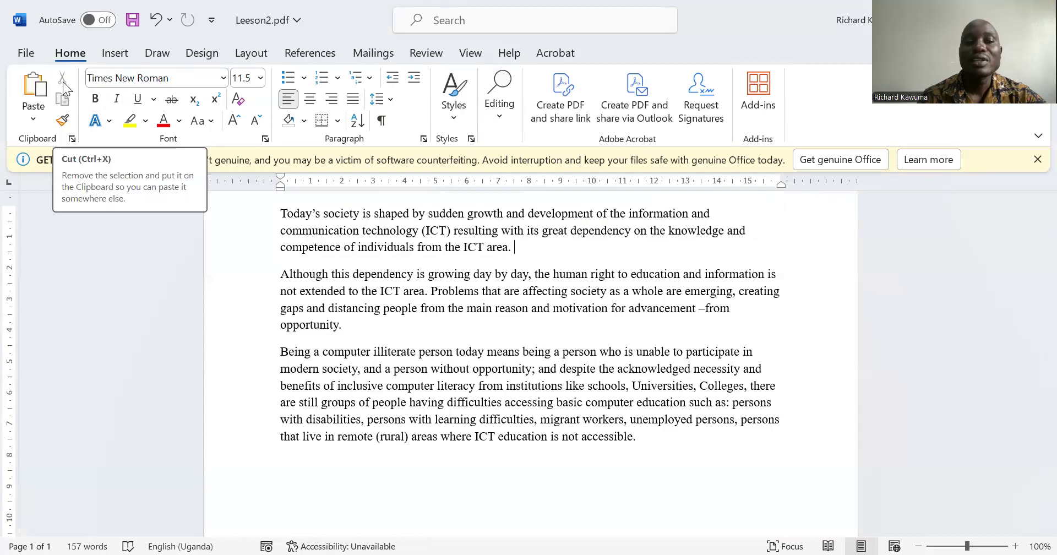
Cut the first paragraph, starting "Today's society", and paste it on the empty line below the last paragraph.
left_click(280, 209)
left_click_drag(288, 213, 518, 246)
key("ctrl+c")
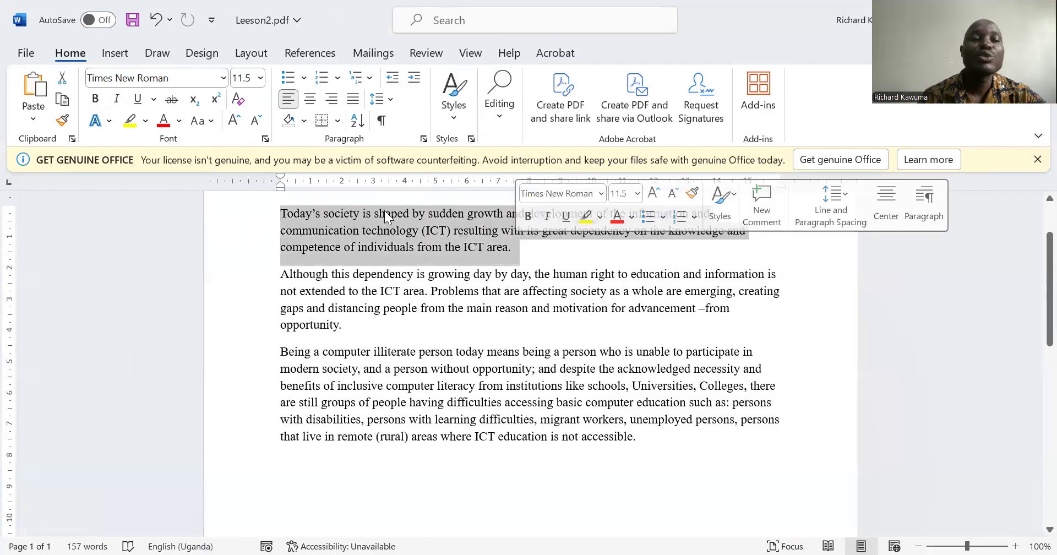
left_click(62, 81)
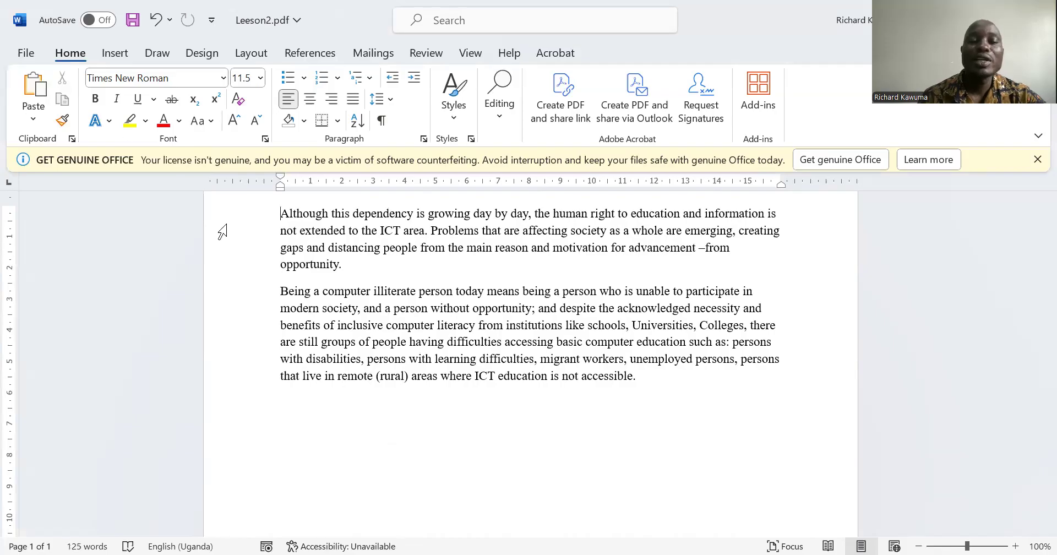
scroll(326, 293, "up", 2)
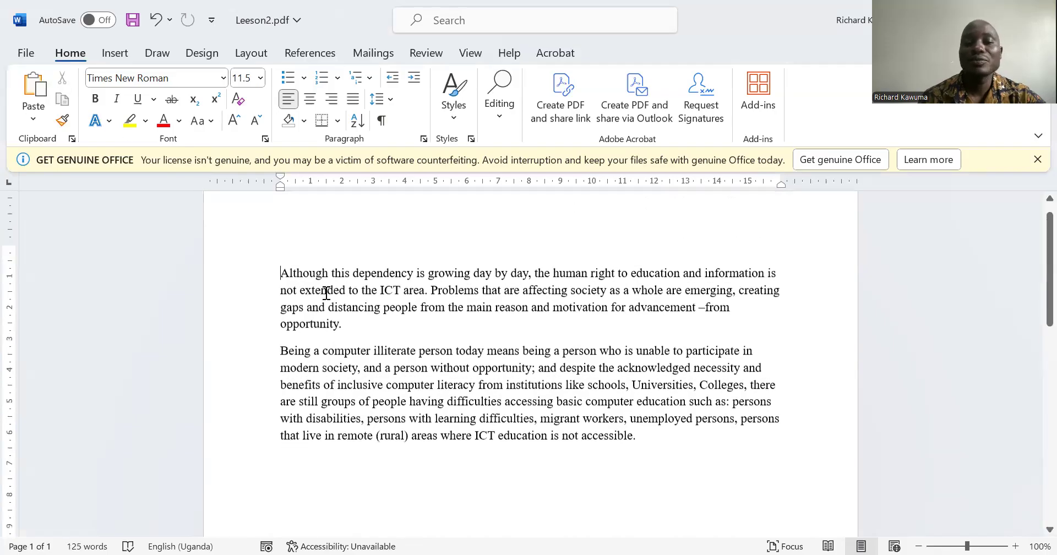
scroll(325, 293, "down", 1)
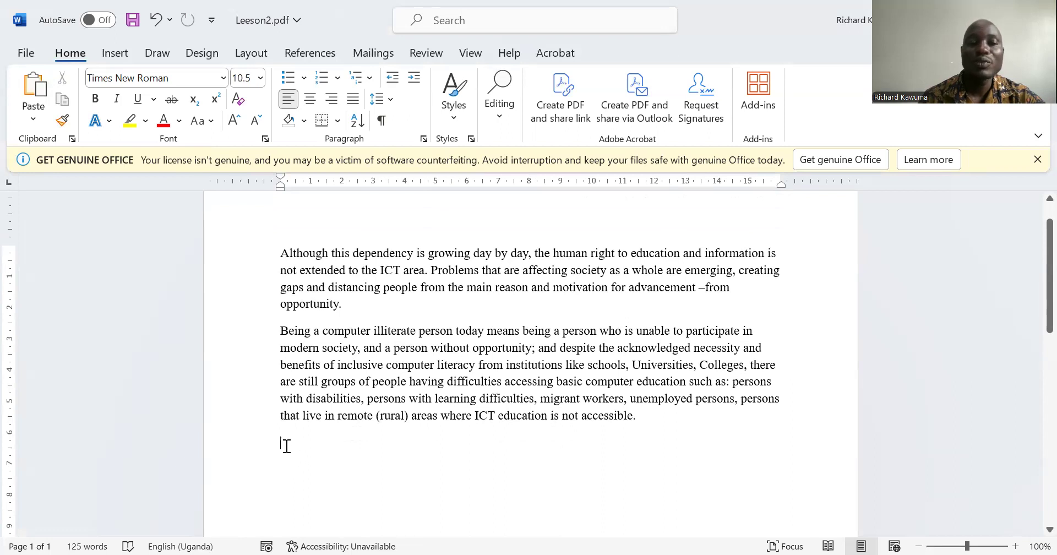
left_click(31, 87)
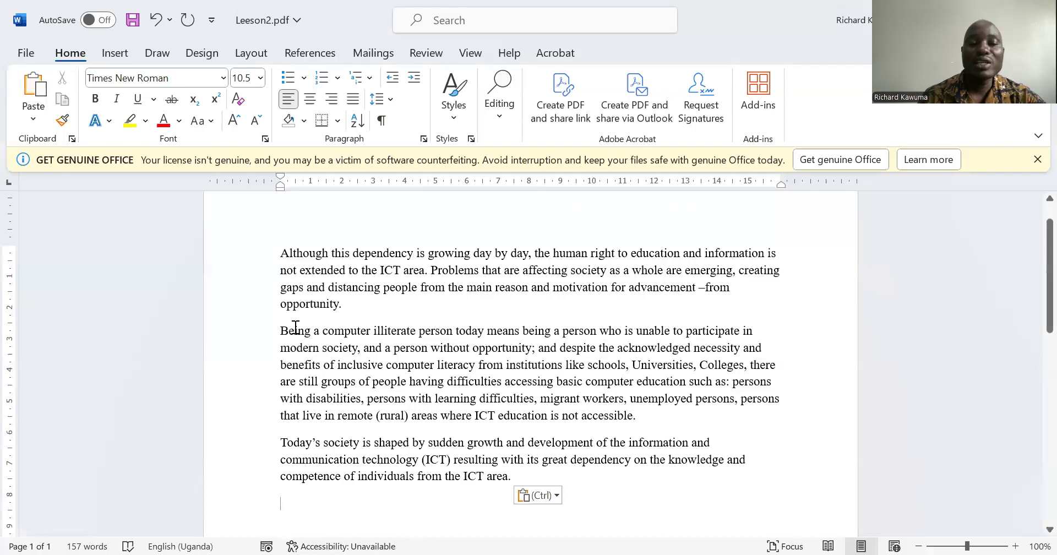
Cut the paragraph starting "Although this dependency" and paste it below the "Today's society" paragraph.
left_click_drag(278, 255, 349, 306)
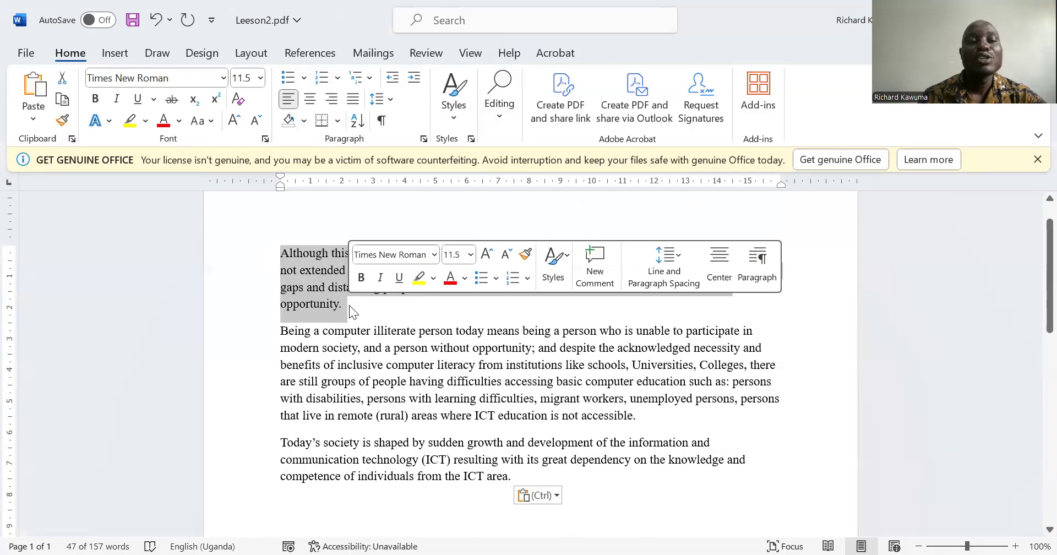
left_click(61, 80)
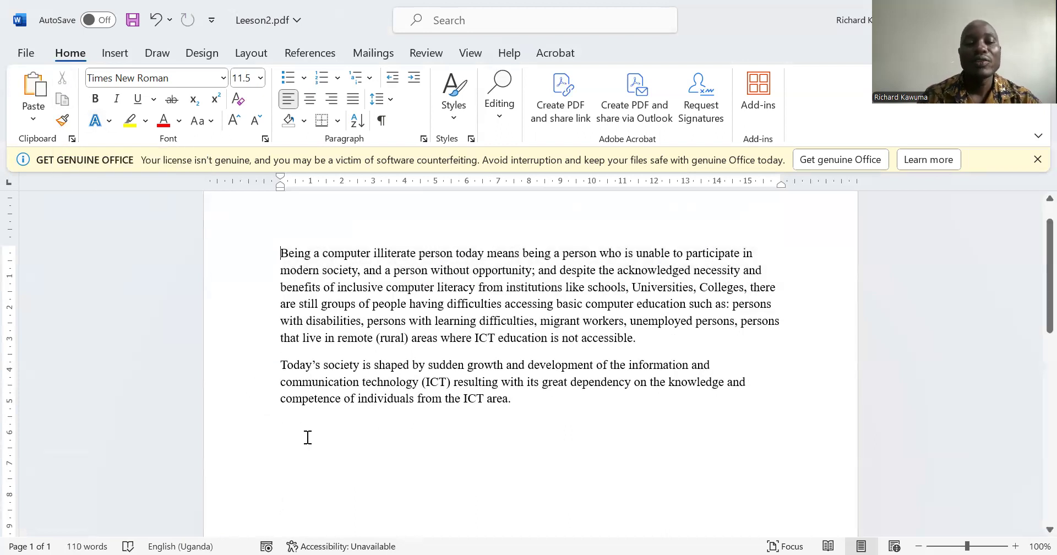
left_click(284, 435)
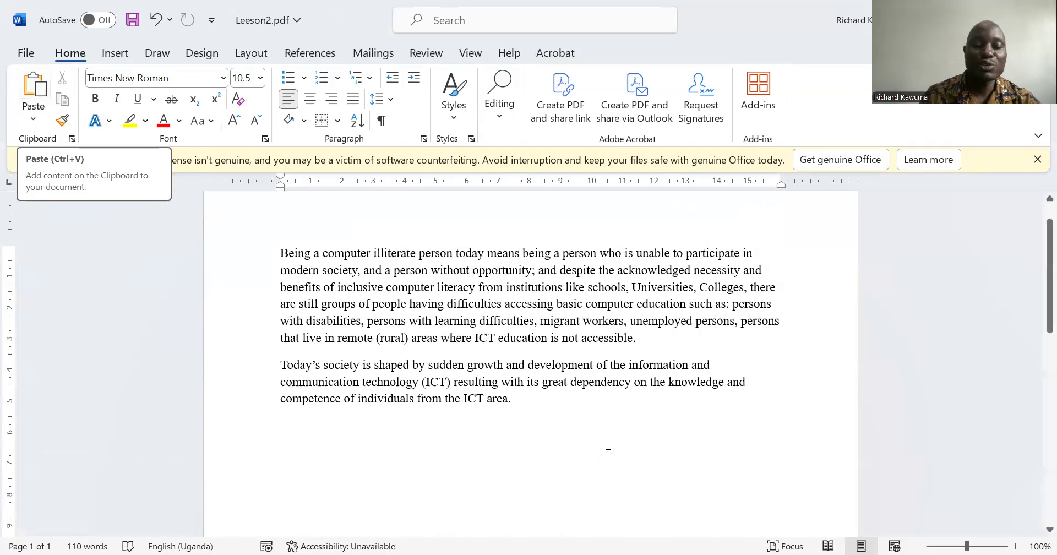
type("Although this dependency is growing day by day, the human right to education and information is not extended to the ICT area. Problems that are affecting society as a whole are emerging, creating gaps and distancing people from the main reason and motivation for advancement –from opportunity.")
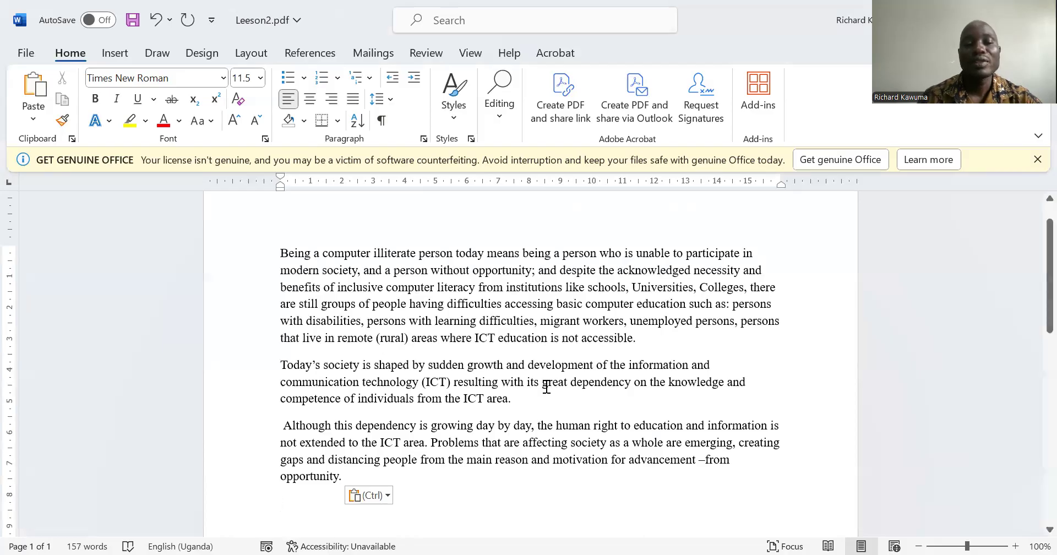
Move the paragraph starting "Being a computer illiterate person" below the "Although this dependency" paragraph and clear the selection.
scroll(341, 330, "down", 1)
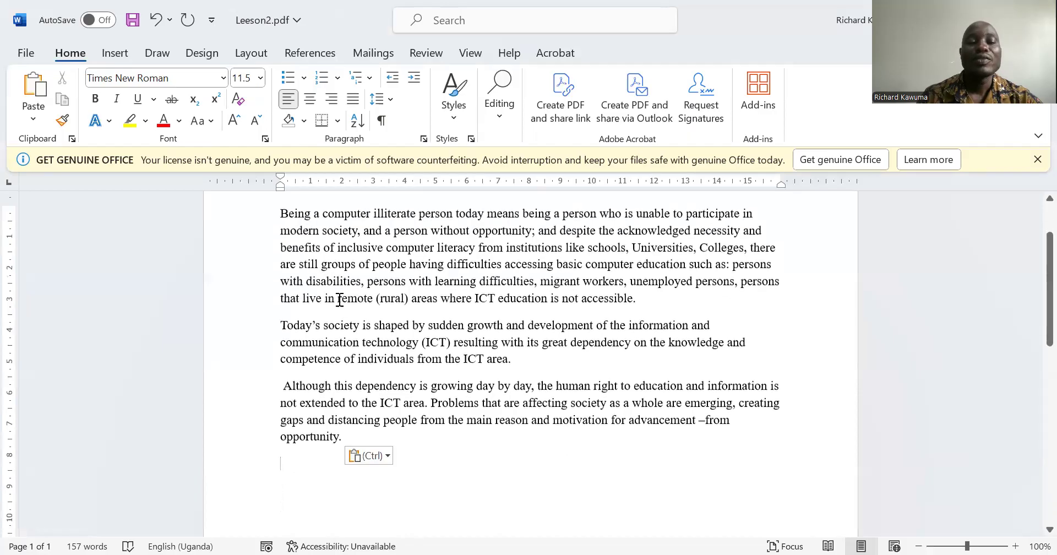
left_click_drag(278, 212, 644, 293)
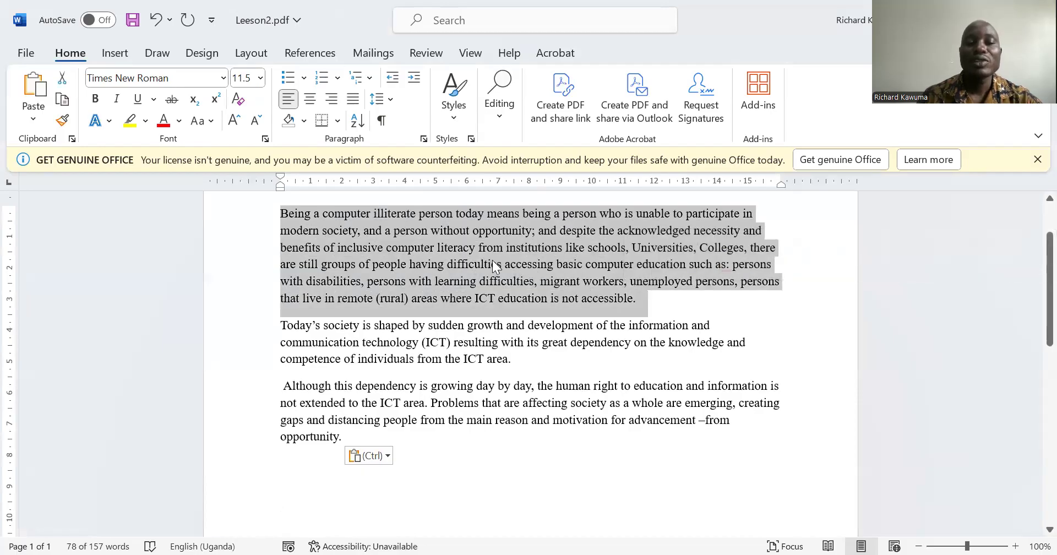
left_click_drag(492, 262, 376, 464)
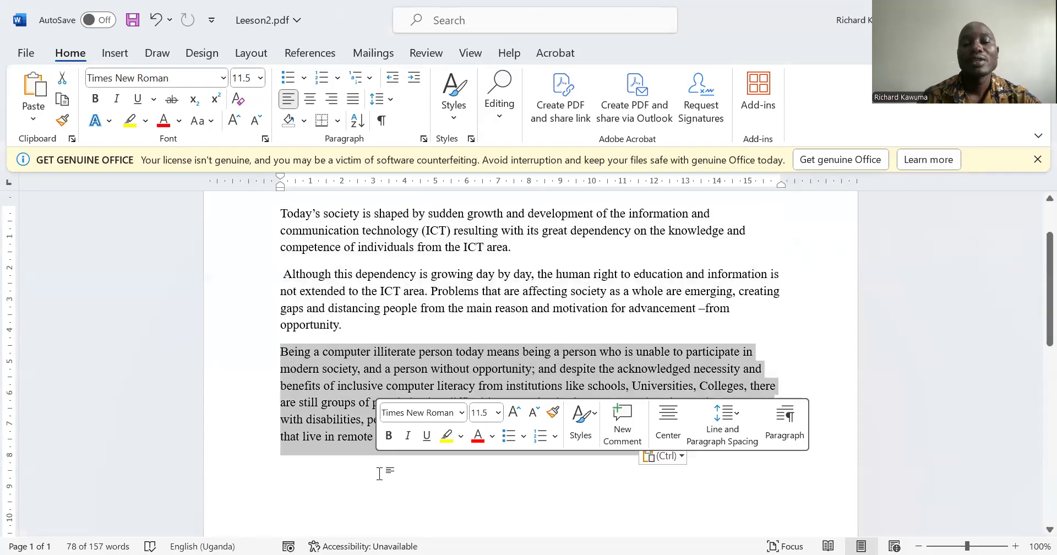
left_click(380, 472)
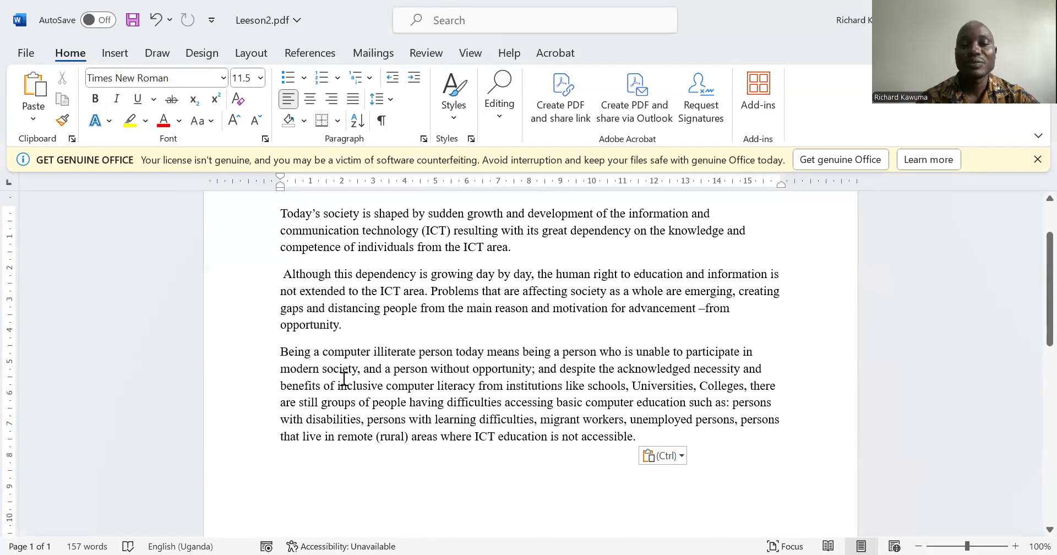
Start a new empty line below the last paragraph.
key("BackSpace")
scroll(344, 379, "up", 3)
key("Return")
scroll(344, 378, "down", 3)
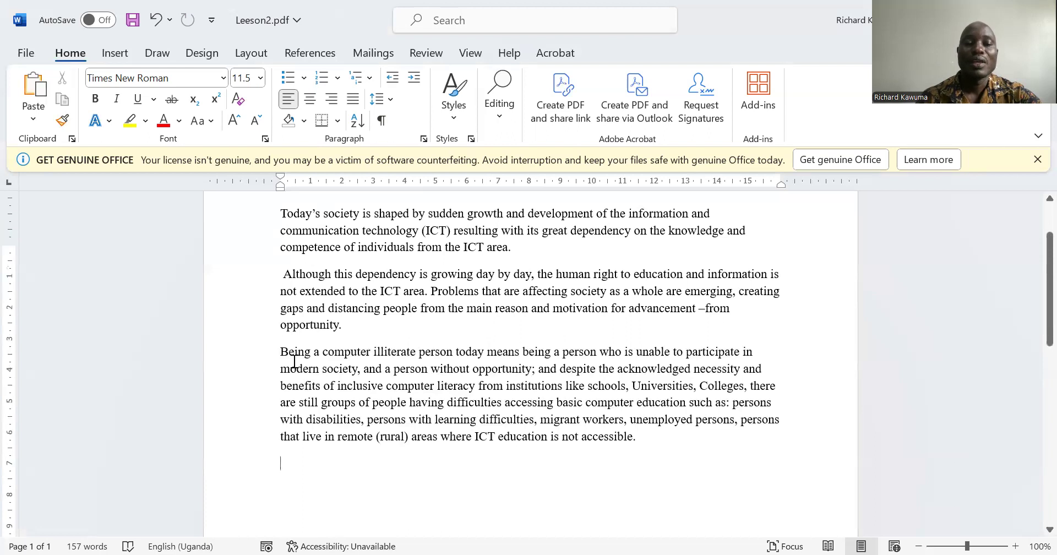
Copy the first paragraph, starting "Today's society", and paste the copy on the empty line below the last paragraph.
scroll(286, 352, "up", 2)
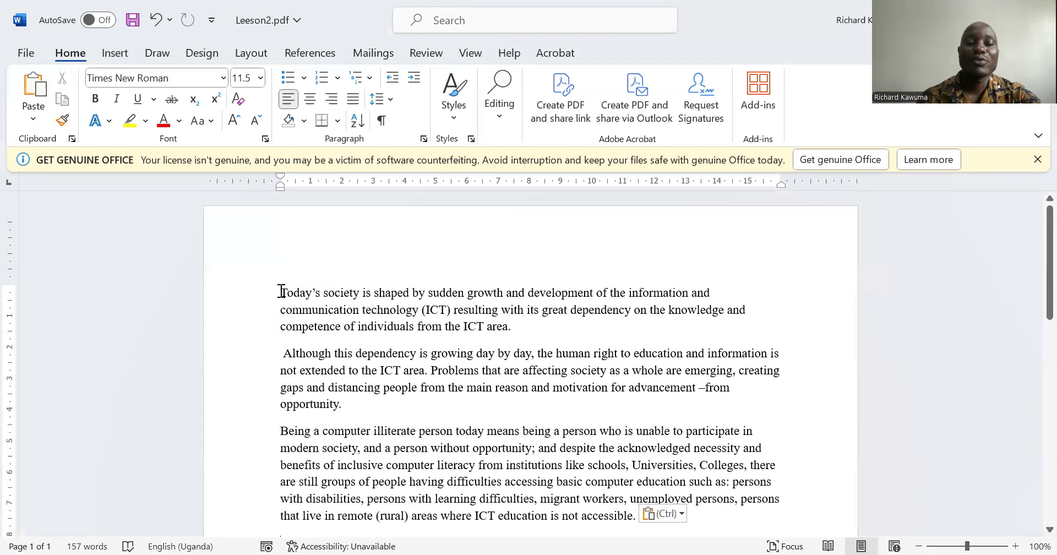
left_click_drag(281, 291, 516, 327)
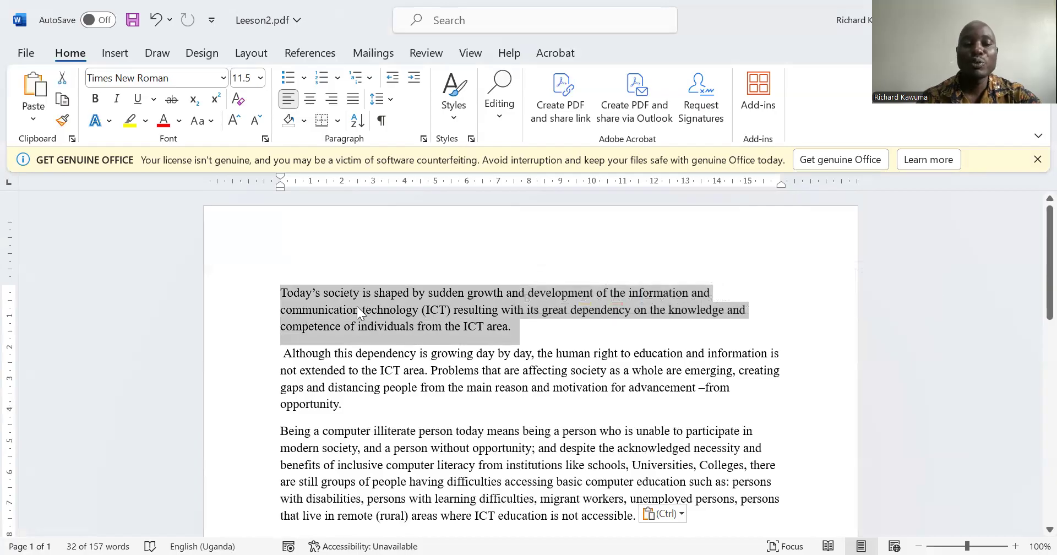
scroll(357, 306, "down", 3)
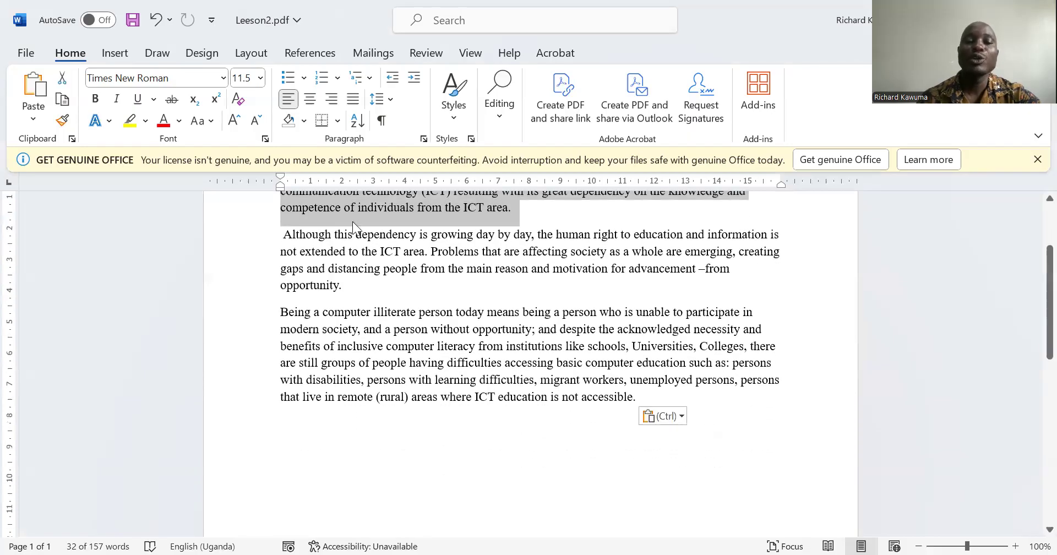
scroll(352, 221, "up", 1)
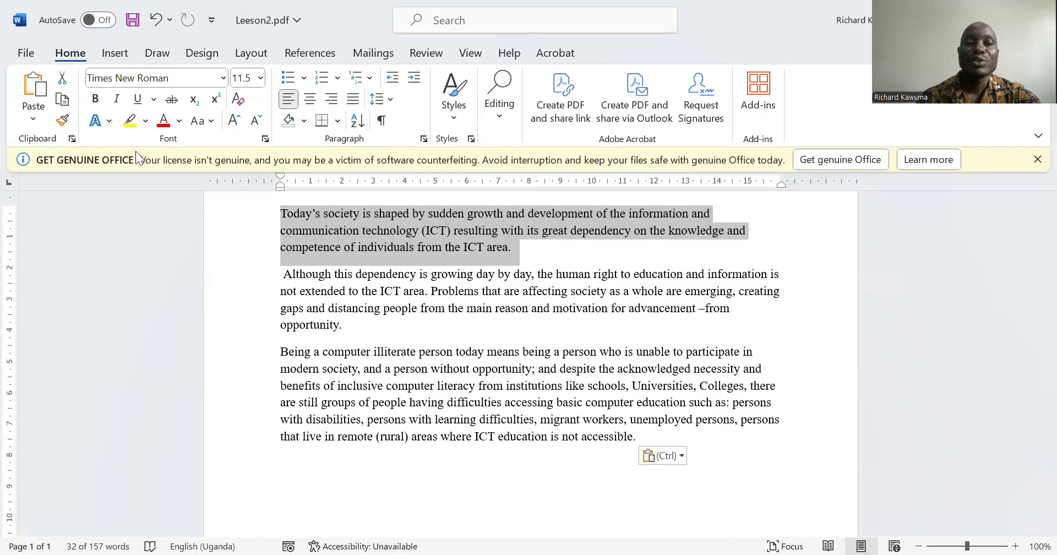
left_click(63, 100)
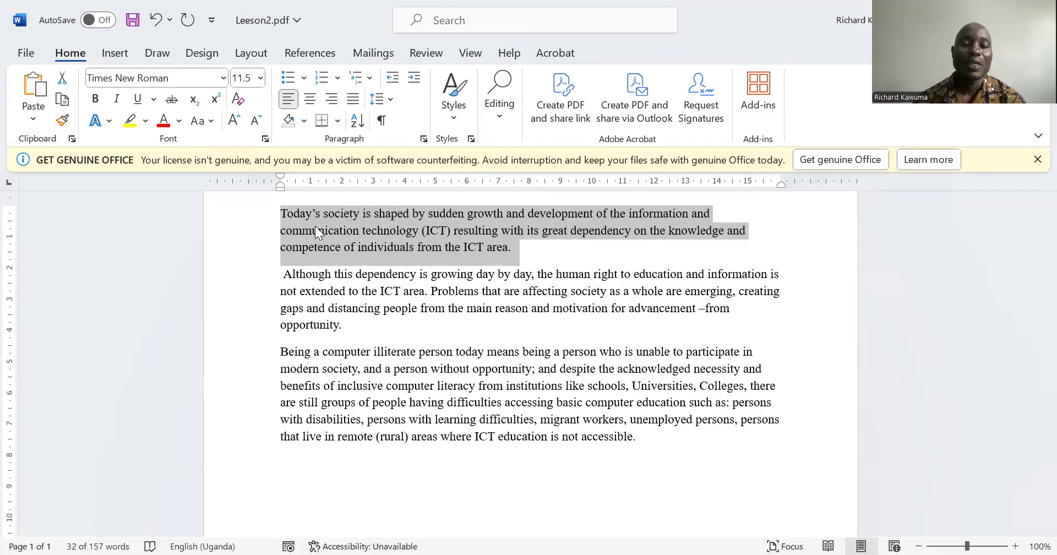
left_click(282, 477)
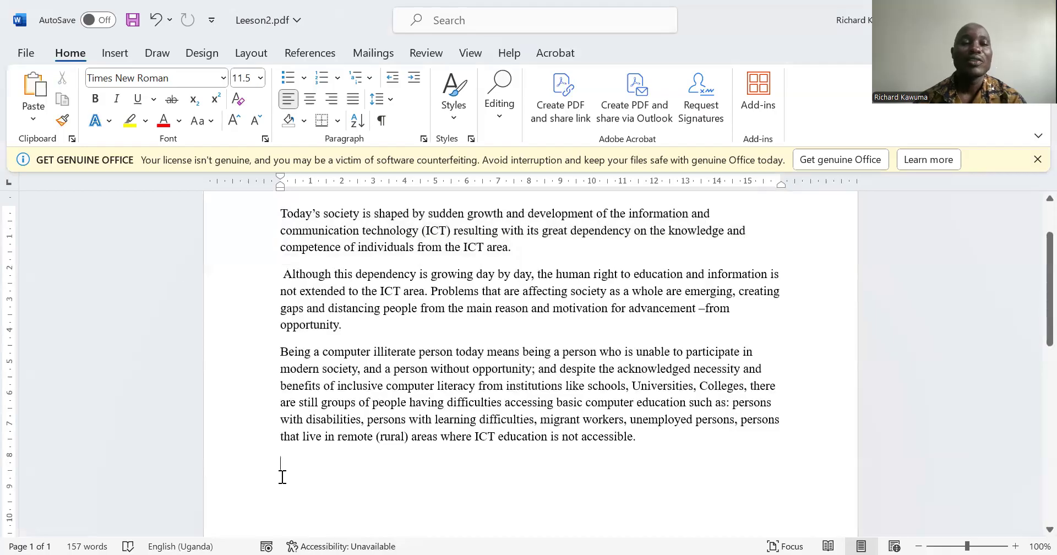
left_click(34, 88)
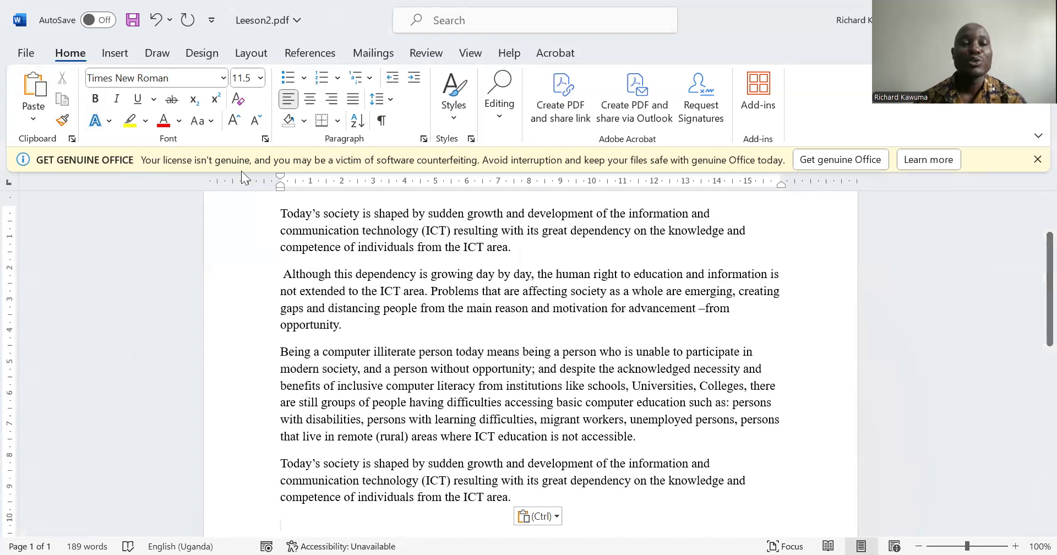
Undo and redo the paste of the "Today's society" paragraph, twice in a row.
left_click(138, 22)
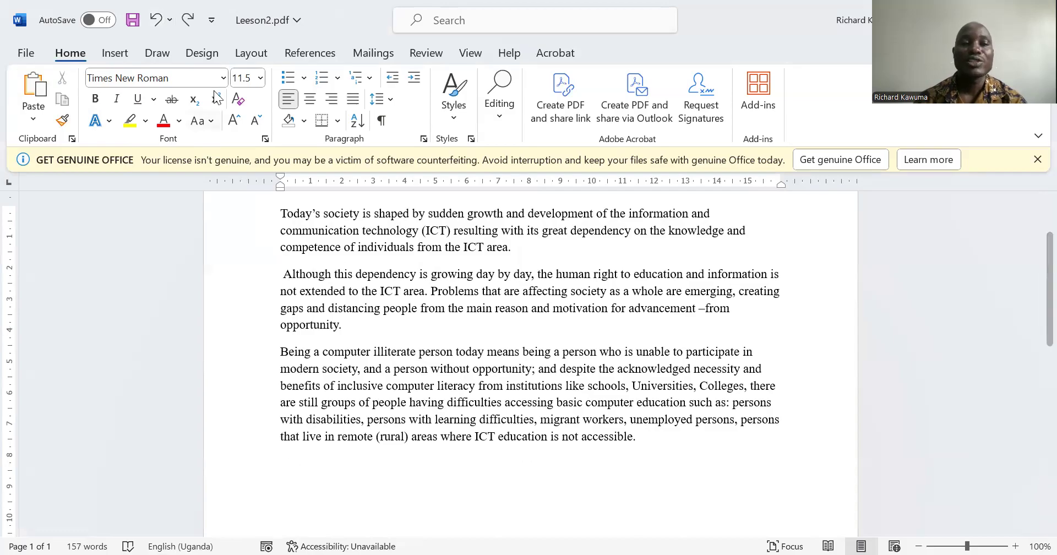
left_click(195, 25)
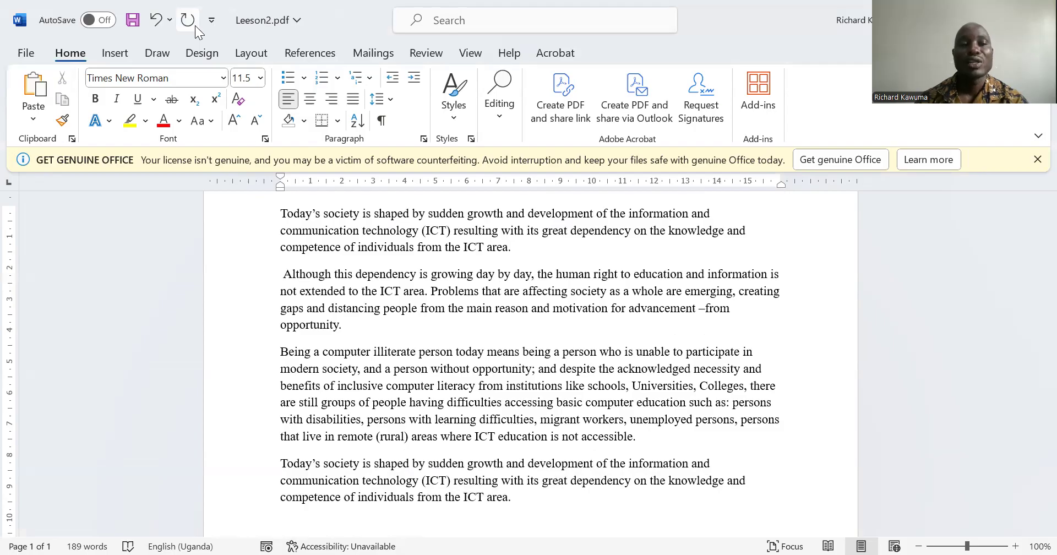
left_click(160, 24)
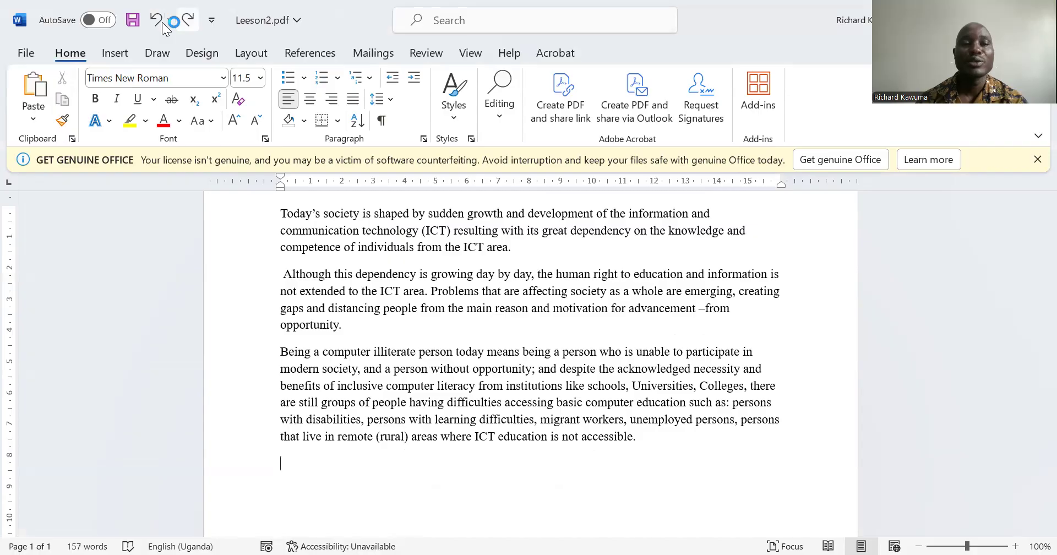
key("ctrl+y")
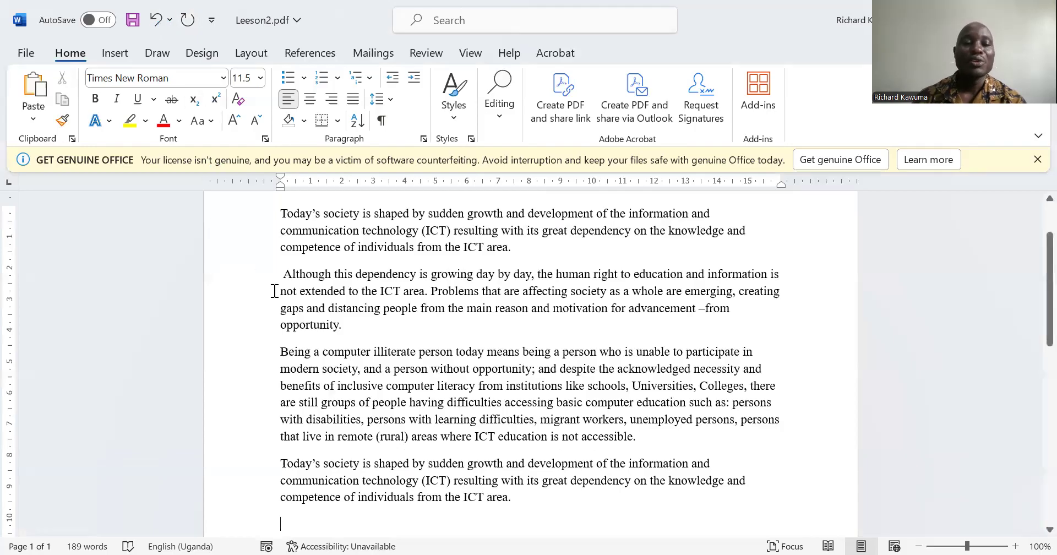
Copy the second paragraph, starting "Although this dependency", and paste it on the empty line below the copied "Today's society" paragraph.
left_click_drag(280, 275, 347, 329)
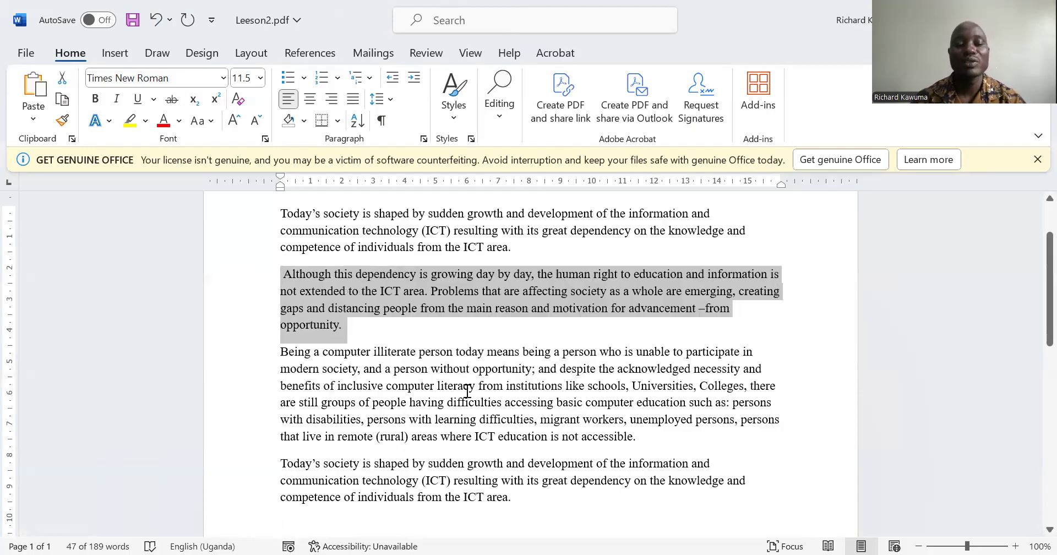
scroll(467, 390, "down", 2)
left_click(288, 423)
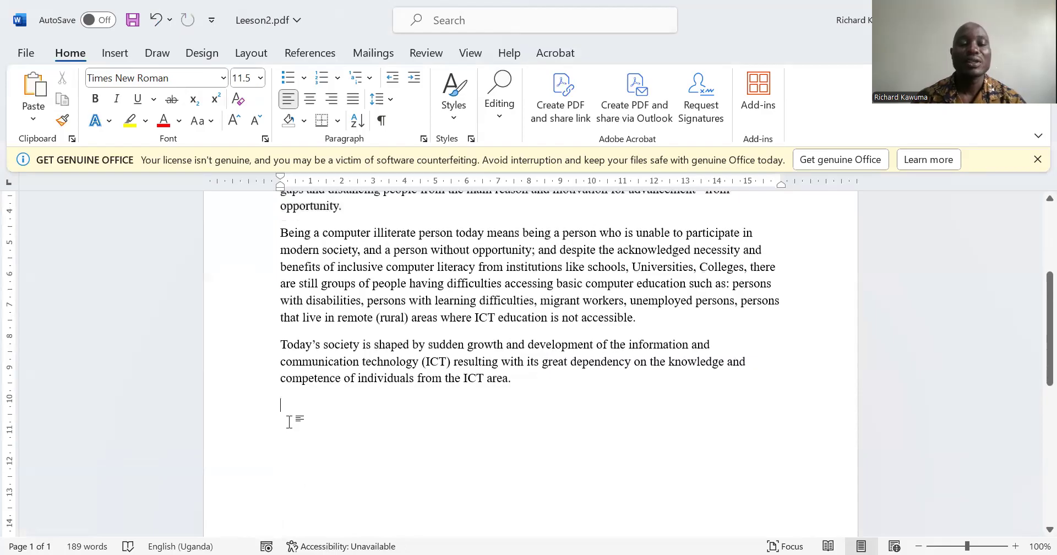
key("ctrl+v")
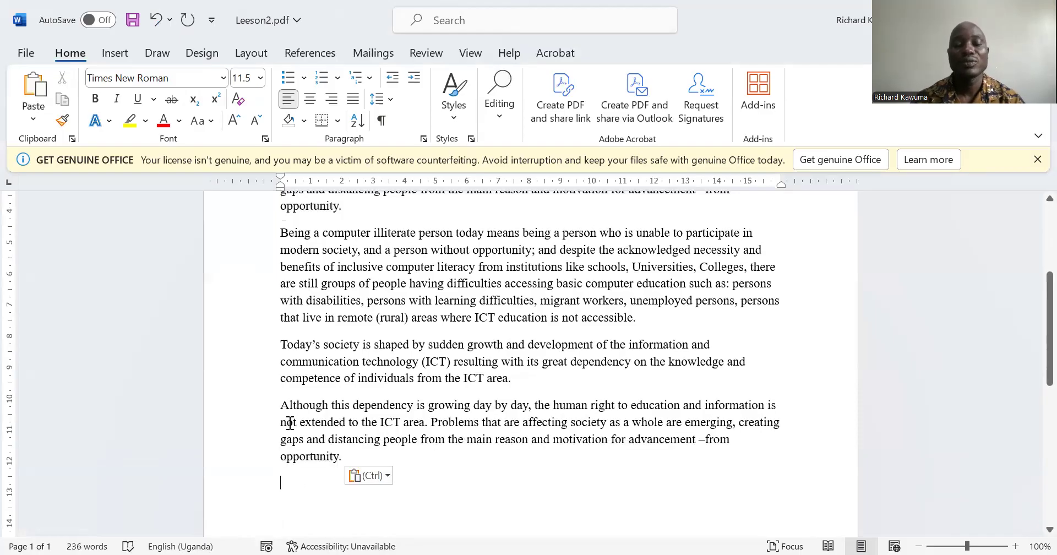
Copy the third paragraph, starting "Being a computer illiterate person", and paste it with Keep Source Formatting on the empty line ending the document.
scroll(286, 419, "up", 2)
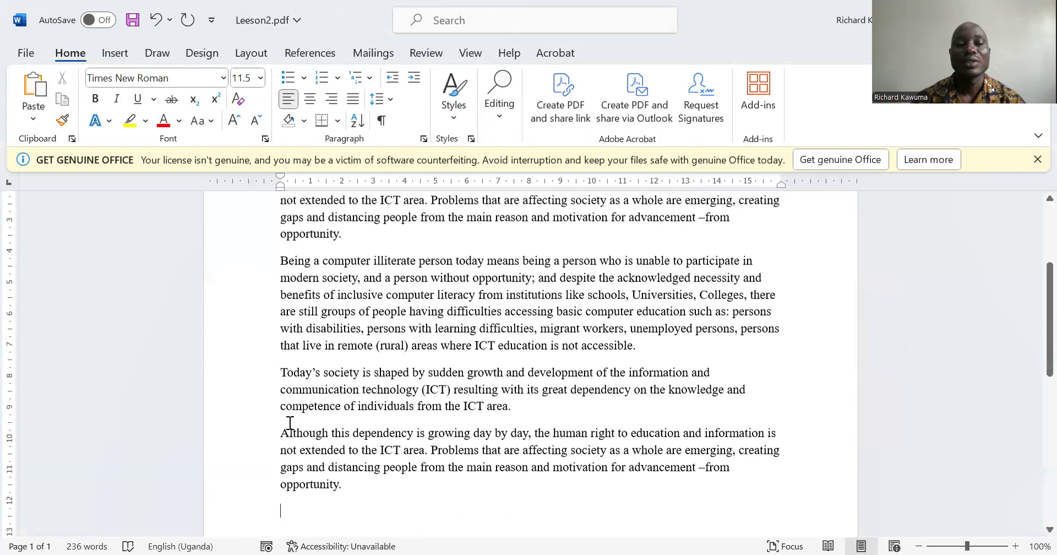
left_click_drag(281, 352, 633, 436)
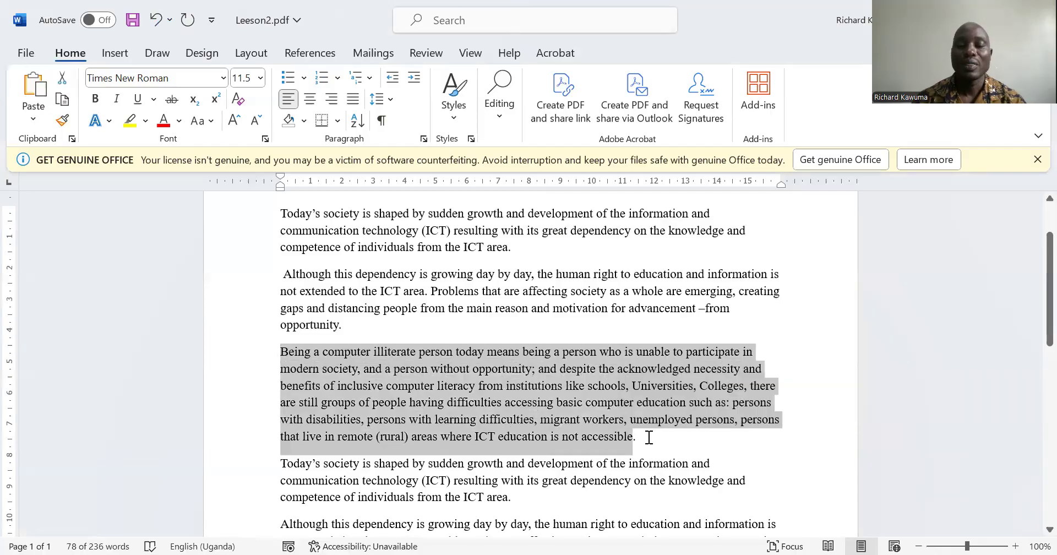
right_click(501, 383)
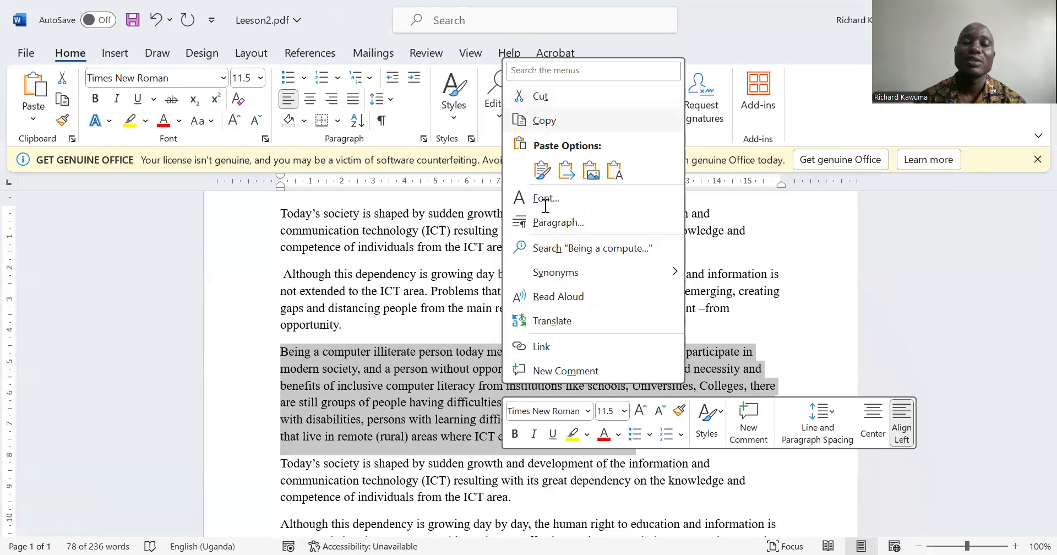
scroll(545, 205, "down", 3)
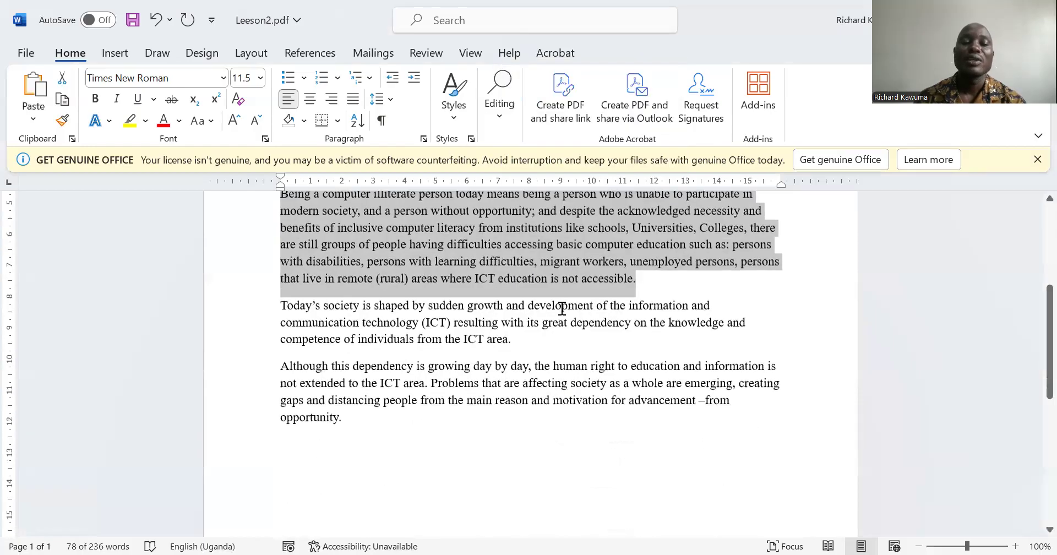
left_click(291, 456)
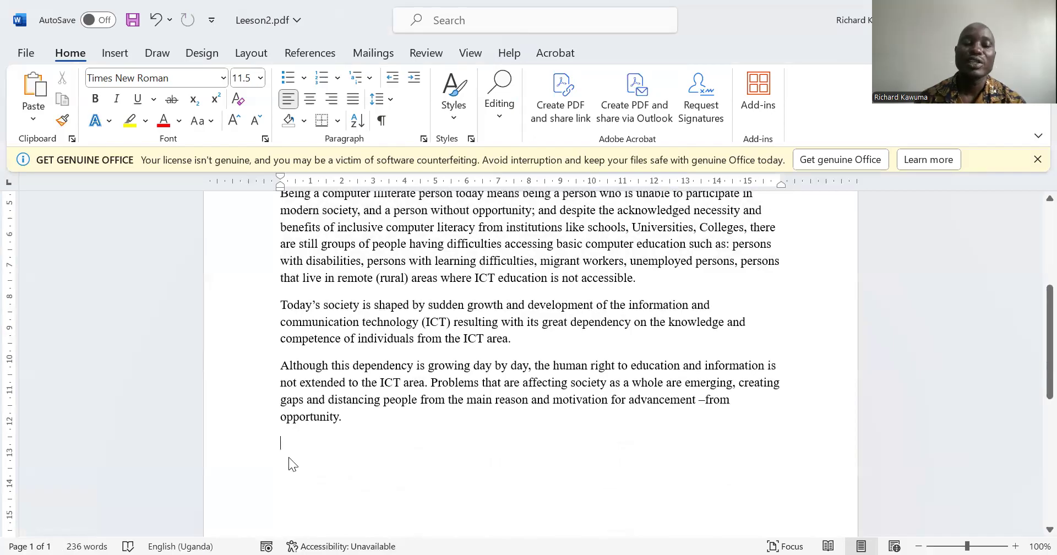
right_click(291, 463)
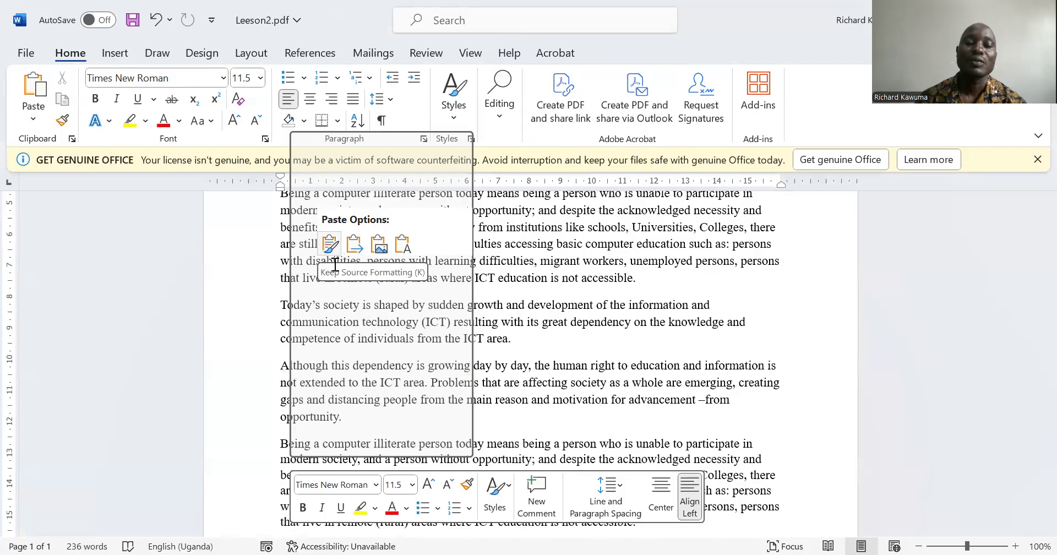
left_click(332, 244)
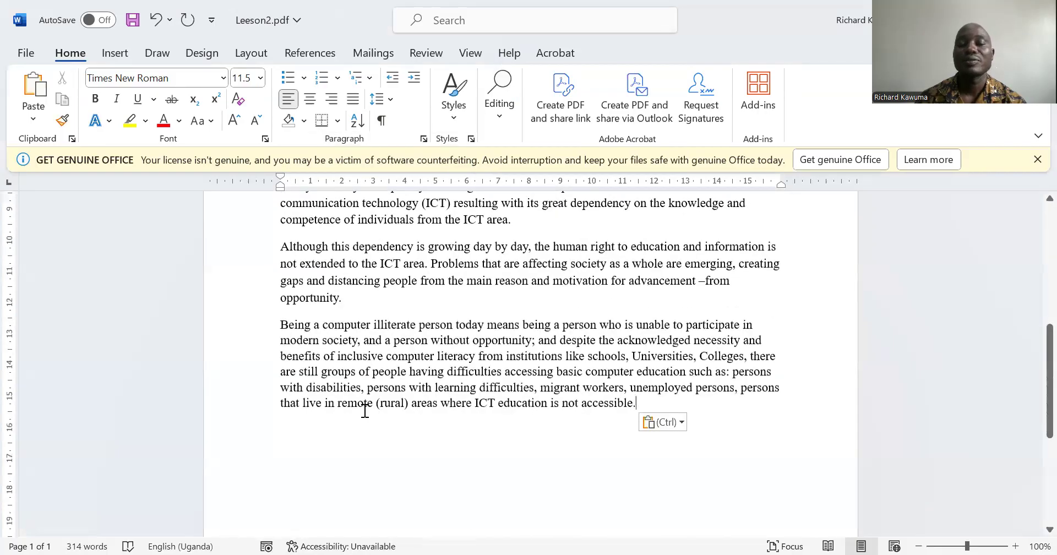
Look through the whole document, comparing the three original paragraphs with their pasted copies.
scroll(365, 411, "up", 1)
scroll(364, 410, "up", 10)
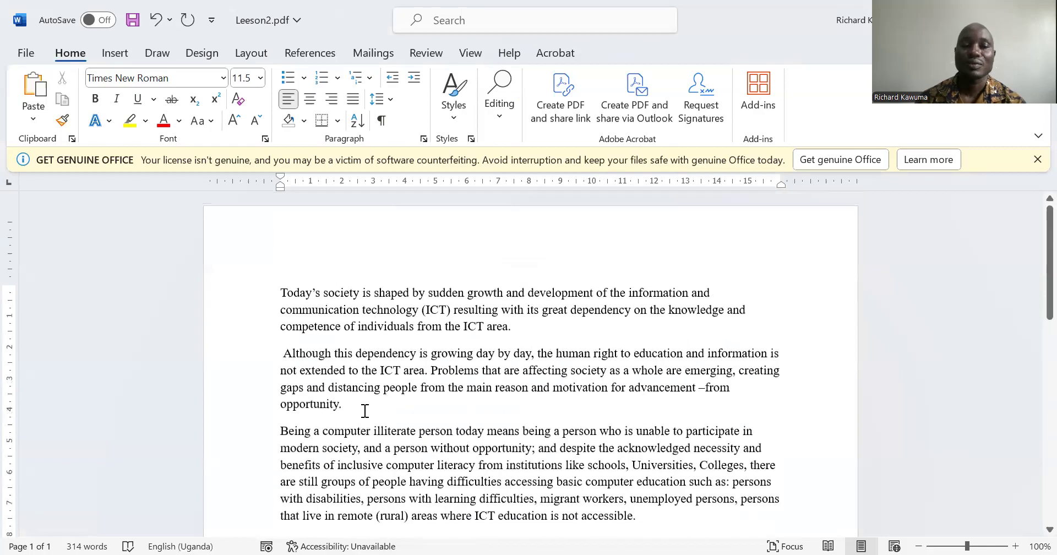
scroll(365, 411, "down", 10)
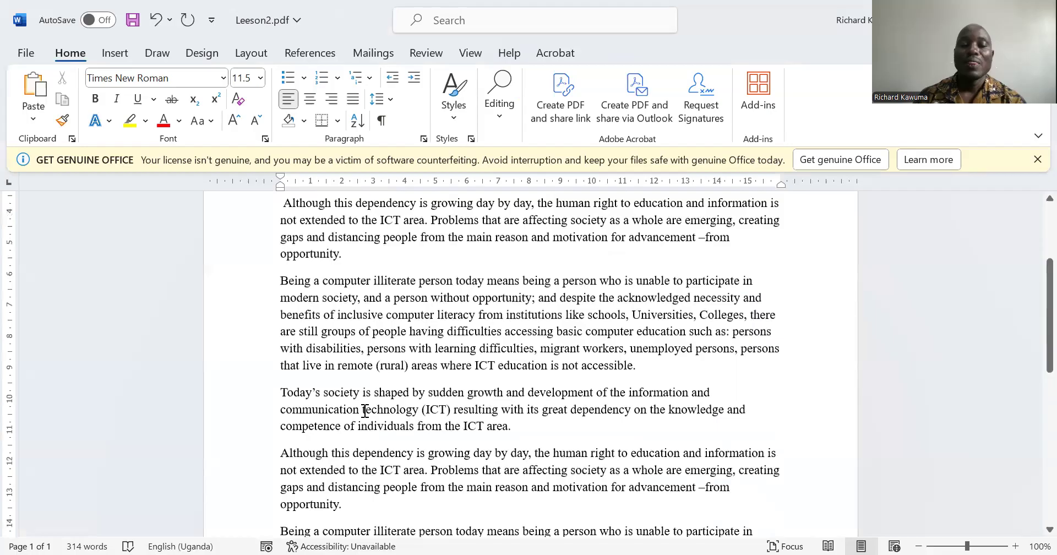
scroll(363, 410, "down", 6)
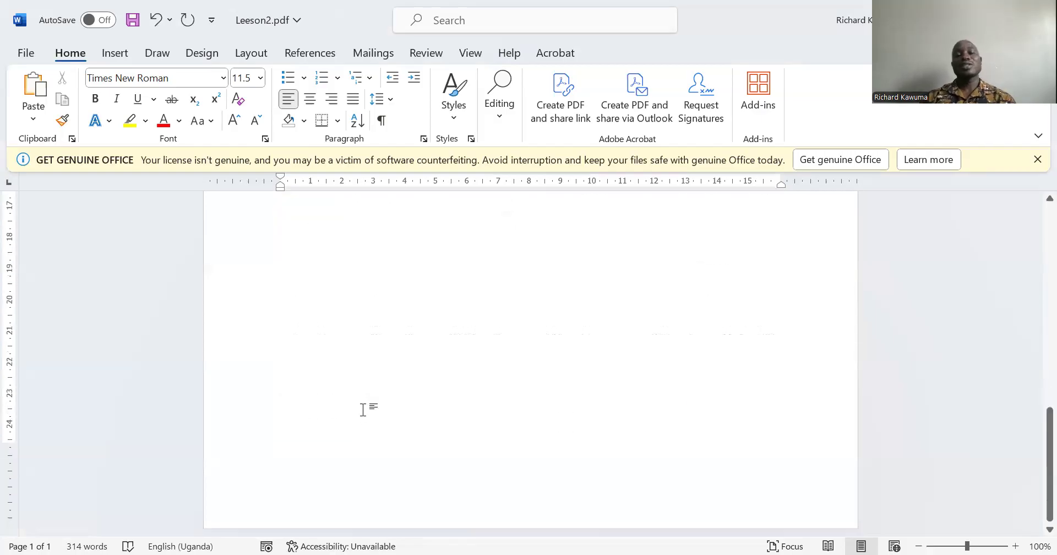
scroll(363, 410, "up", 4)
scroll(363, 410, "up", 4)
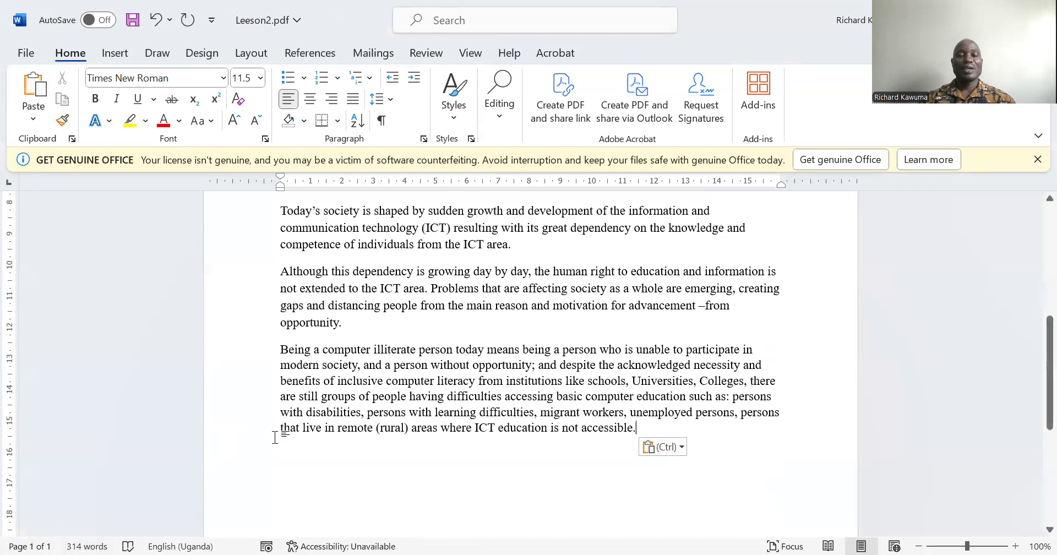
key("ctrl+v")
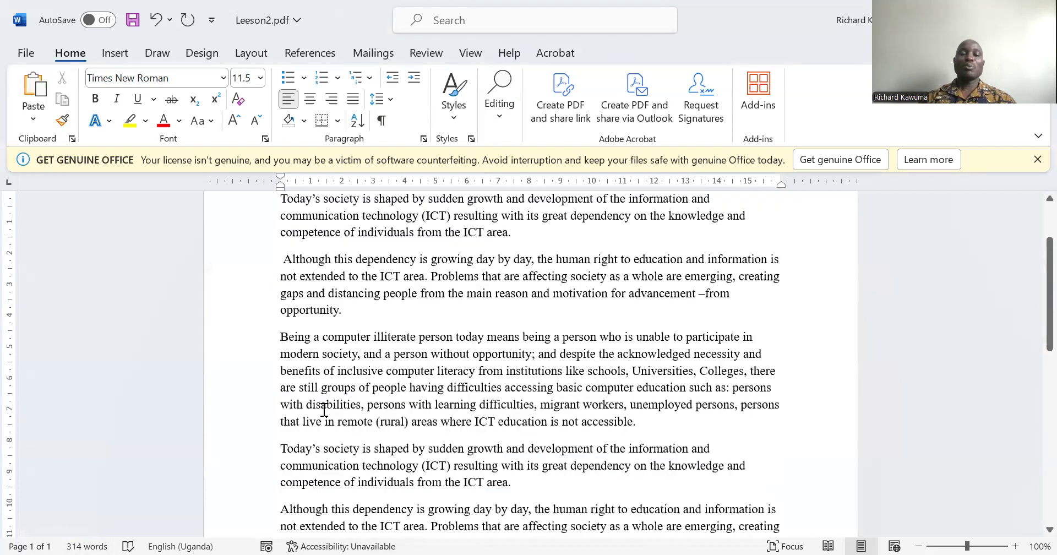
scroll(272, 336, "up", 2)
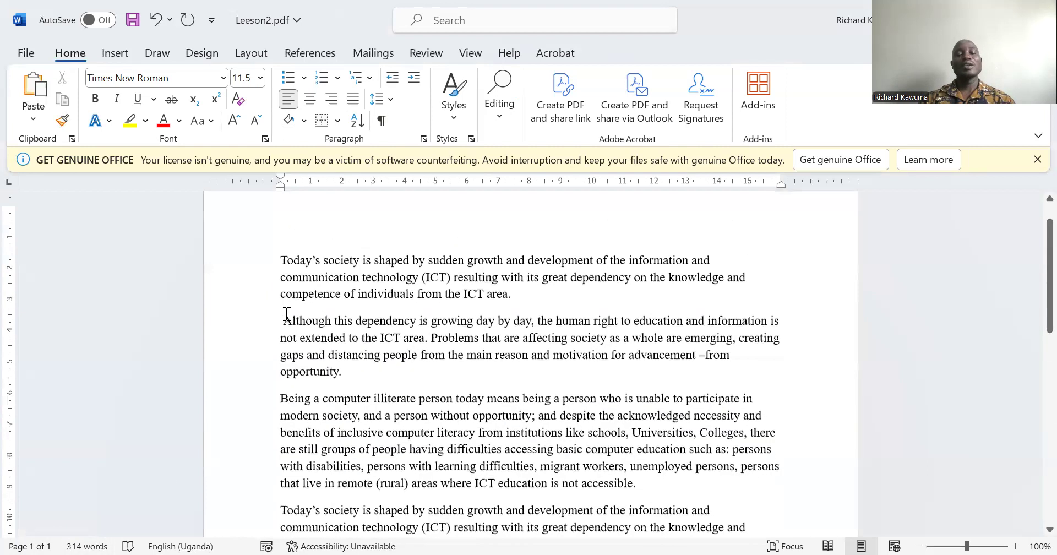
scroll(286, 314, "down", 8)
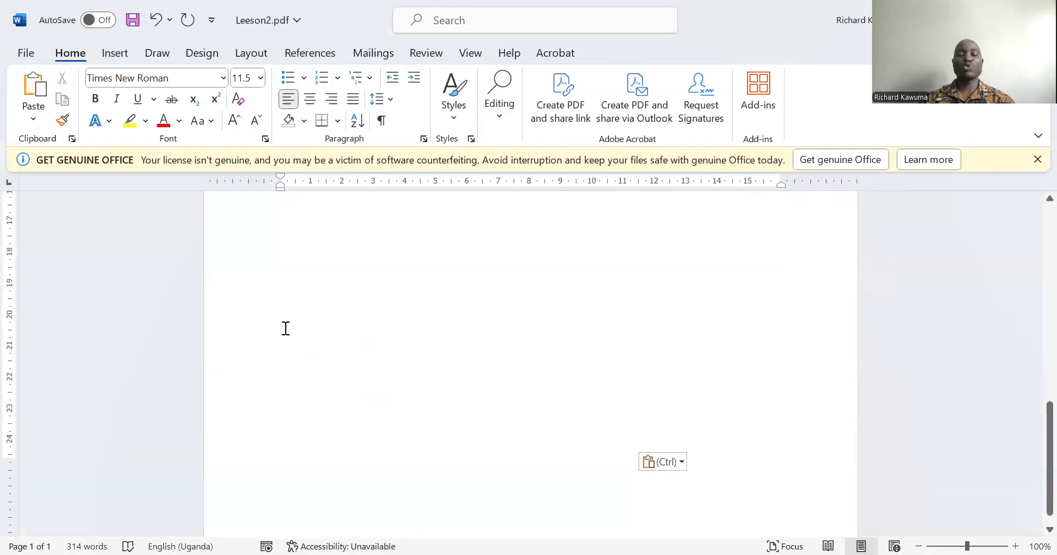
scroll(286, 328, "down", 1)
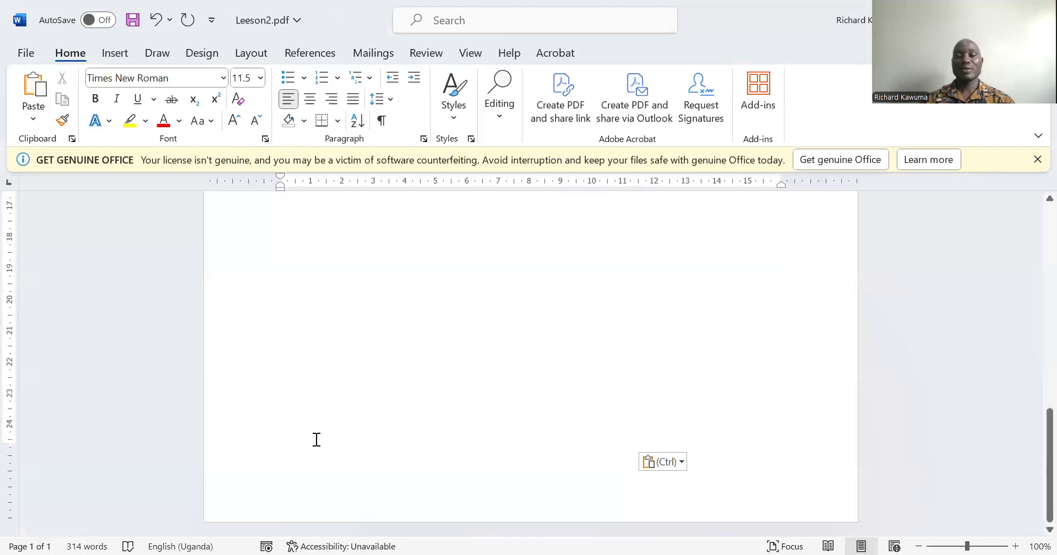
scroll(316, 439, "up", 8)
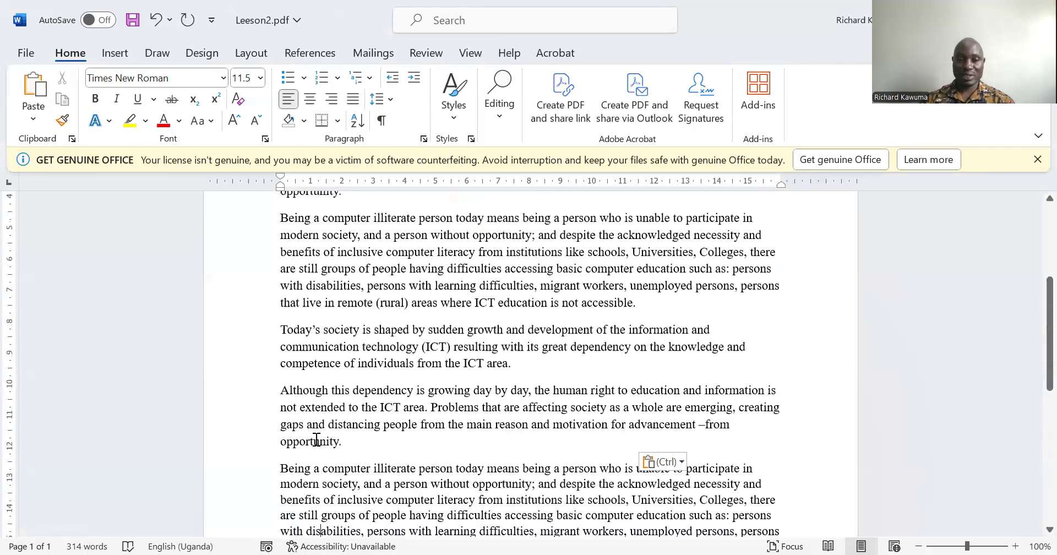
scroll(316, 440, "up", 4)
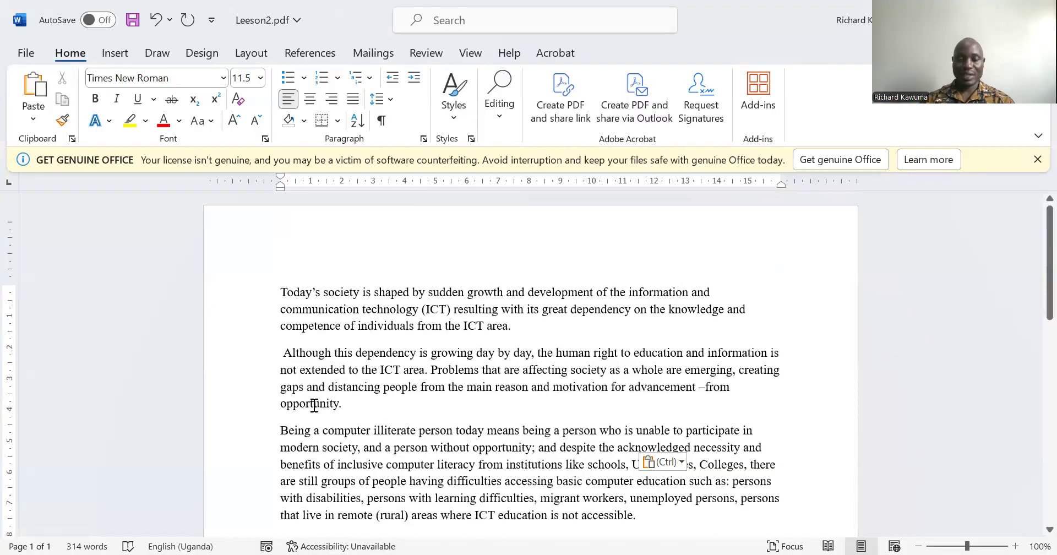
scroll(313, 406, "down", 3)
scroll(306, 415, "down", 10)
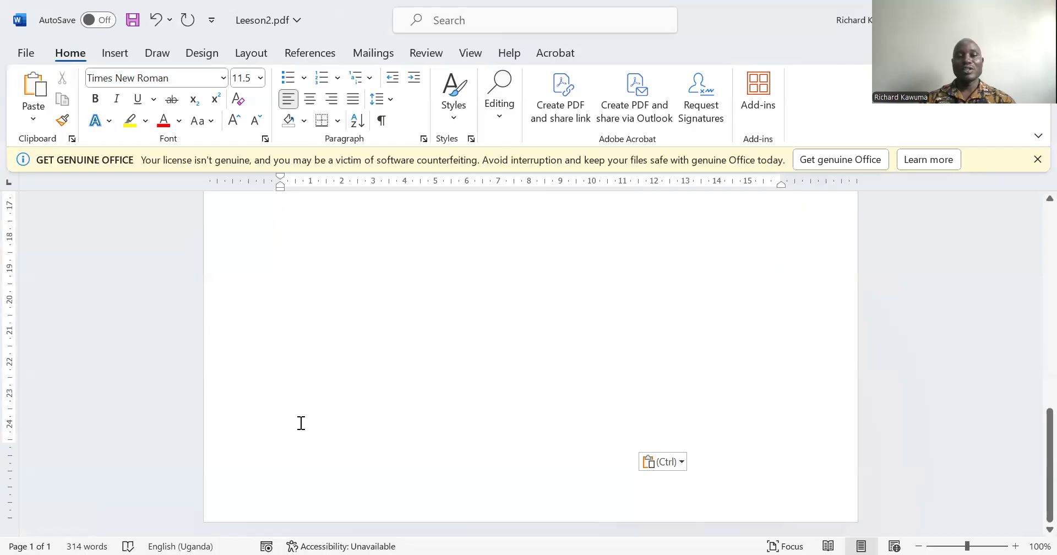
scroll(301, 423, "up", 4)
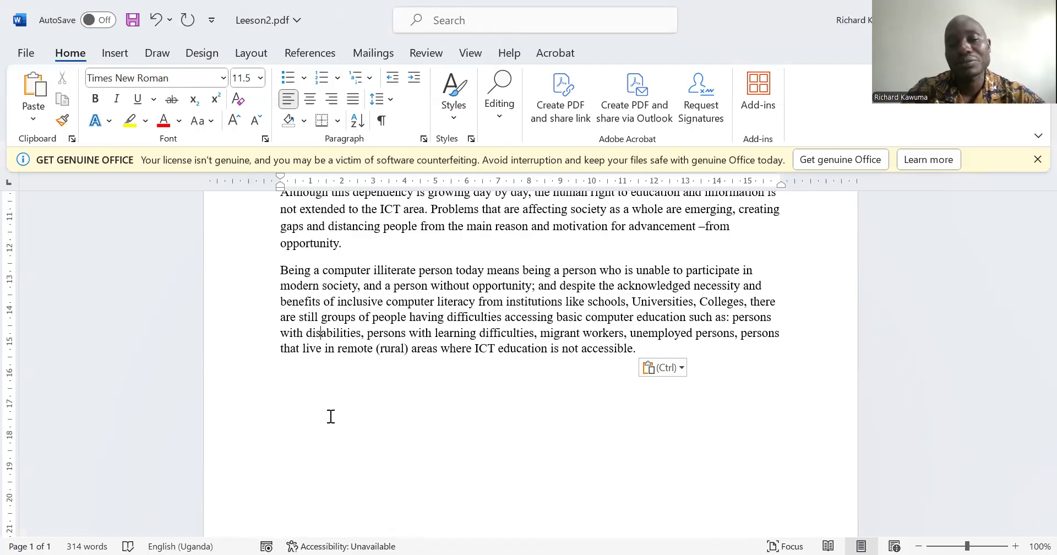
scroll(331, 417, "up", 10)
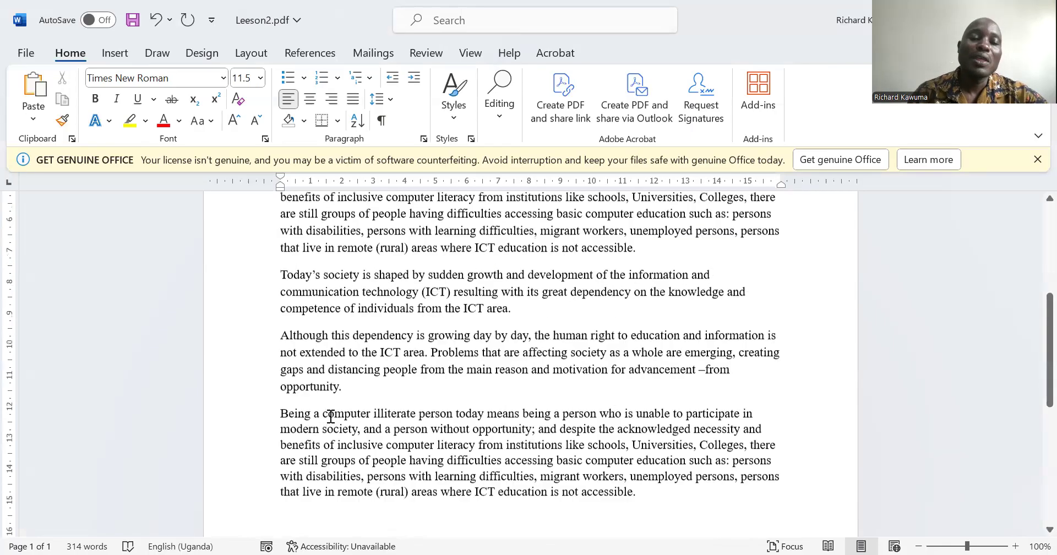
scroll(278, 370, "down", 15)
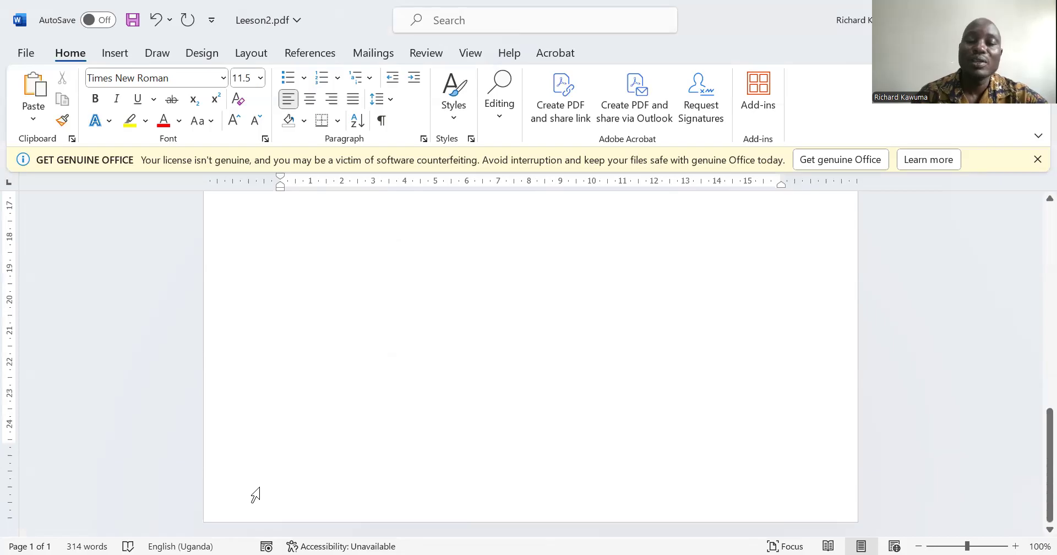
Select all the text in the document and clear the selection again.
scroll(297, 458, "up", 5)
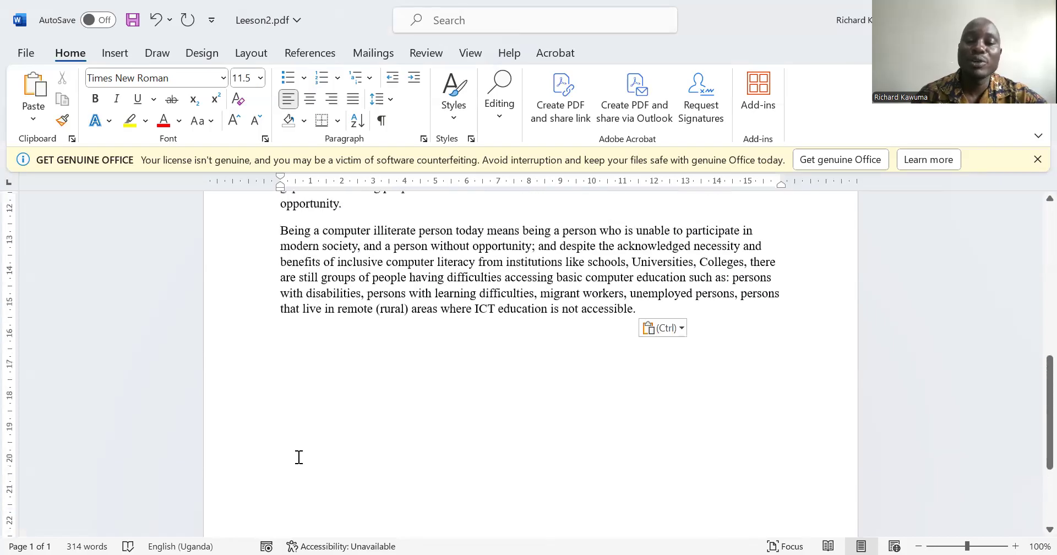
scroll(299, 457, "up", 10)
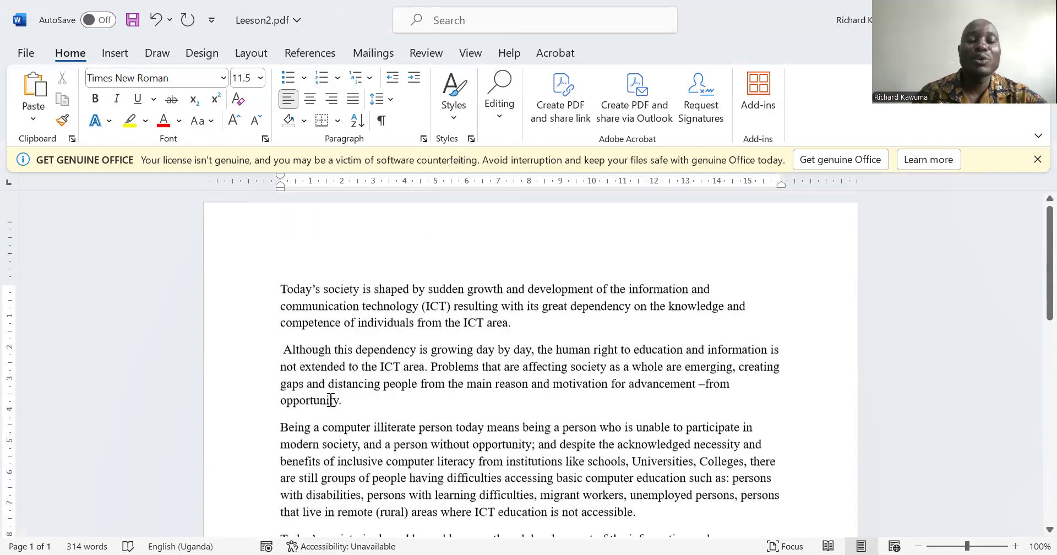
scroll(333, 394, "up", 1)
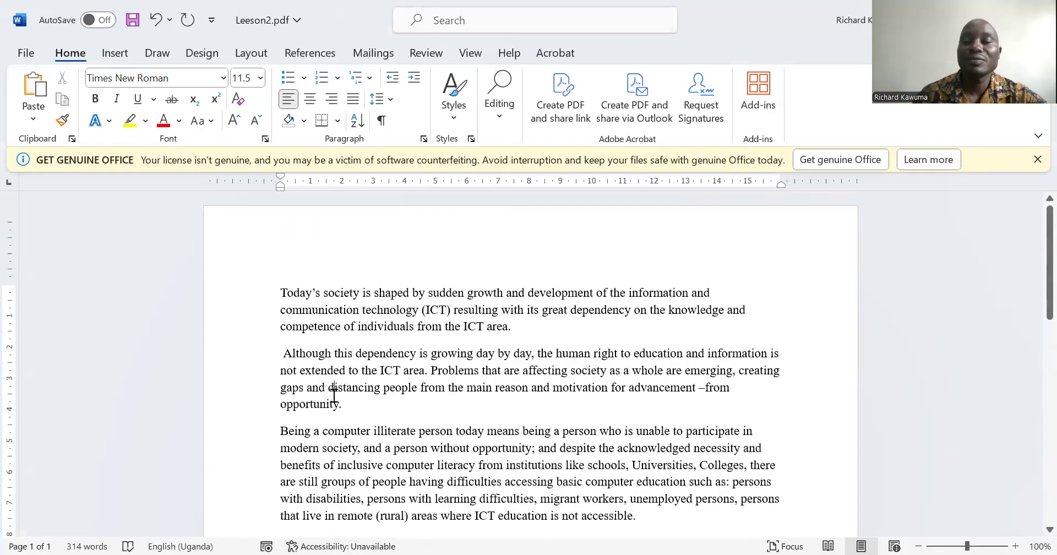
type("Today’s society is shaped by sudden growth and development of the information and communication technology (ICT) resulting with its great dependency on the knowledge and competence of individuals from the ICT area. Although this dependency is growing day by day, the human right to education and information is not extended to the ICT area. Problems that are affecting society as a whole are emerging, creating gaps and distancing people from the main reason and motivation for advancement –from opportunity. Being a computer illiterate person today means being a person who is unable to participate in modern society, and a person without opportunity; and despite the acknowledged necessity and benefits of inclusive computer literacy from institutions like schools, Universities, Colleges, there are still groups of people having difficulties accessing basic computer education such as: persons with disabilities, persons with learning difficulties, migrant workers, unemployed persons, persons that live in remote (rural) areas where ICT education is not accessible.")
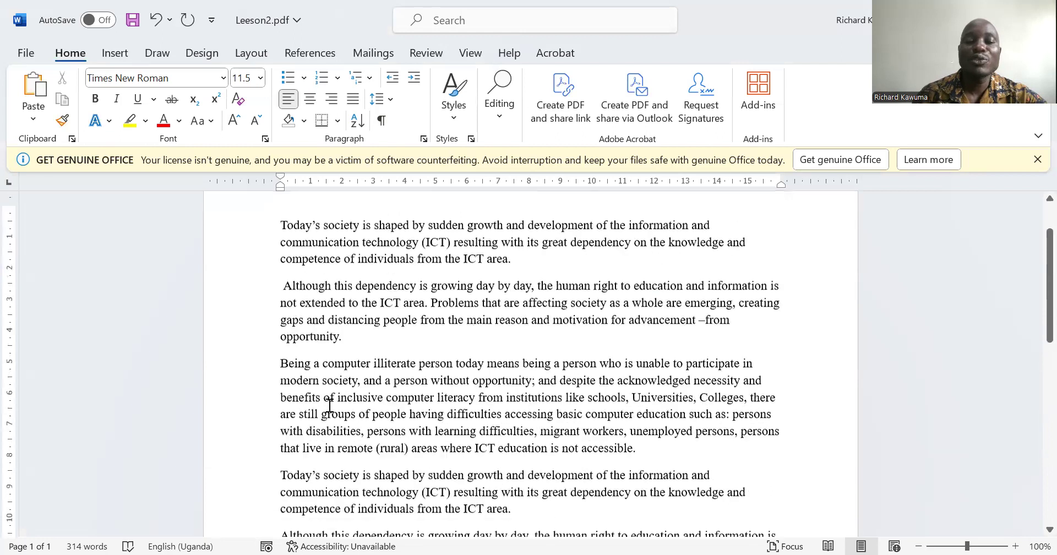
scroll(331, 400, "down", 3)
scroll(330, 405, "up", 3)
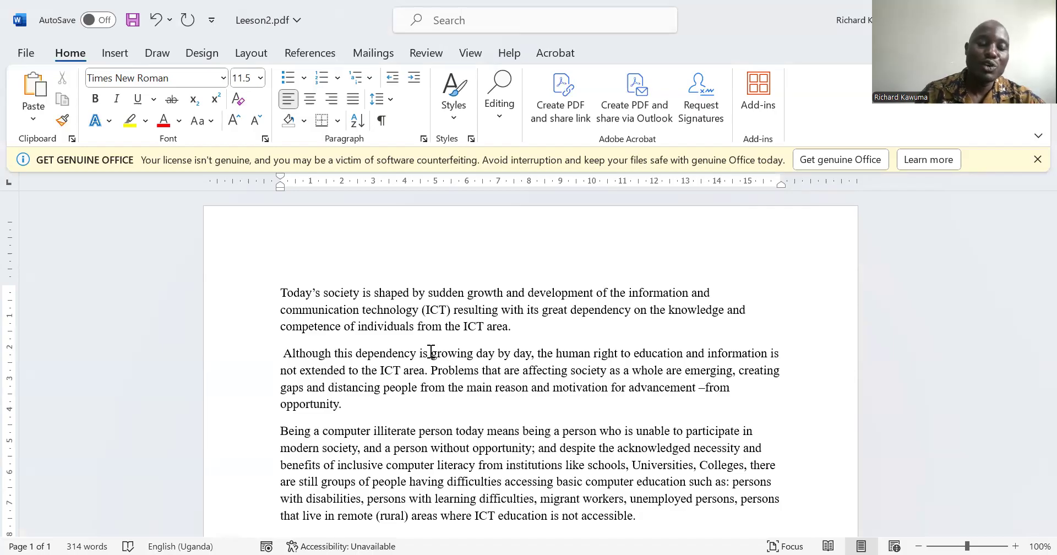
key("ctrl+a")
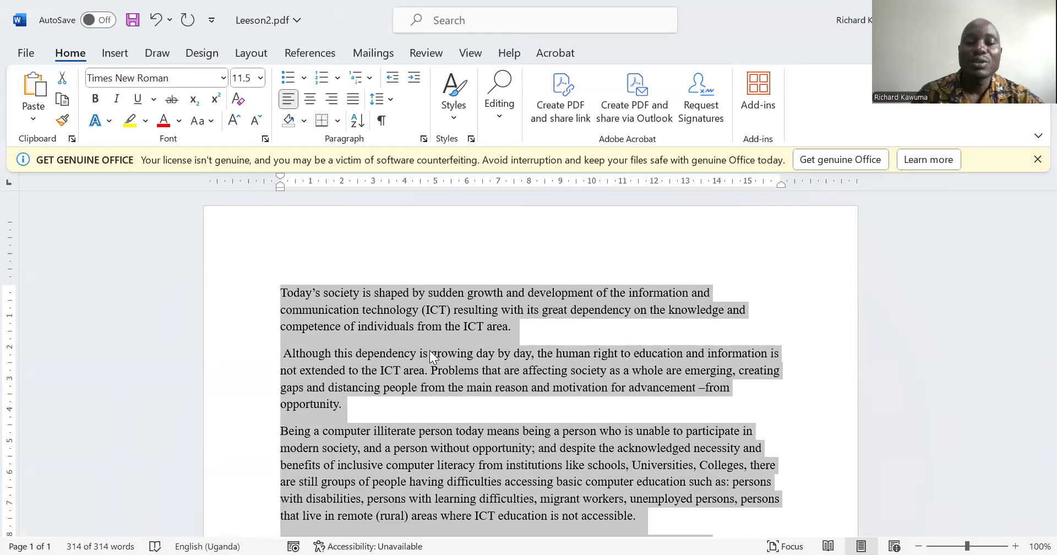
left_click(429, 350)
right_click(430, 353)
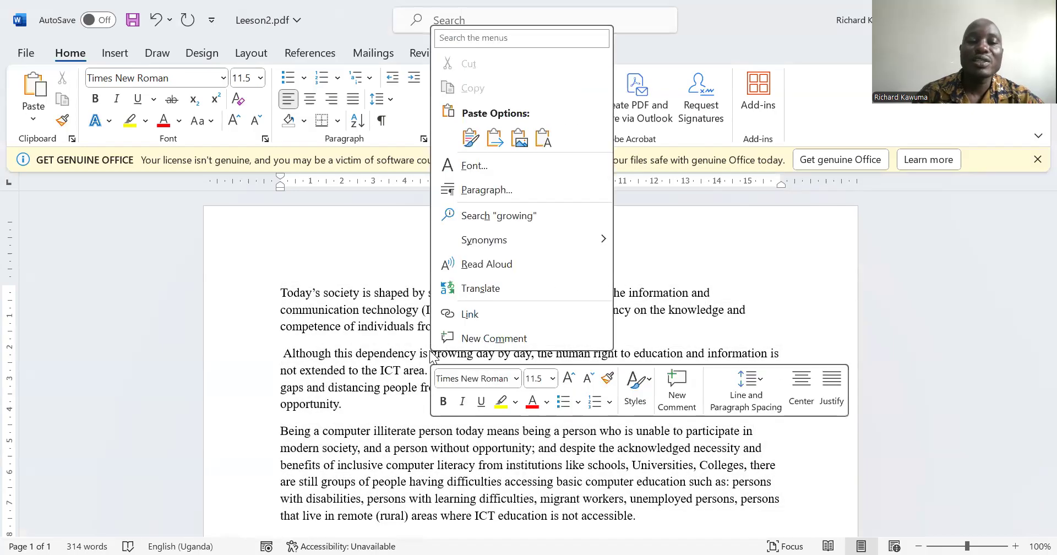
left_click(388, 354)
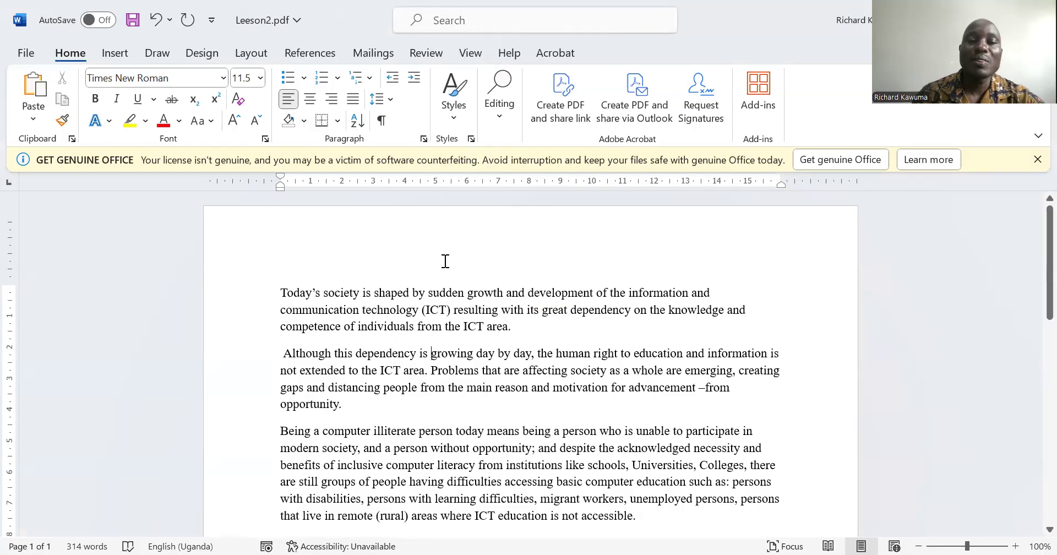
Select all the text with the Select All command, check the selection through the document's end, and copy it.
left_click(498, 120)
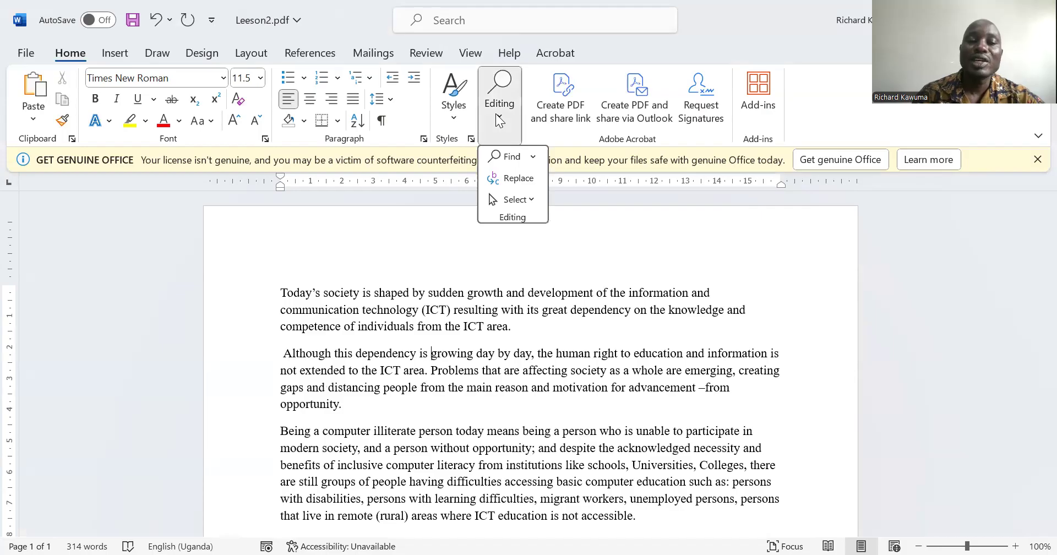
left_click(531, 201)
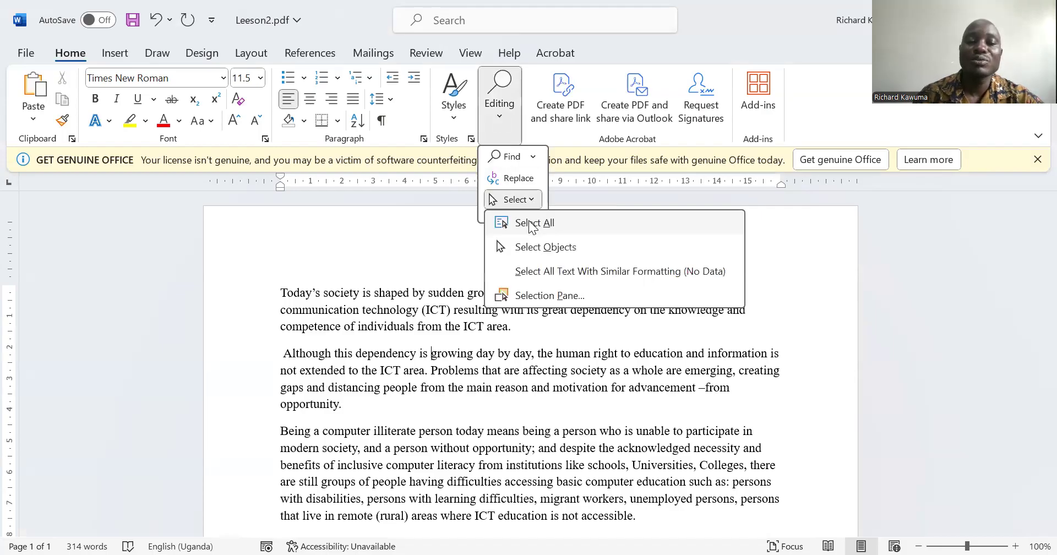
left_click(531, 223)
scroll(533, 301, "down", 3)
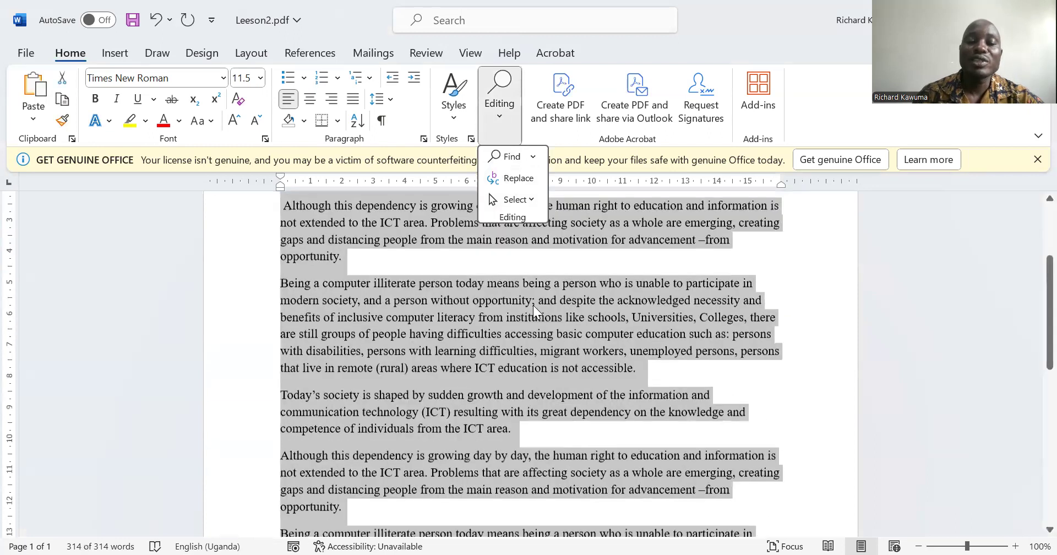
scroll(533, 307, "down", 5)
scroll(531, 310, "up", 3)
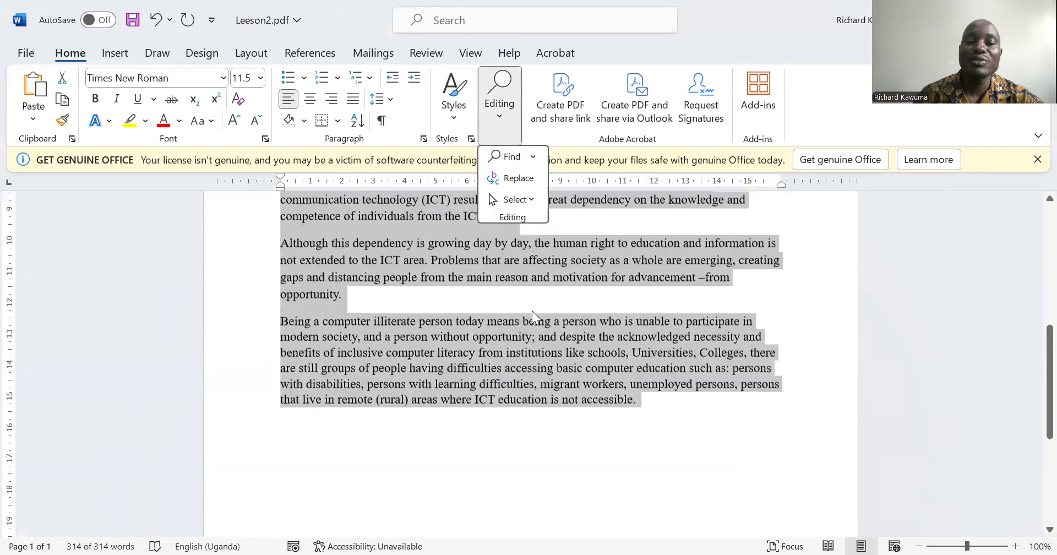
scroll(531, 310, "up", 6)
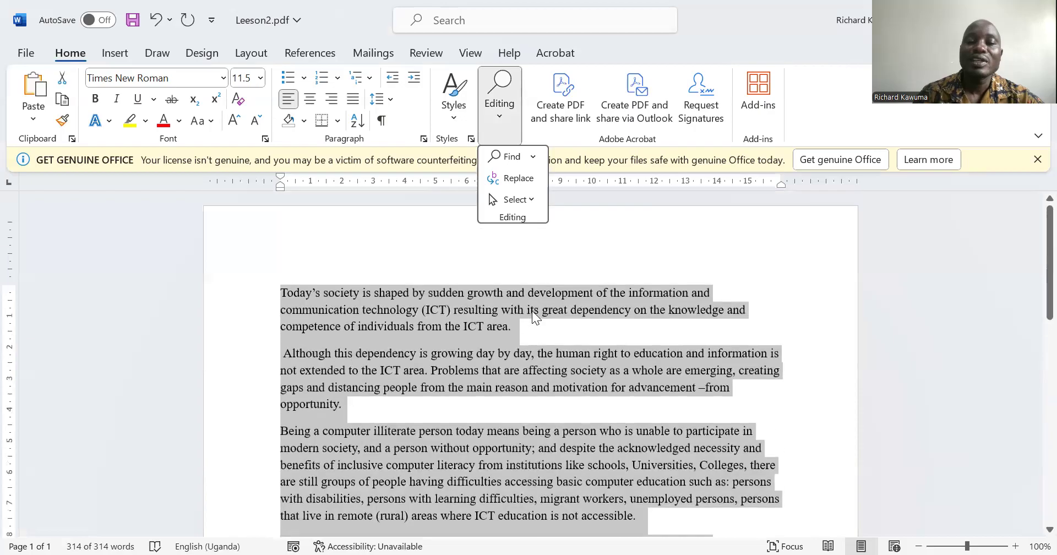
scroll(532, 311, "down", 2)
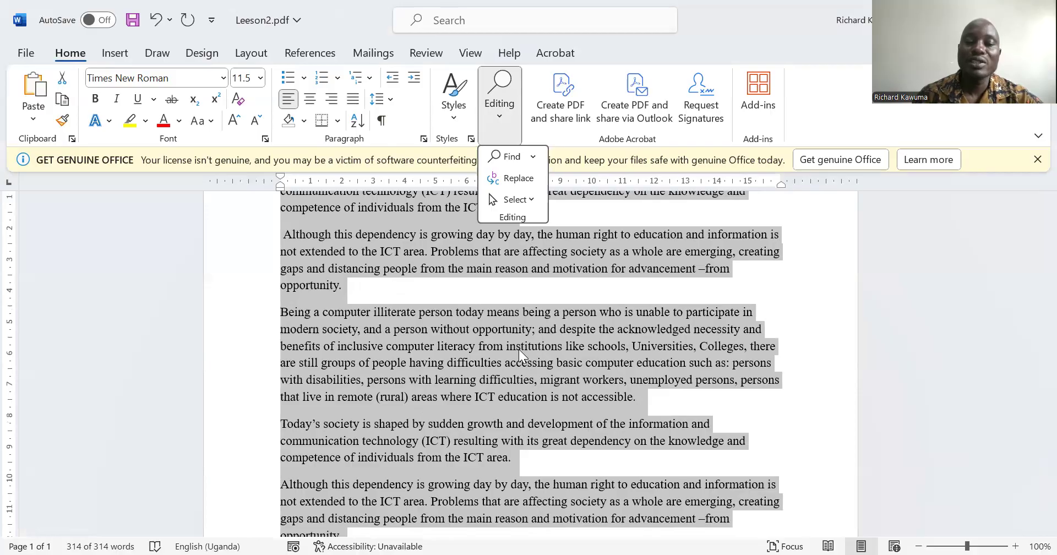
right_click(518, 349)
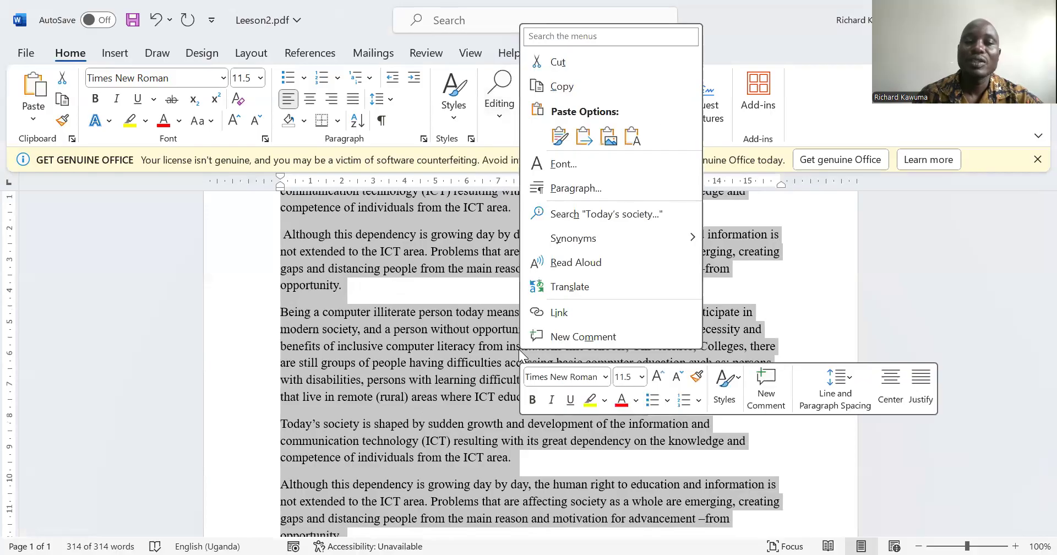
left_click(557, 87)
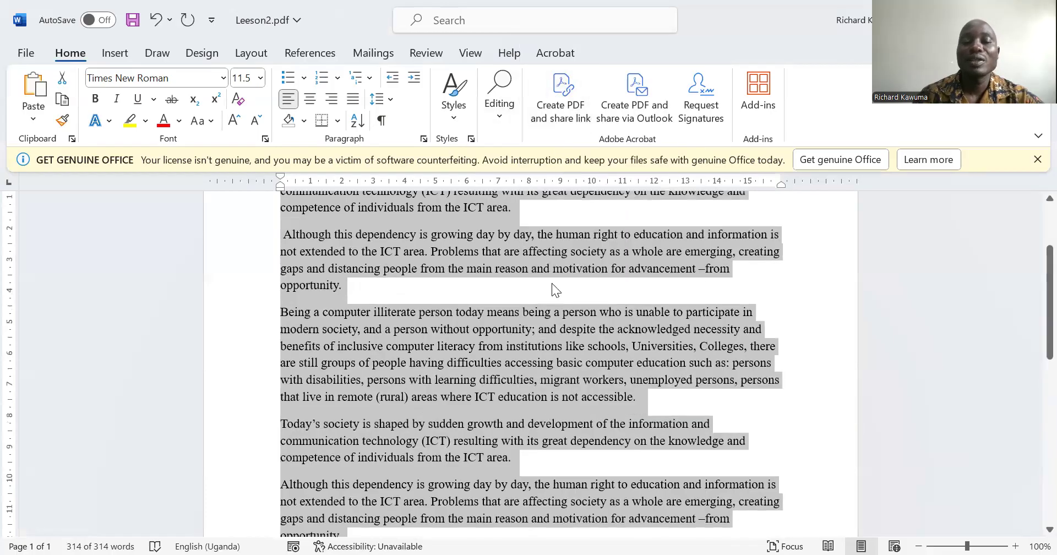
Insert a page break after the final sentence of the last paragraph, which ends "where ICT education is not accessible.".
scroll(548, 313, "down", 4)
scroll(546, 315, "down", 3)
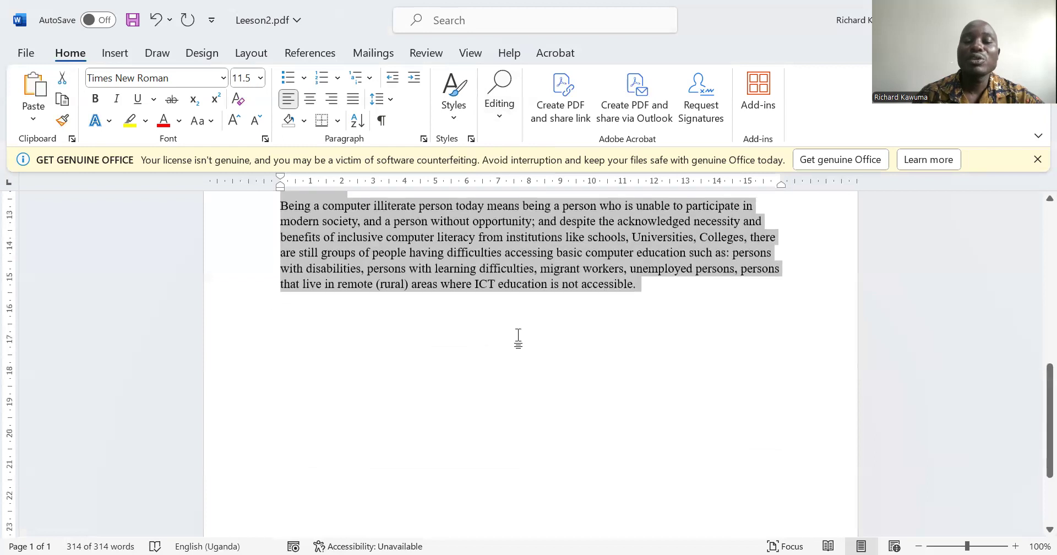
left_click(279, 324)
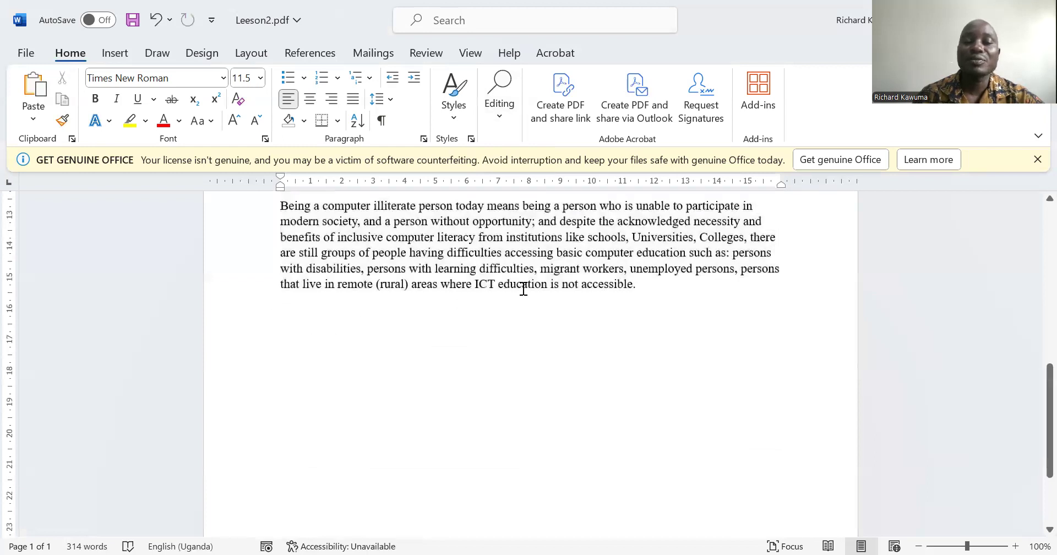
left_click(663, 288)
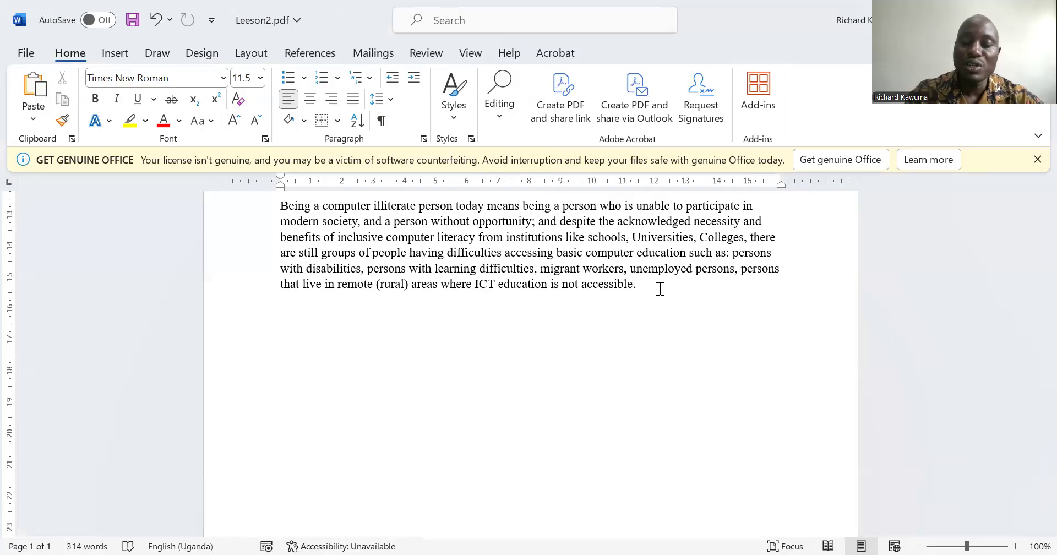
key("ctrl+Return")
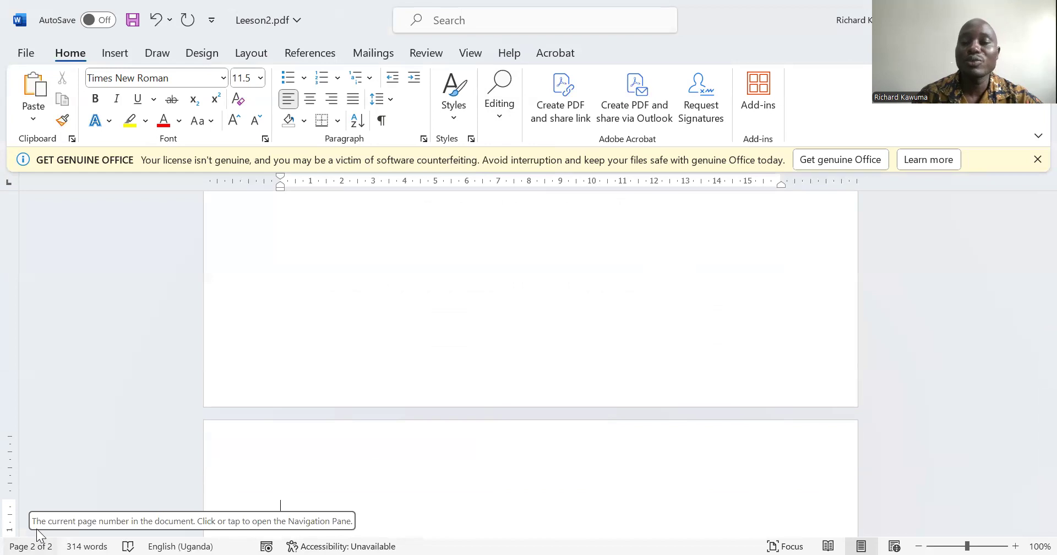
Paste the copied text with Keep Source Formatting on the new second page, and compare both pages.
scroll(322, 490, "down", 2)
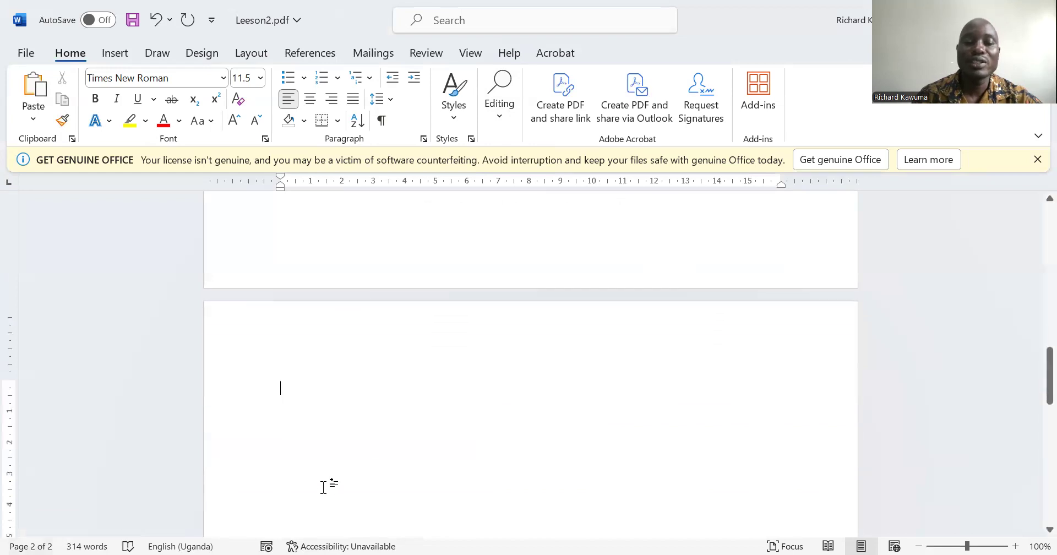
right_click(299, 411)
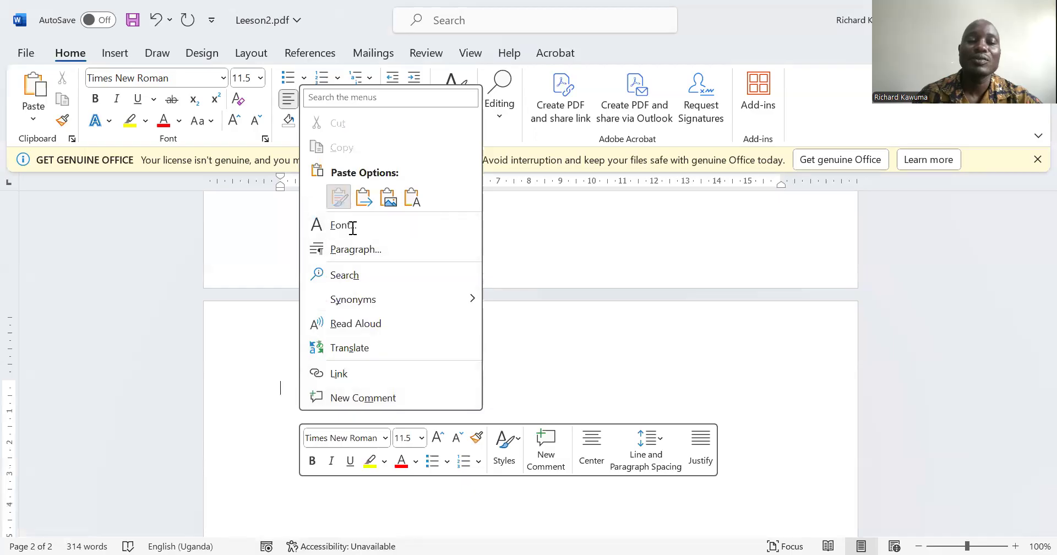
left_click(339, 197)
scroll(408, 362, "up", 3)
scroll(408, 362, "up", 10)
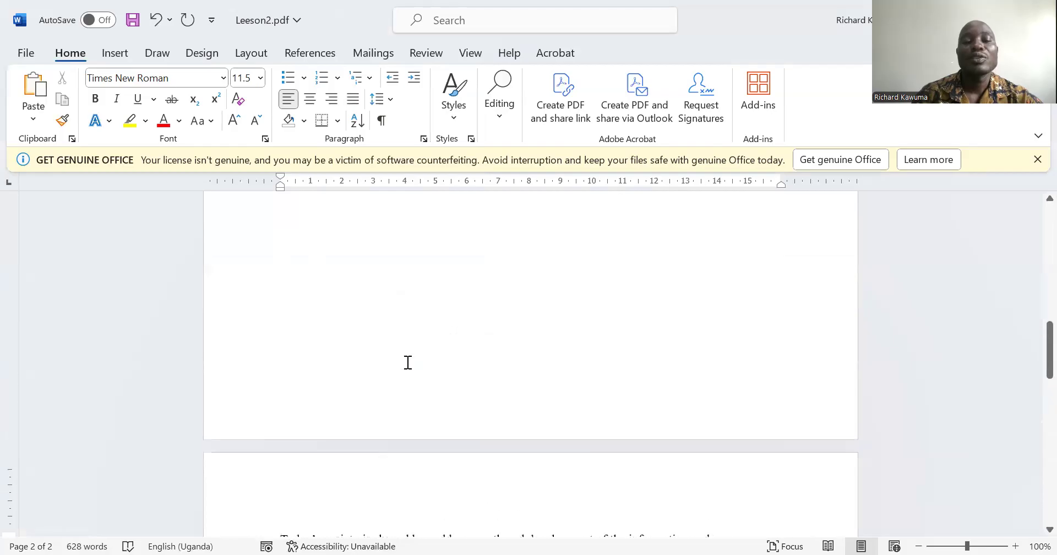
scroll(403, 358, "up", 6)
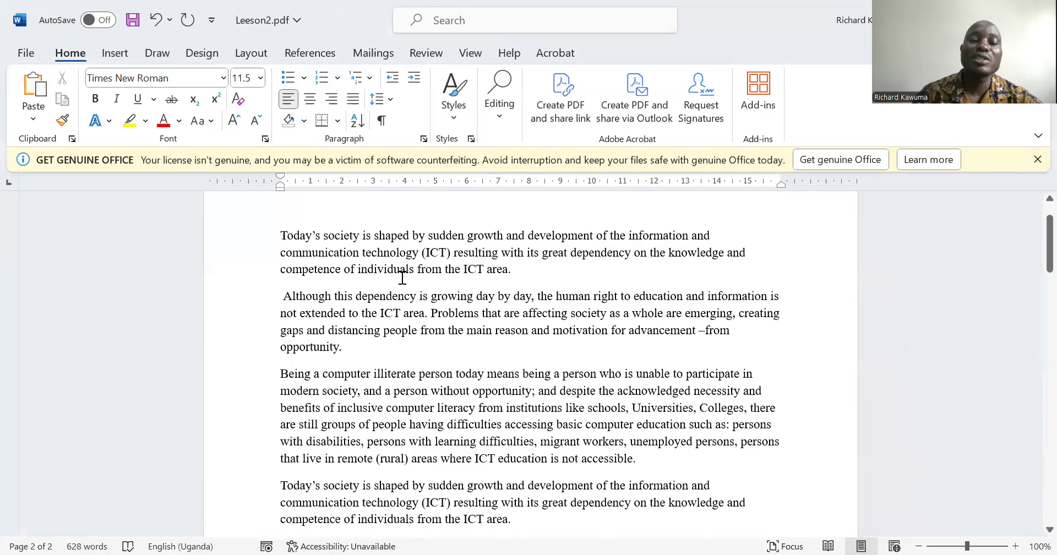
scroll(398, 299, "down", 10)
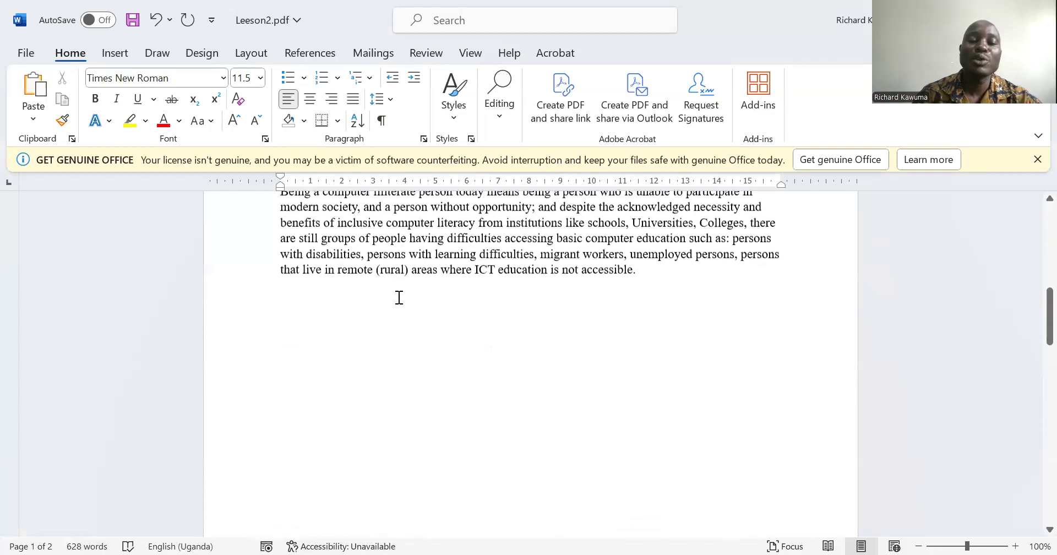
scroll(394, 308, "down", 8)
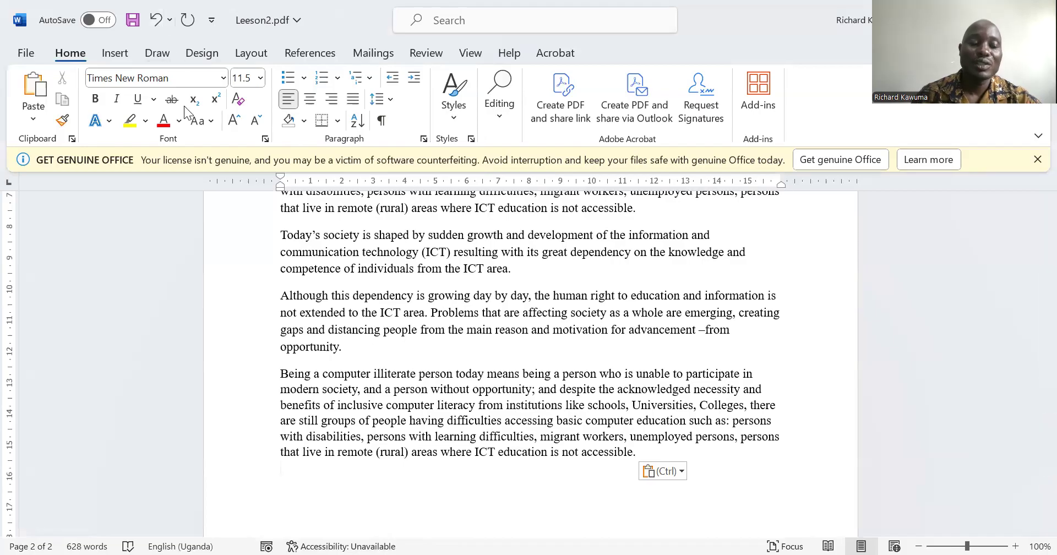
Undo the paste on the second page and the page break before it.
key("ctrl+z")
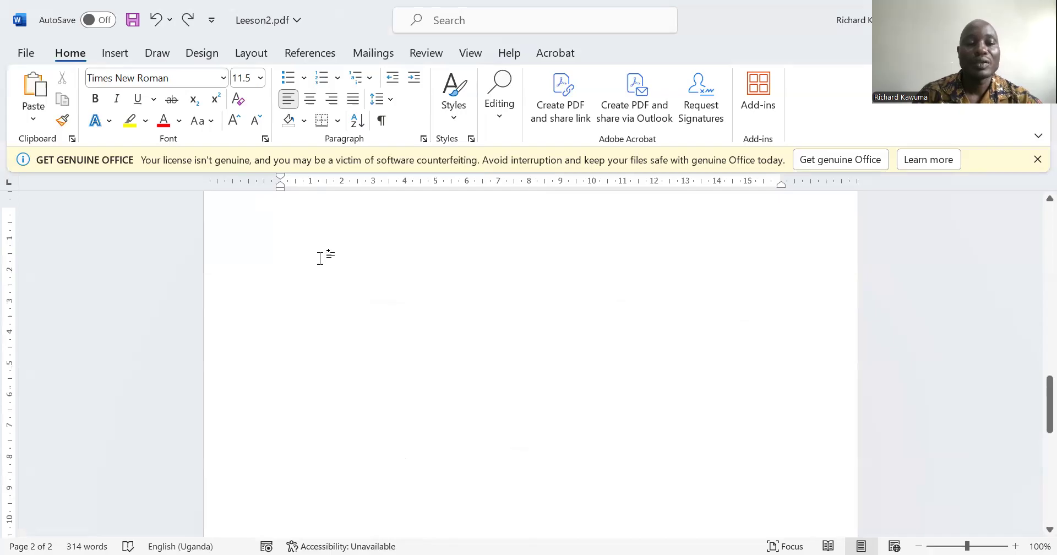
key("ctrl+z")
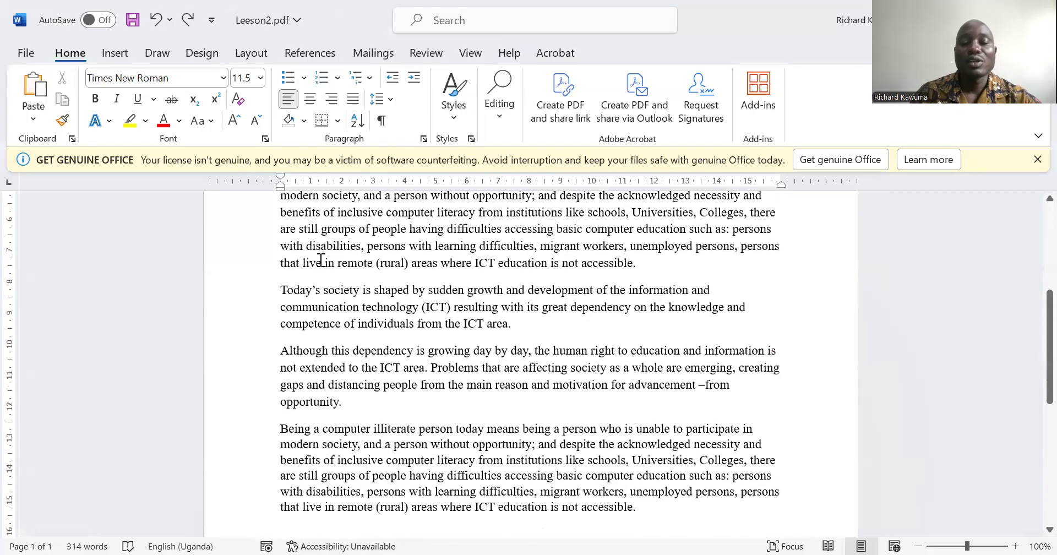
scroll(615, 462, "down", 1)
scroll(616, 461, "down", 1)
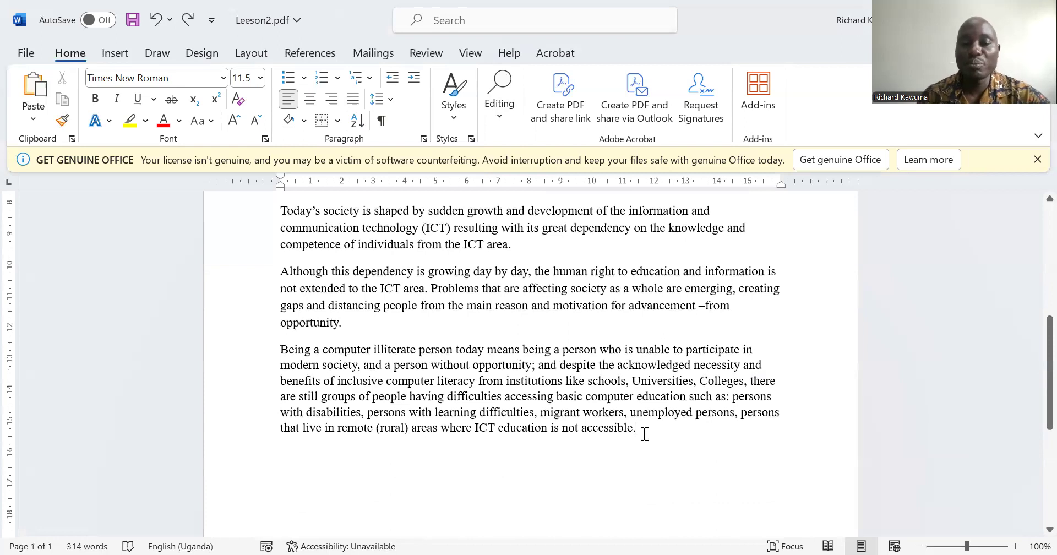
Select the whole document's text again and check that the selection reaches the last paragraph.
key("ctrl+v")
scroll(412, 304, "up", 2)
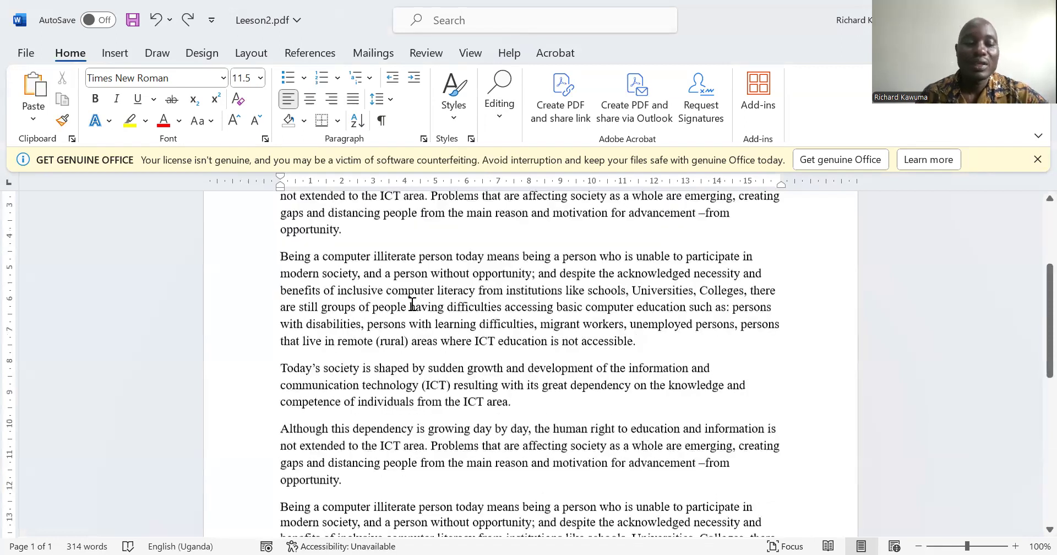
key("ctrl+a")
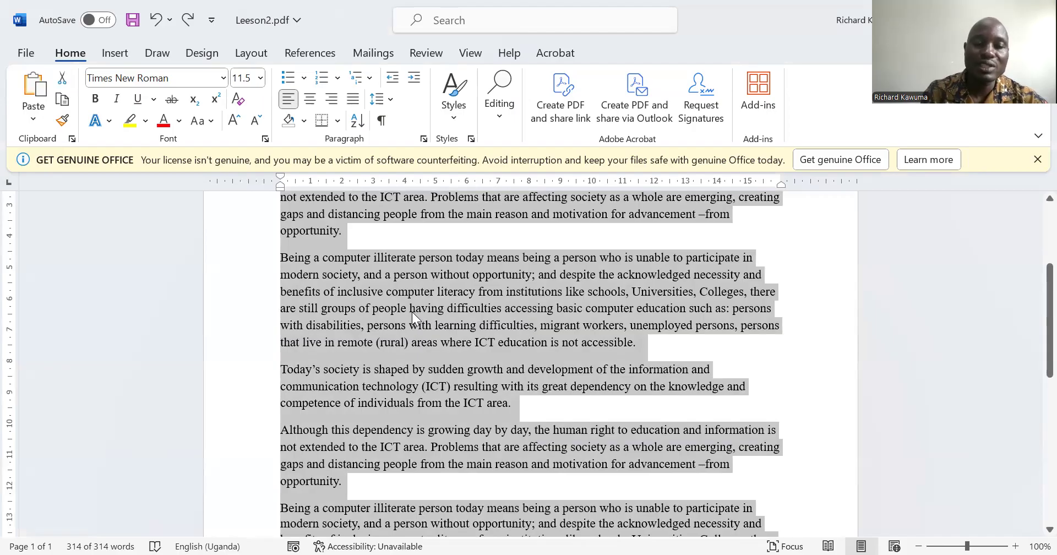
scroll(411, 311, "down", 3)
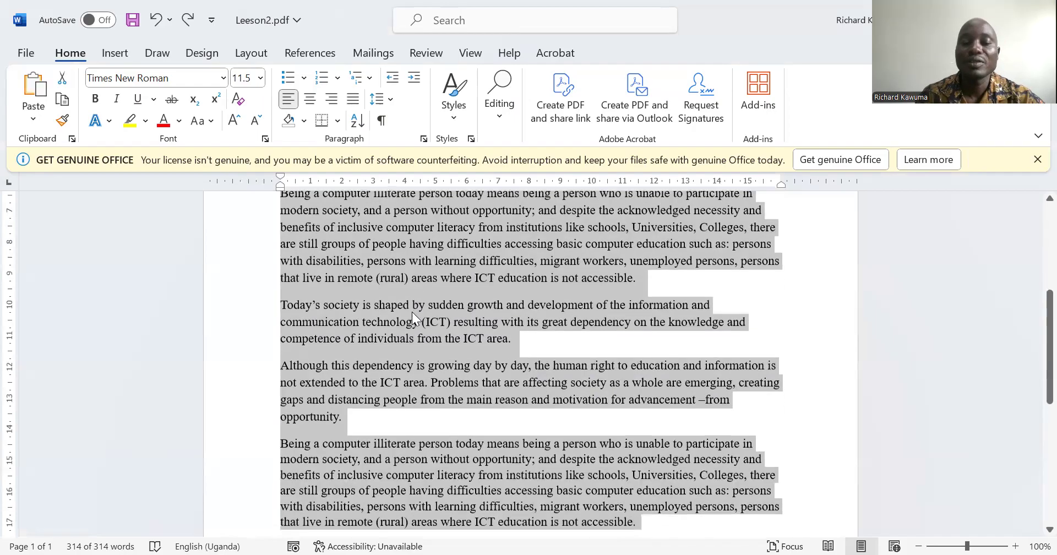
Clear the selection and insert a page break at the end of the last paragraph.
left_click(648, 430)
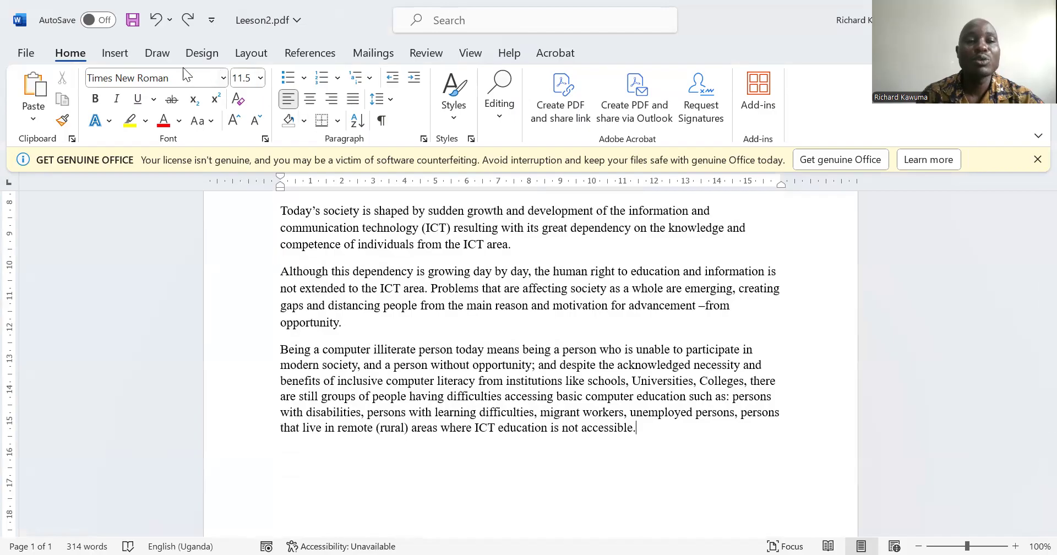
left_click(116, 53)
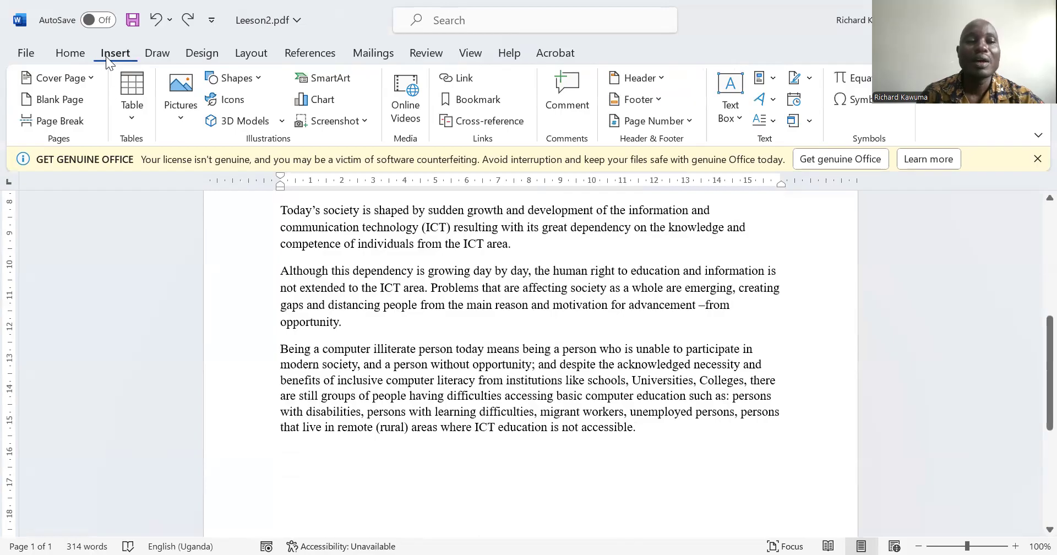
left_click(70, 126)
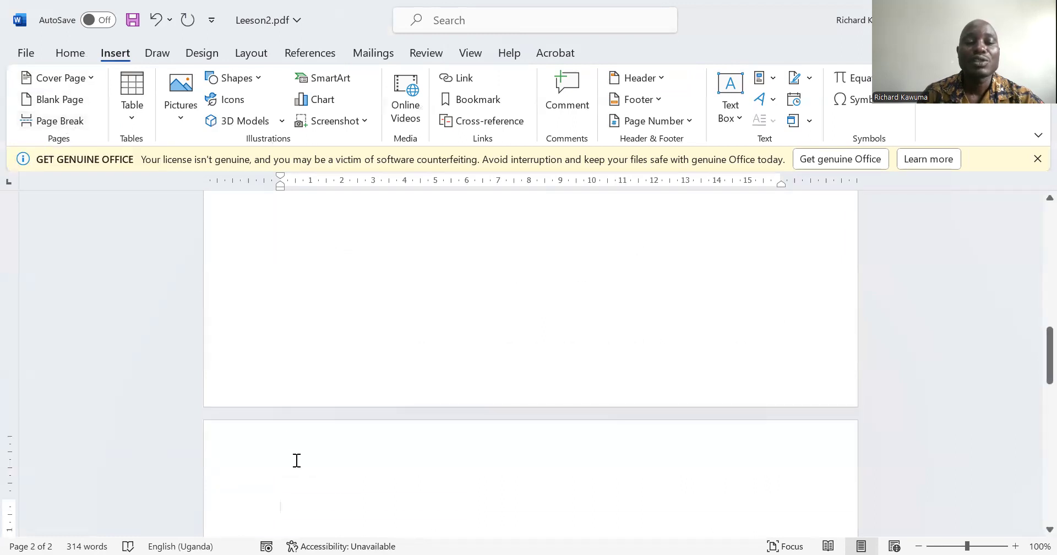
Paste the copied document text on the new second page and compare it with the first page.
scroll(294, 477, "down", 2)
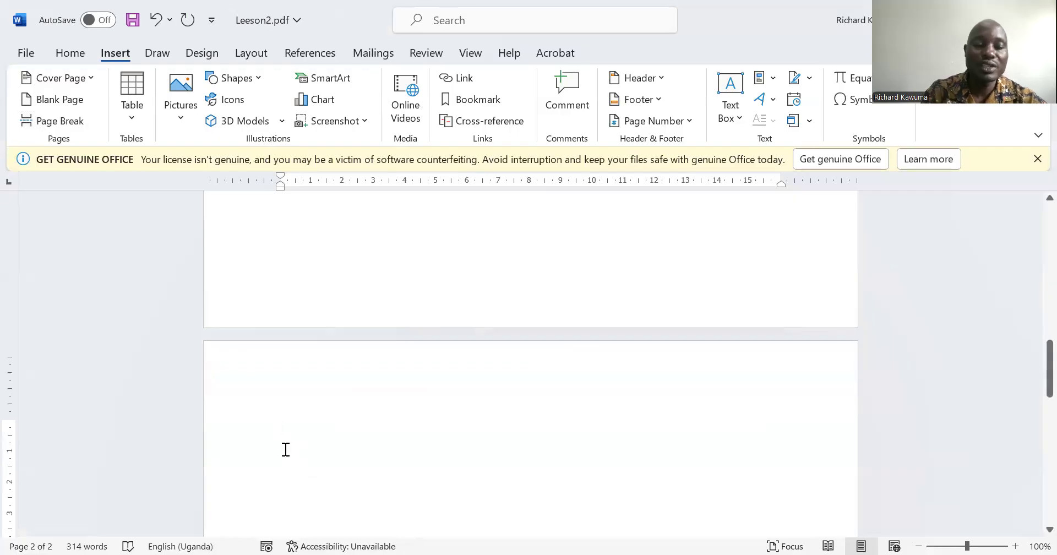
key("ctrl+v")
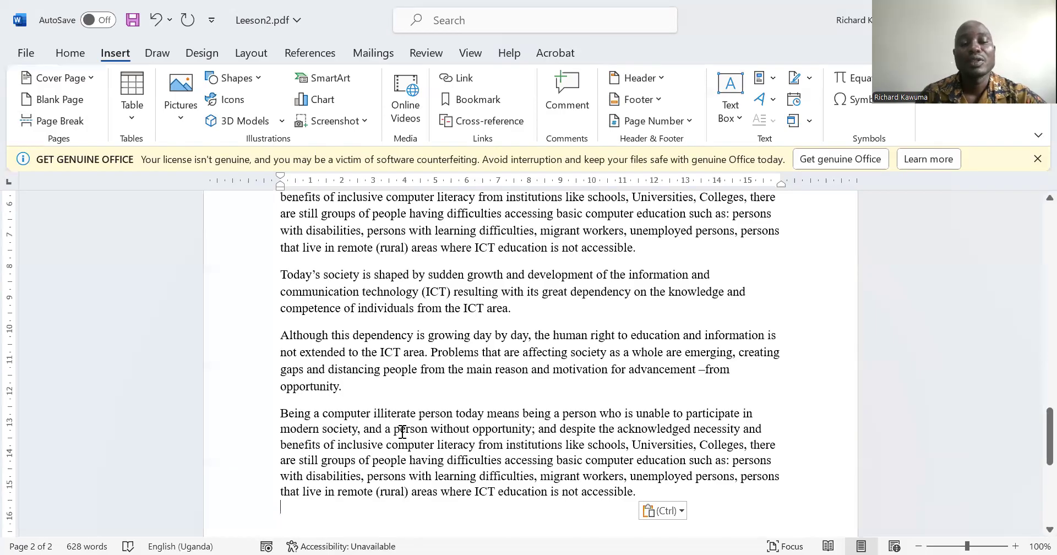
scroll(402, 431, "up", 15)
scroll(401, 431, "up", 10)
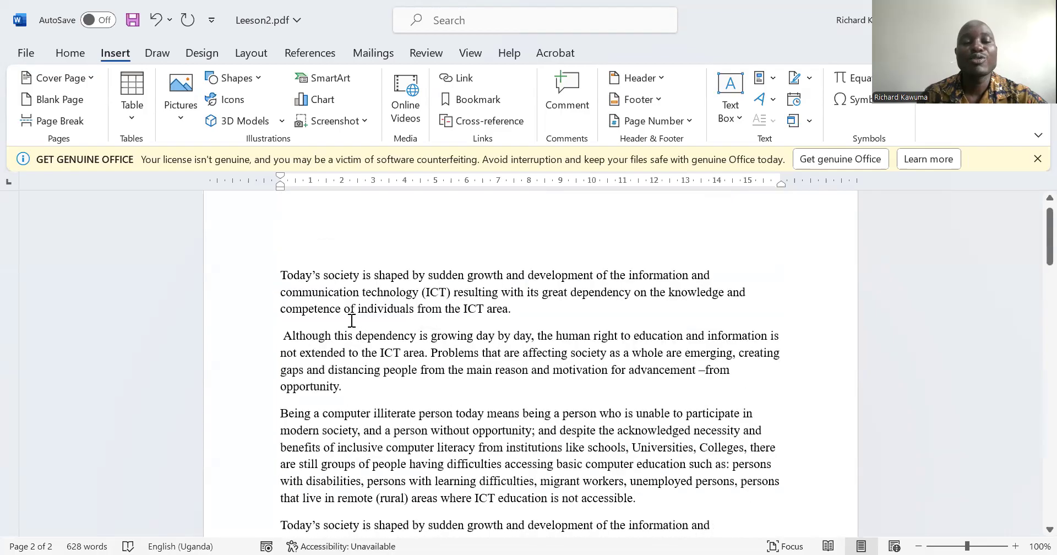
scroll(351, 320, "down", 4)
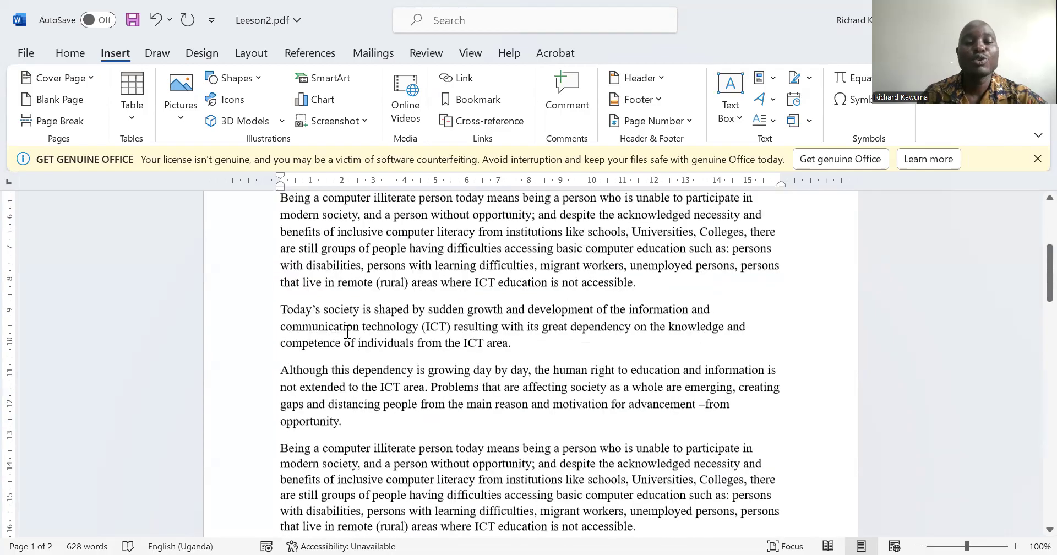
scroll(346, 331, "down", 9)
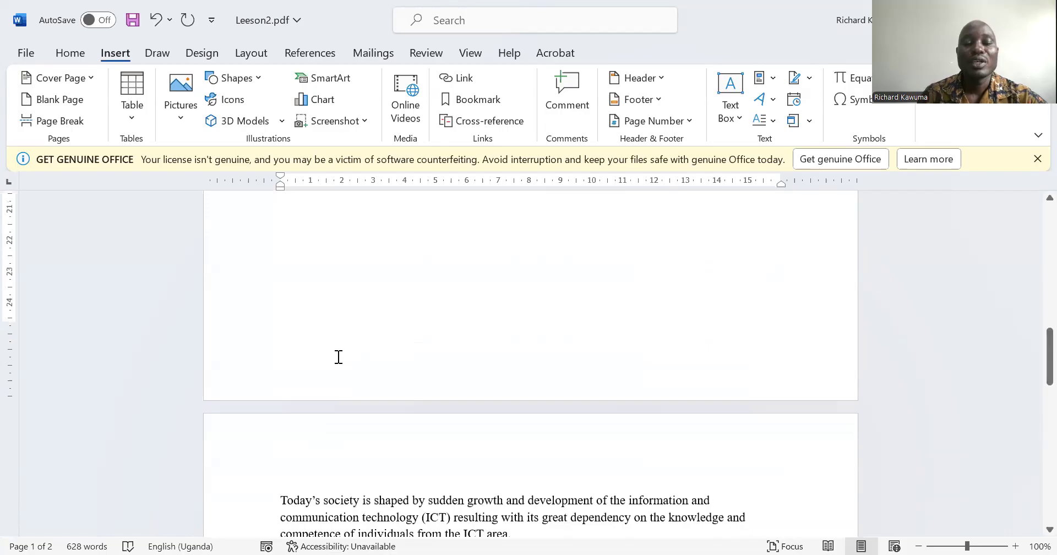
scroll(339, 357, "up", 4)
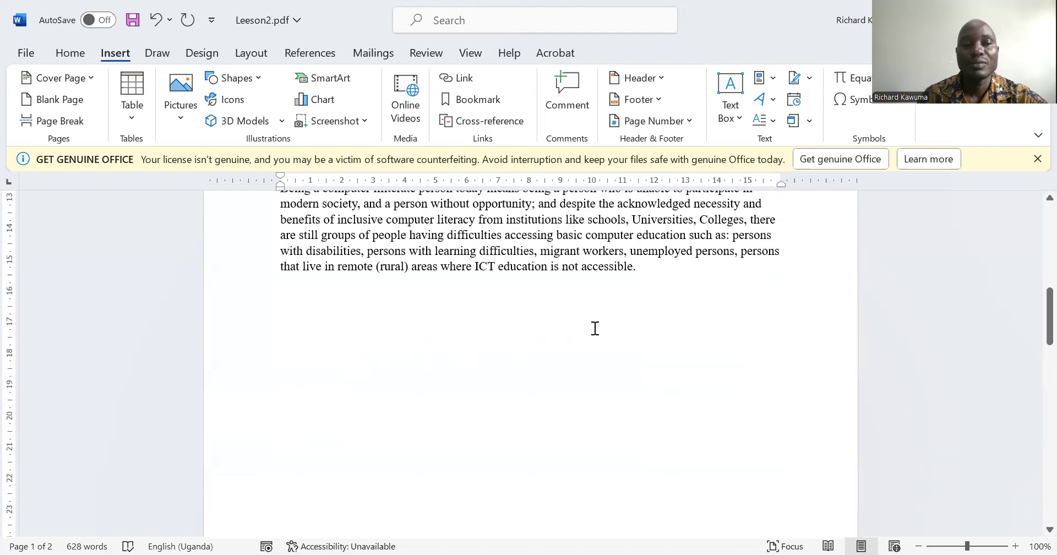
Add the heading "Computer literacy" on a new line above the first paragraph of page one.
left_click(74, 56)
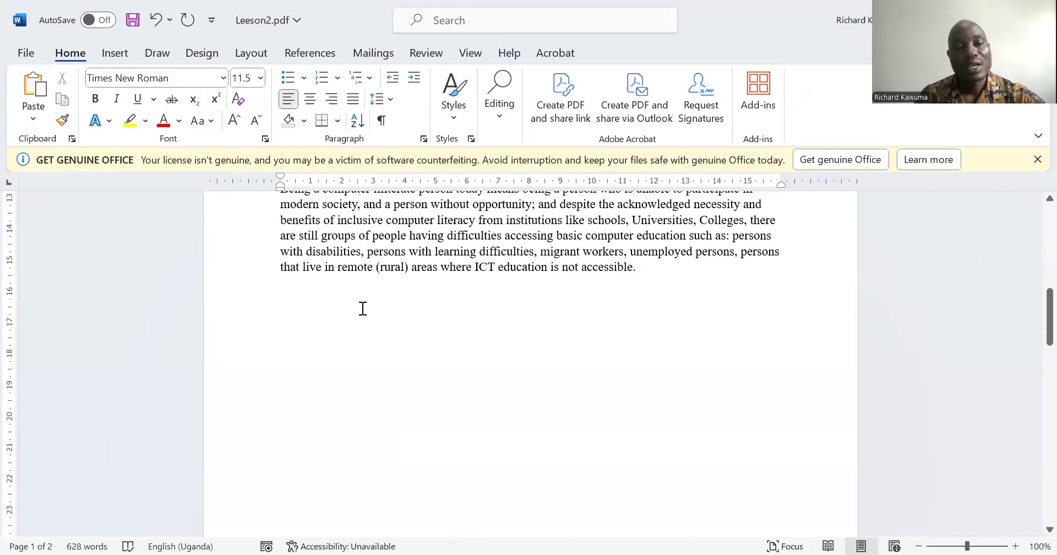
scroll(363, 308, "up", 5)
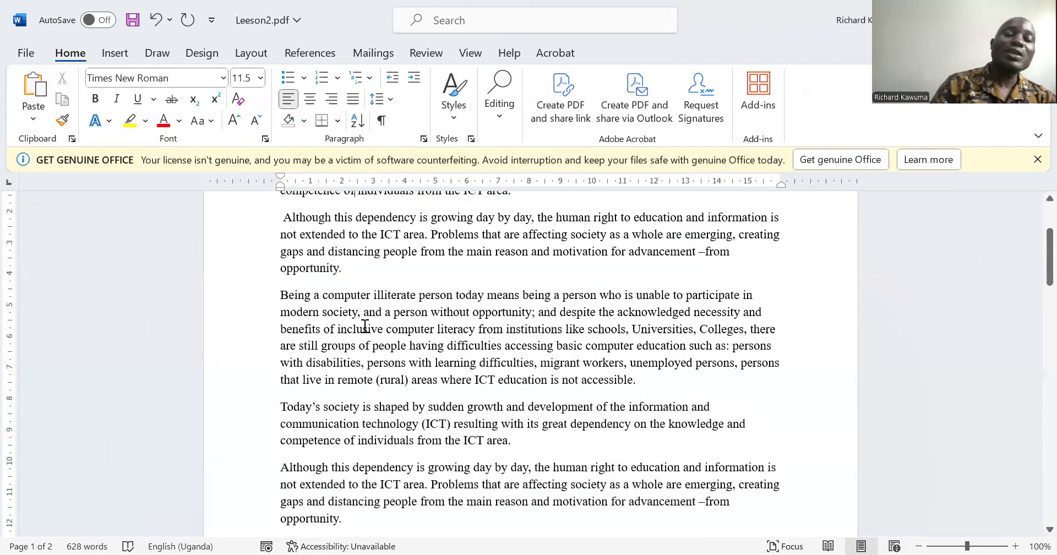
scroll(364, 326, "up", 3)
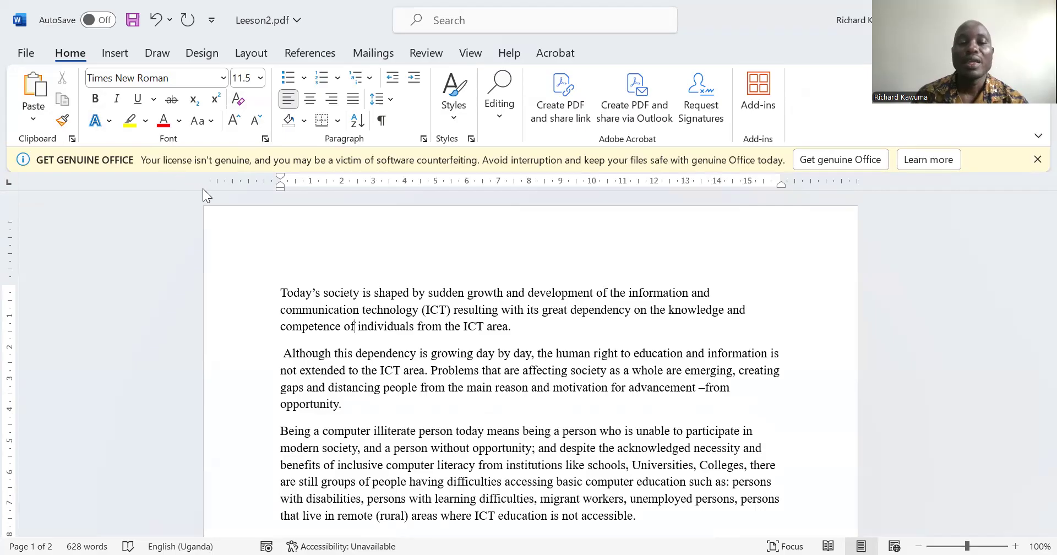
scroll(325, 358, "down", 2)
scroll(324, 372, "up", 2)
left_click(281, 293)
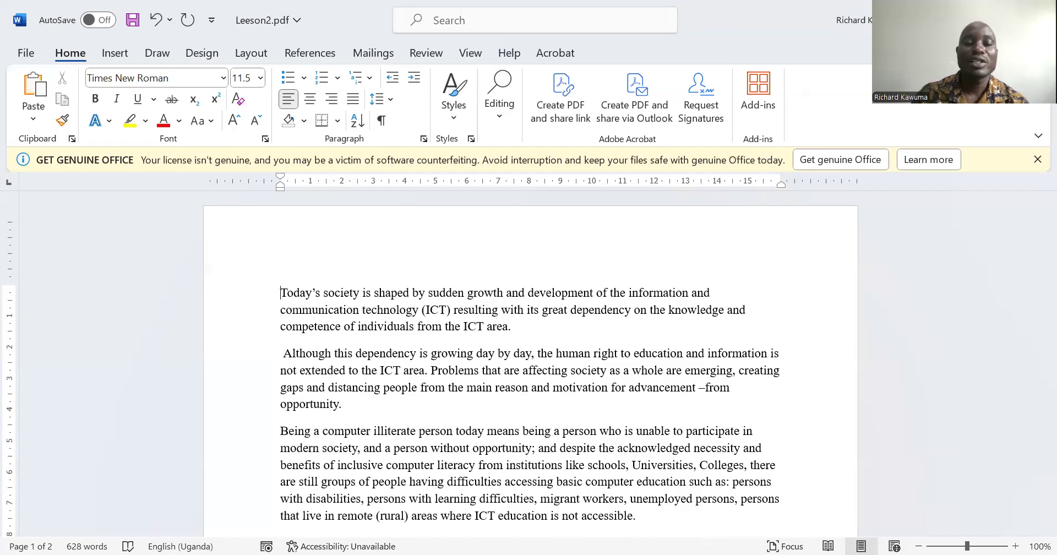
key("Return")
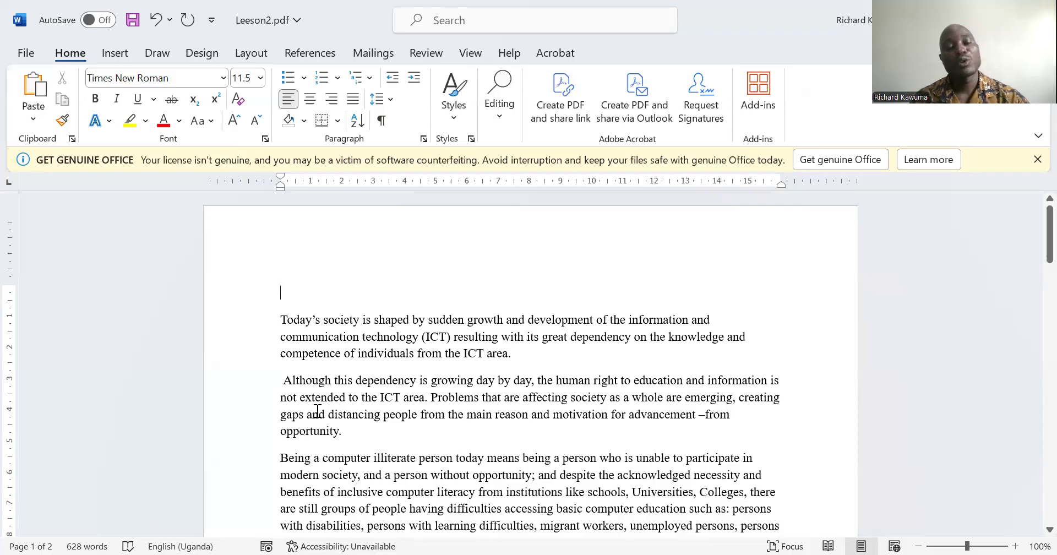
type("co")
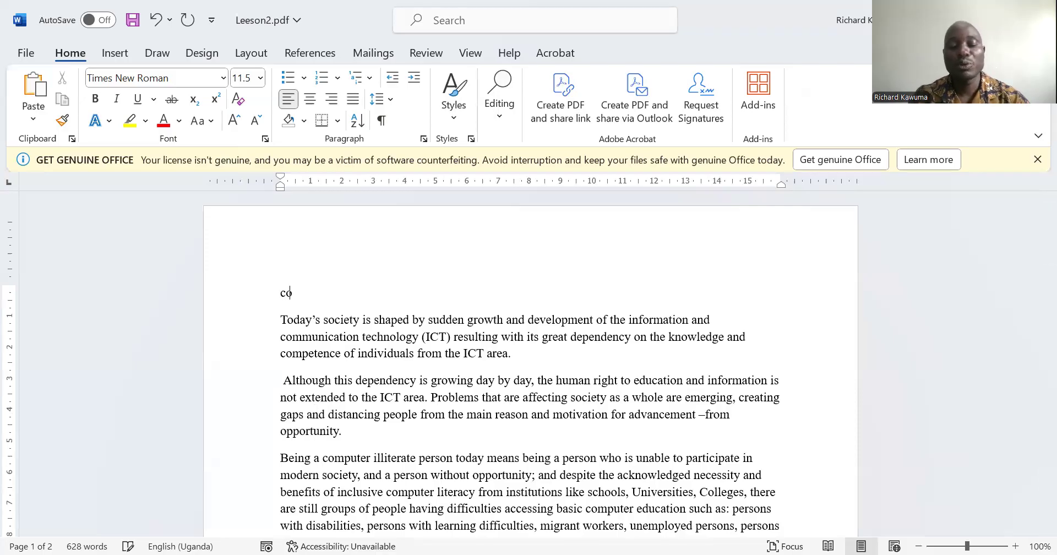
type("mputer ")
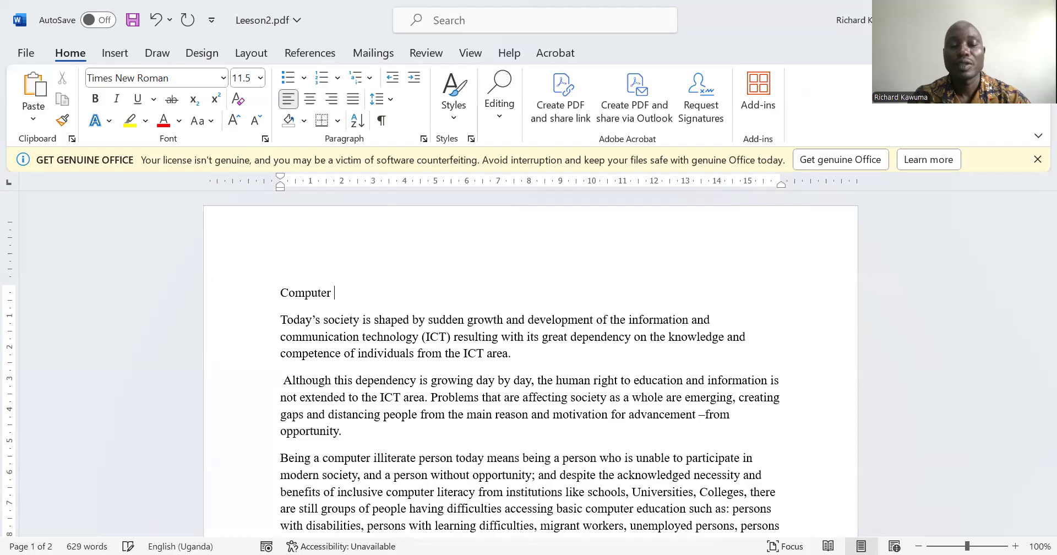
type("literacy")
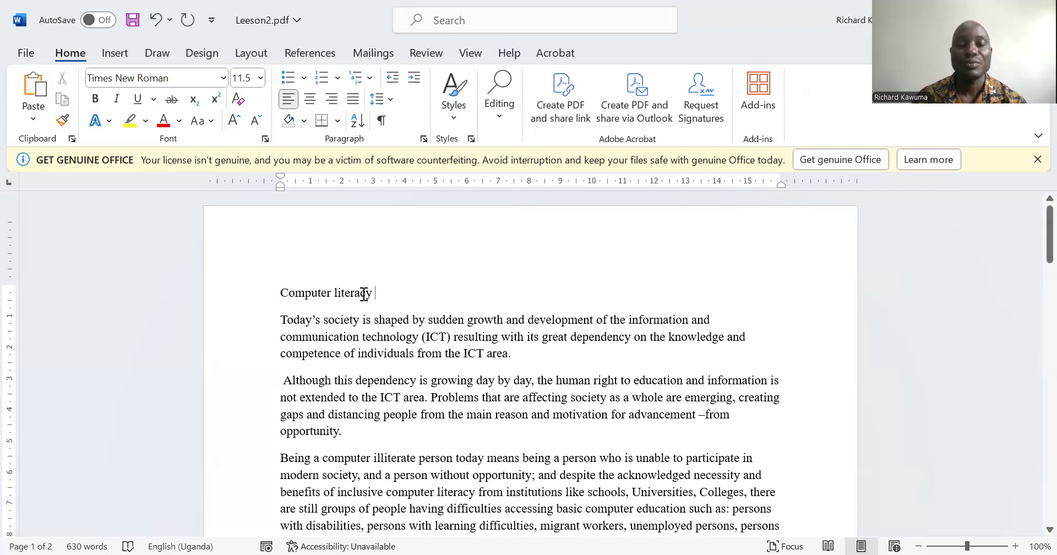
Set the font of the "Computer literacy" heading to Bahnschrift.
left_click_drag(280, 292, 358, 293)
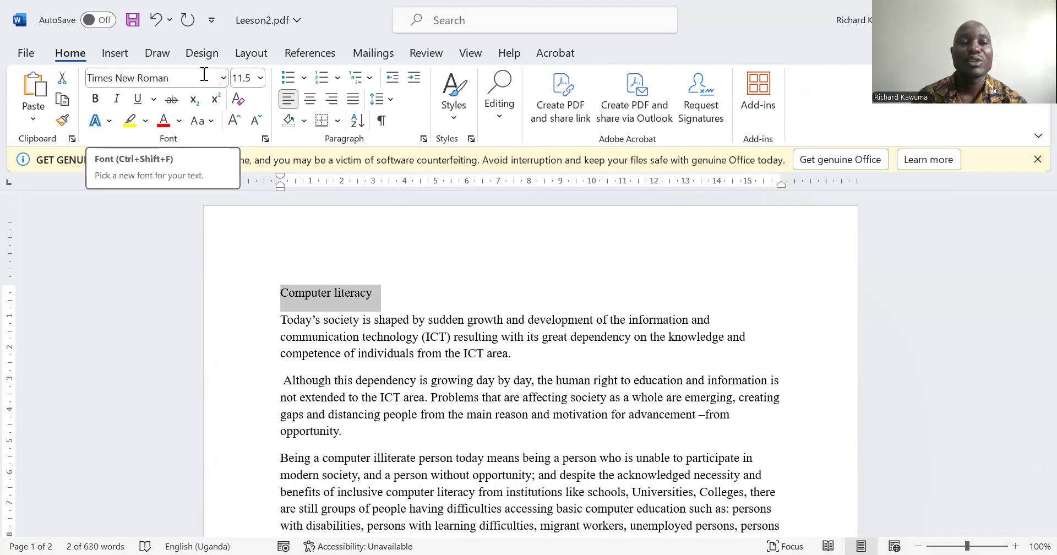
left_click(223, 78)
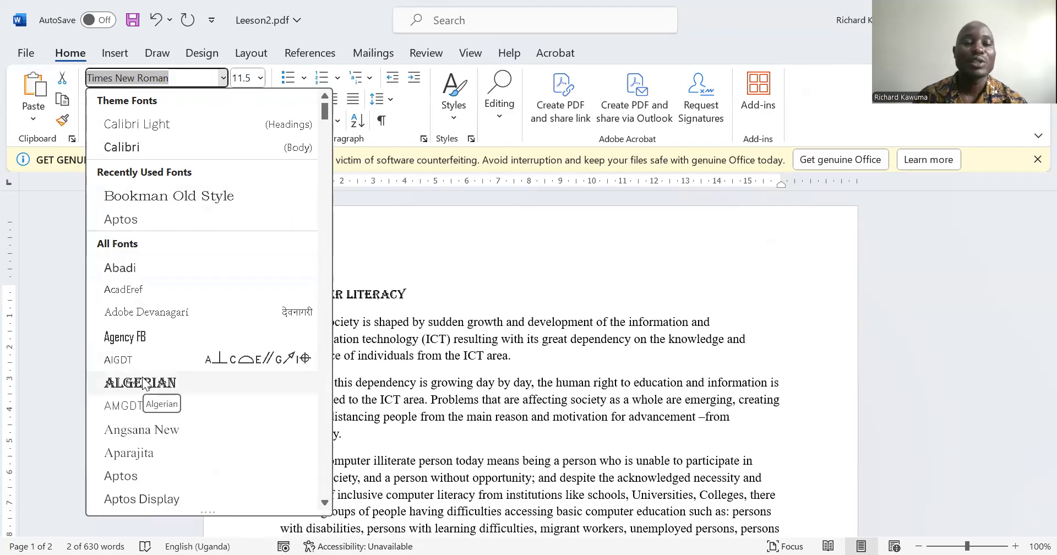
scroll(144, 384, "down", 2)
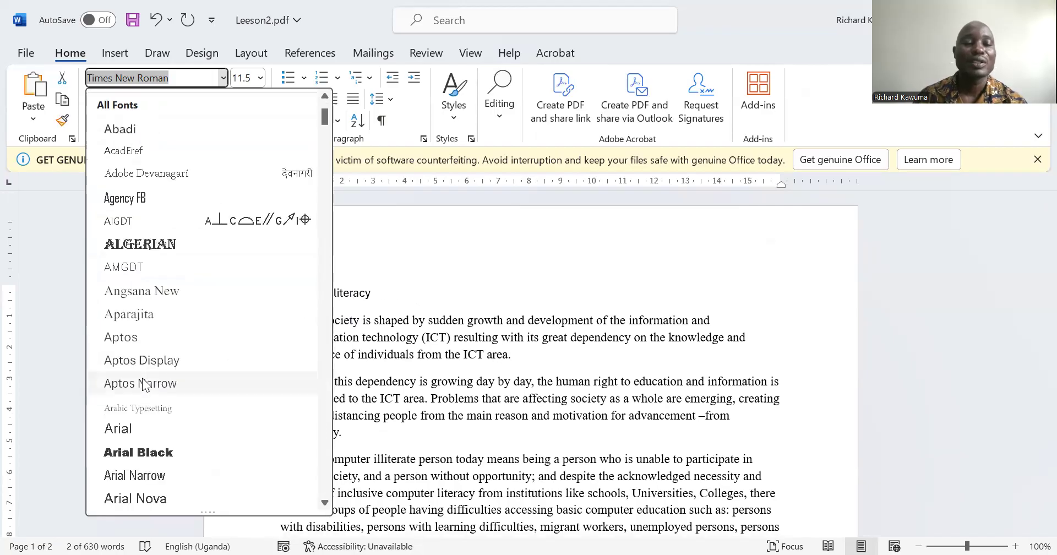
scroll(139, 384, "down", 1)
scroll(138, 384, "down", 2)
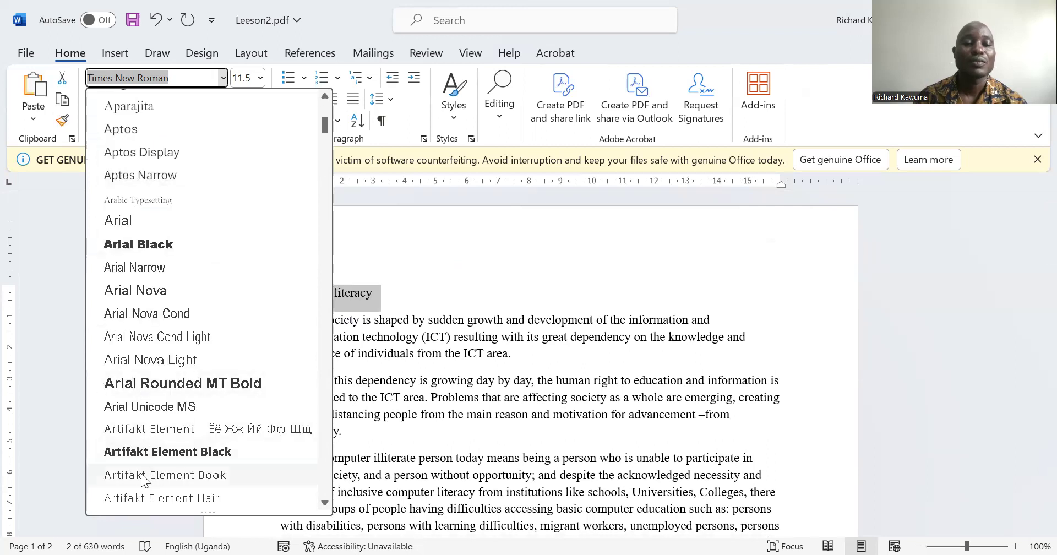
scroll(146, 490, "down", 2)
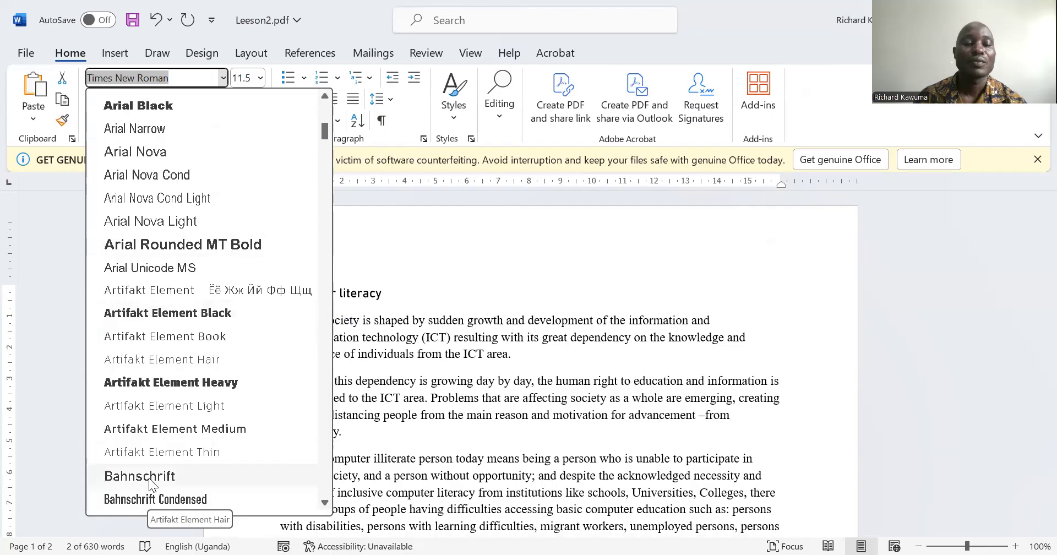
left_click(149, 478)
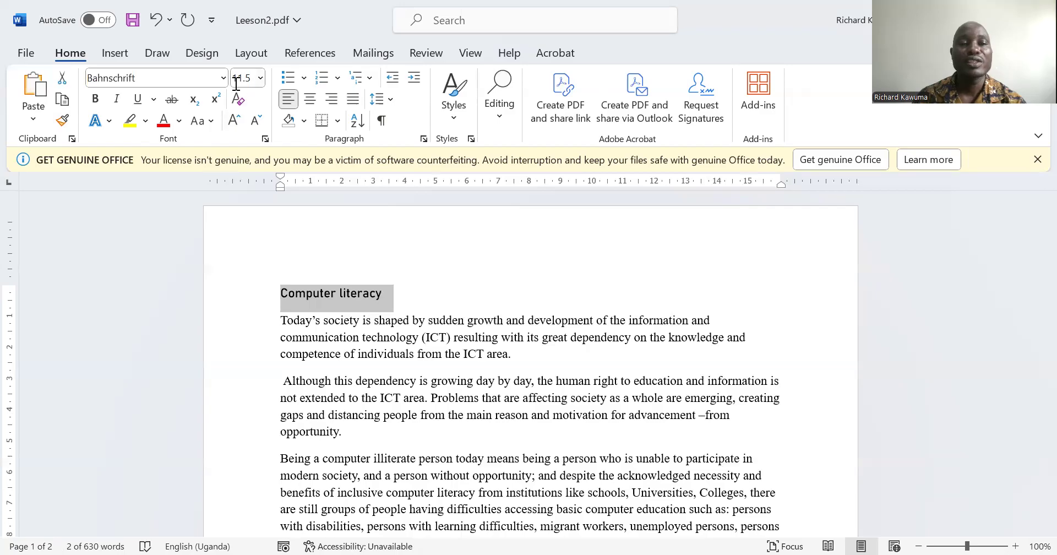
Set the heading's font size to 28 and clear the selection.
left_click(261, 78)
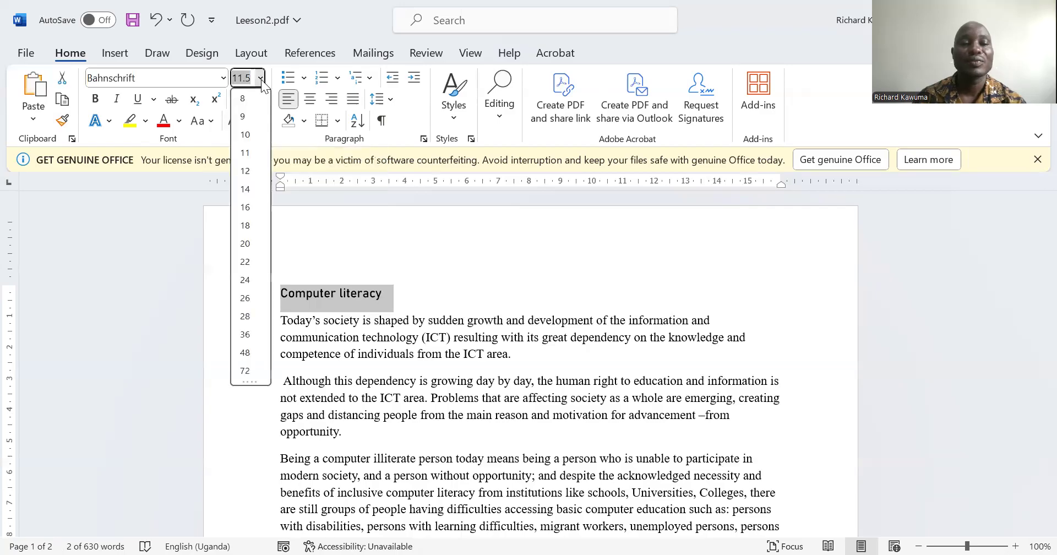
left_click(245, 318)
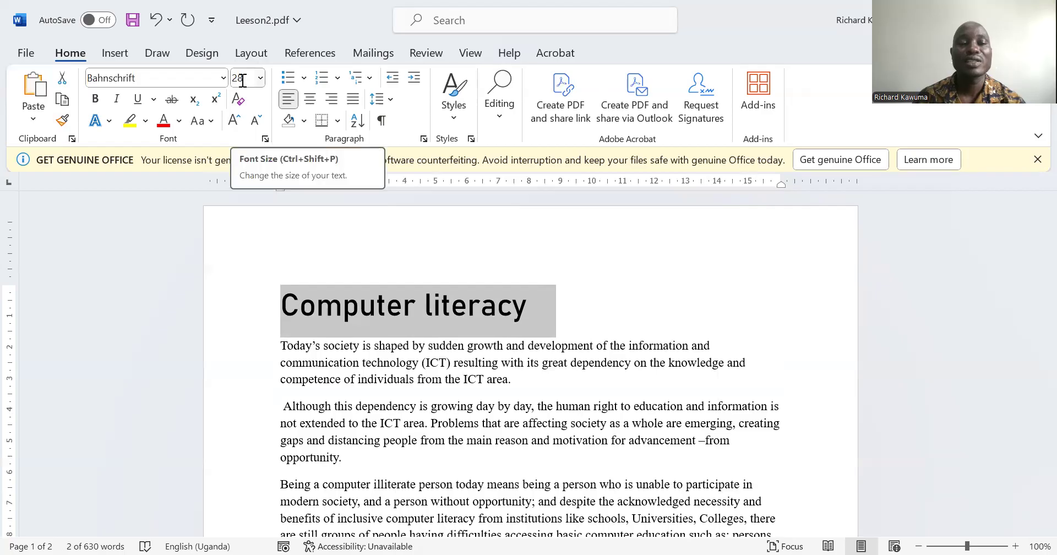
left_click(316, 305)
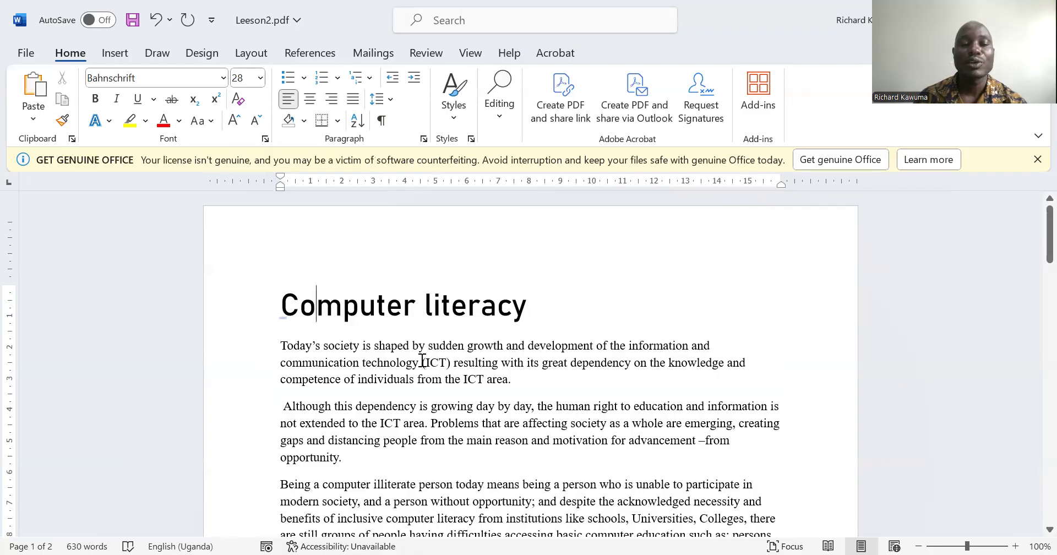
Apply bold to "(ICT)" in the first paragraph, and remove the bold again.
left_click_drag(421, 362, 453, 363)
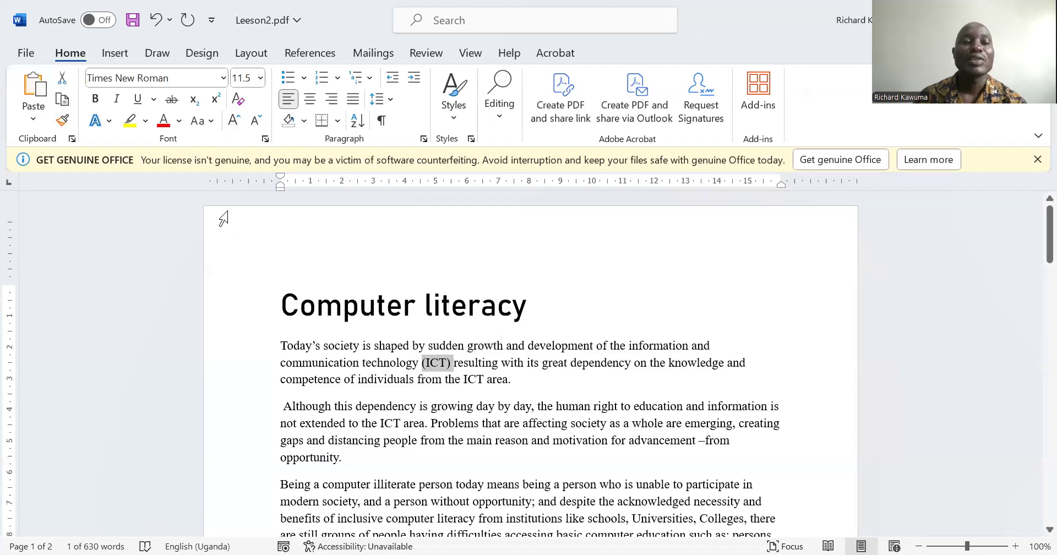
left_click(96, 98)
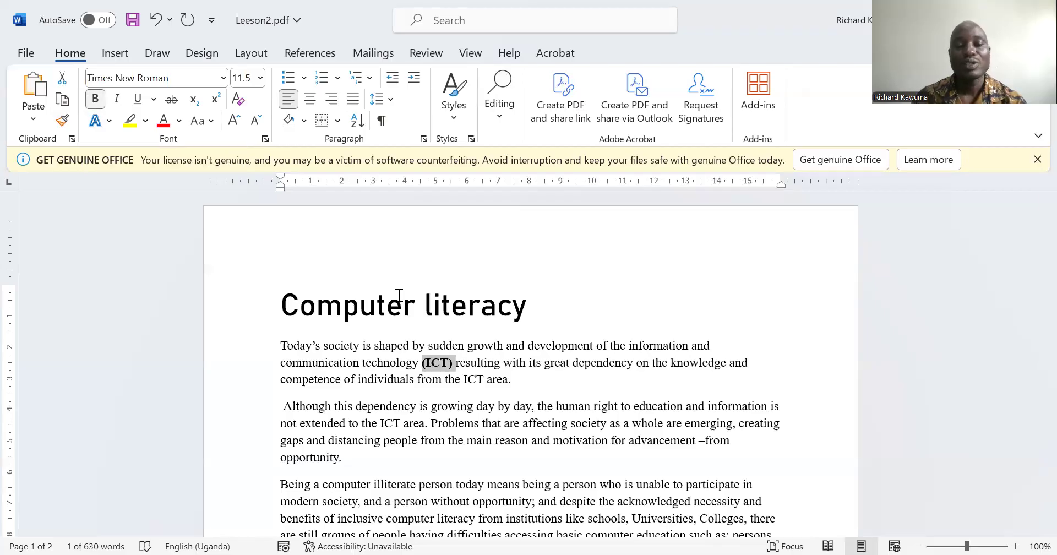
left_click(458, 348)
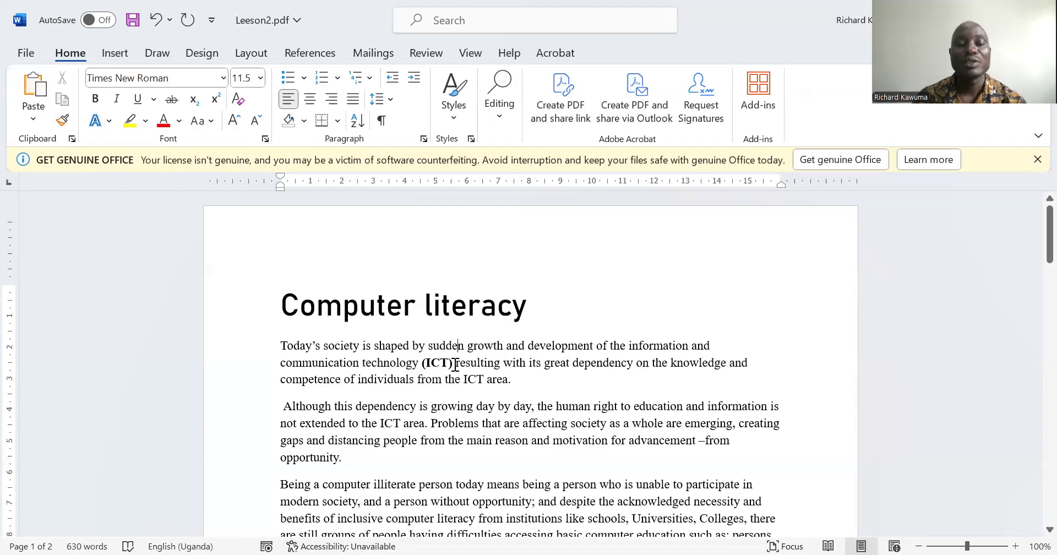
left_click_drag(455, 364, 423, 366)
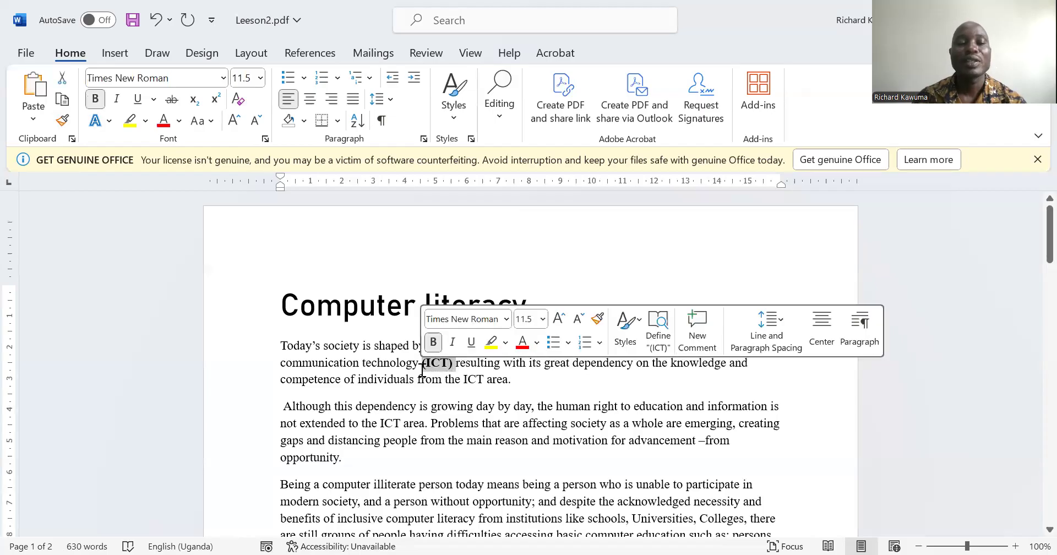
left_click(95, 101)
left_click(443, 408)
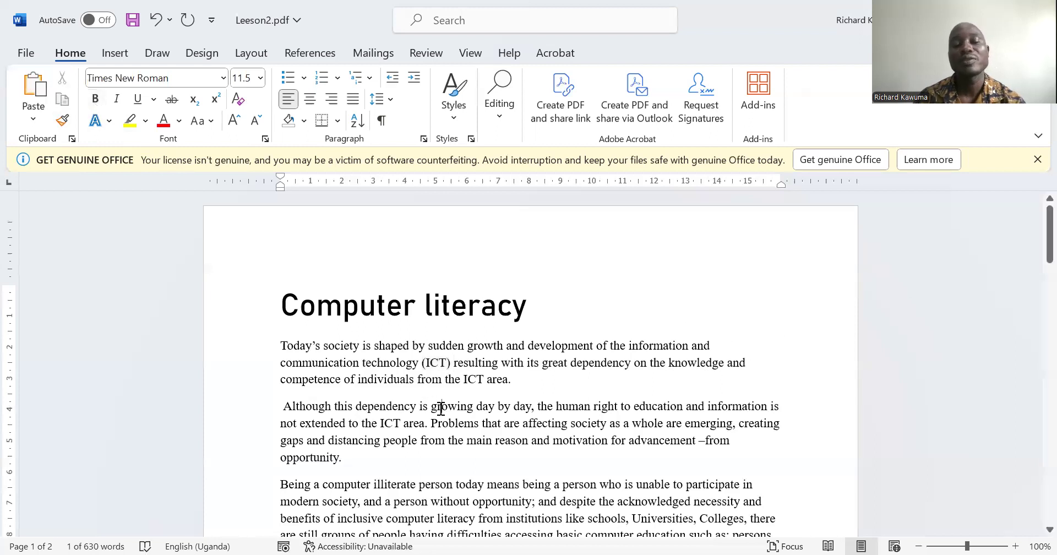
Make "(ICT)" in the first paragraph bold.
left_click_drag(422, 364, 453, 364)
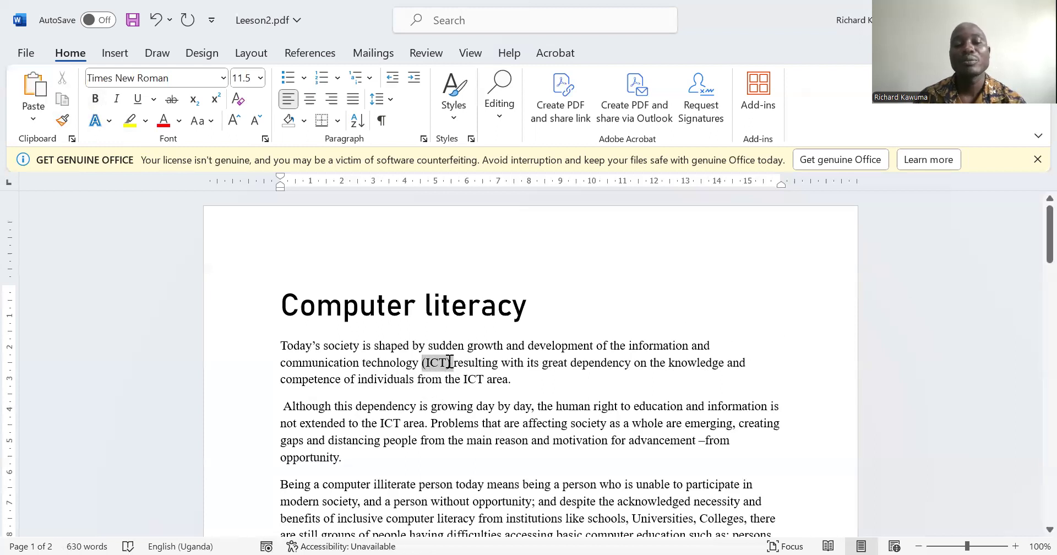
left_click(102, 103)
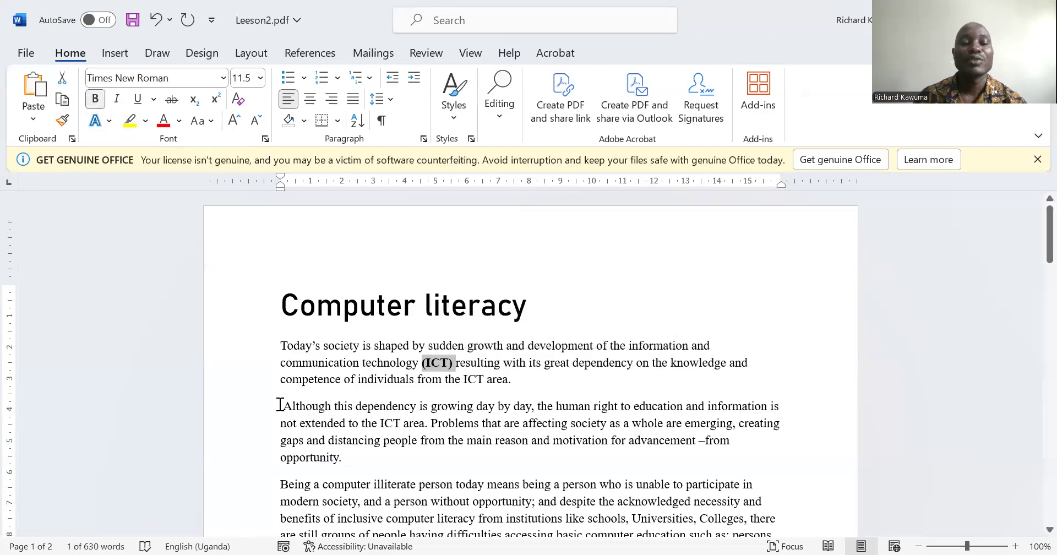
Apply bold to the whole second paragraph, remove it again and clear the selection.
left_click_drag(280, 405, 346, 457)
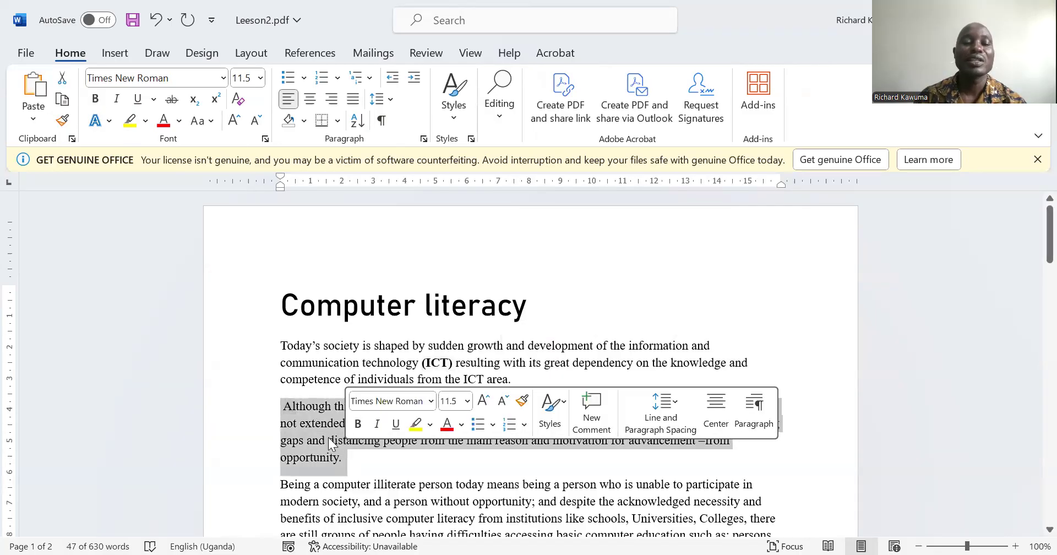
left_click(358, 423)
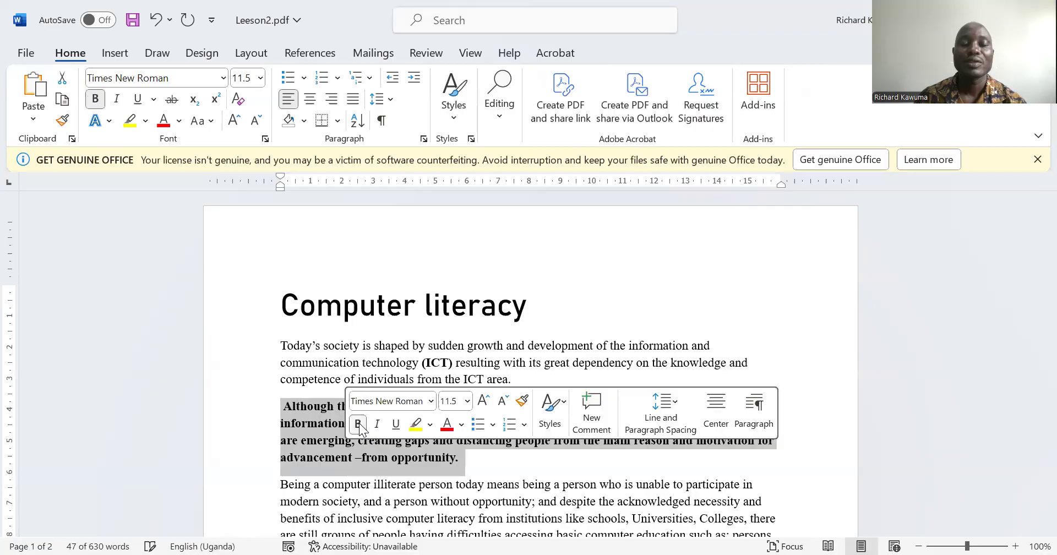
left_click(358, 423)
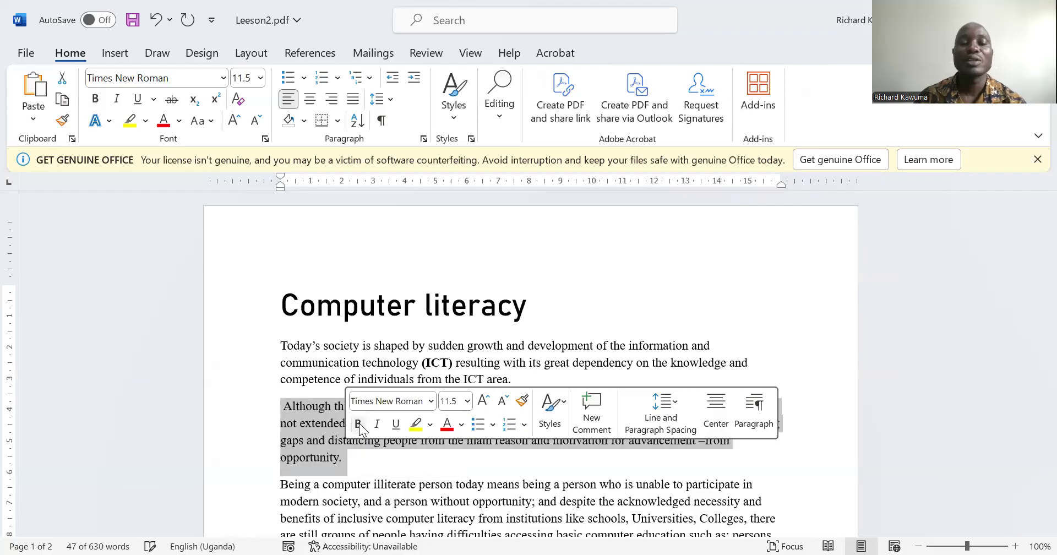
left_click(387, 467)
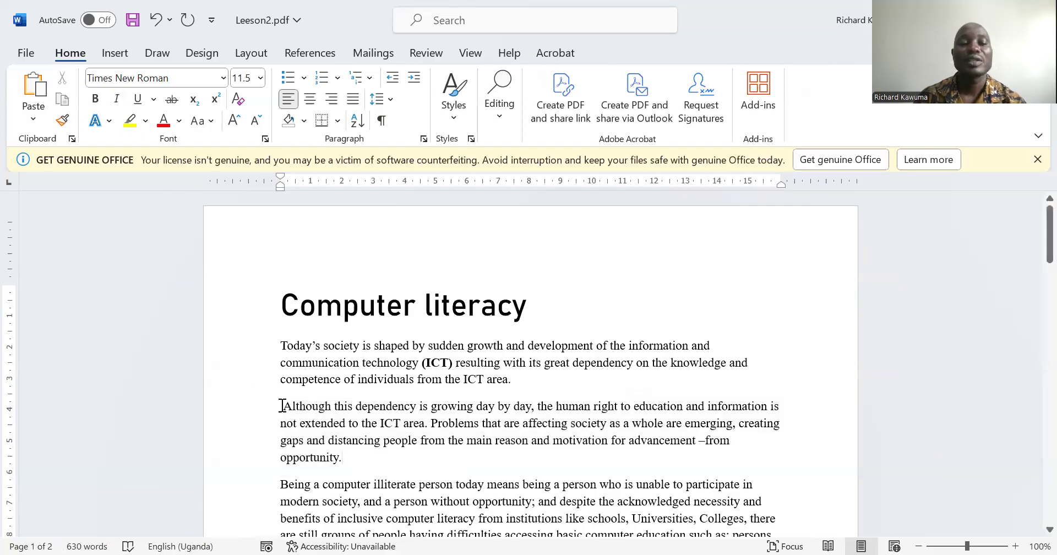
Italicize the whole second paragraph, beginning "Although this dependency", and clear the selection.
left_click_drag(281, 406, 344, 462)
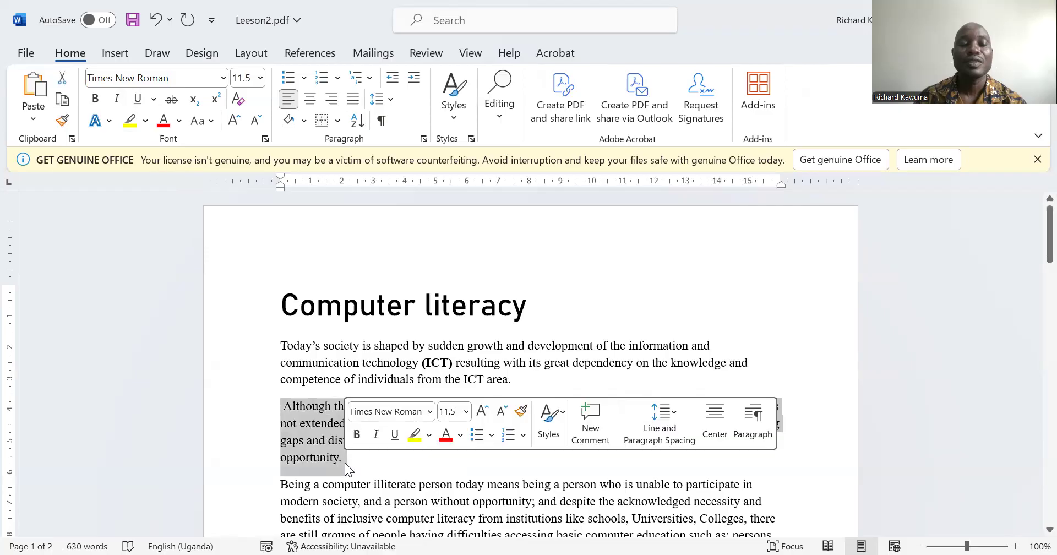
left_click(116, 99)
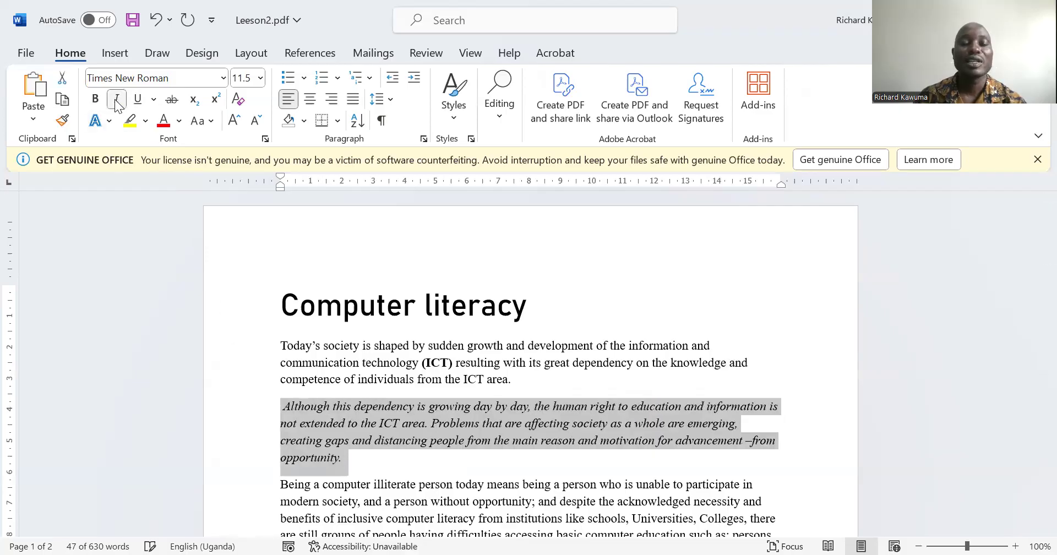
left_click(377, 450)
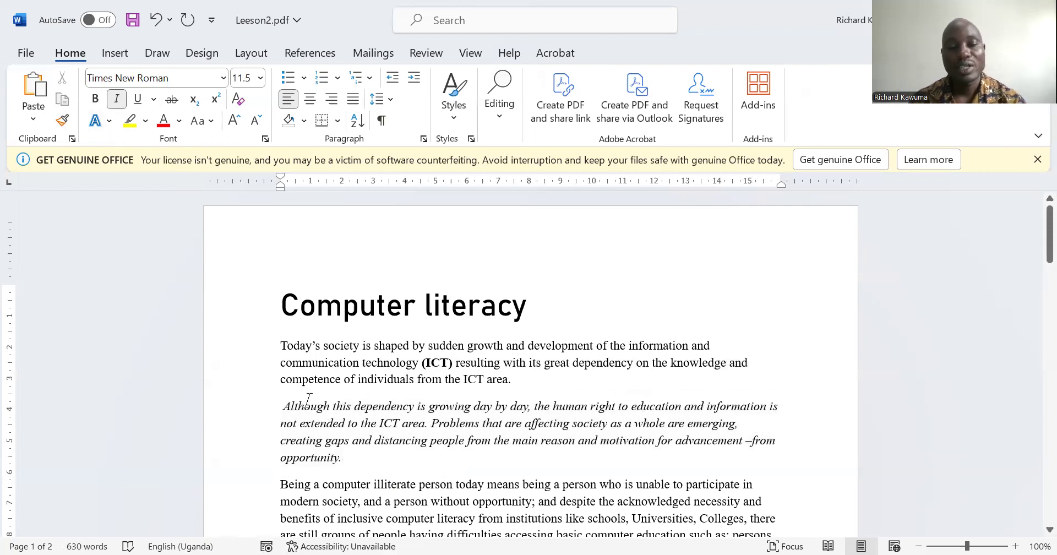
Enclose the italic second paragraph in double quotation marks, one before "Although" and one after "opportunity.".
left_click(280, 406)
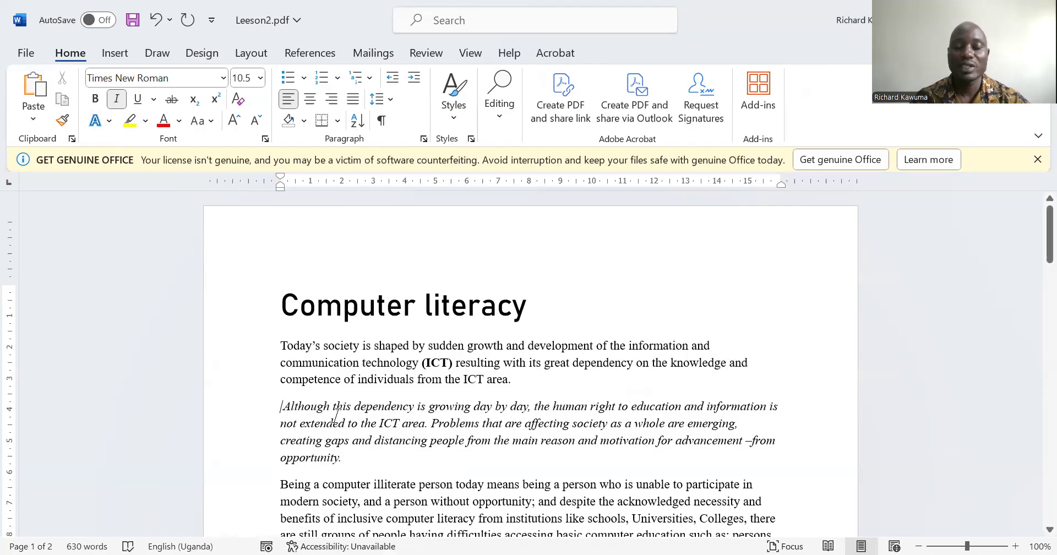
type("\"")
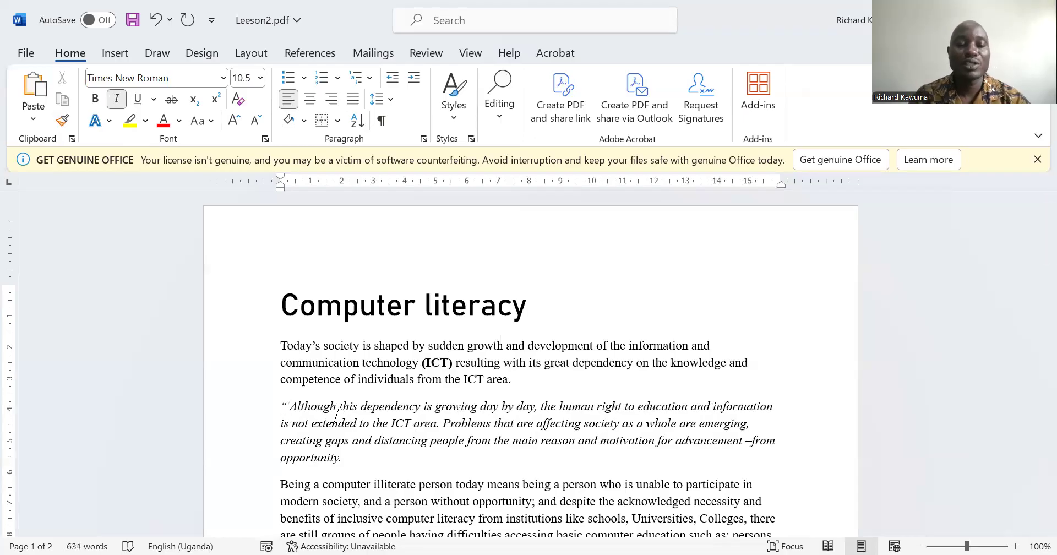
left_click(362, 462)
type("\"")
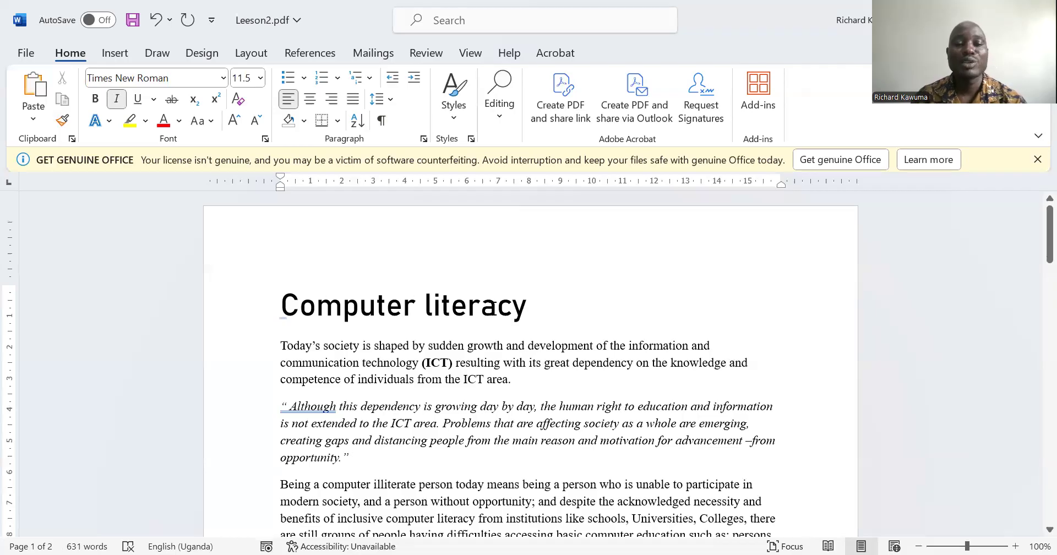
Underline the heading "Computer literacy", remove the underline and apply it again.
left_click_drag(281, 304, 476, 304)
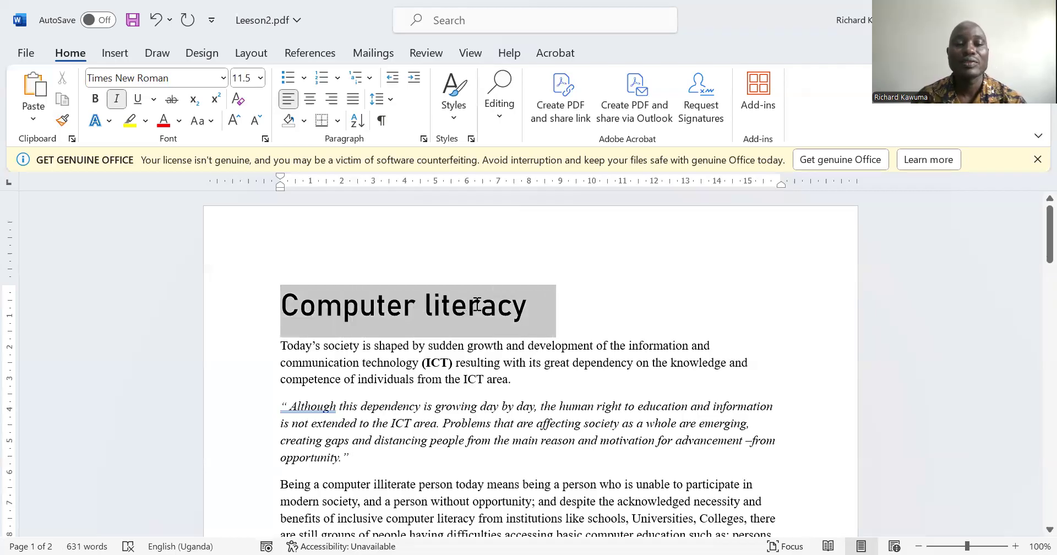
left_click(140, 102)
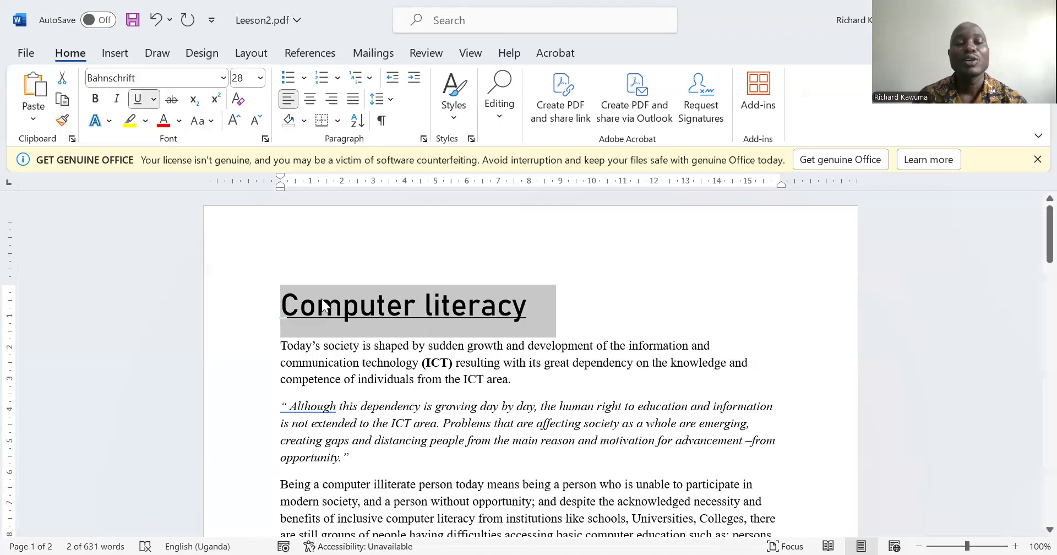
left_click(137, 101)
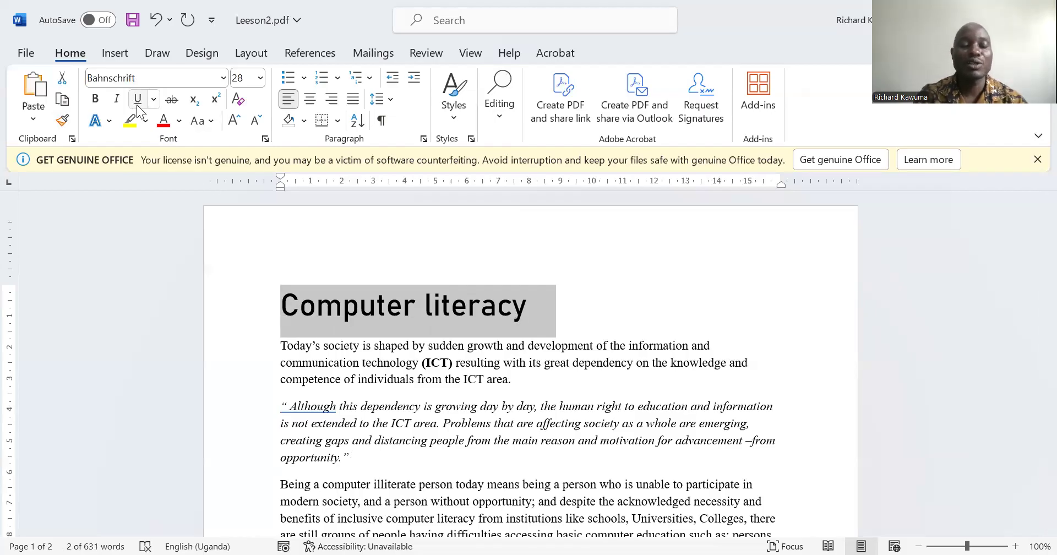
left_click(138, 106)
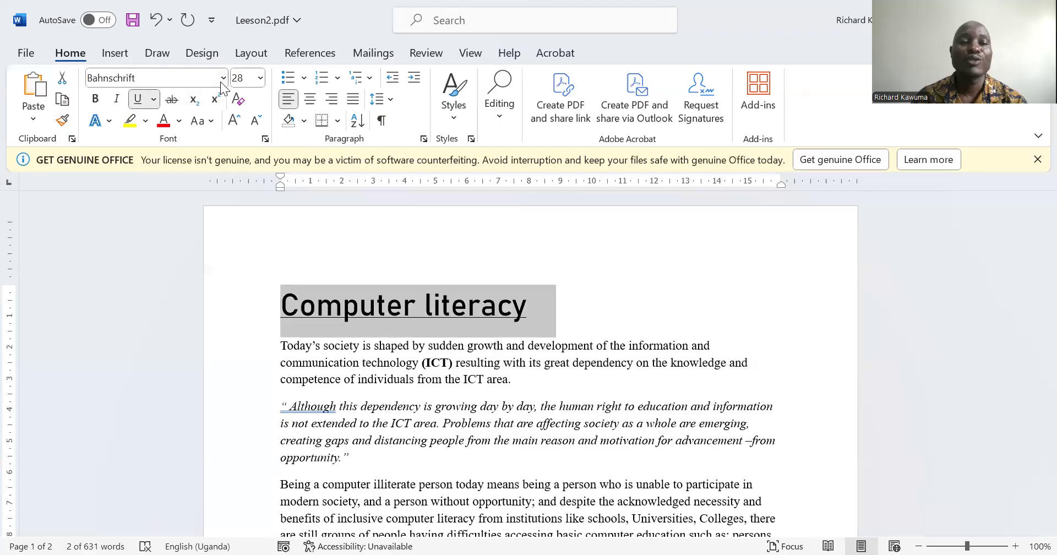
Try a double, a dashed and a wavy underline style on the heading.
left_click(155, 101)
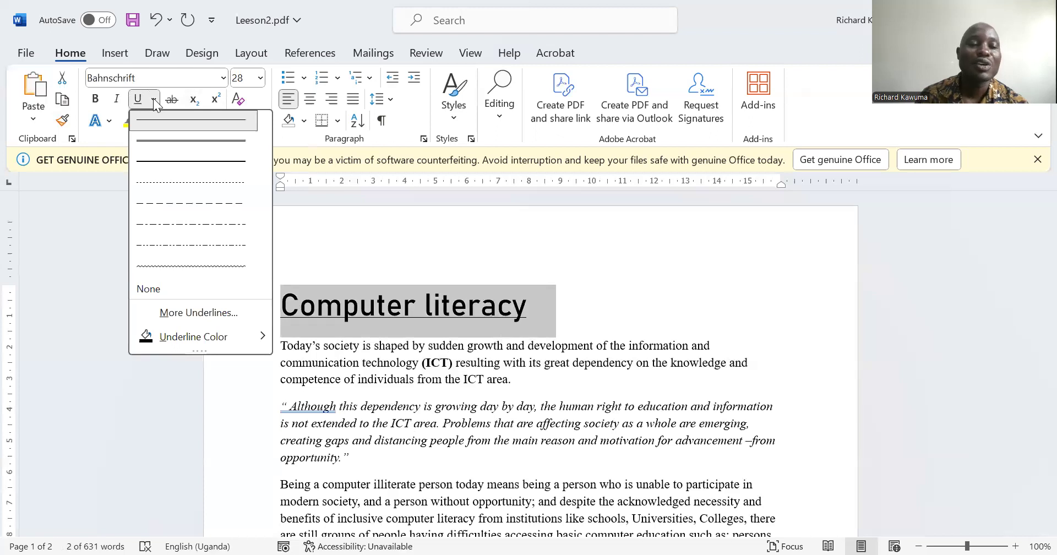
left_click(182, 145)
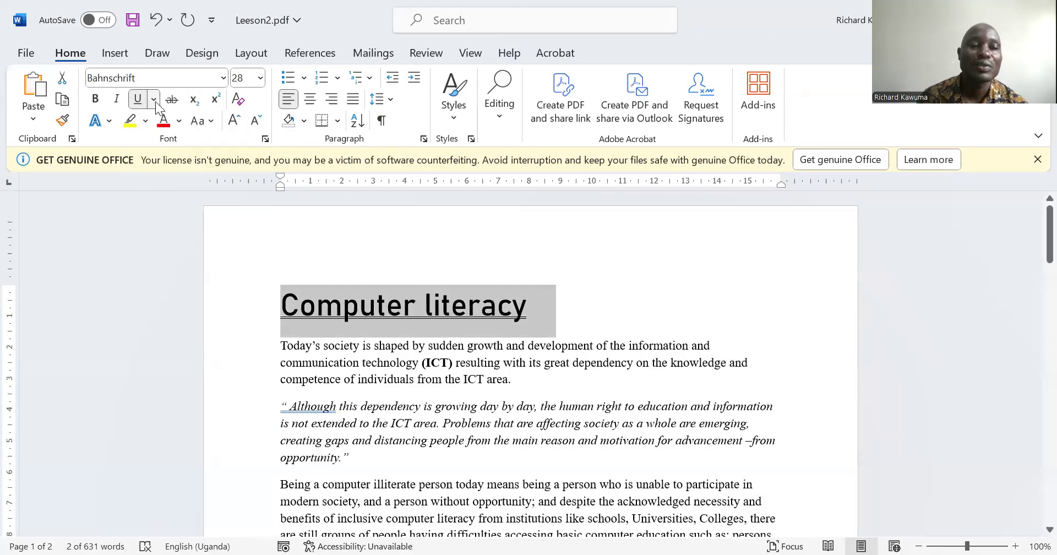
left_click(154, 100)
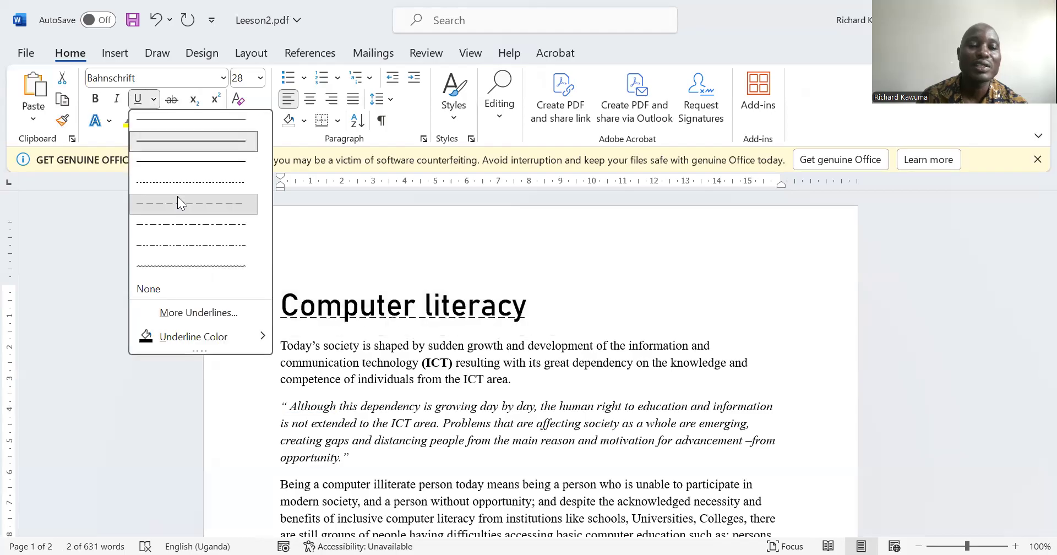
left_click(176, 178)
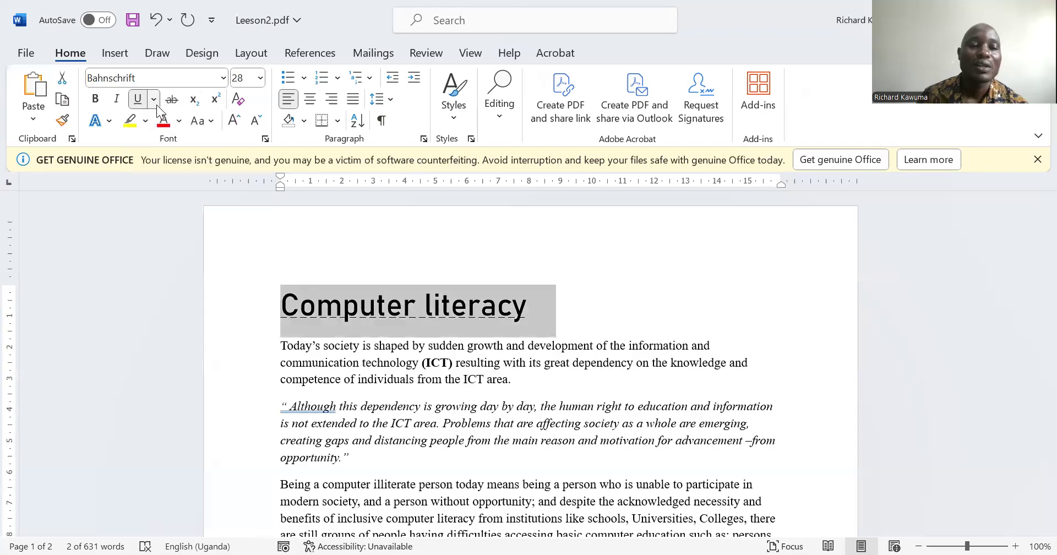
left_click(156, 103)
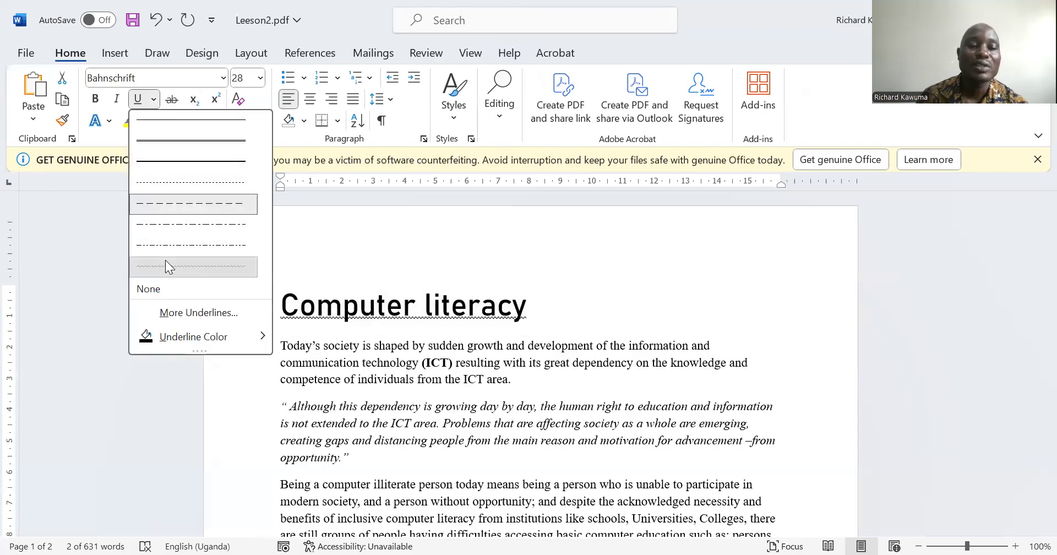
left_click(165, 266)
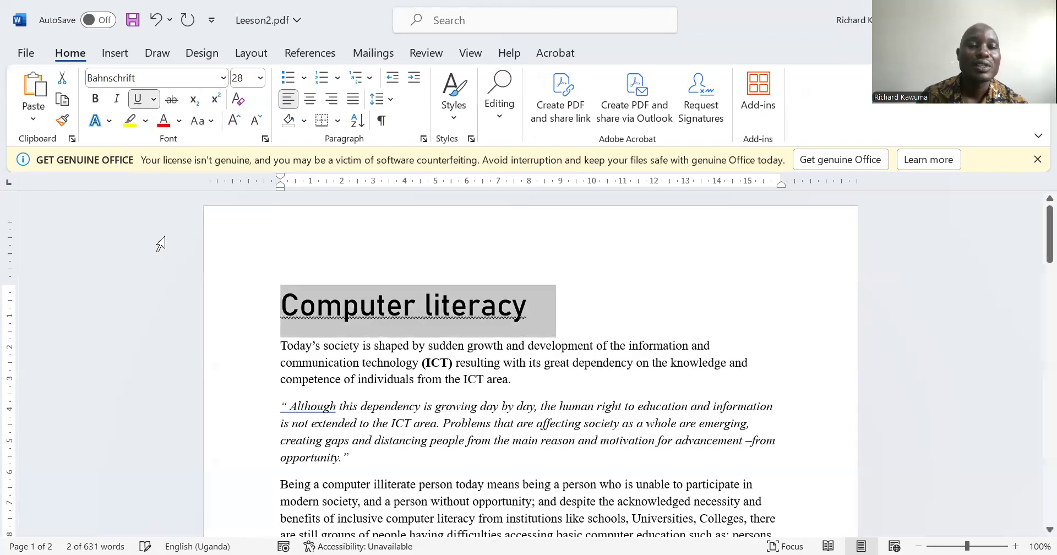
Give the heading a double underline coloured red and clear the selection.
left_click(153, 103)
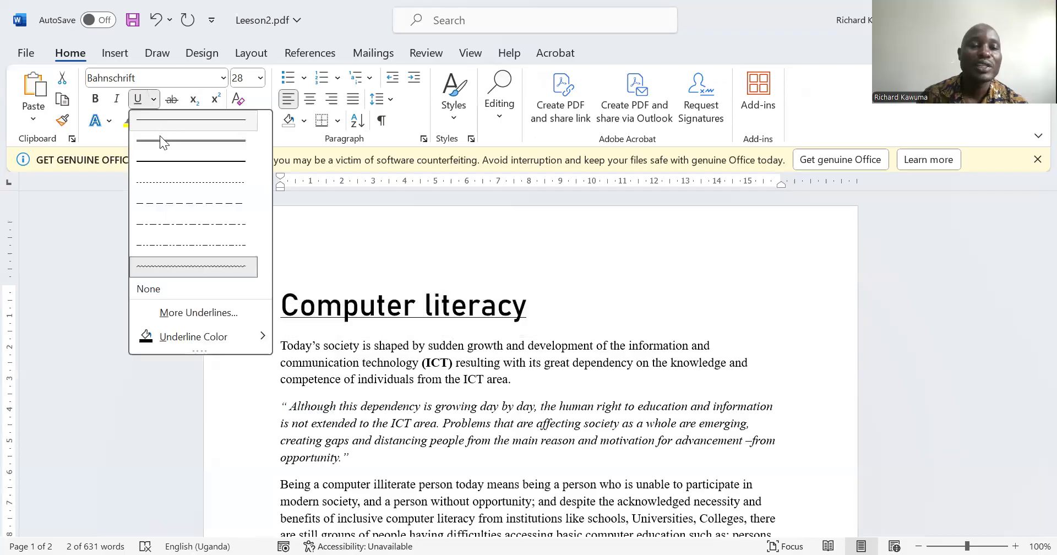
left_click(161, 139)
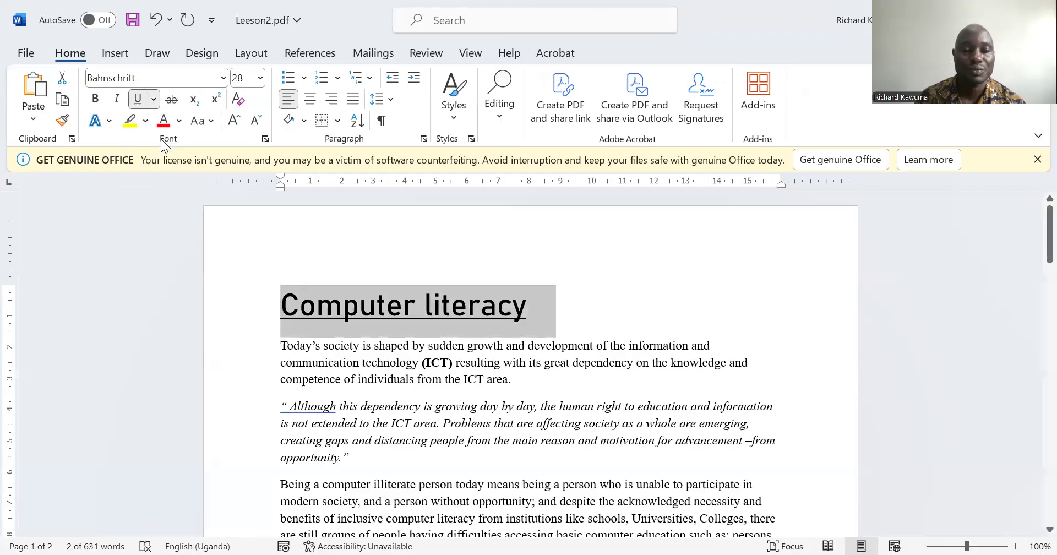
left_click(153, 101)
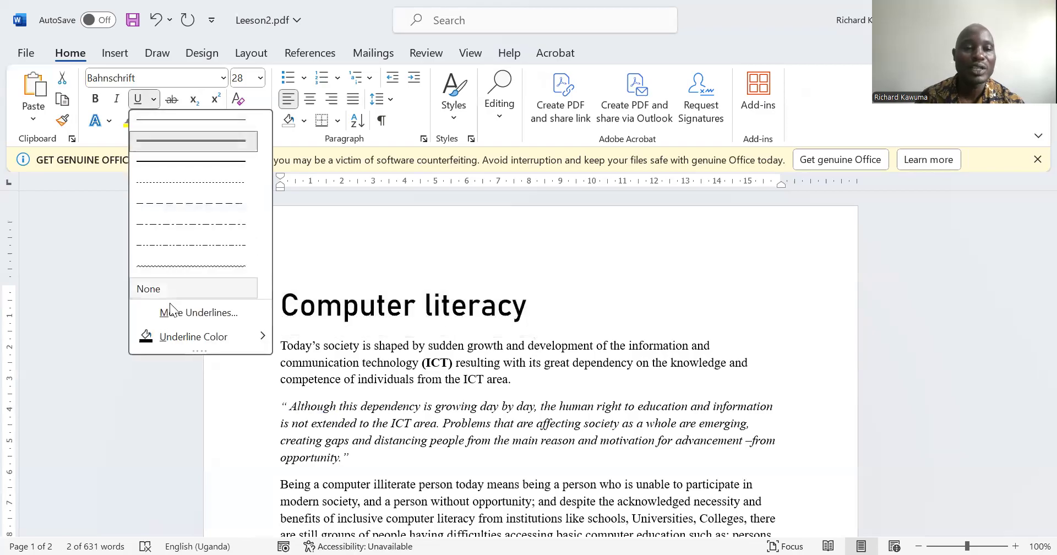
mouse_move(168, 337)
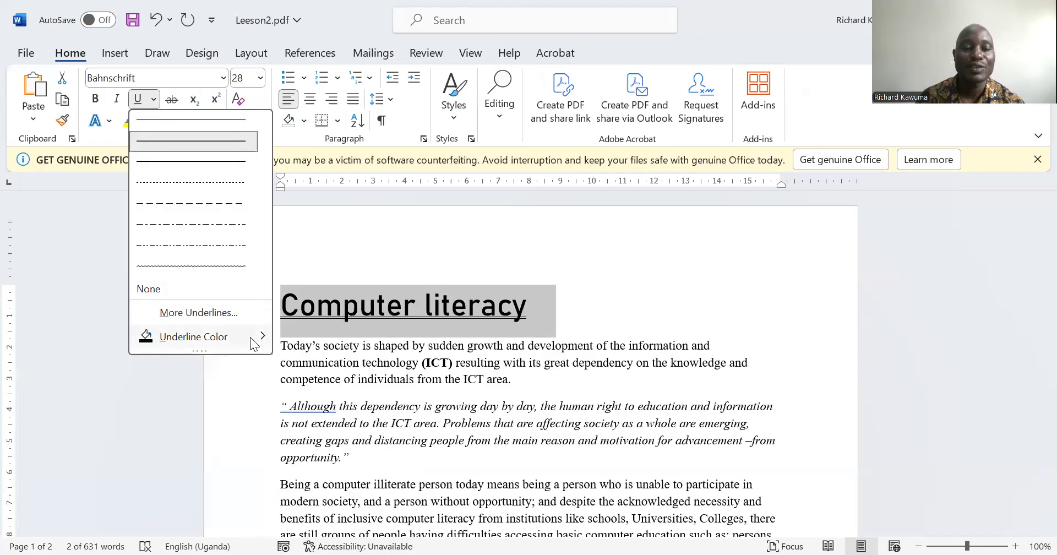
mouse_move(254, 341)
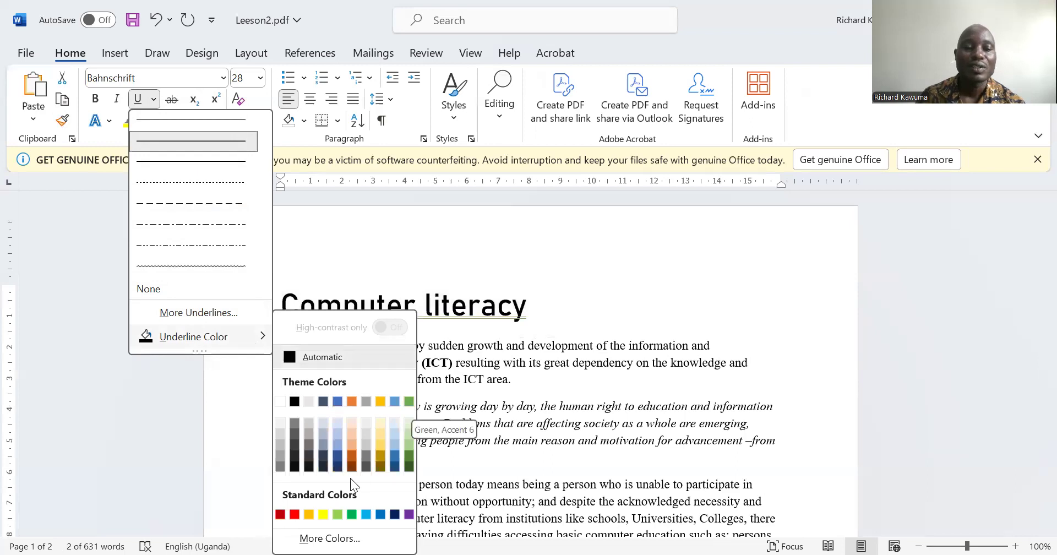
left_click(294, 514)
left_click(366, 346)
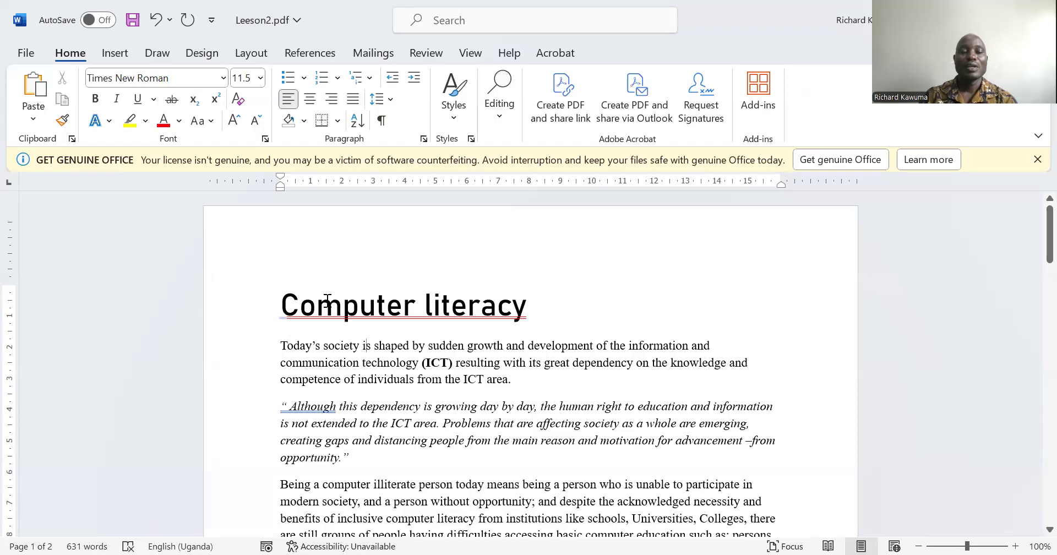
Set the first paragraph's font size to 18 and its font to Aptos, and clear the selection.
scroll(327, 300, "down", 2)
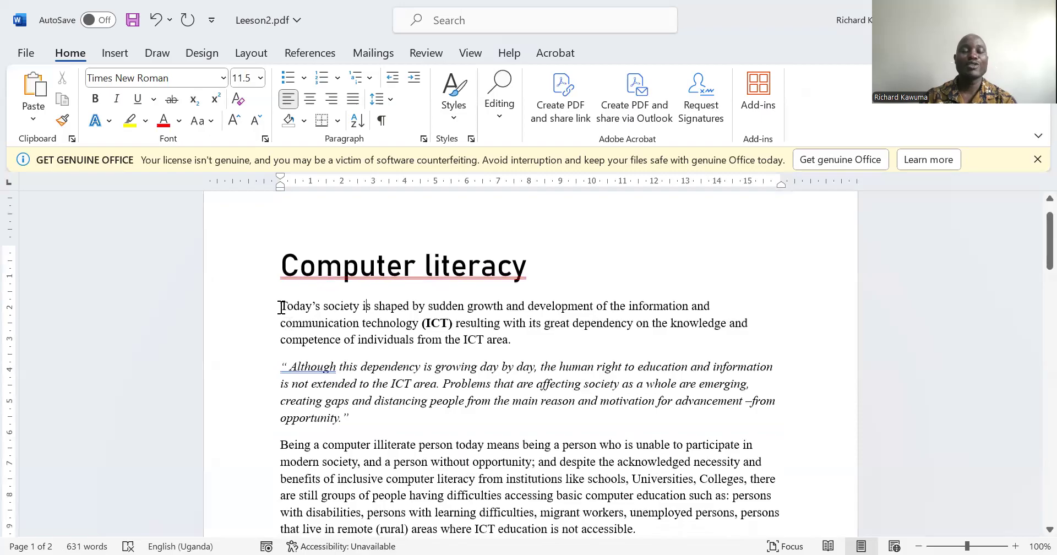
left_click_drag(281, 307, 517, 346)
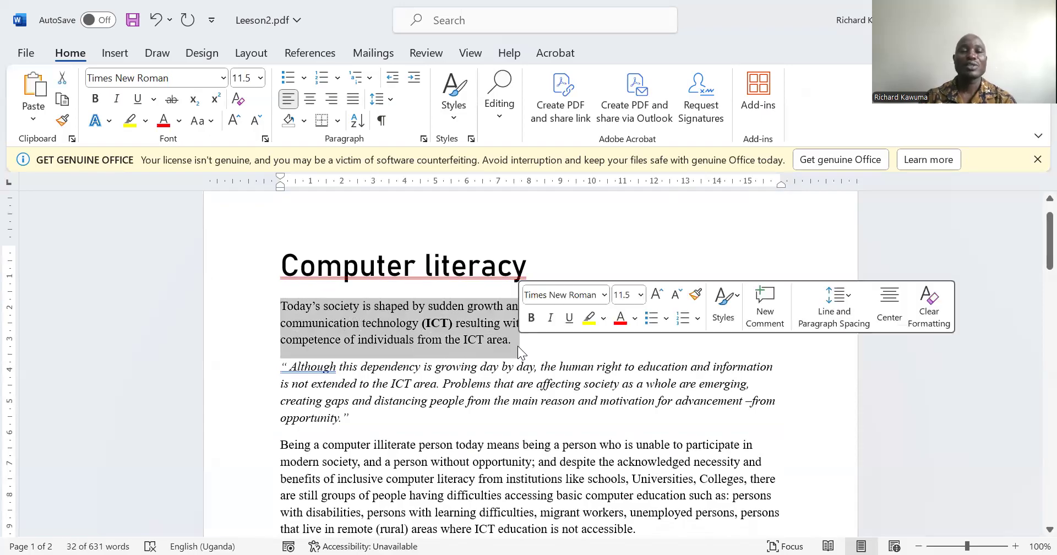
left_click(262, 82)
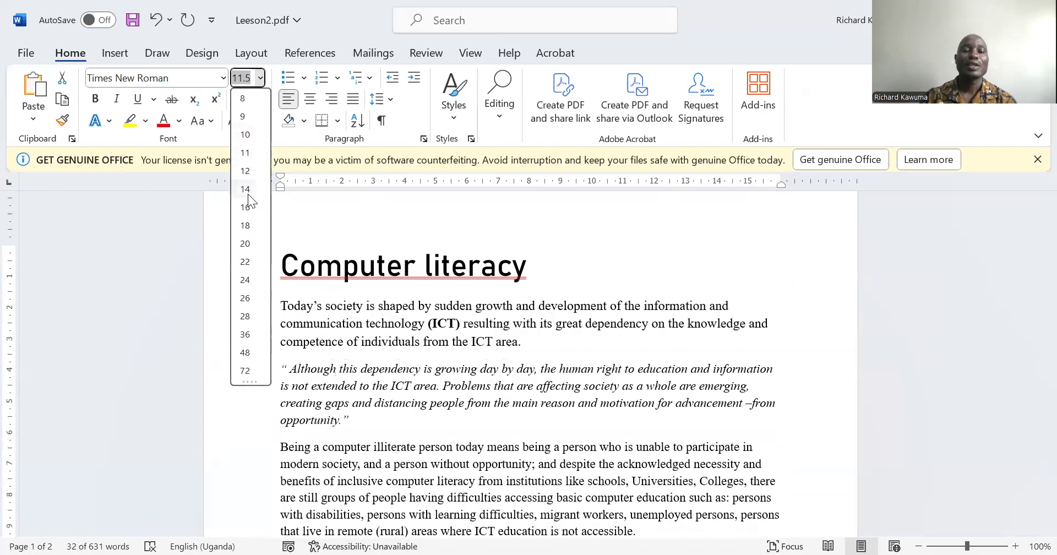
left_click(246, 225)
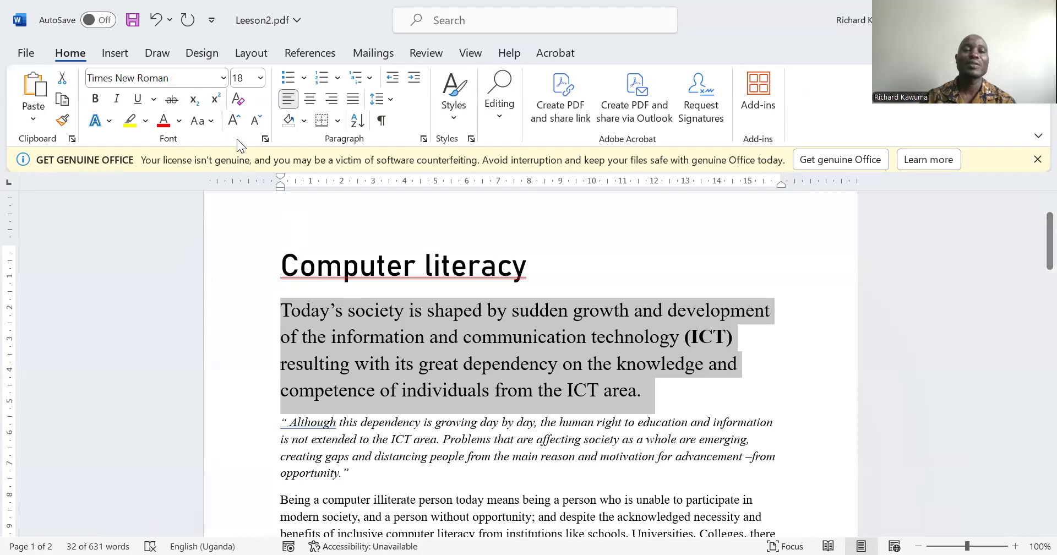
left_click(223, 79)
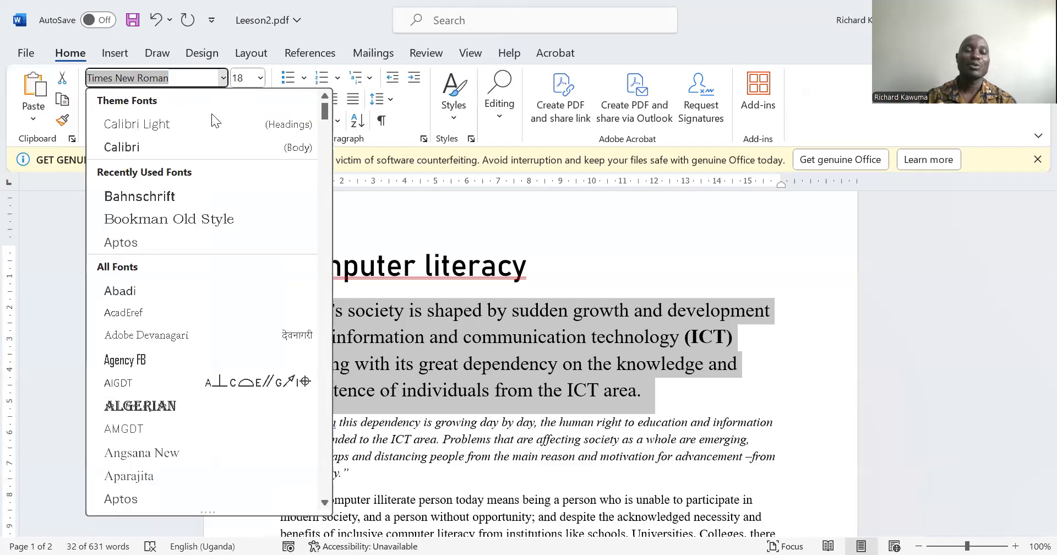
left_click(121, 501)
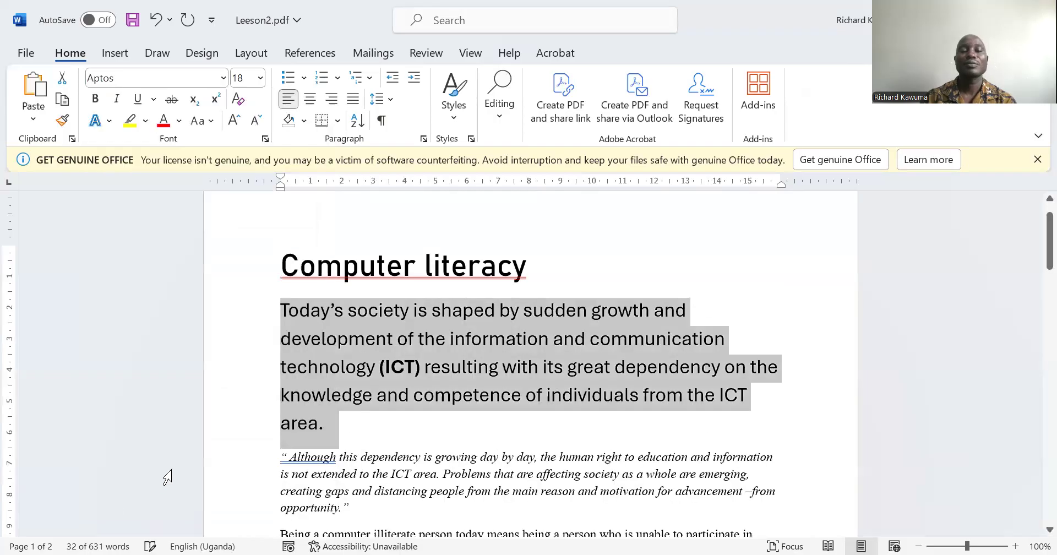
left_click(371, 421)
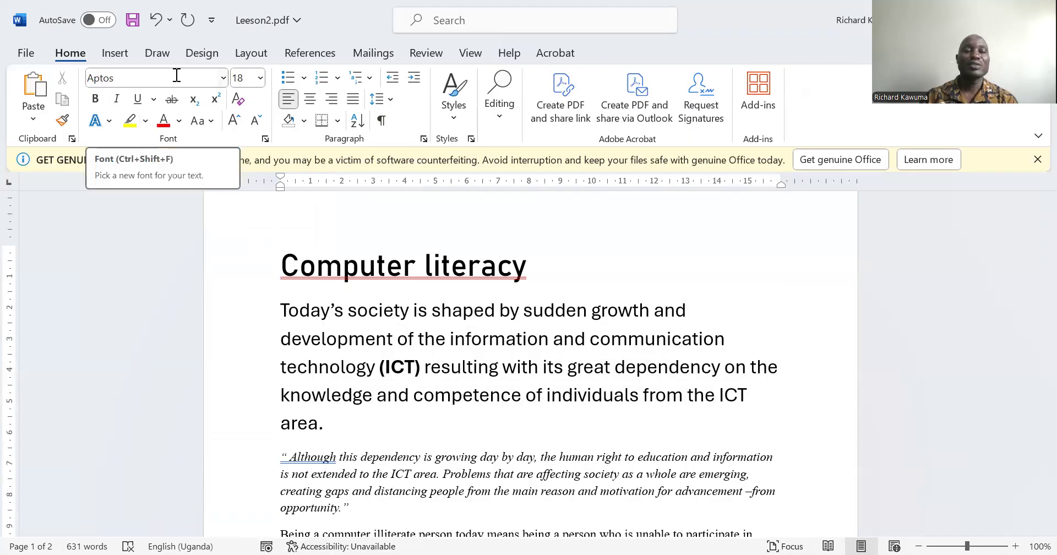
left_click(154, 101)
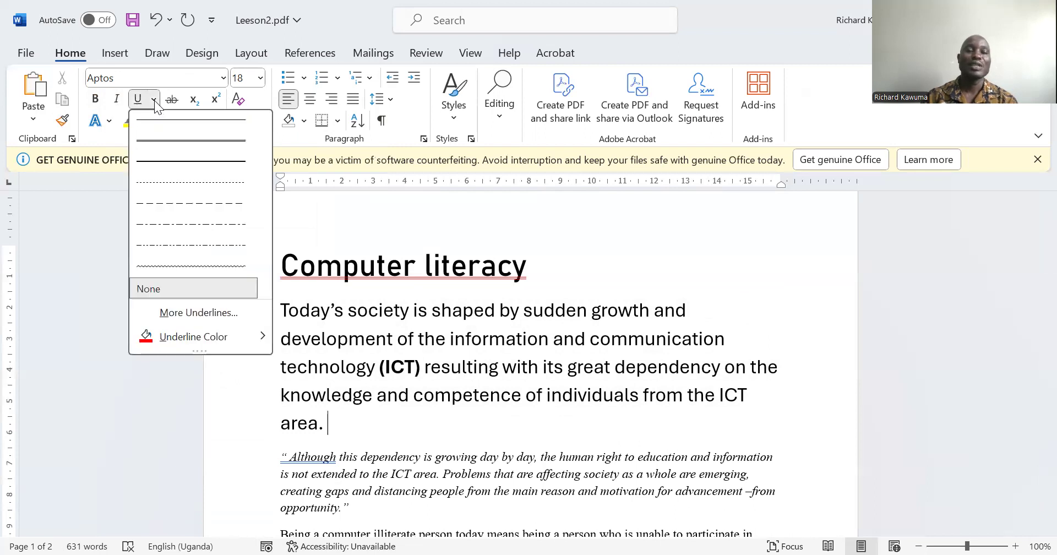
left_click(154, 101)
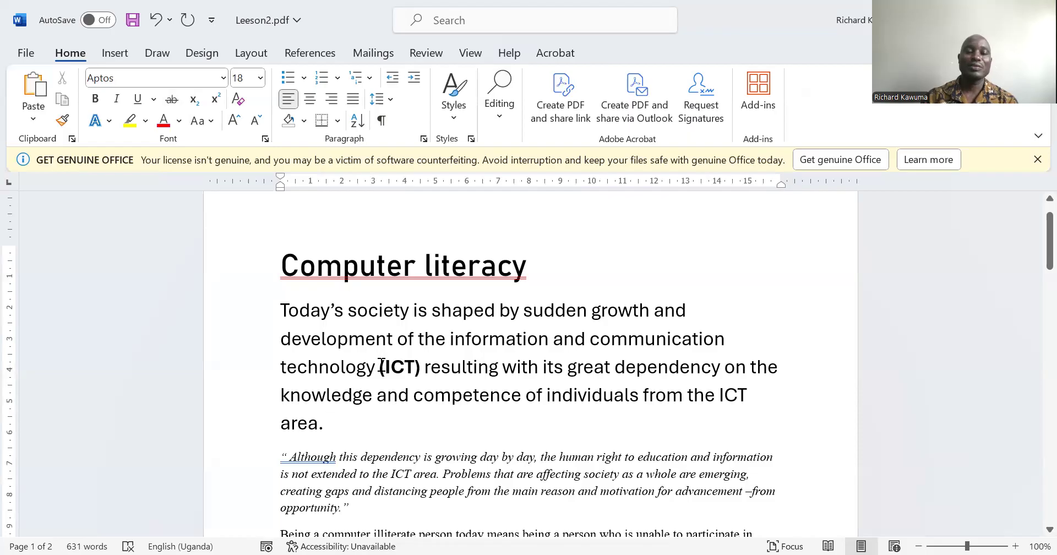
left_click_drag(280, 367, 397, 366)
left_click(404, 369)
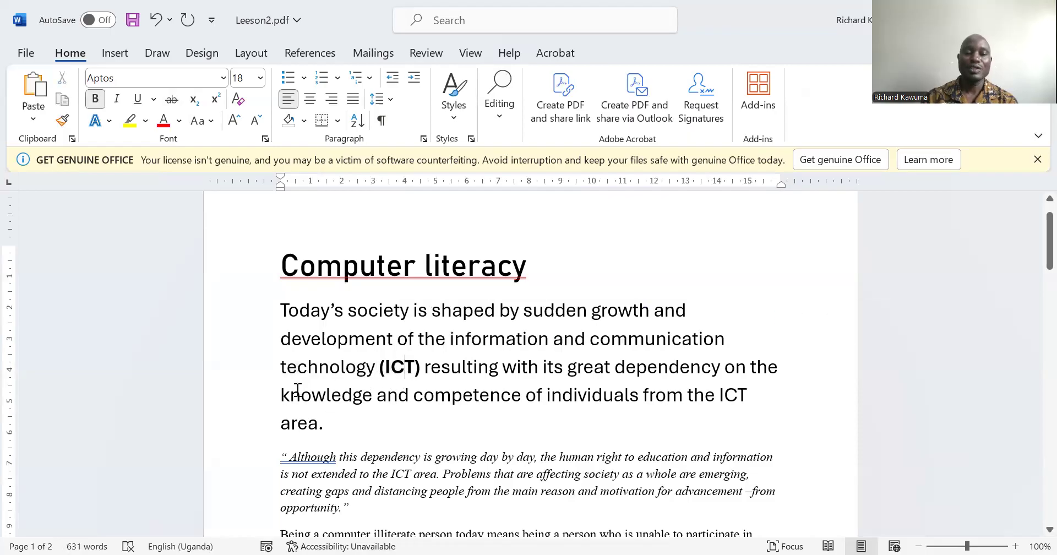
Strike through the word "knowledge" in the first paragraph and clear the selection.
left_click_drag(280, 400, 370, 399)
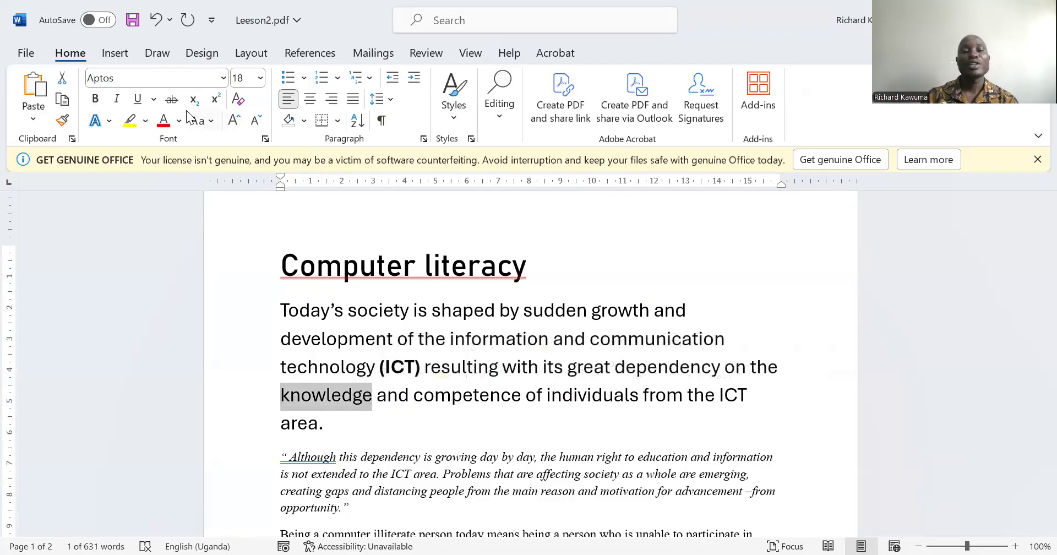
left_click(172, 100)
left_click(495, 417)
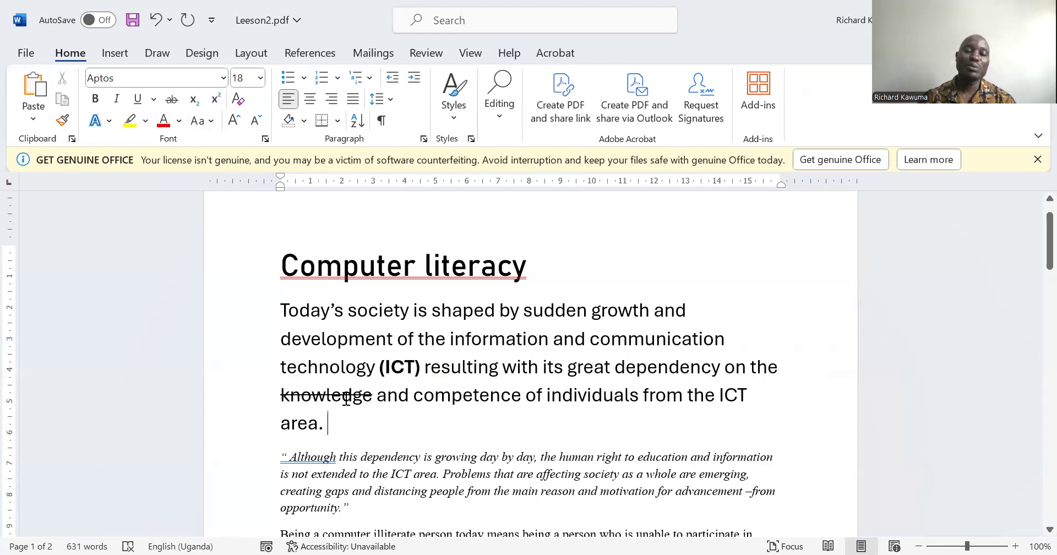
Apply double strikethrough to the word "competence" in the first paragraph and clear the selection.
left_click_drag(413, 399, 521, 400)
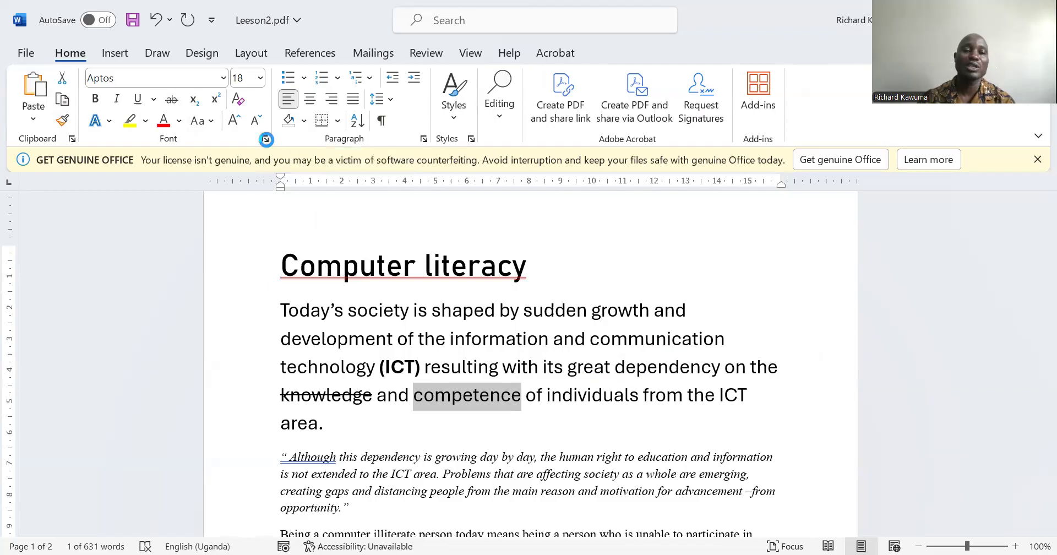
left_click(266, 140)
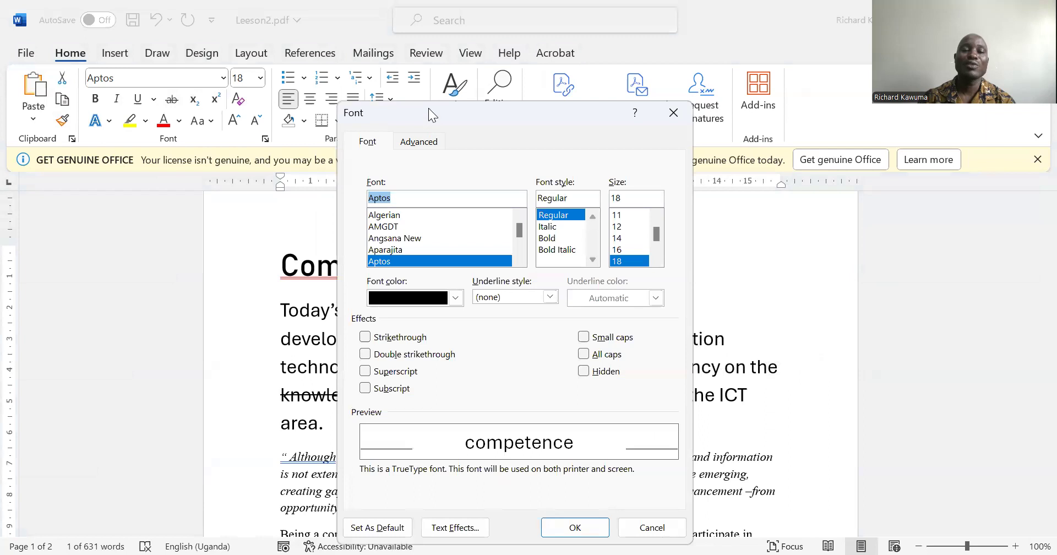
left_click_drag(428, 108, 491, 126)
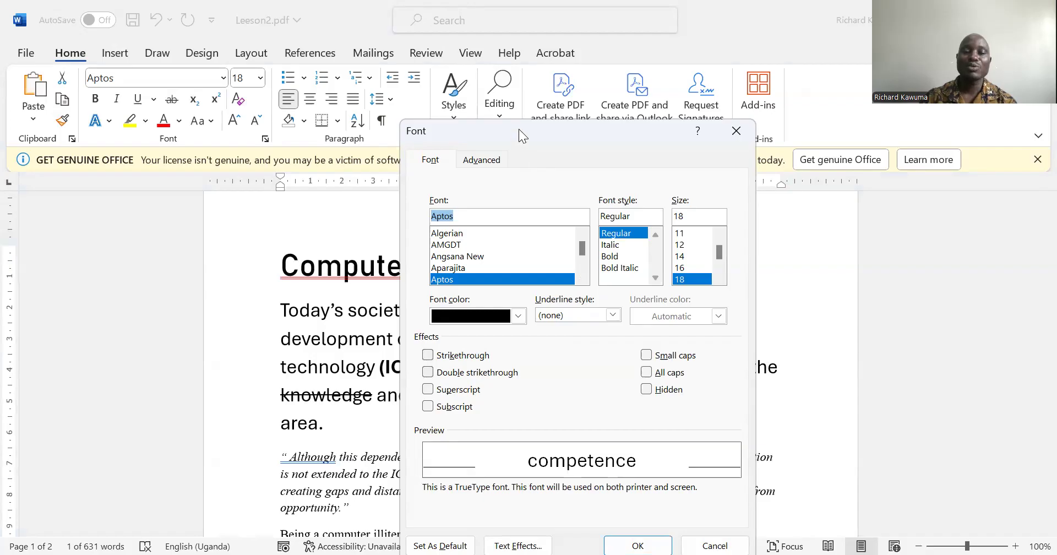
left_click_drag(519, 129, 645, 99)
left_click(554, 343)
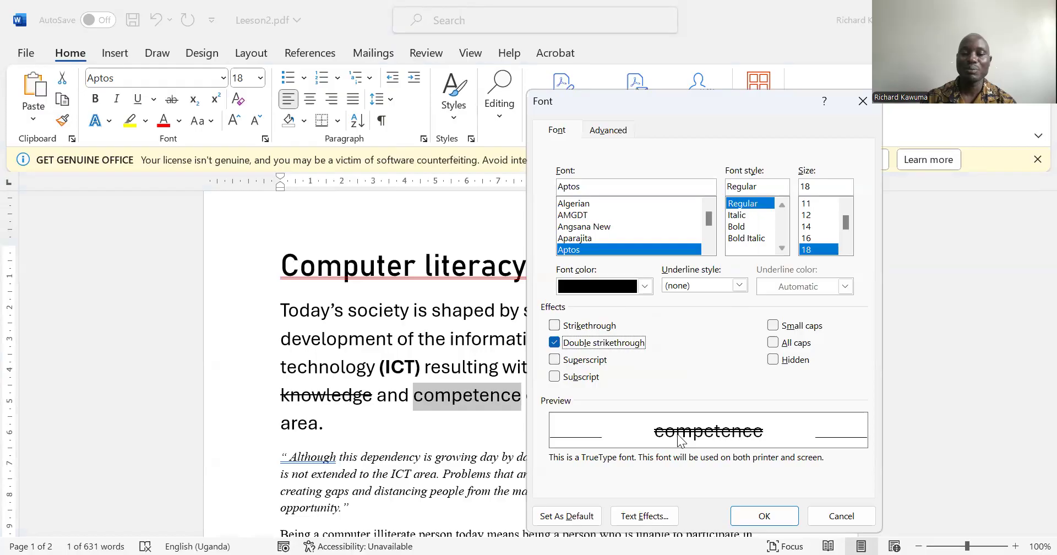
left_click(750, 515)
left_click(480, 413)
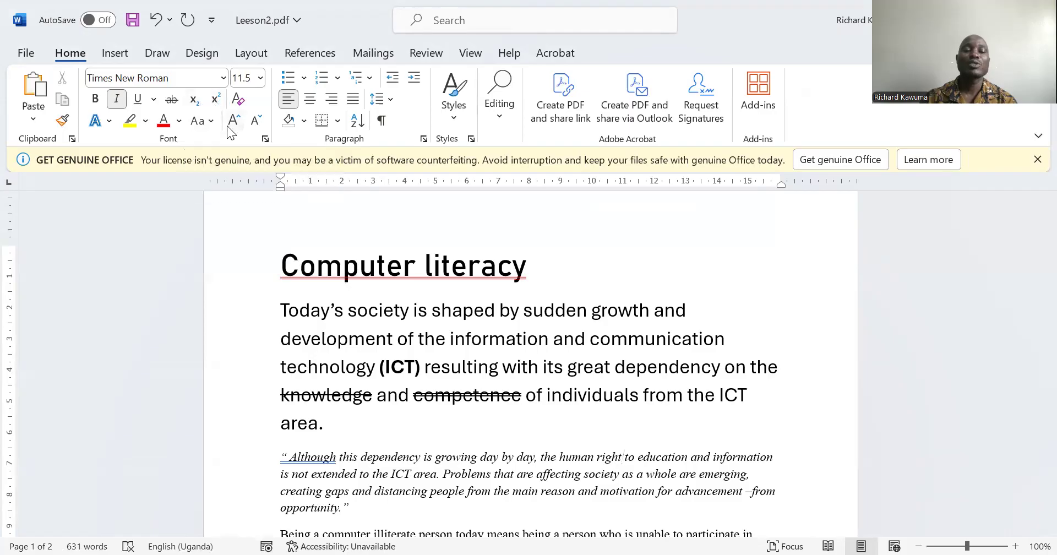
Enter the equation "X2 + y3 = 500" below the last paragraph of the document, leaving a blank line before it.
scroll(348, 298, "down", 5)
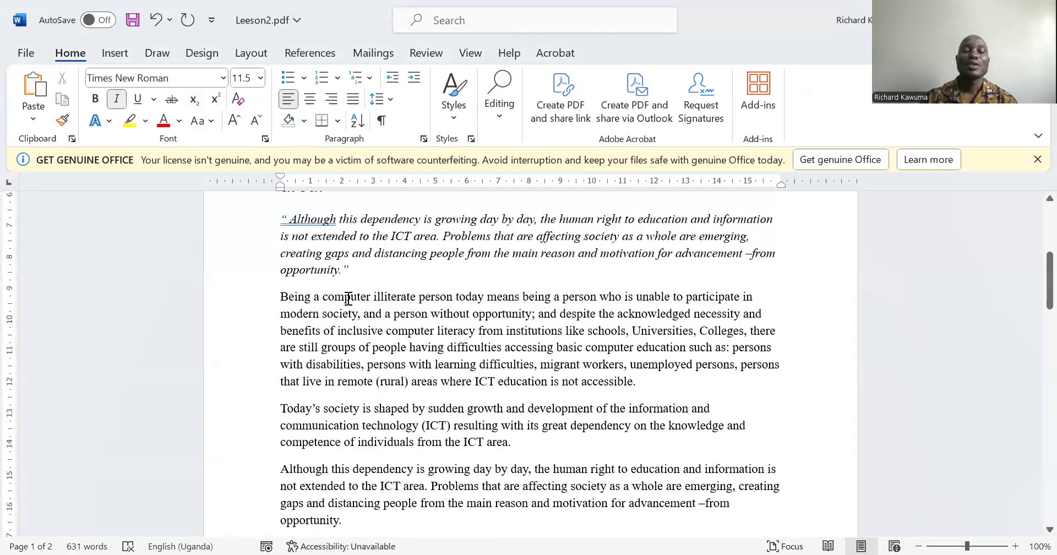
scroll(348, 298, "down", 10)
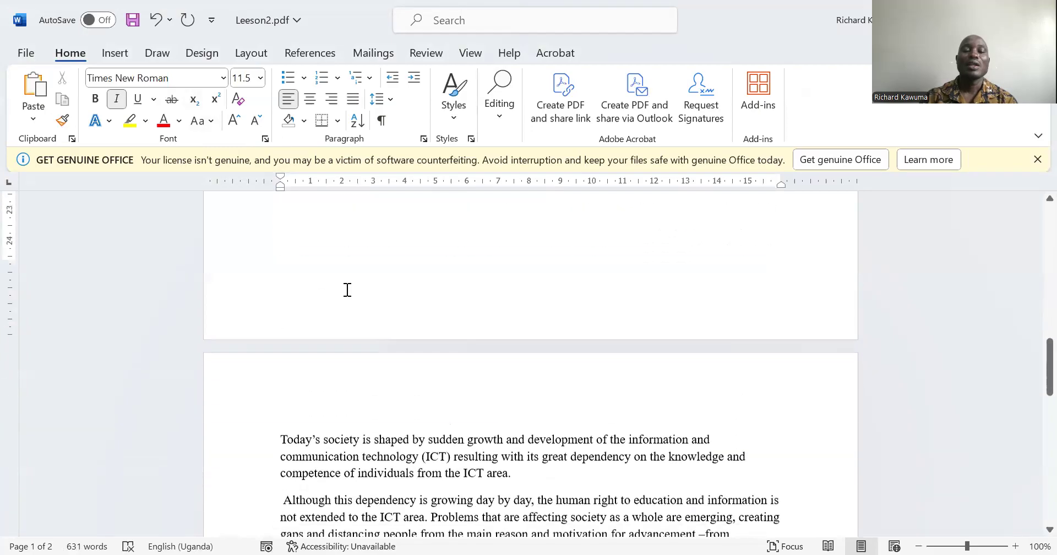
scroll(348, 295, "down", 5)
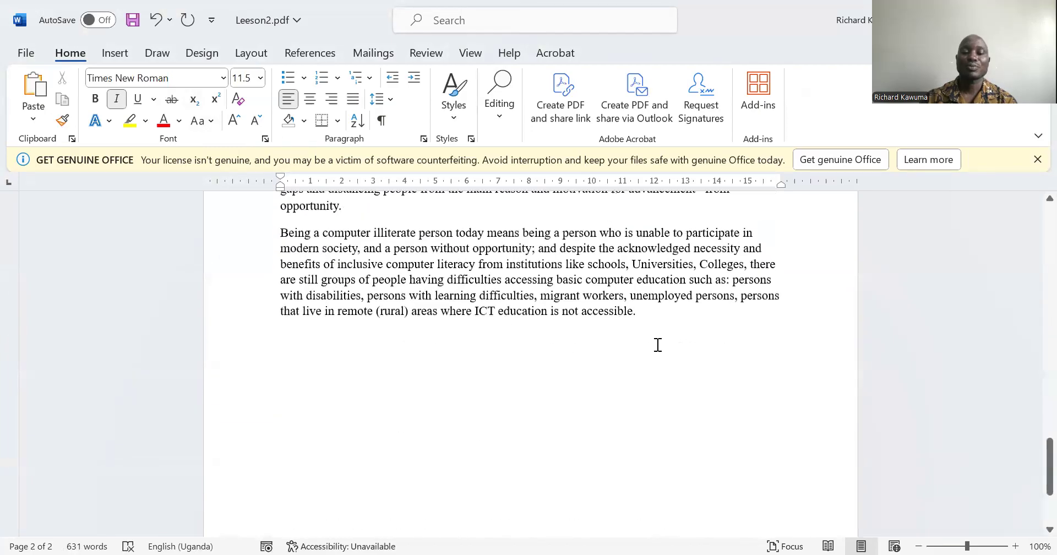
left_click(659, 328)
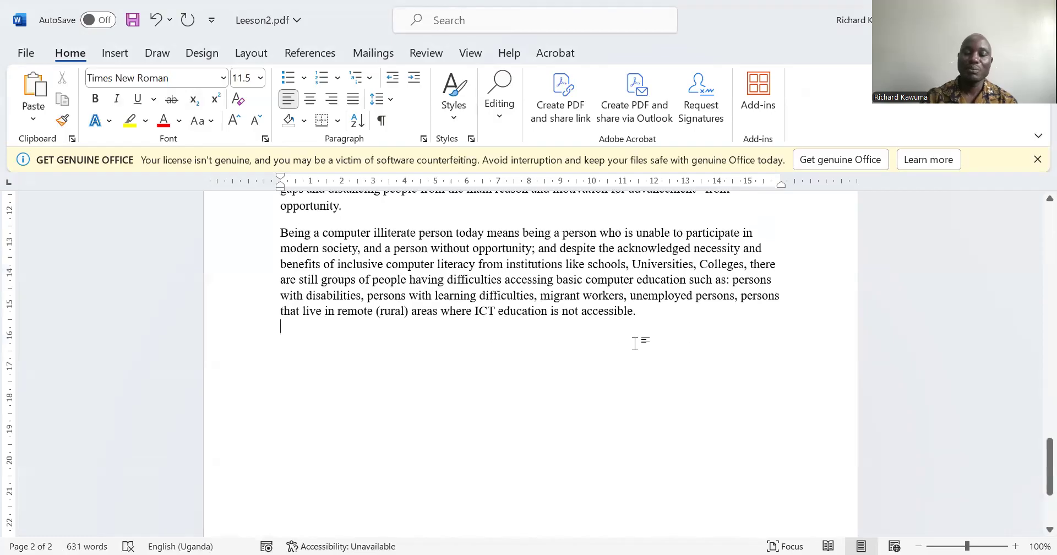
key("Return")
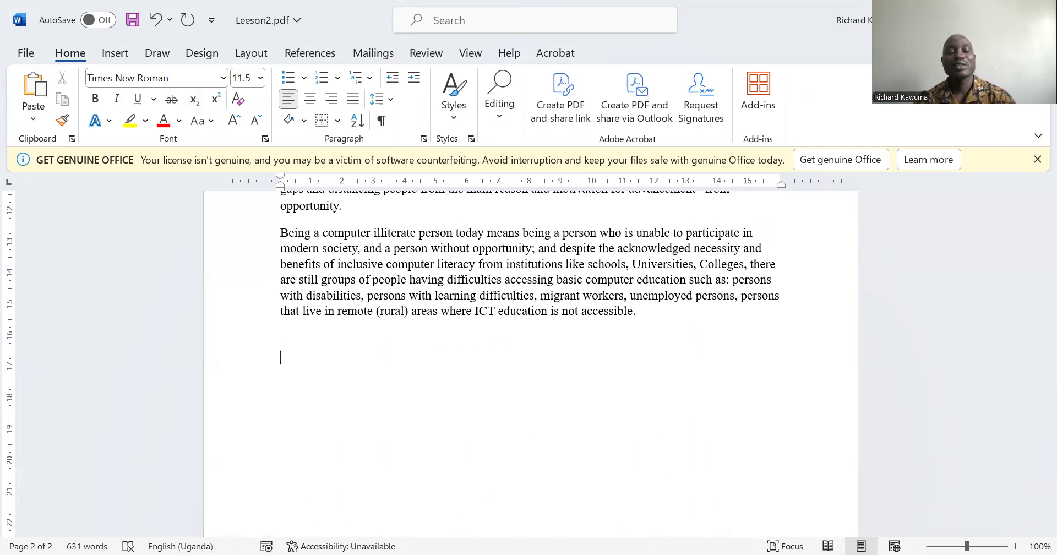
type("x")
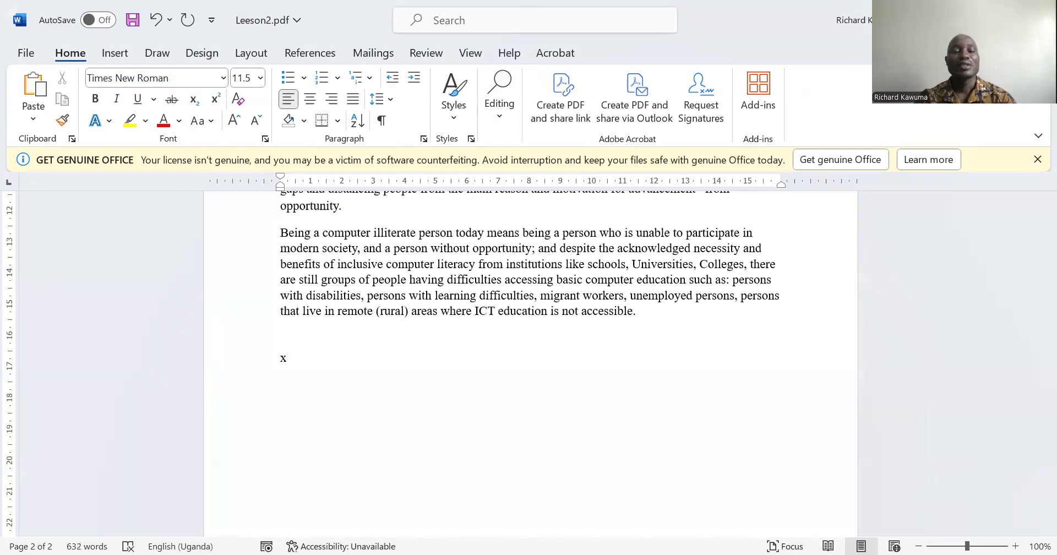
key("BackSpace")
type("X2 +")
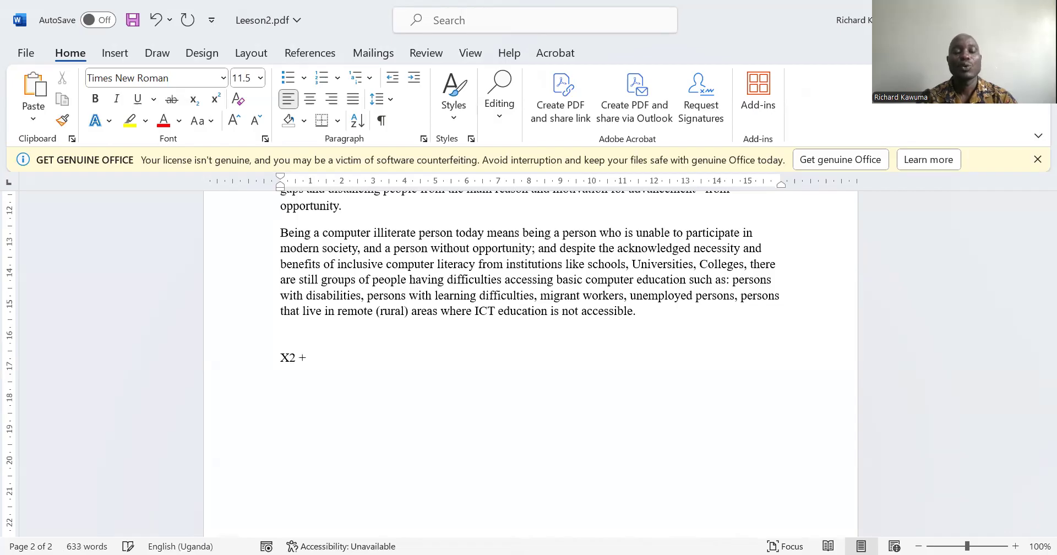
type(" y")
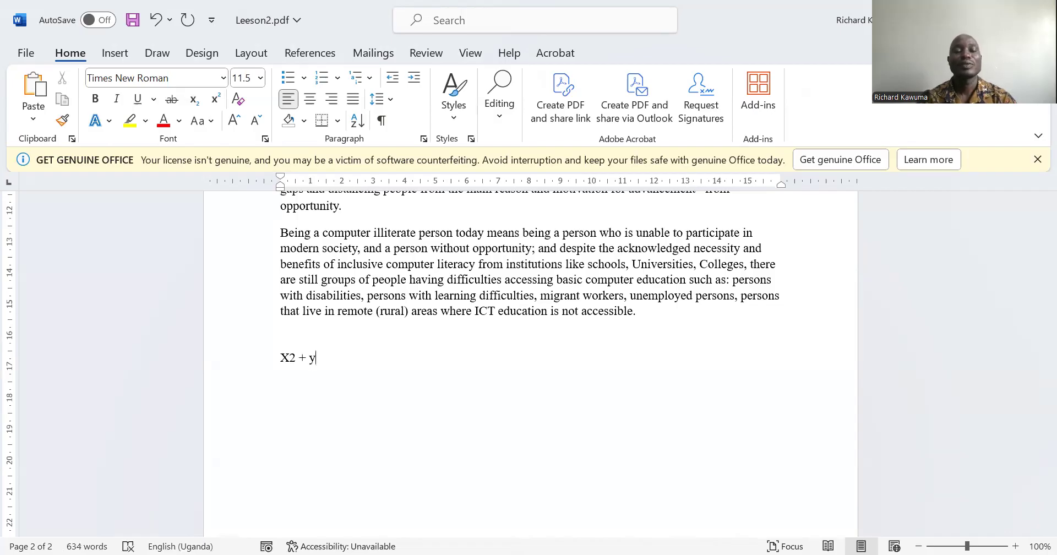
type("3 =")
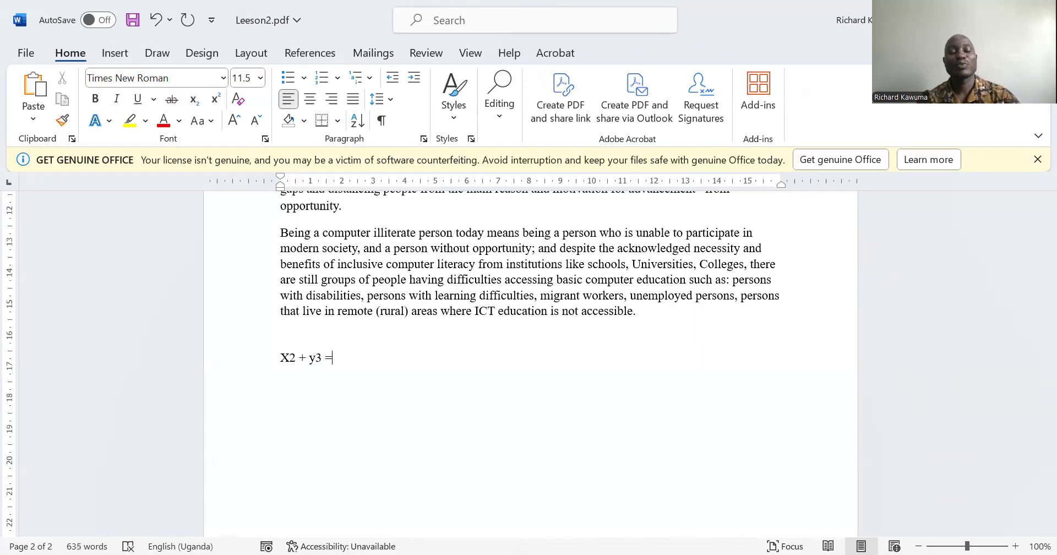
type(" 500")
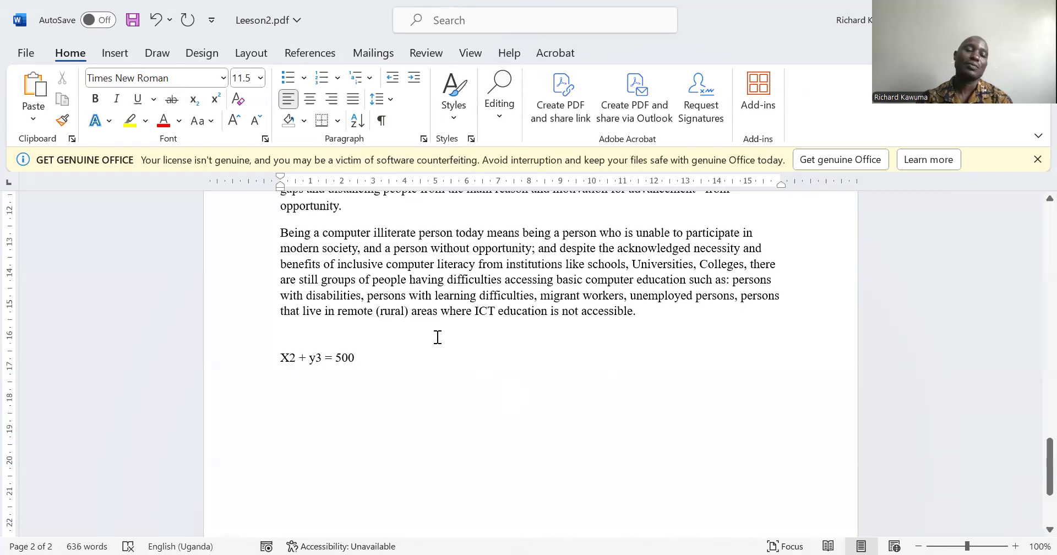
Enlarge the equation "X2 + y3 = 500" to font size 72 and clear the selection.
left_click(259, 360)
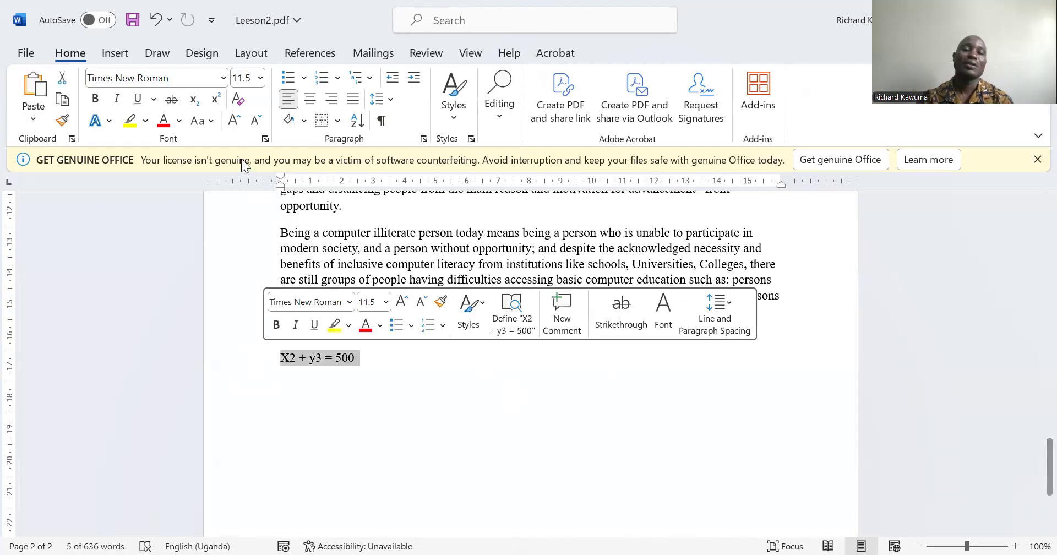
left_click(235, 120)
left_click(235, 120)
left_click(236, 120)
left_click(236, 120)
left_click(236, 120)
left_click(236, 120)
left_click(236, 120)
left_click(236, 120)
left_click(236, 120)
left_click(236, 120)
left_click(236, 120)
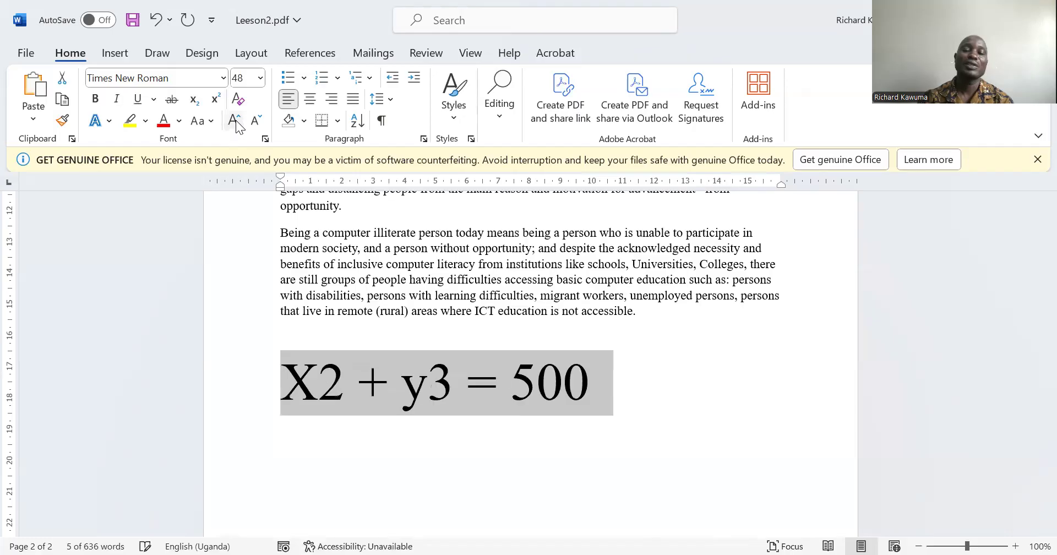
left_click(236, 120)
left_click(462, 368)
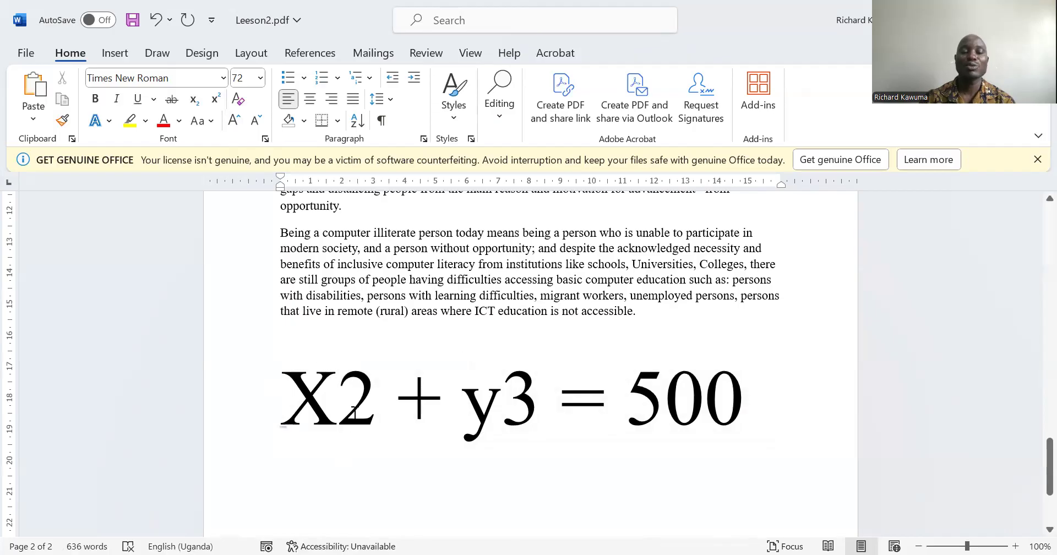
Format the 2 after X as subscript and the 3 after y as superscript in the equation.
left_click_drag(344, 398, 363, 399)
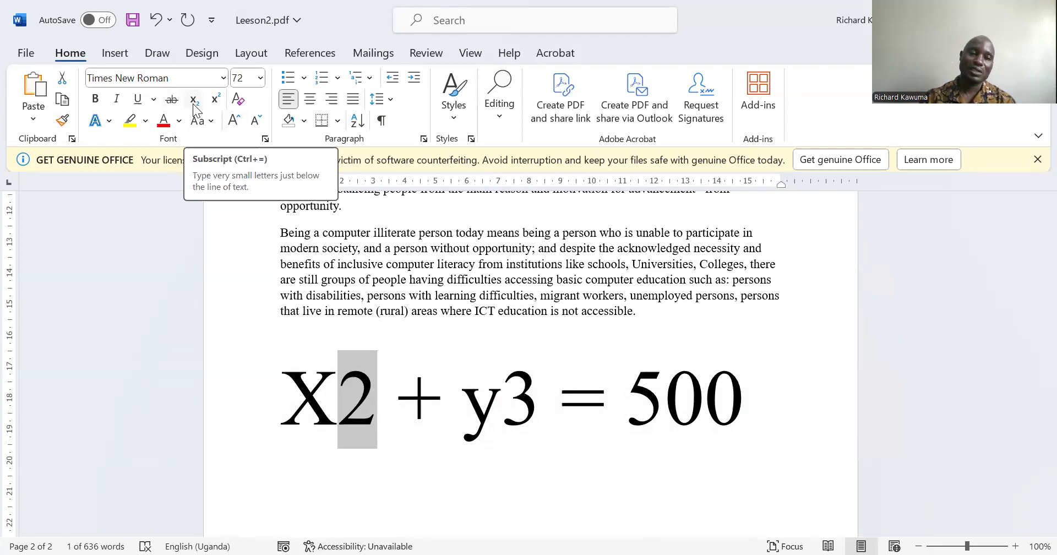
left_click(194, 100)
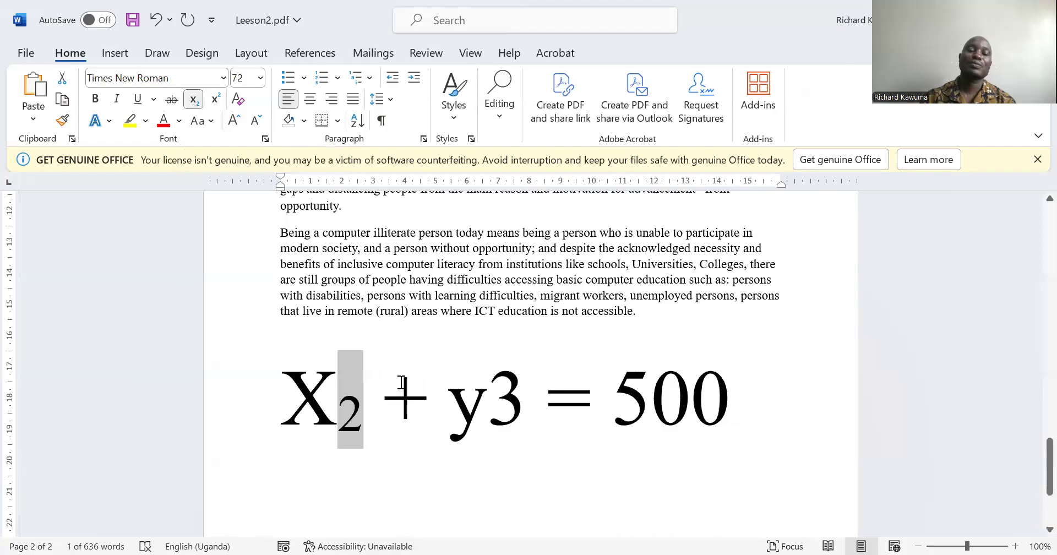
left_click(380, 426)
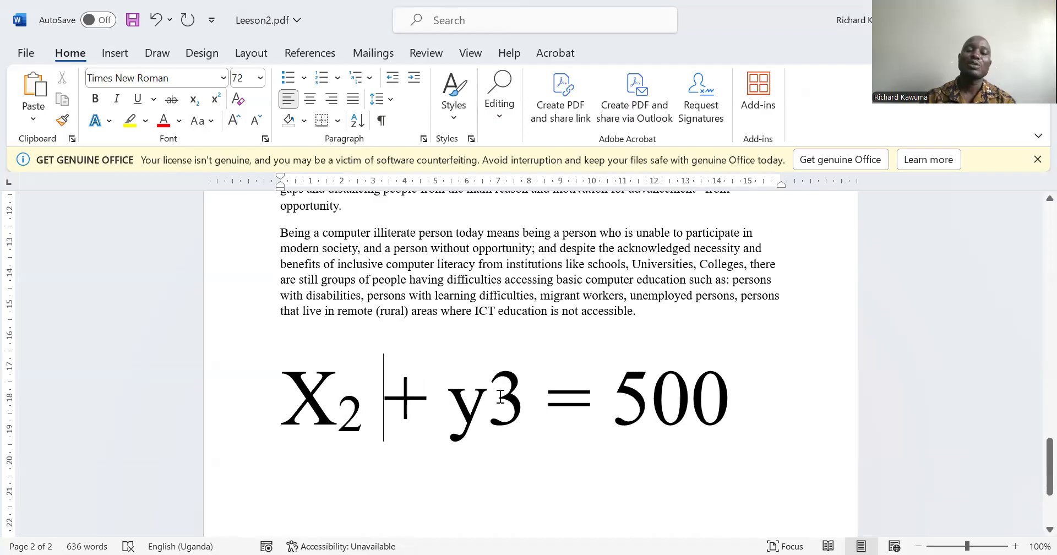
left_click_drag(500, 393, 514, 395)
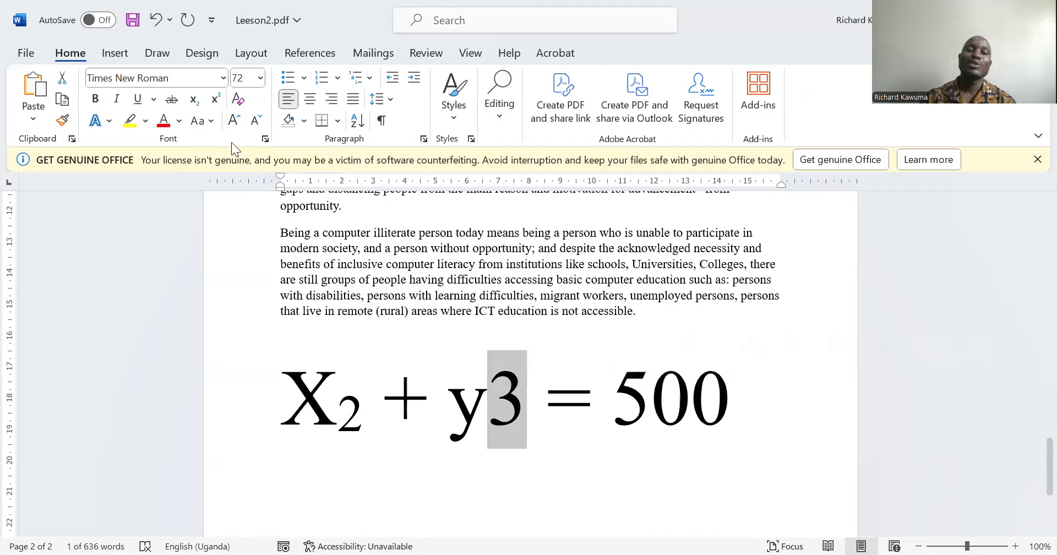
left_click(215, 100)
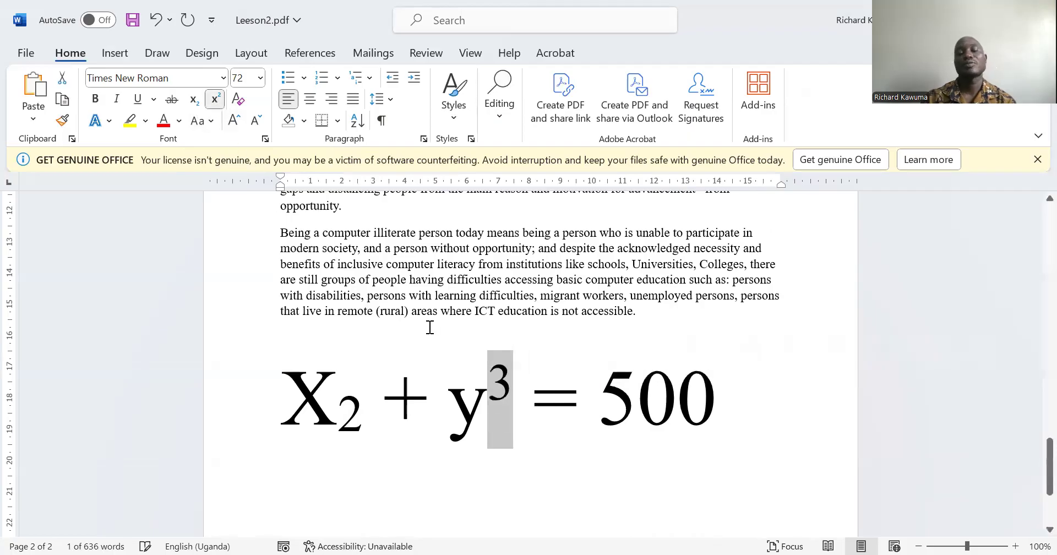
left_click(560, 438)
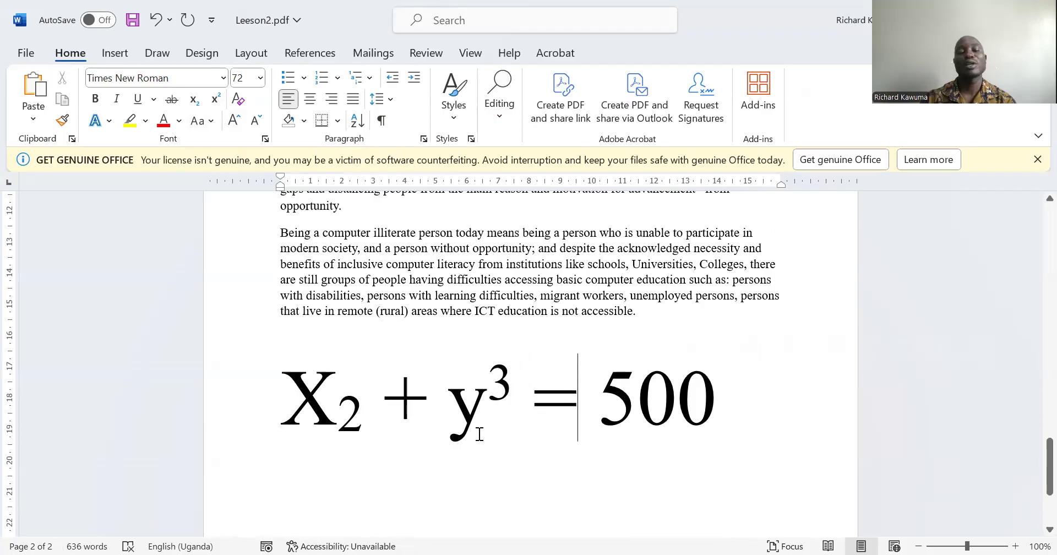
Enter "H2O" on a new line below the equation and format its 2 as subscript.
left_click(732, 394)
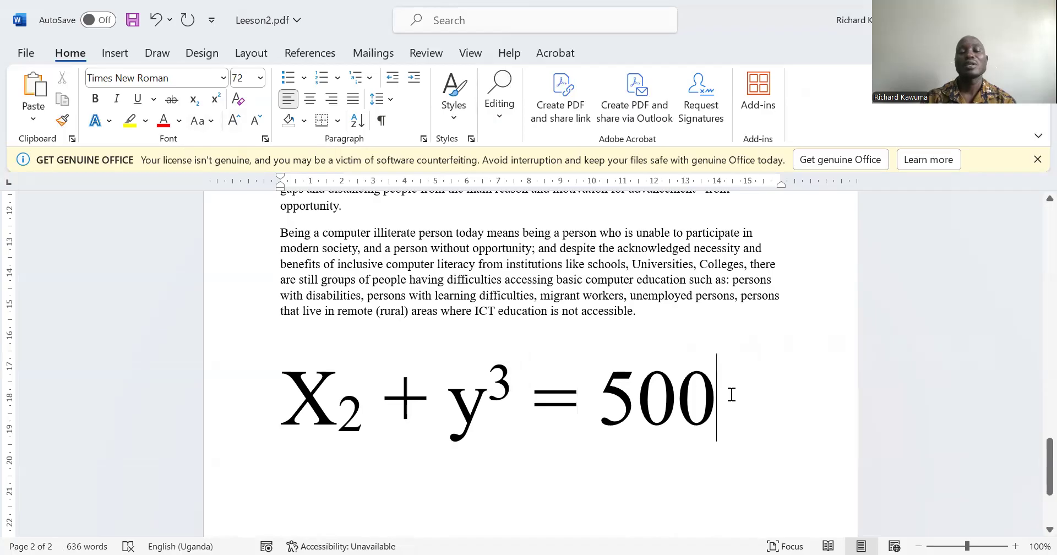
key("Return")
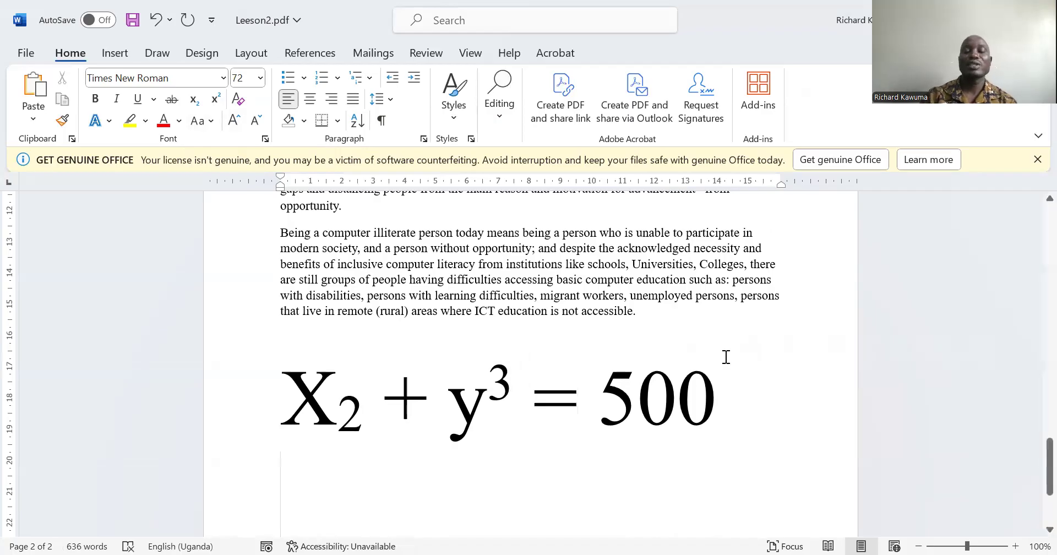
scroll(724, 357, "down", 2)
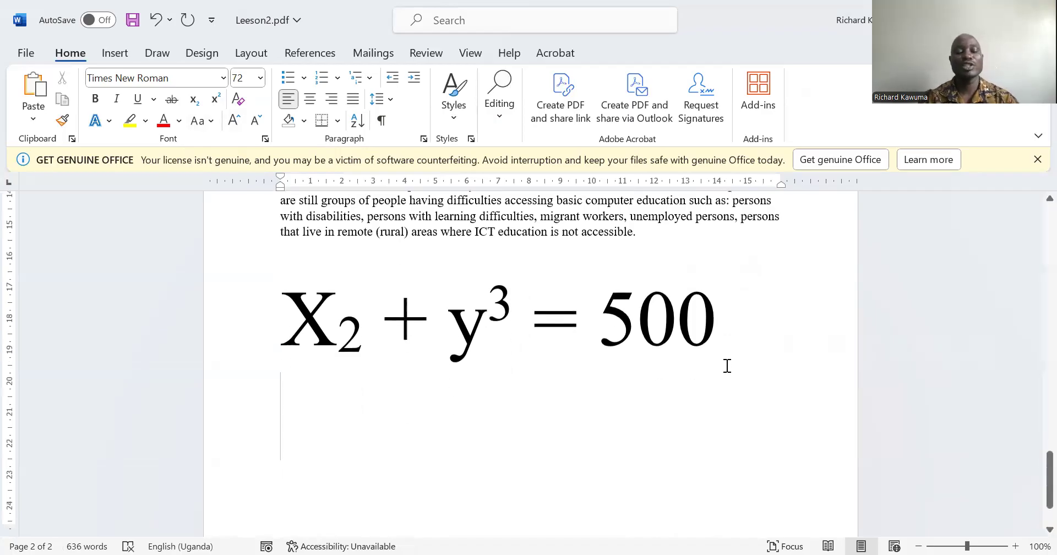
type("H2O")
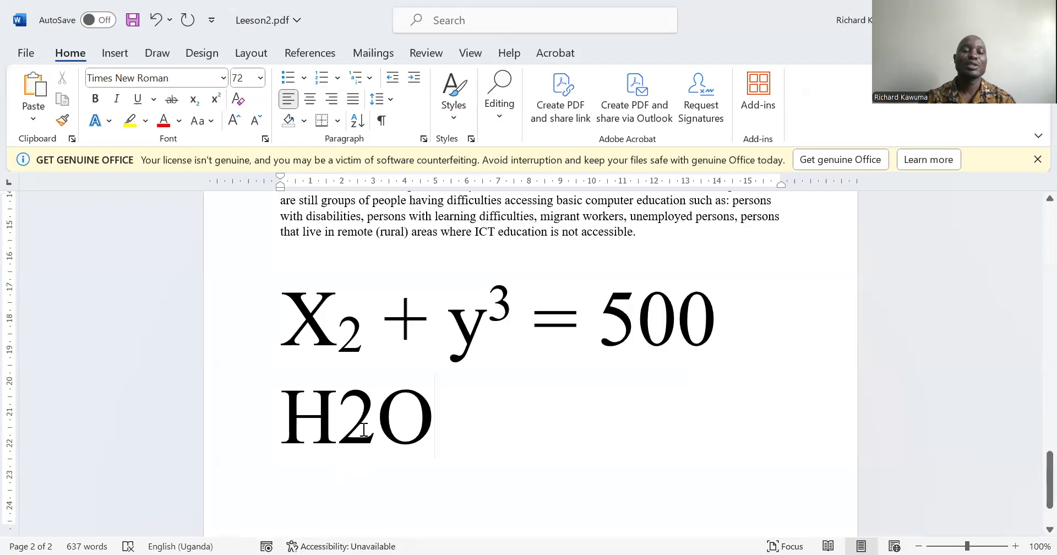
left_click(361, 424)
left_click_drag(361, 424, 352, 423)
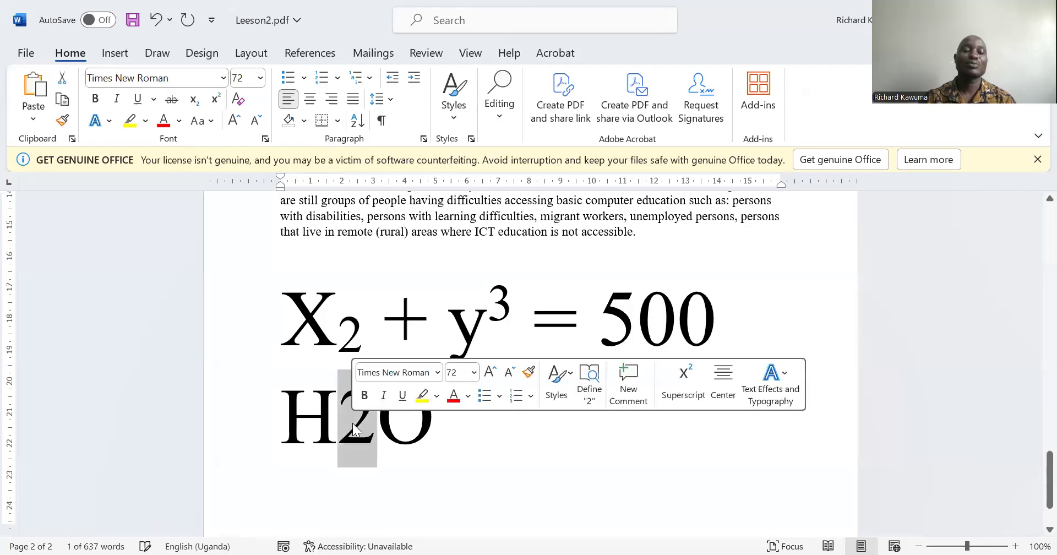
left_click(198, 100)
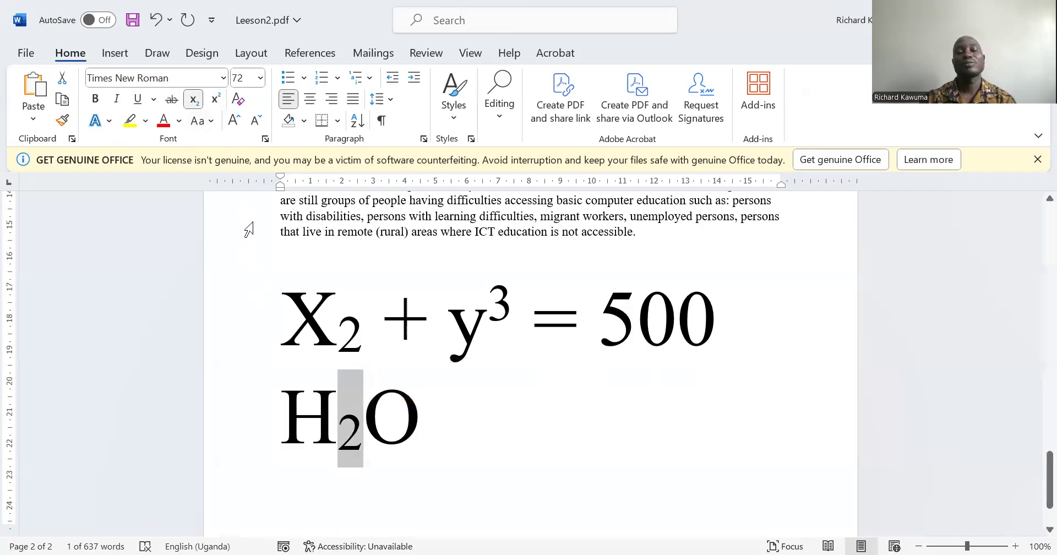
left_click(458, 420)
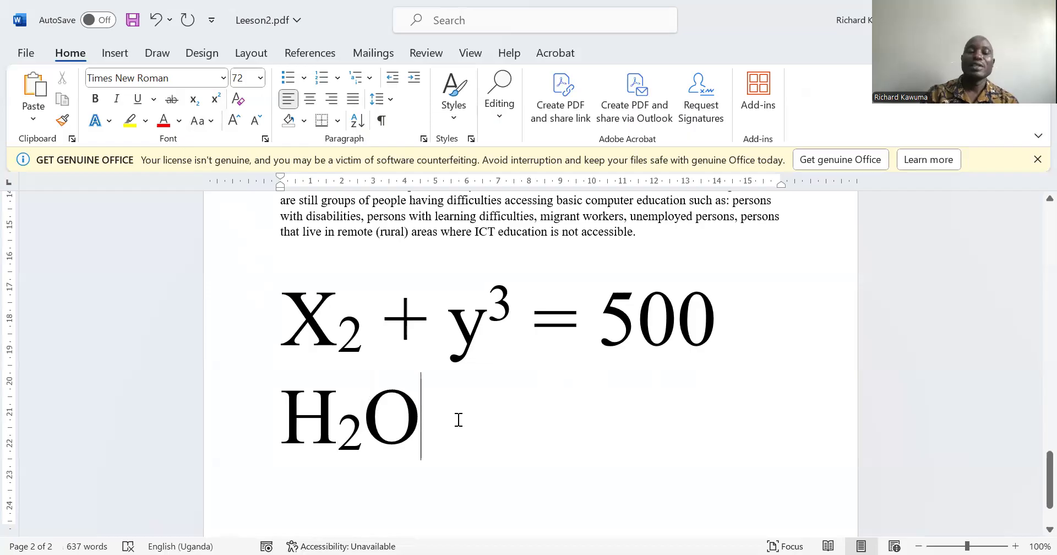
Start a new page after the H2O line, enter "400c" and format its last 0 as superscript.
key("ctrl+Return")
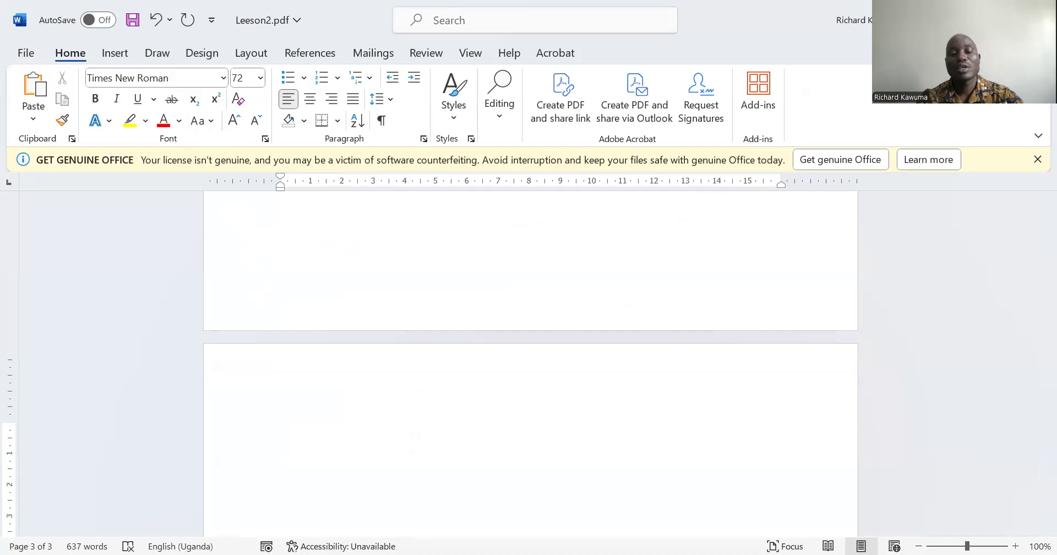
type("400")
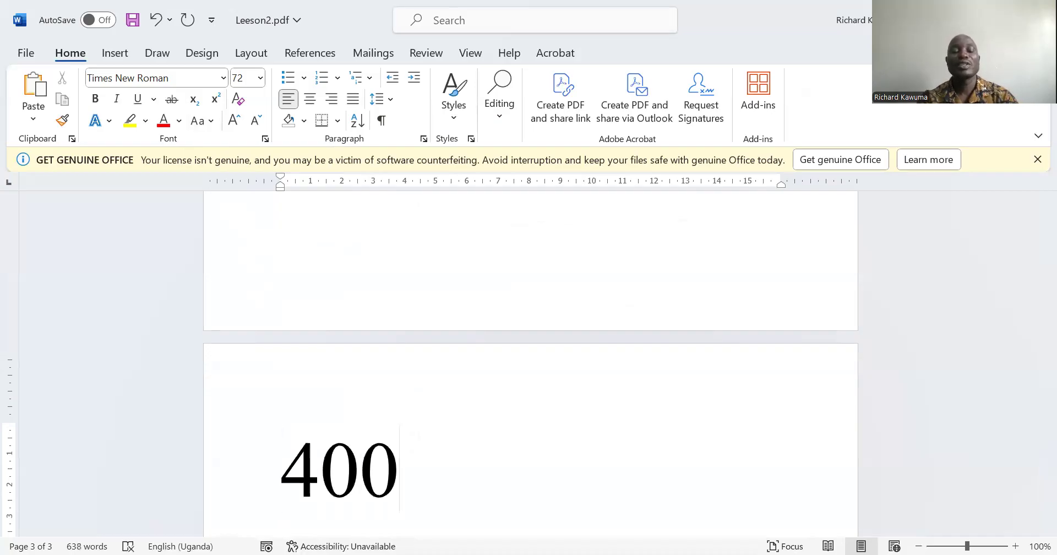
type("c")
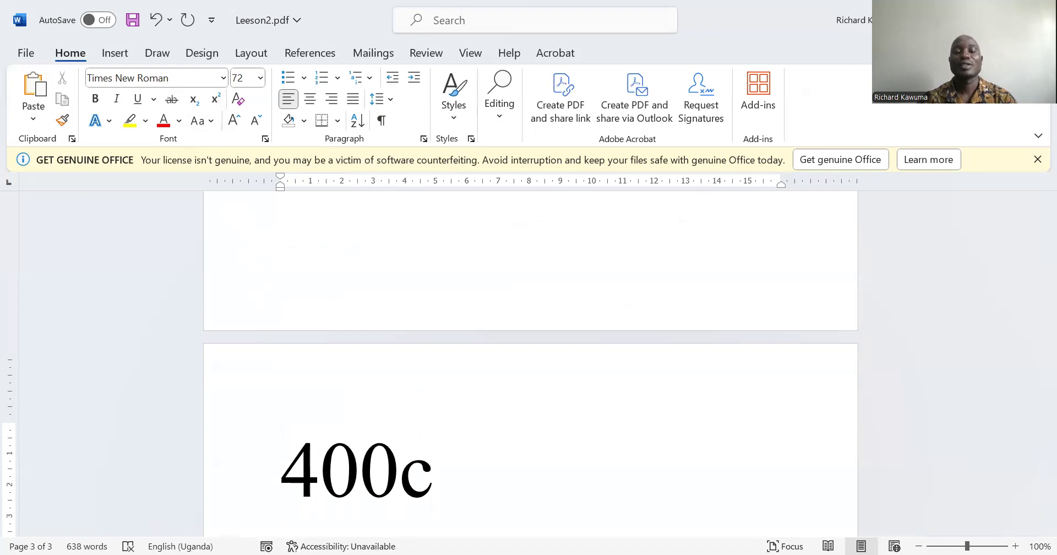
left_click(398, 463)
left_click_drag(396, 468, 373, 471)
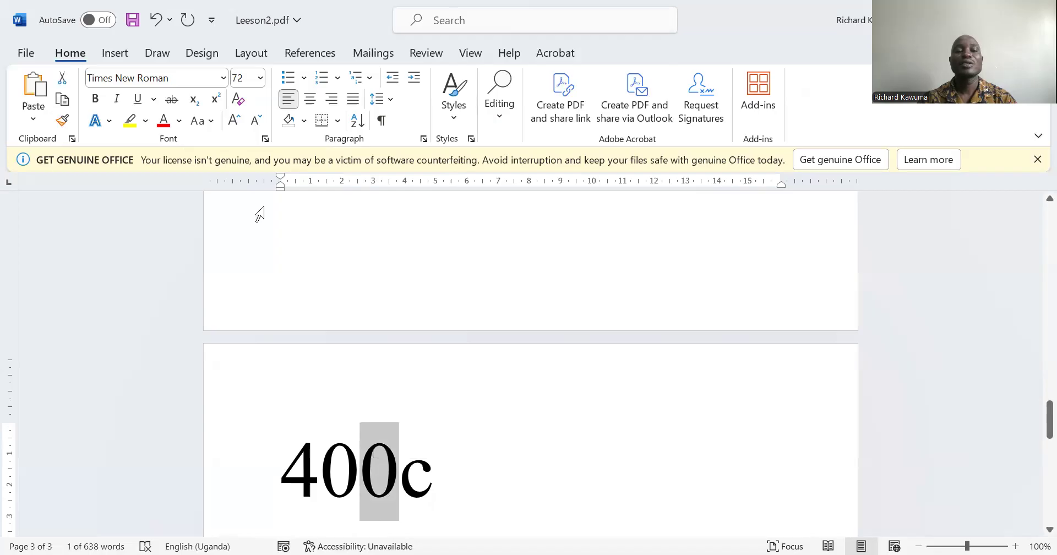
left_click(215, 100)
left_click(457, 492)
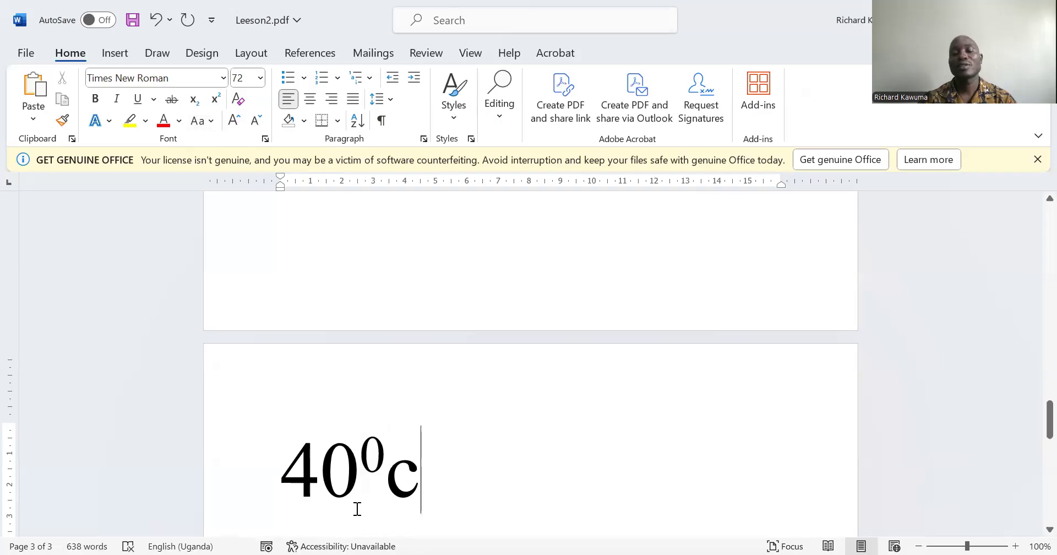
Enter "450" on a new line below the 40 degree value and format its 0 as superscript.
key("Return")
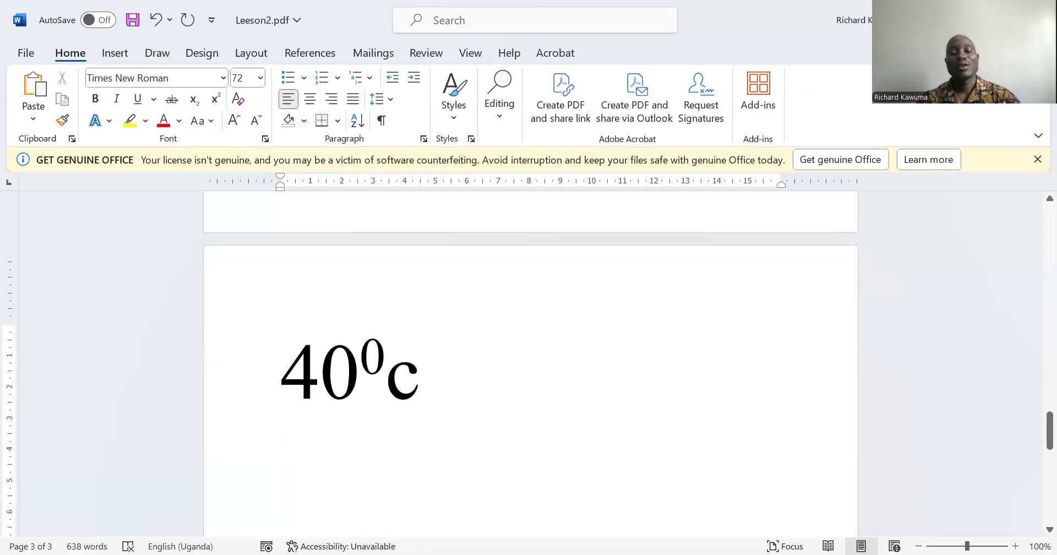
type("450")
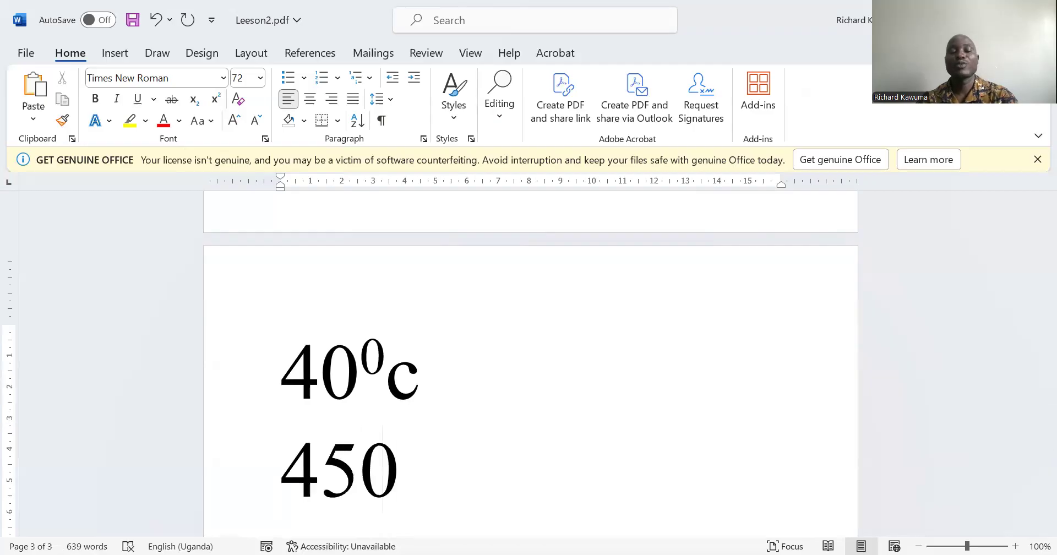
left_click_drag(359, 480, 389, 480)
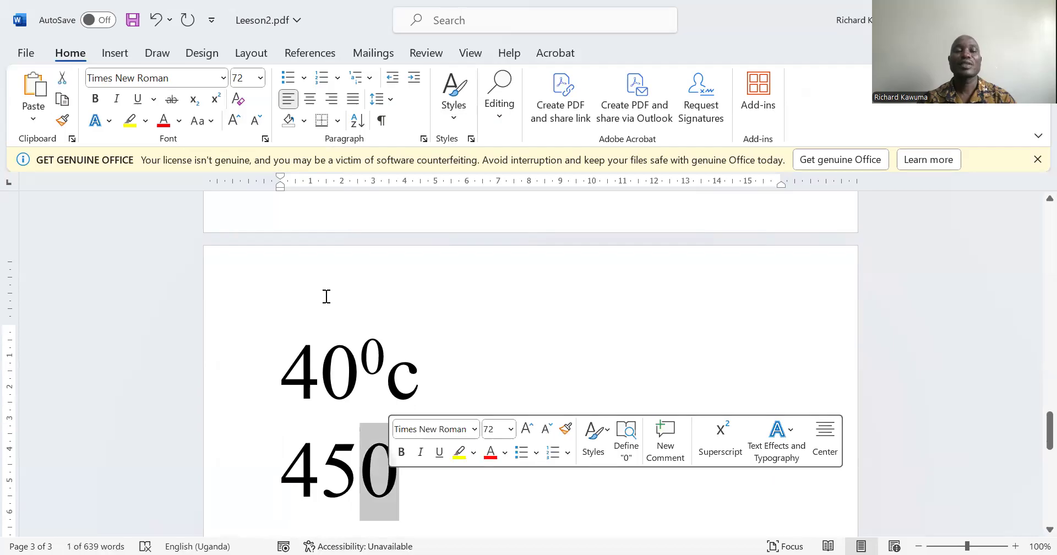
left_click(216, 100)
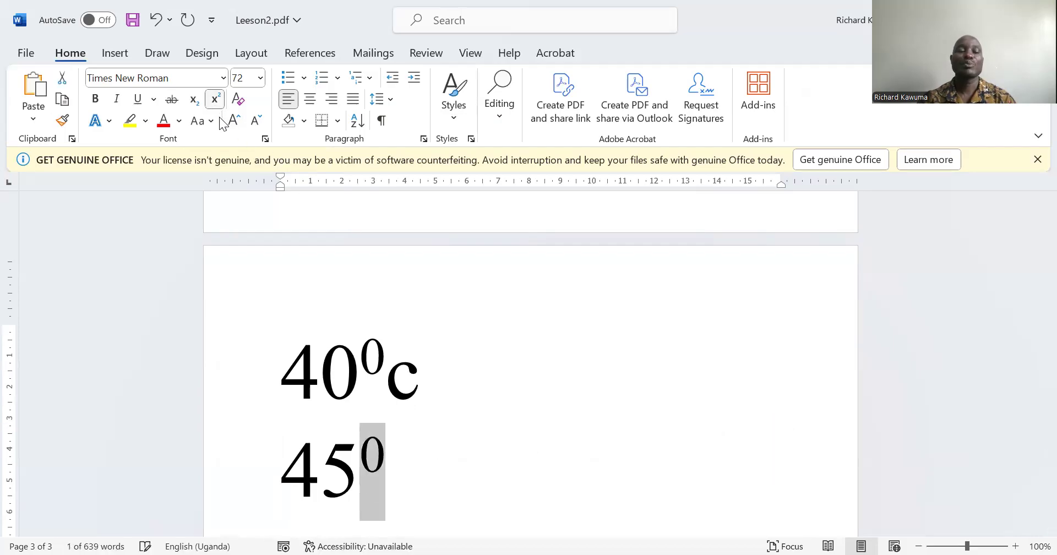
left_click(359, 467)
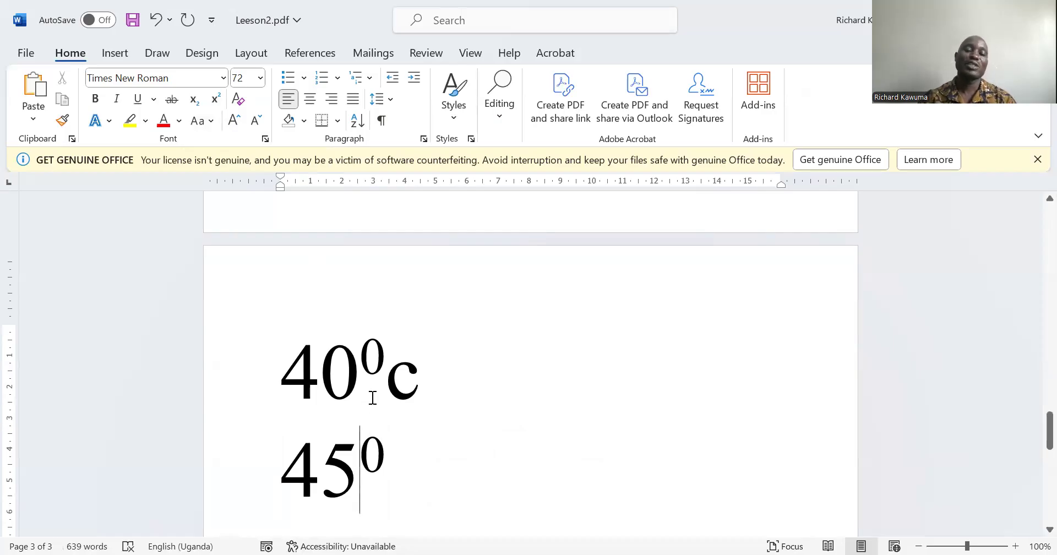
Remove the superscript formatting from the last 0 in both temperature and angle lines on the new page.
left_click_drag(361, 357, 377, 357)
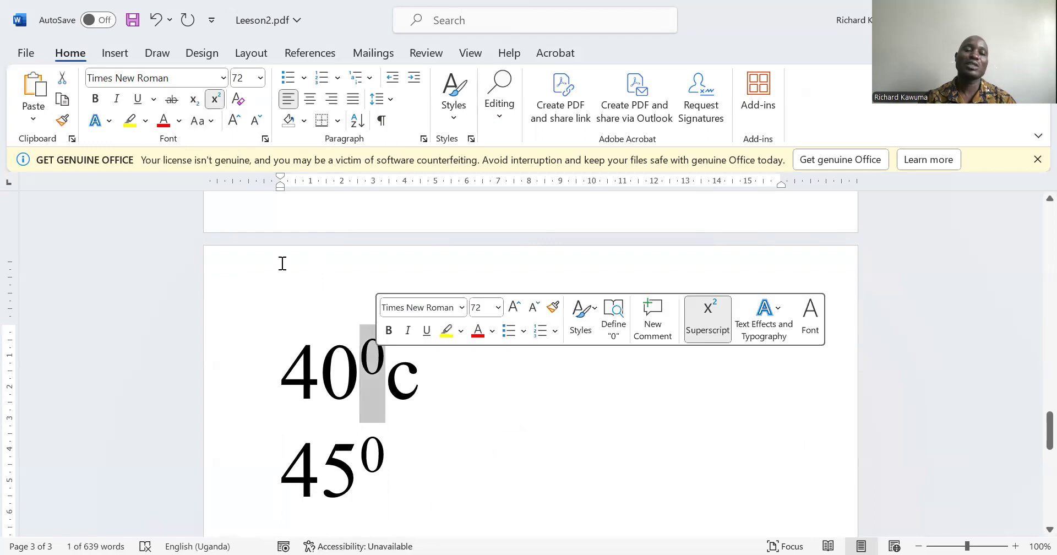
left_click(216, 99)
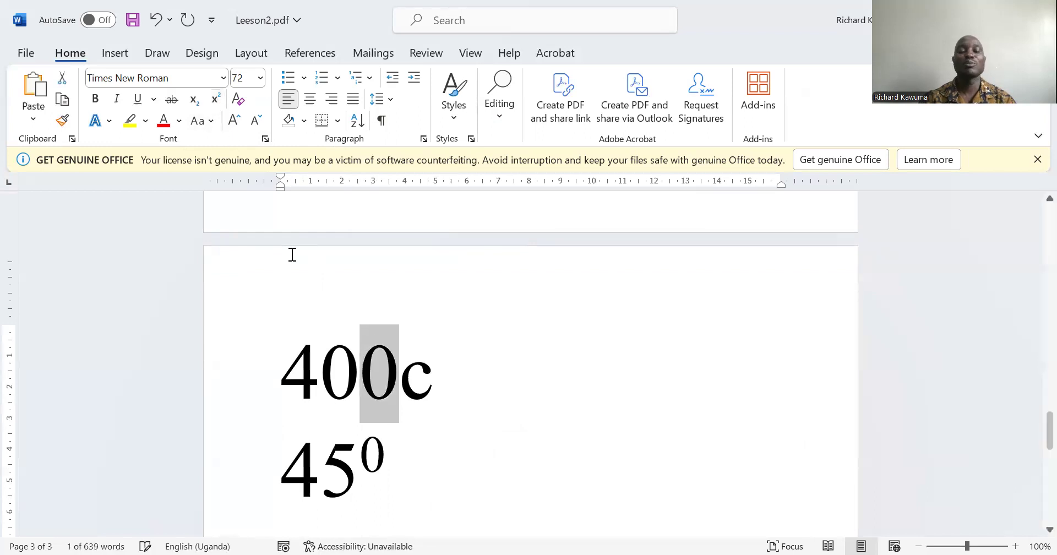
left_click_drag(363, 455, 379, 465)
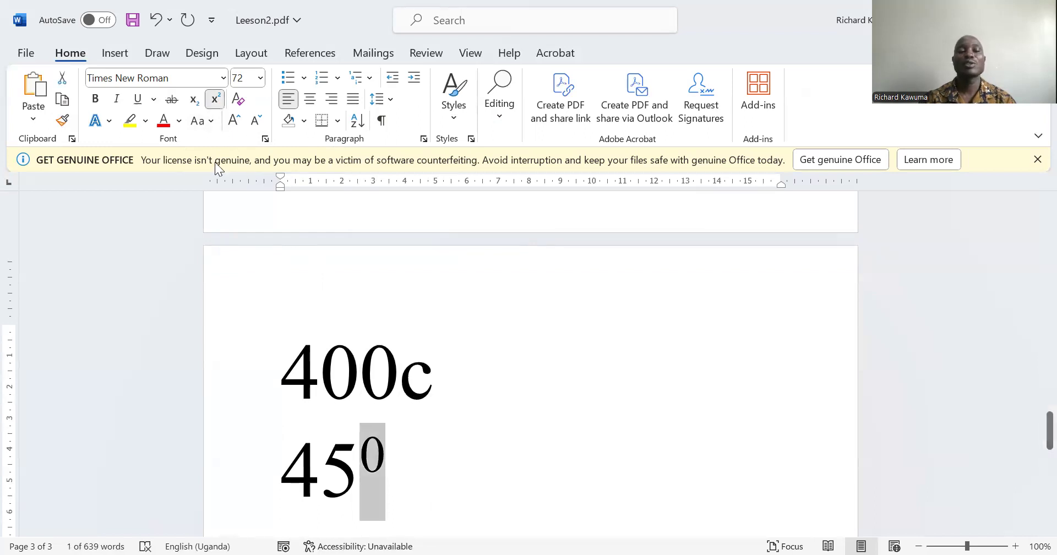
left_click(214, 100)
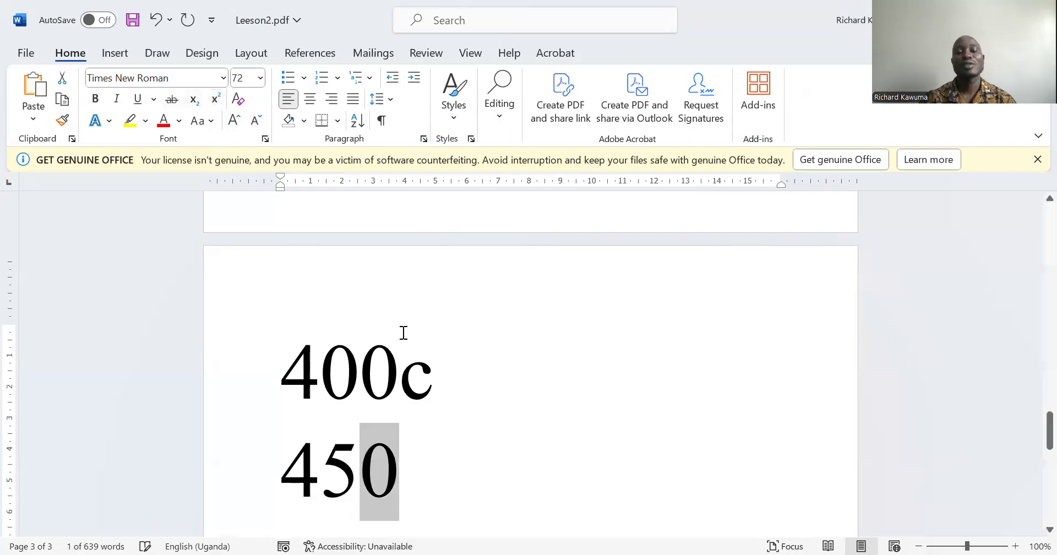
Remove the subscript formatting from the 2 in H2O and clear the selection.
scroll(404, 335, "up", 5)
left_click(355, 329)
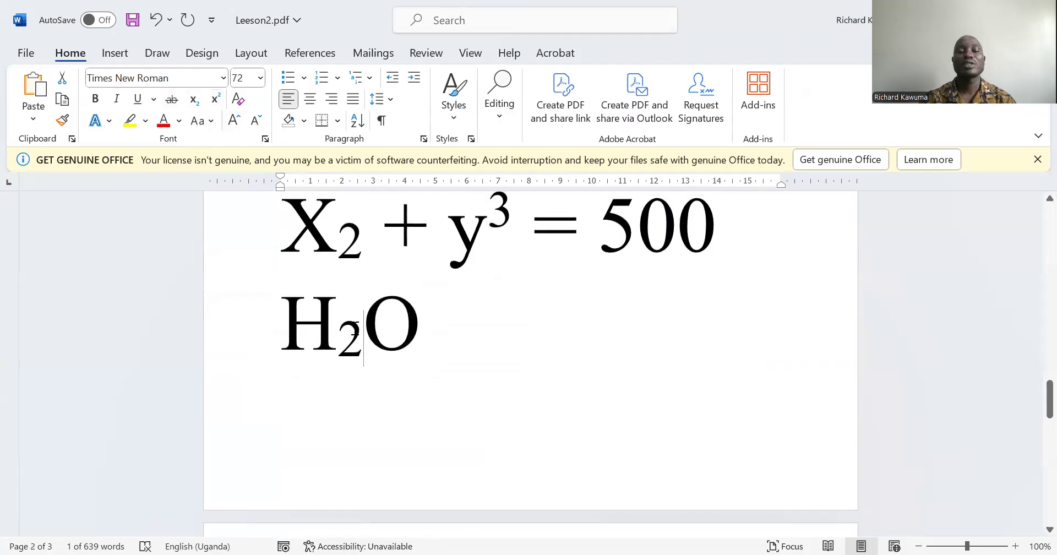
left_click_drag(355, 329, 339, 331)
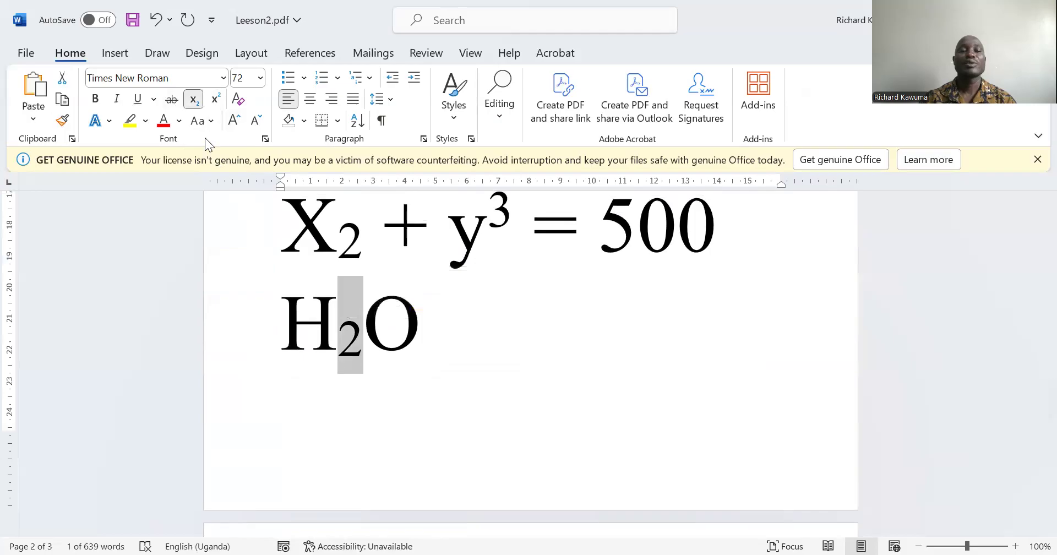
left_click(196, 102)
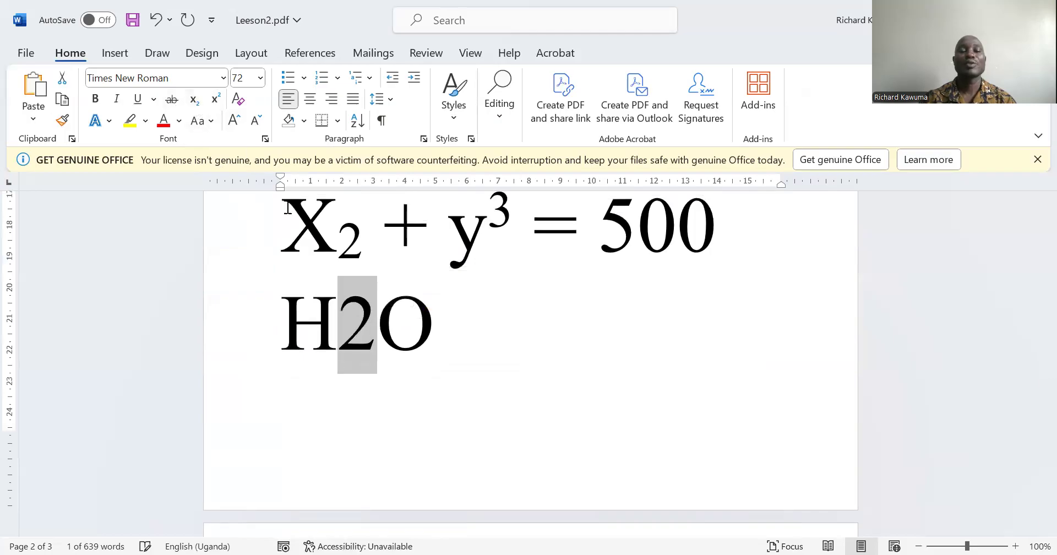
left_click(452, 353)
scroll(453, 352, "up", 6)
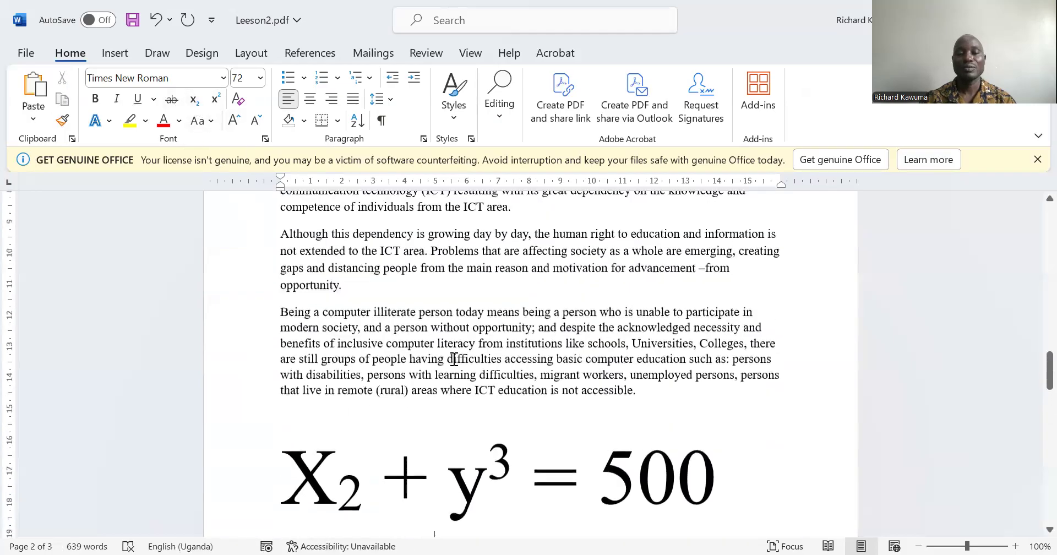
Save the document as the Word document Leeson2.docx in the apps1 folder.
scroll(453, 358, "up", 2)
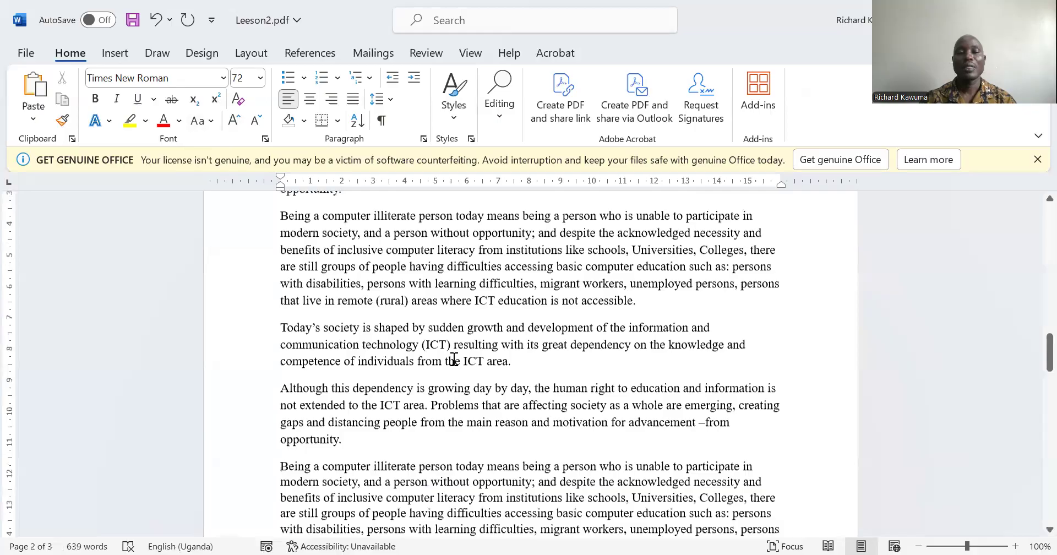
scroll(452, 359, "up", 2)
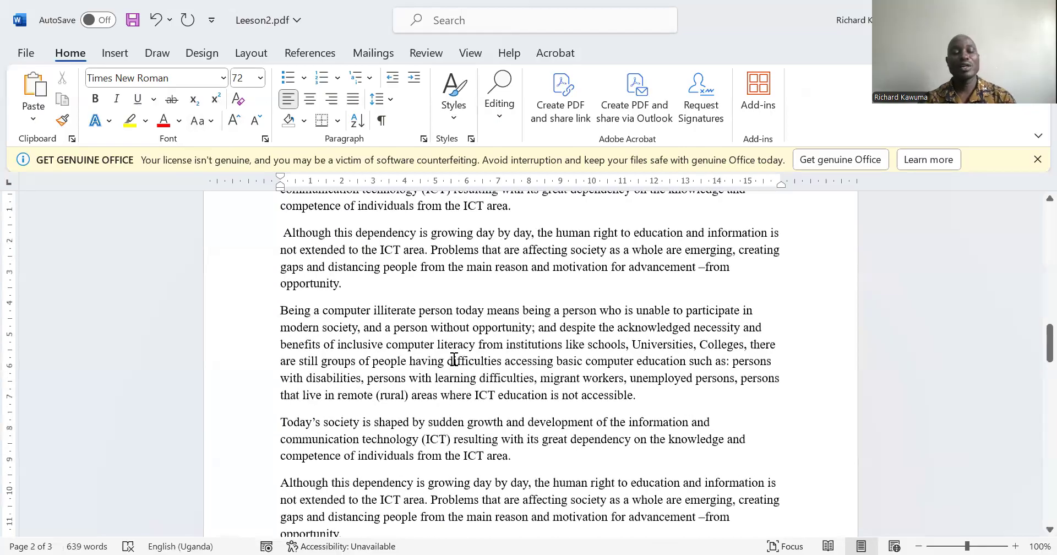
scroll(454, 359, "up", 1)
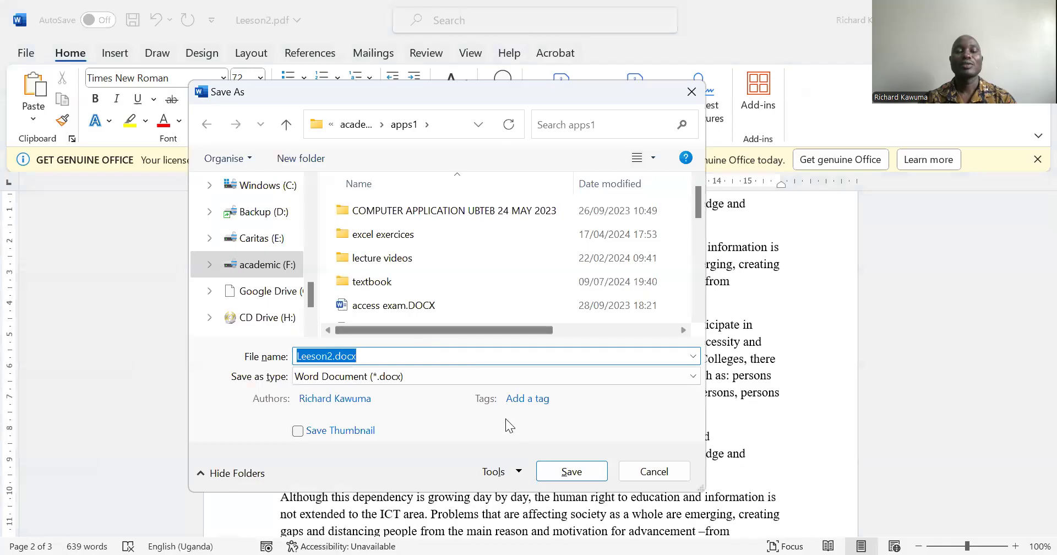
left_click(572, 474)
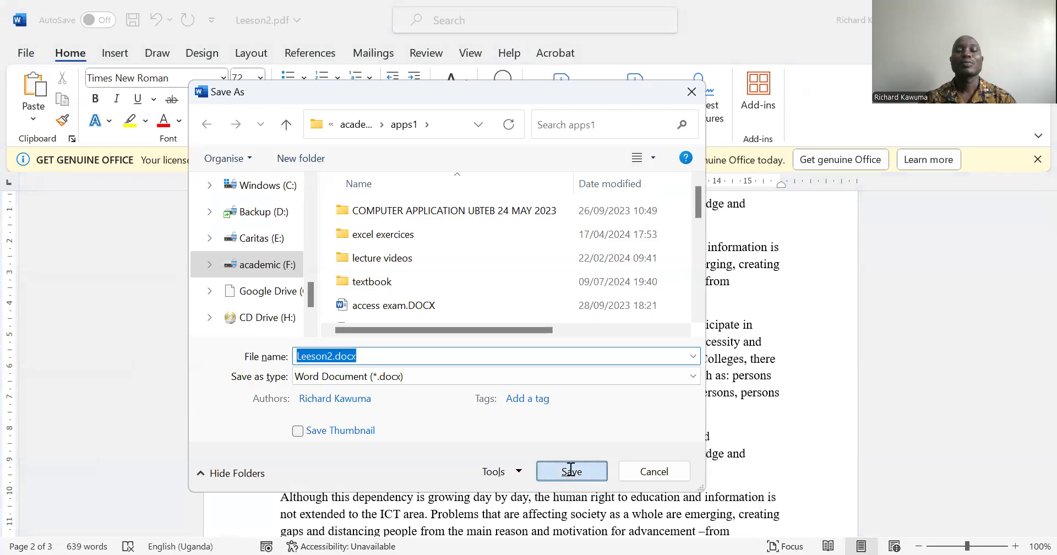
Apply the white-fill text effect with orange outline and orange hard shadow to the "Computer literacy" title.
scroll(513, 388, "up", 5)
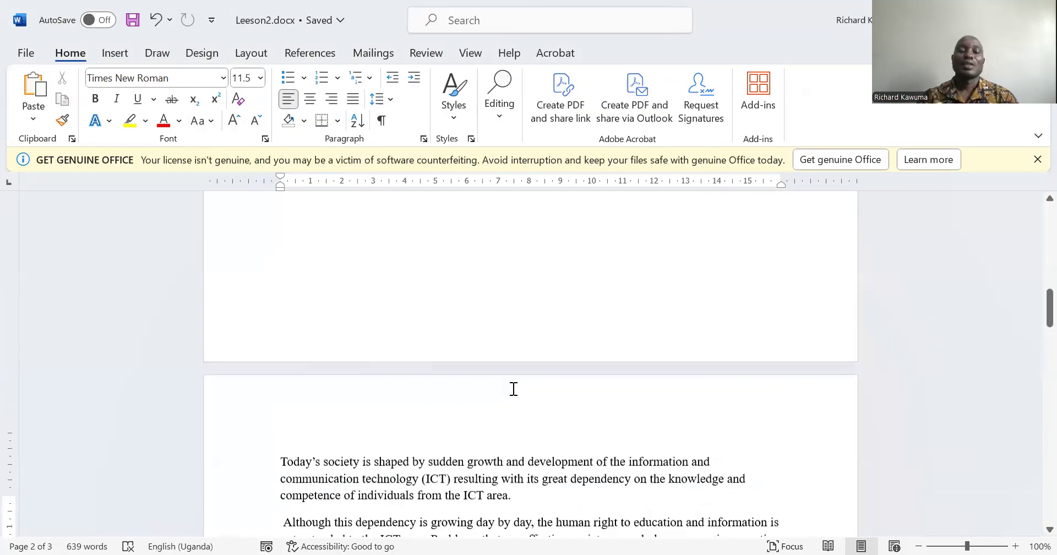
scroll(513, 389, "up", 10)
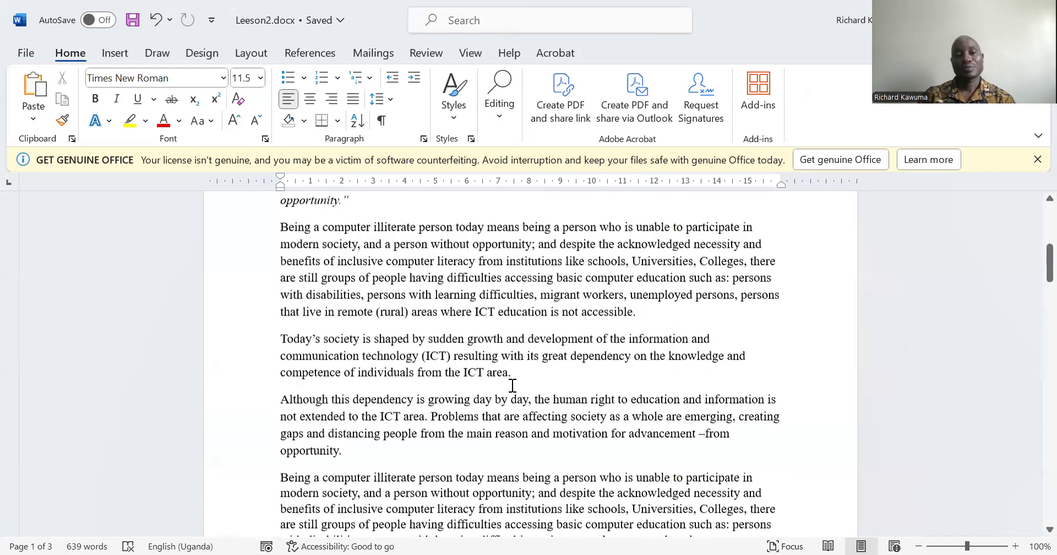
scroll(513, 385, "up", 1)
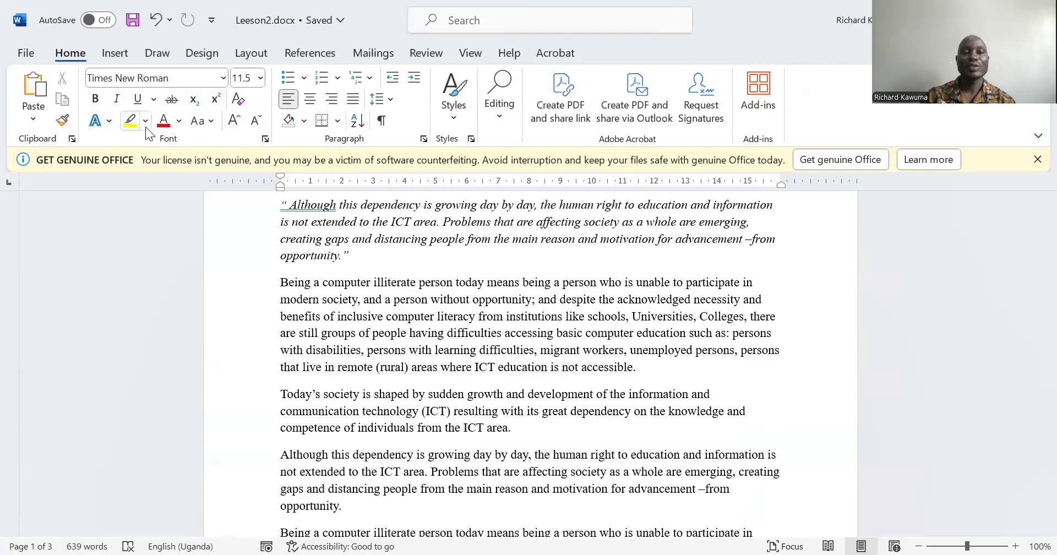
scroll(346, 270, "up", 5)
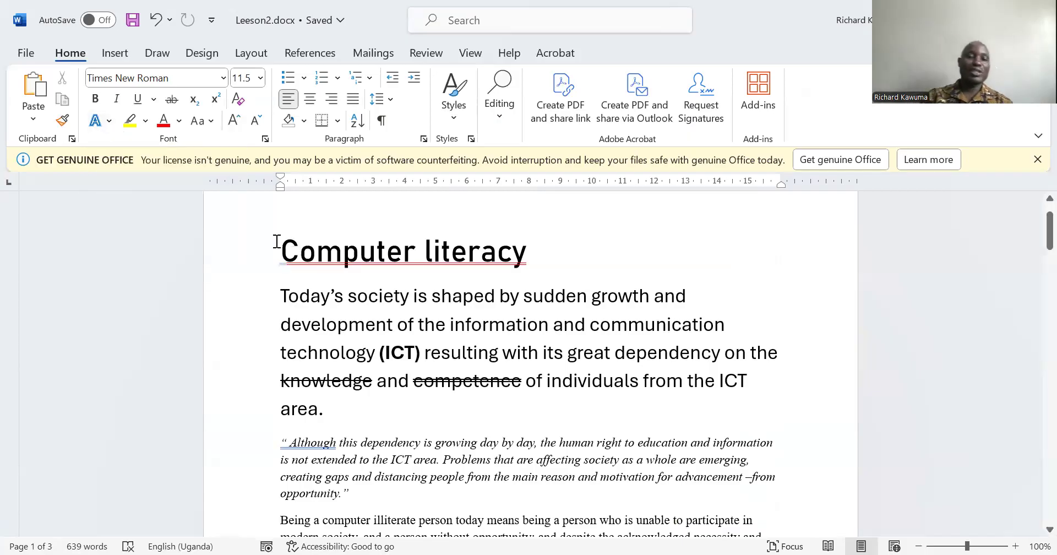
left_click_drag(288, 245, 485, 243)
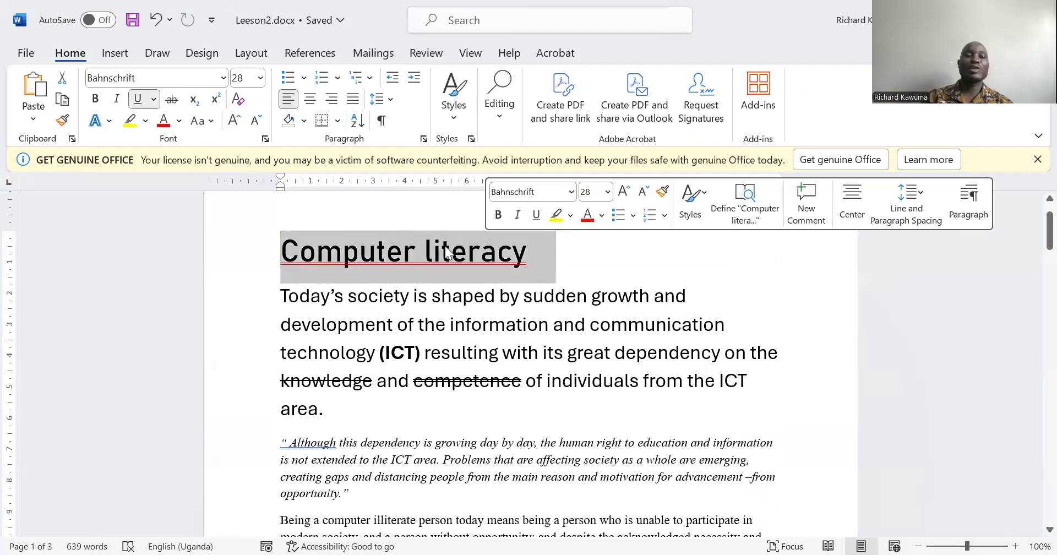
left_click(107, 124)
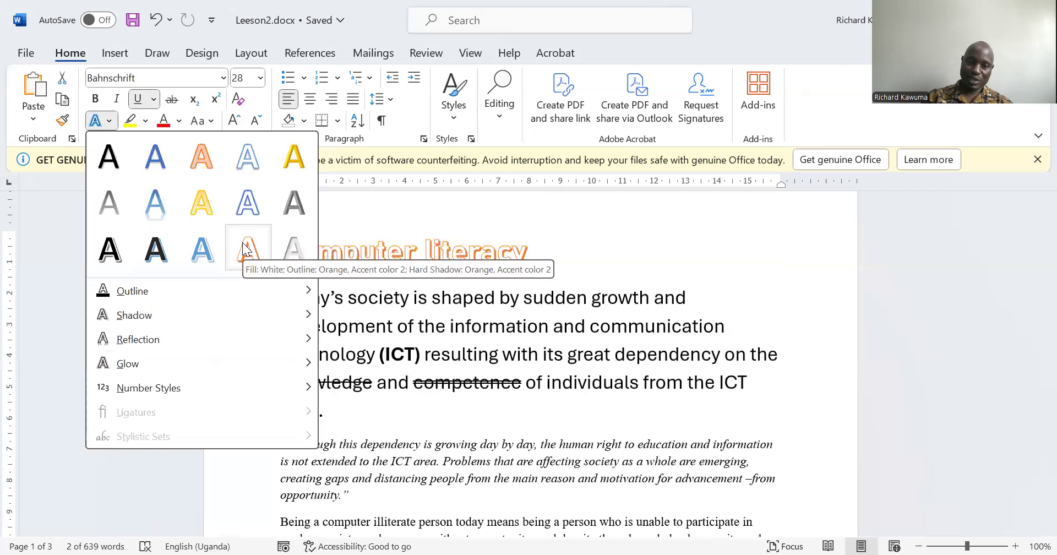
left_click(309, 297)
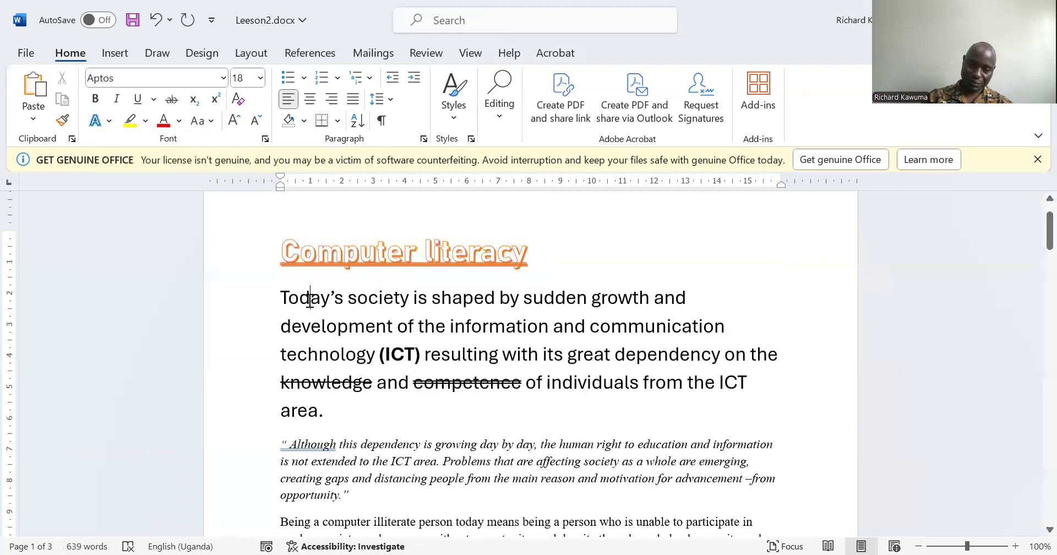
Change the "Computer literacy" title to the blue gradient text effect with reflection.
left_click_drag(283, 254, 488, 253)
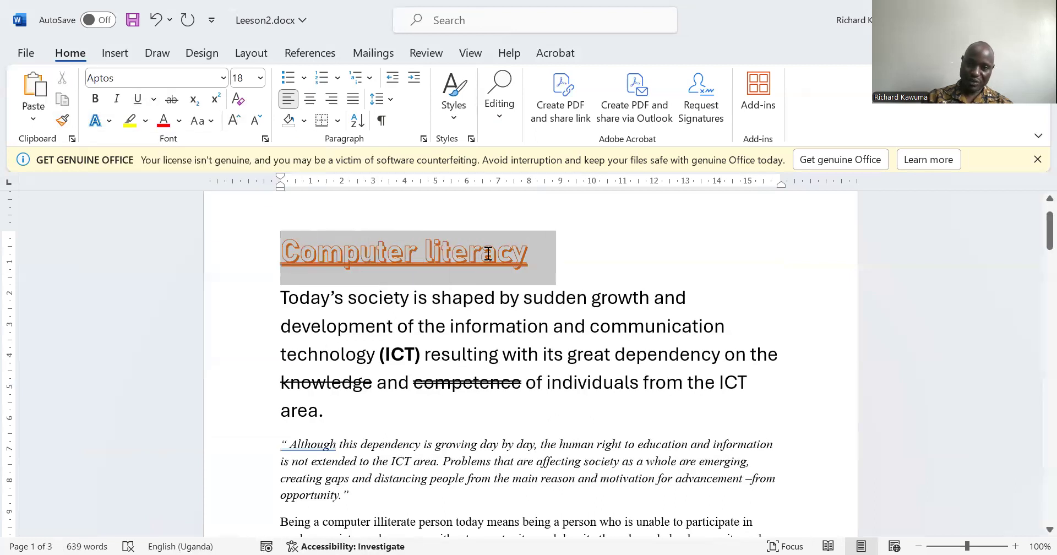
left_click(109, 122)
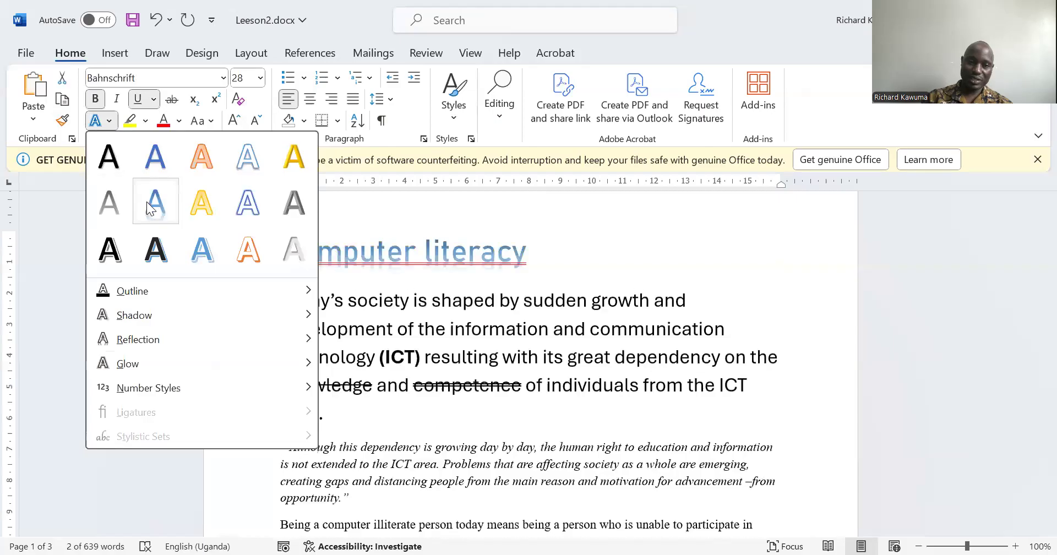
left_click(293, 274)
left_click(293, 274)
Add an outer shadow to the "Computer literacy" title.
left_click_drag(281, 251, 522, 256)
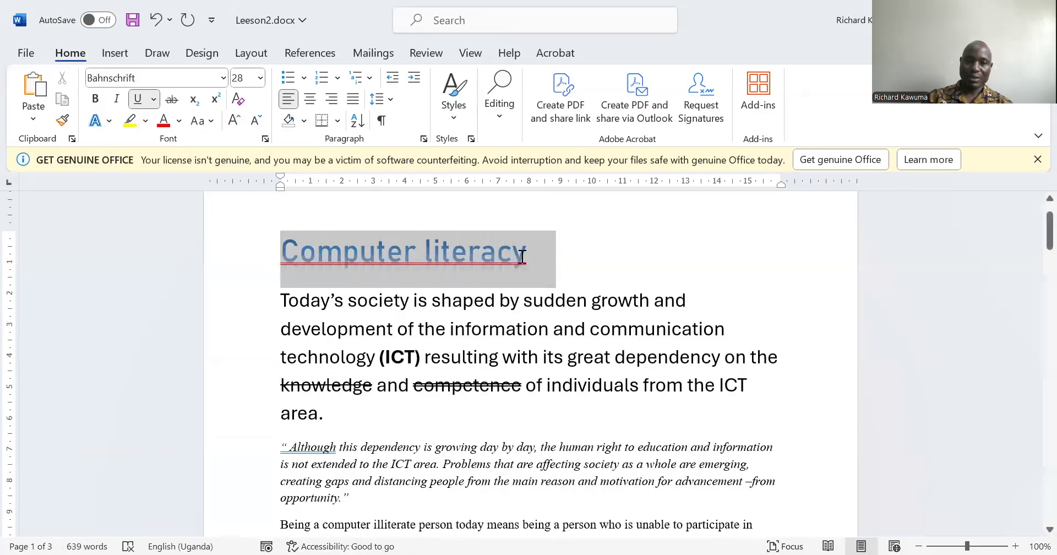
left_click(109, 120)
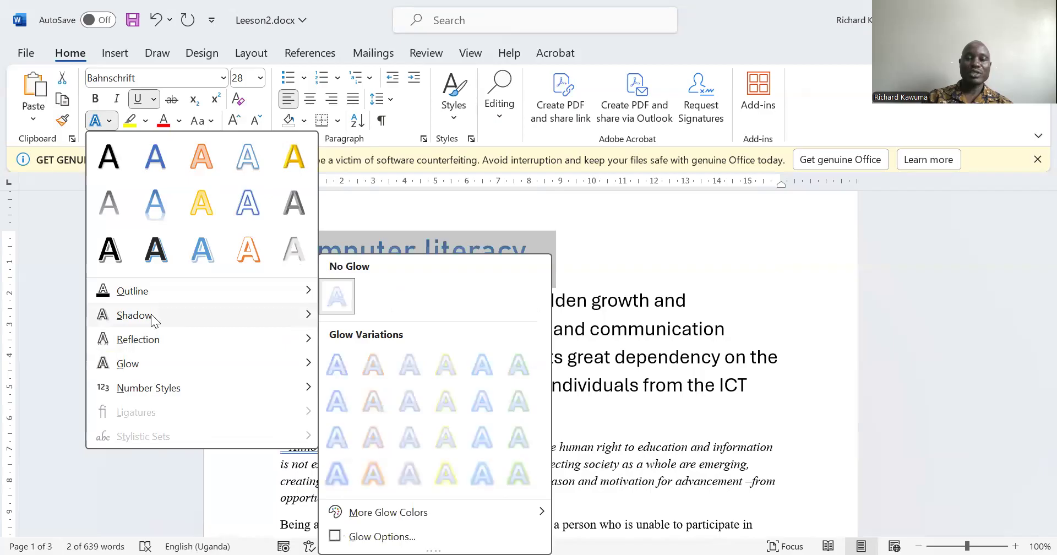
mouse_move(226, 319)
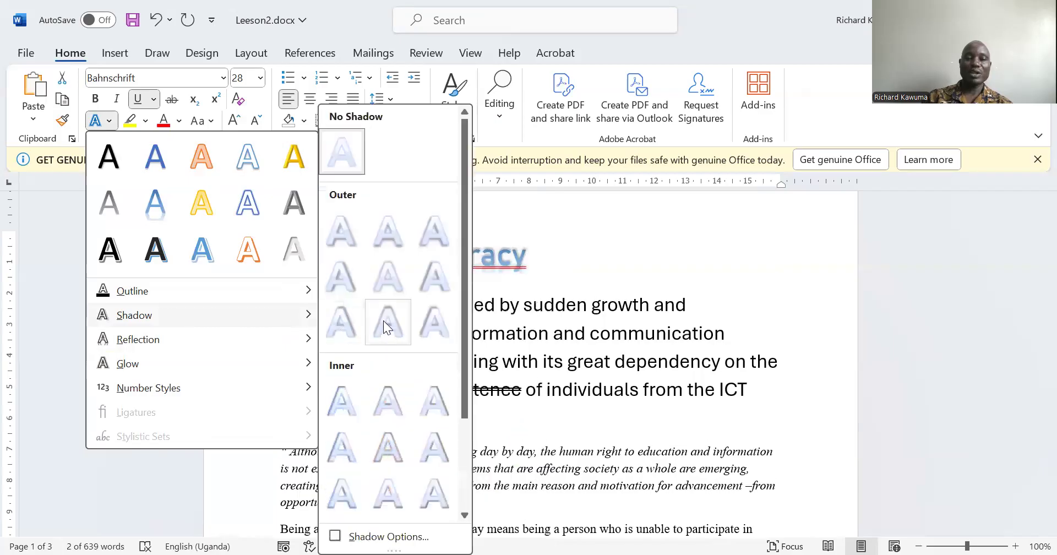
left_click(334, 325)
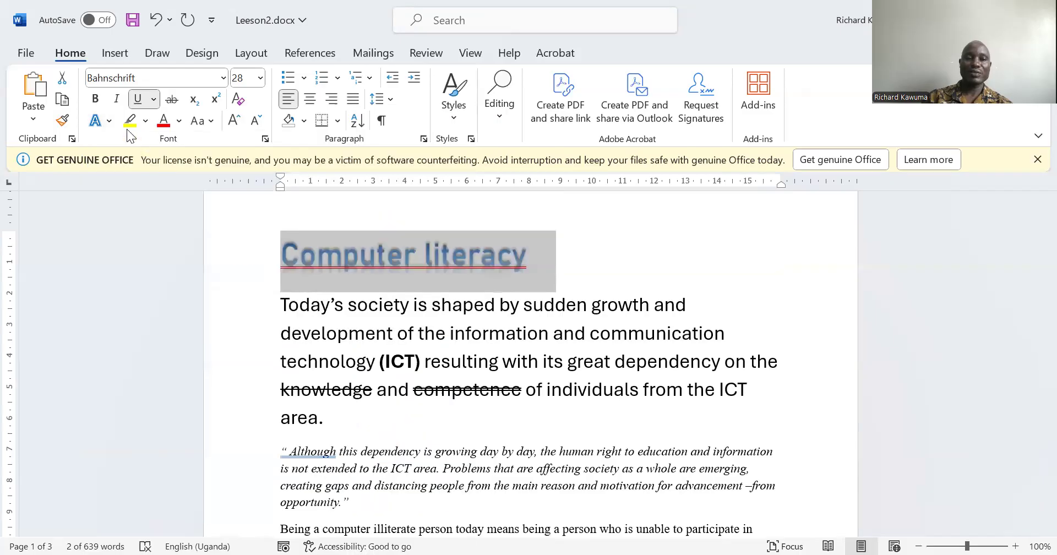
Add the strongest orange glow variation to the "Computer literacy" title and deselect it.
left_click(109, 120)
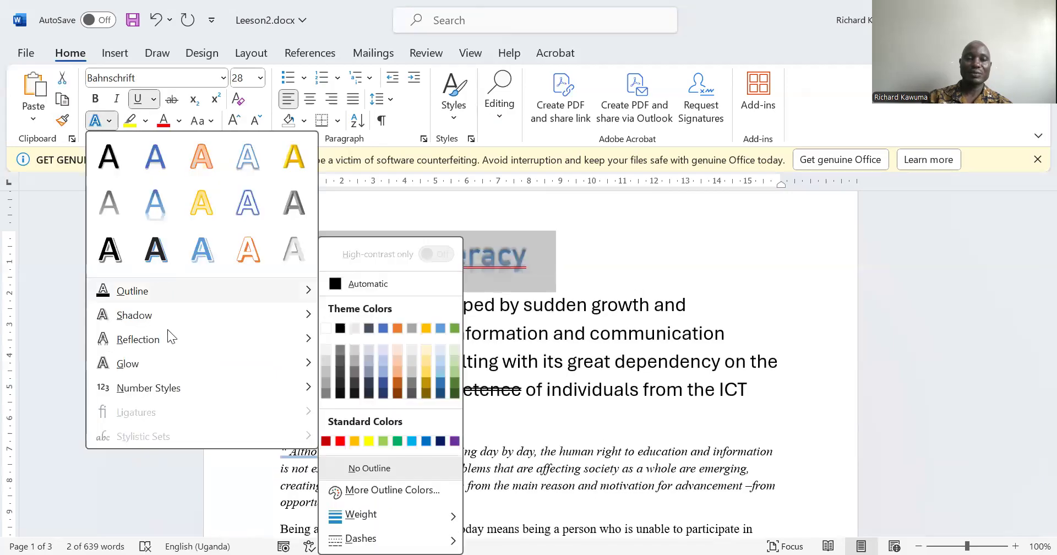
mouse_move(169, 333)
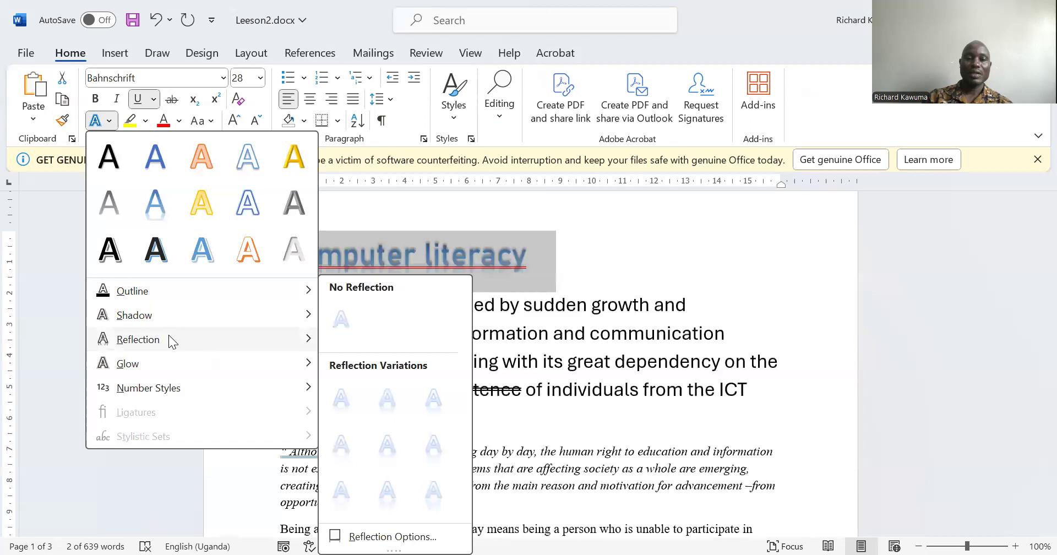
mouse_move(201, 361)
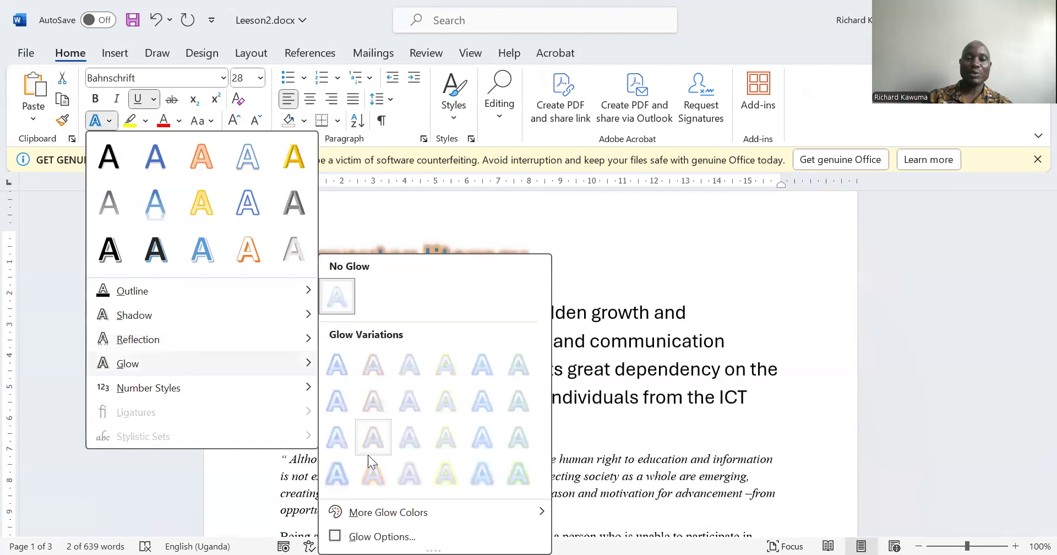
left_click(372, 471)
left_click(386, 377)
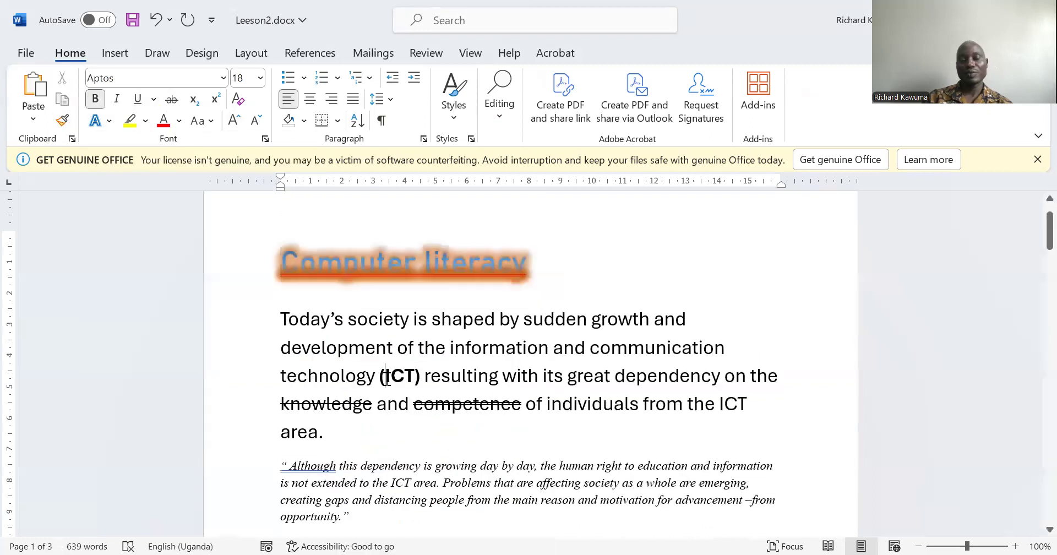
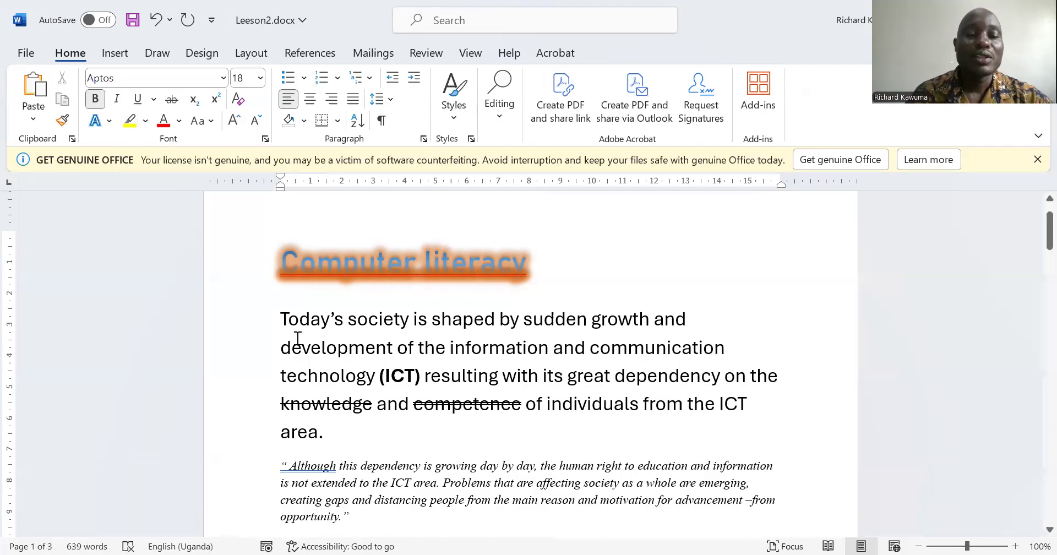
Highlight "Today's society is shaped by sudden growth" in the first paragraph in bright green.
scroll(366, 407, "down", 1)
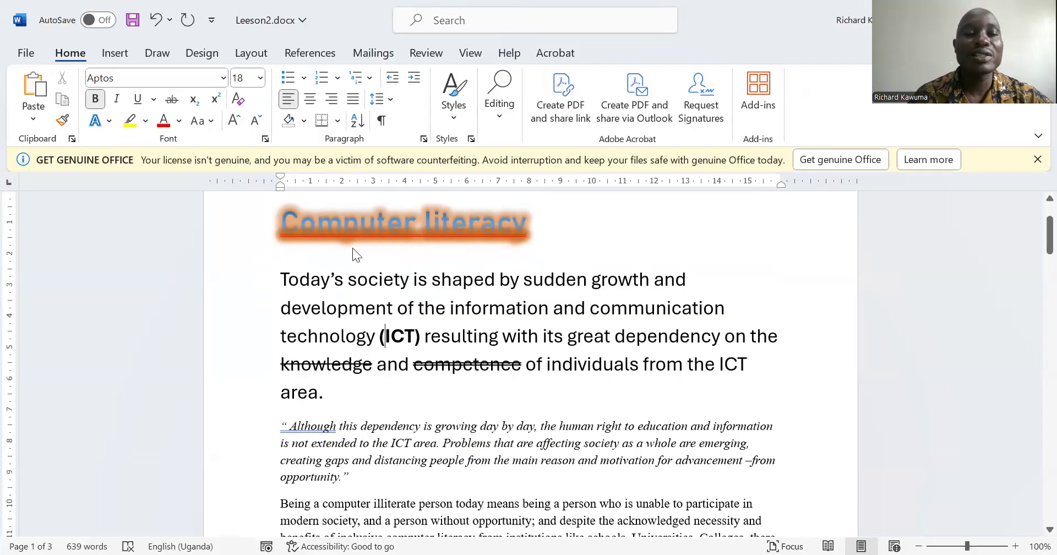
left_click(143, 128)
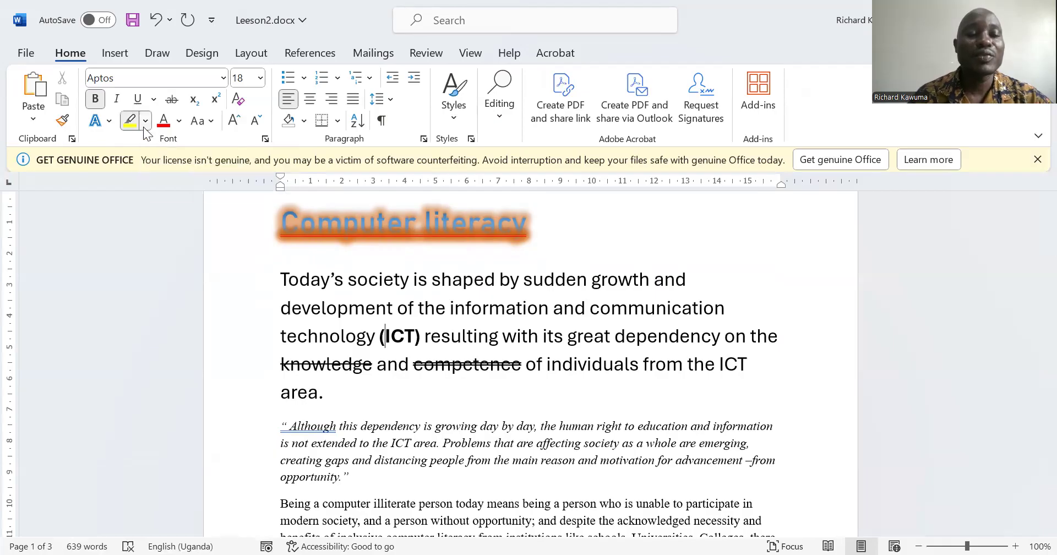
left_click(144, 128)
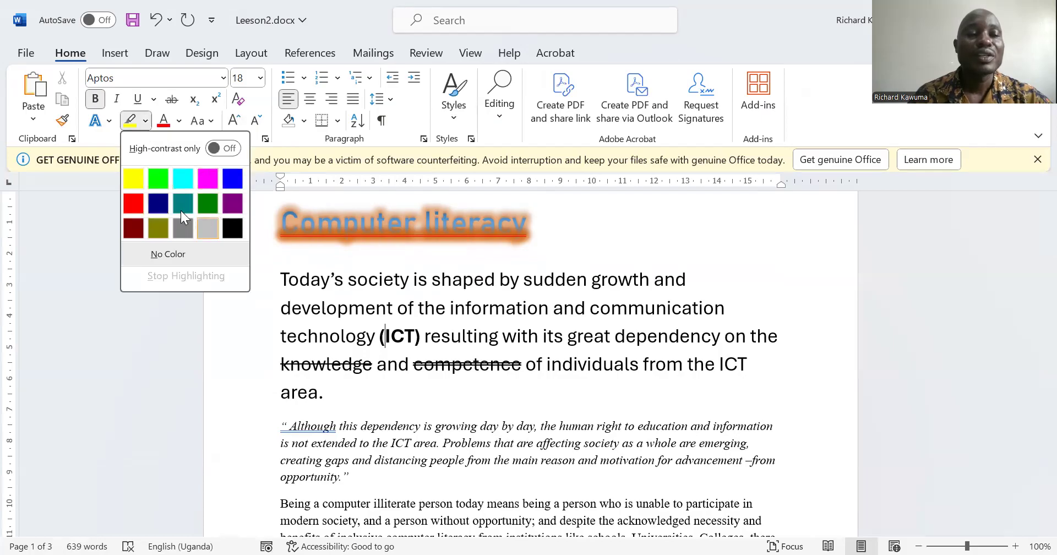
left_click(159, 185)
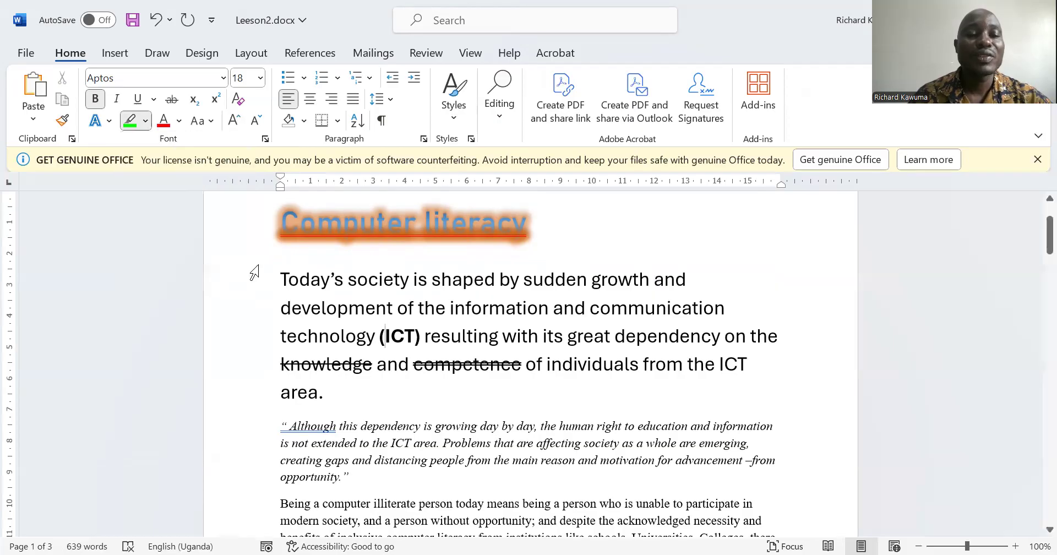
left_click_drag(285, 279, 612, 280)
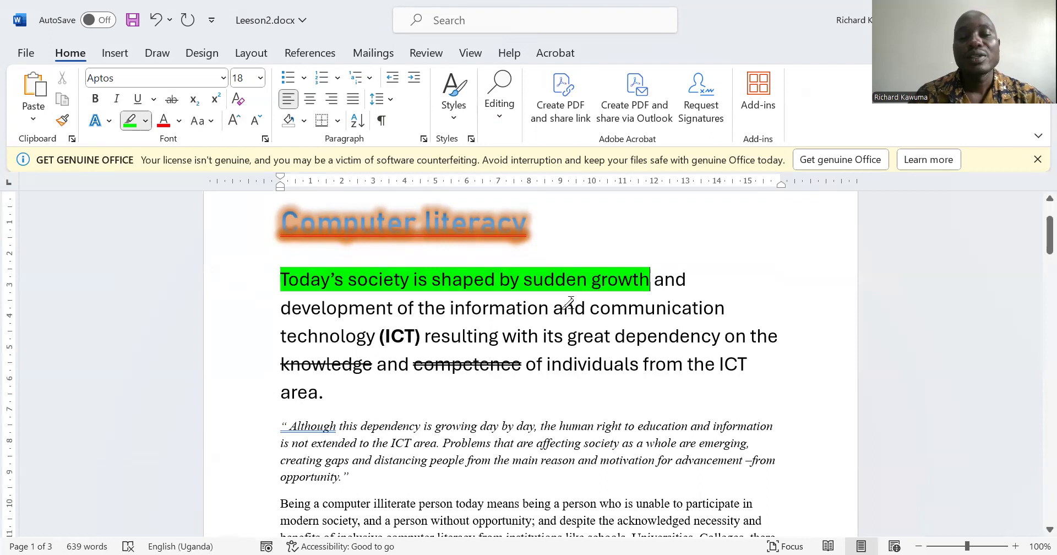
Highlight "Although this dependency" and "Being a computer" in the following paragraphs in the same green, and turn off the highlighter.
scroll(566, 305, "down", 3)
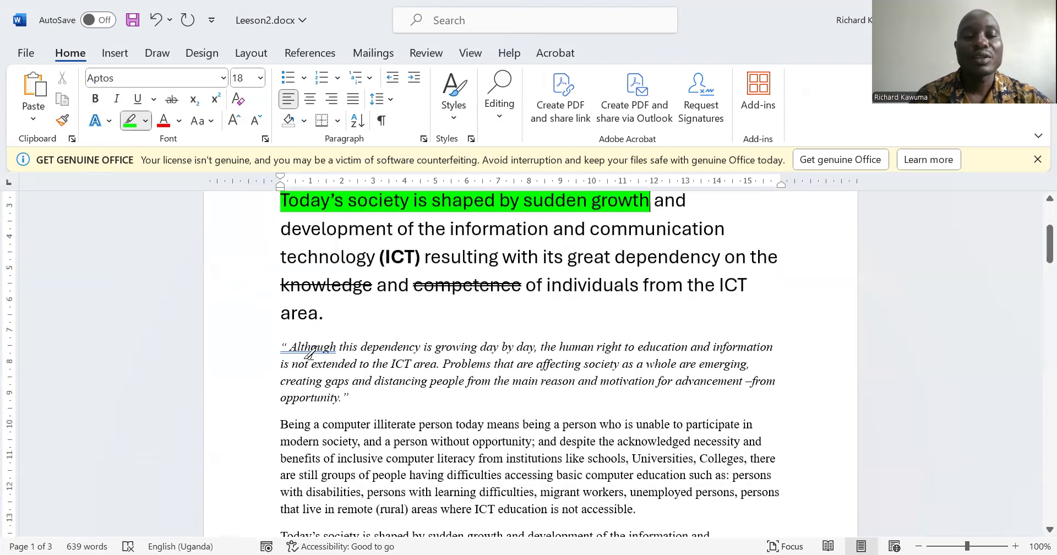
left_click_drag(290, 347, 422, 347)
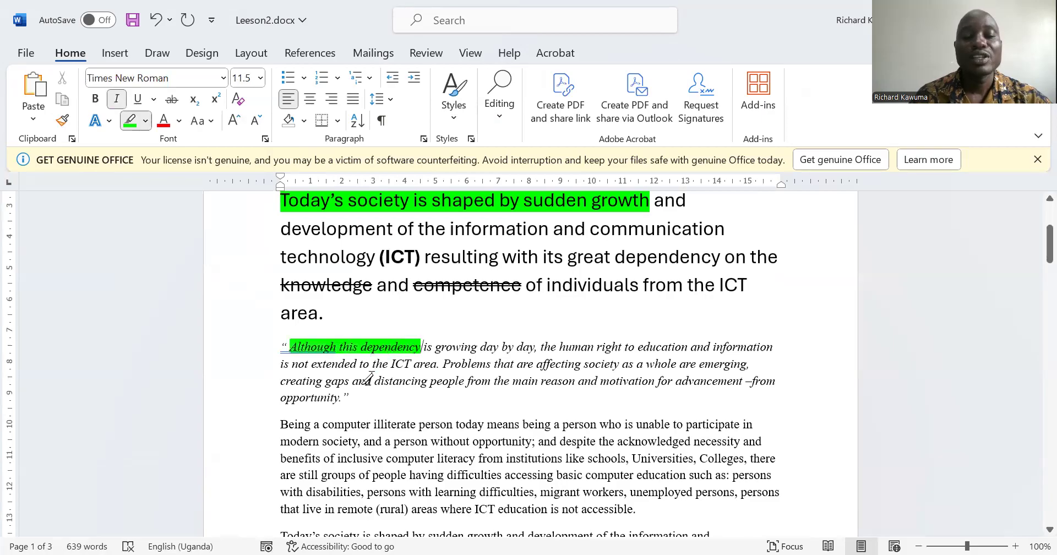
left_click_drag(280, 423, 371, 424)
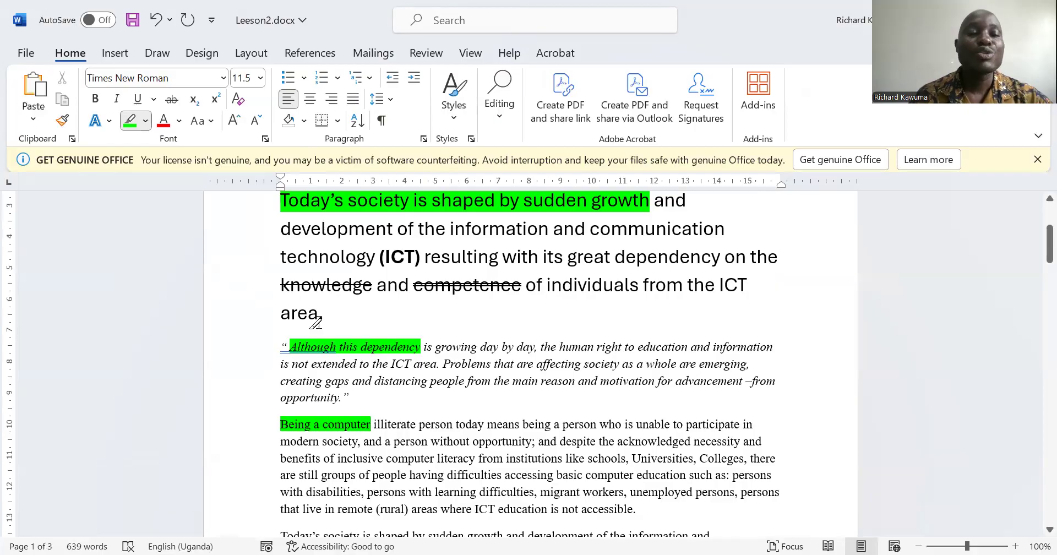
left_click(131, 120)
left_click(412, 412)
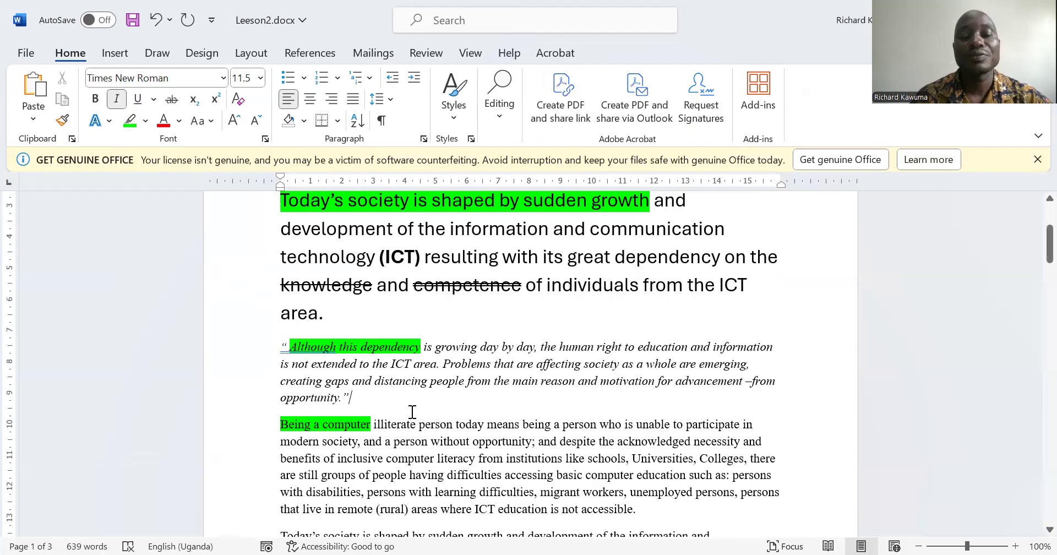
Remove the green highlight from "Today's society is shaped by sudden growth", "Although this dependency" and "Being a computer", and turn off the highlighter.
scroll(412, 412, "up", 3)
scroll(412, 412, "down", 1)
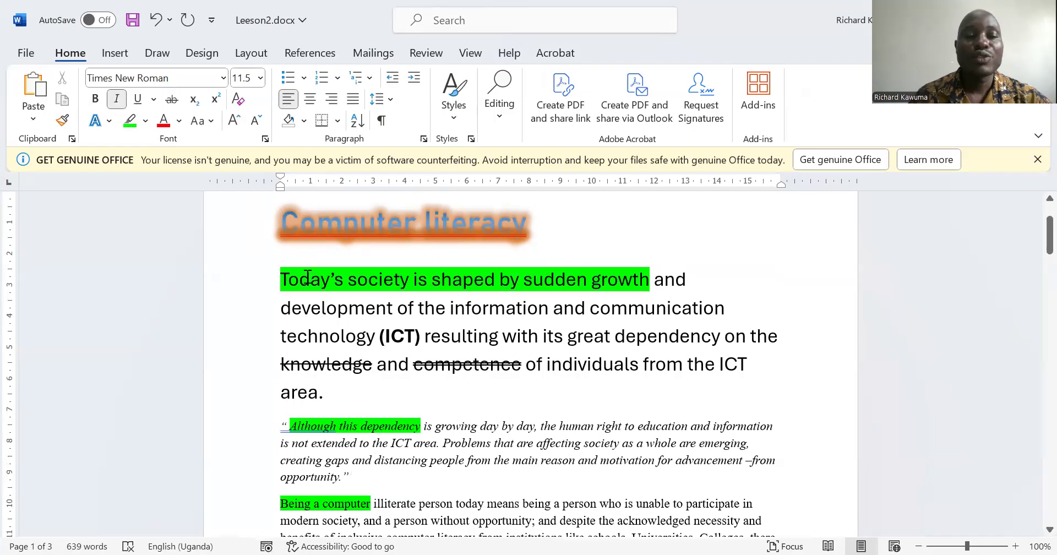
left_click(146, 120)
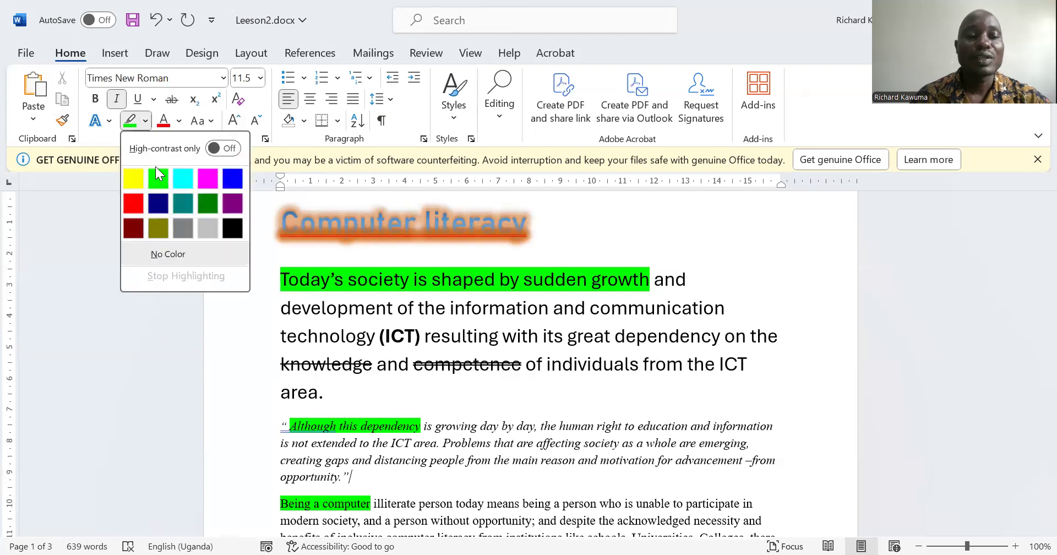
left_click(163, 253)
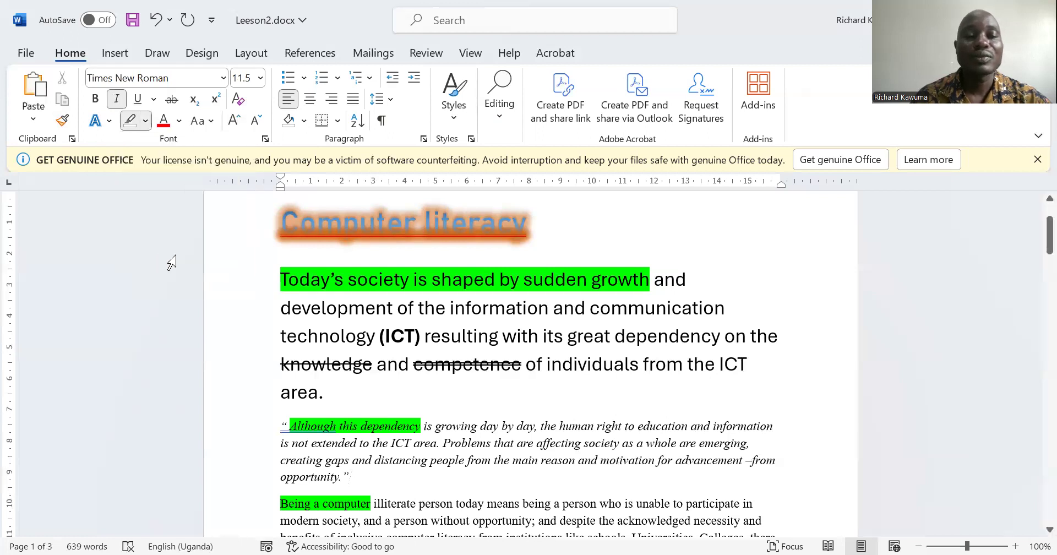
left_click_drag(277, 278, 620, 282)
left_click_drag(282, 426, 385, 426)
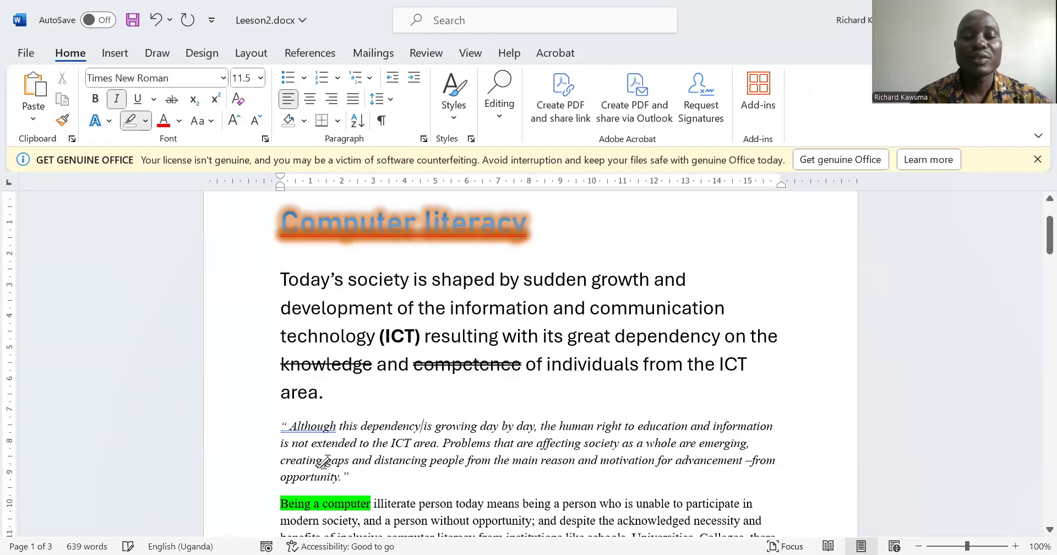
left_click_drag(281, 502, 371, 502)
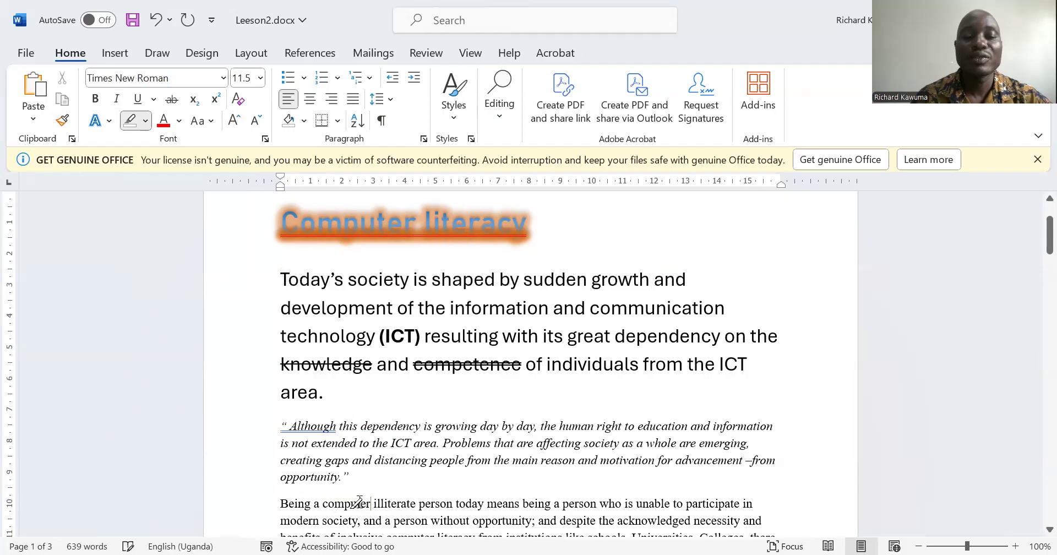
left_click(131, 119)
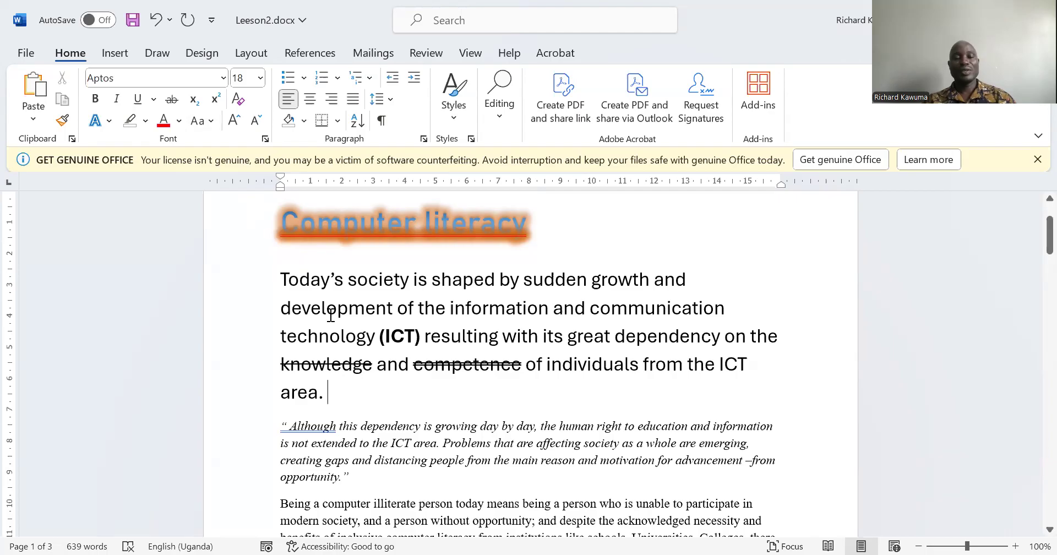
Change the font colour of "(ICT)" in the first paragraph to red and deselect it.
mouse_move(377, 341)
left_mouse_down()
mouse_move(412, 342)
mouse_move(380, 343)
left_mouse_up()
left_click(420, 339)
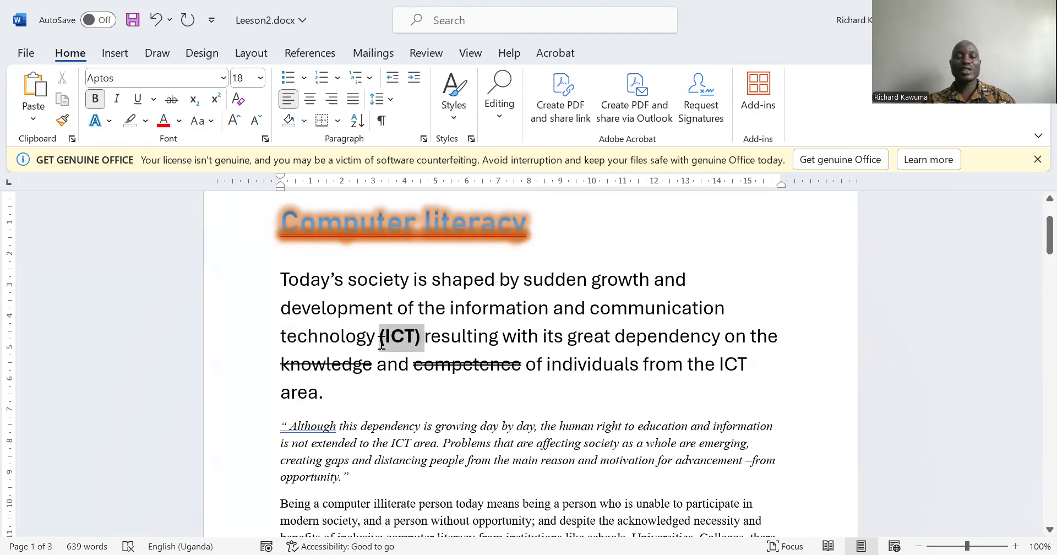
left_click(179, 121)
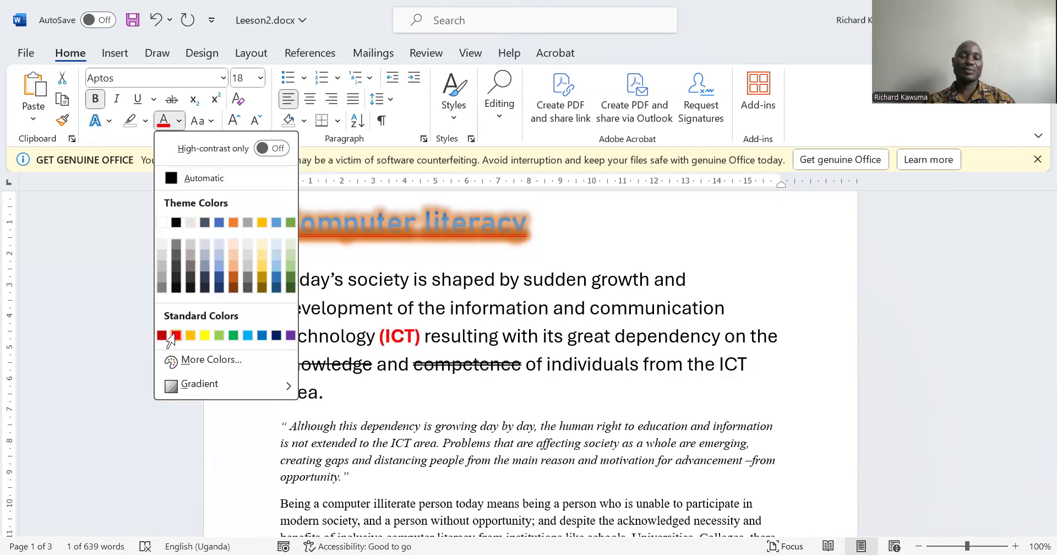
left_click(167, 334)
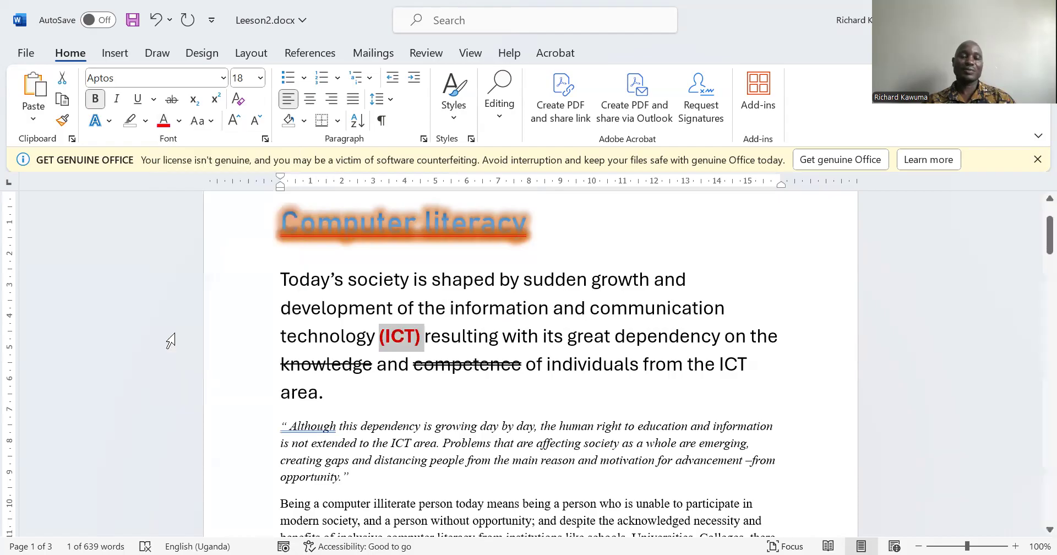
left_click(428, 373)
Change the font colour of the whole italic quotation starting "Although this dependency" to the theme green and deselect it.
scroll(429, 373, "down", 1)
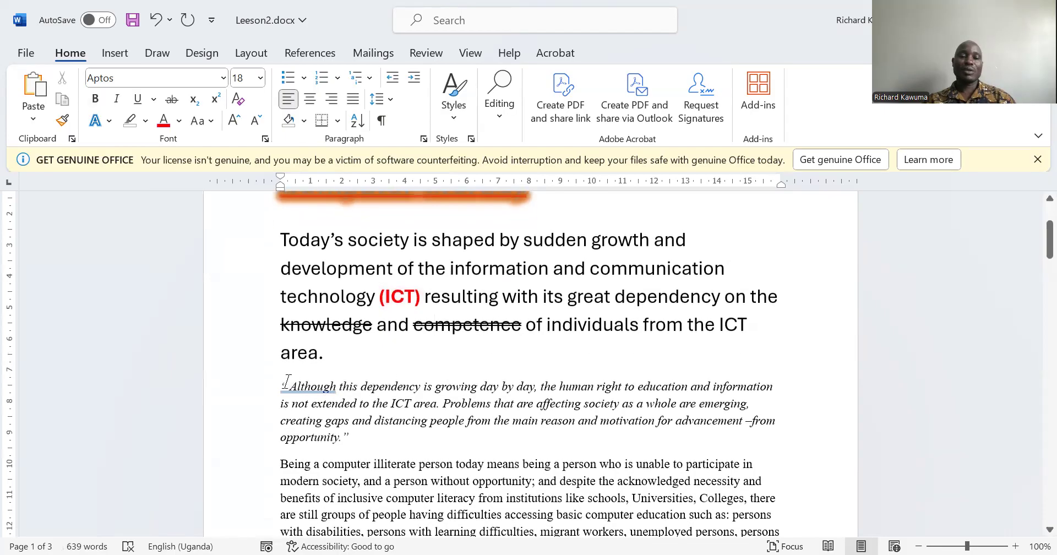
left_click_drag(281, 386, 354, 439)
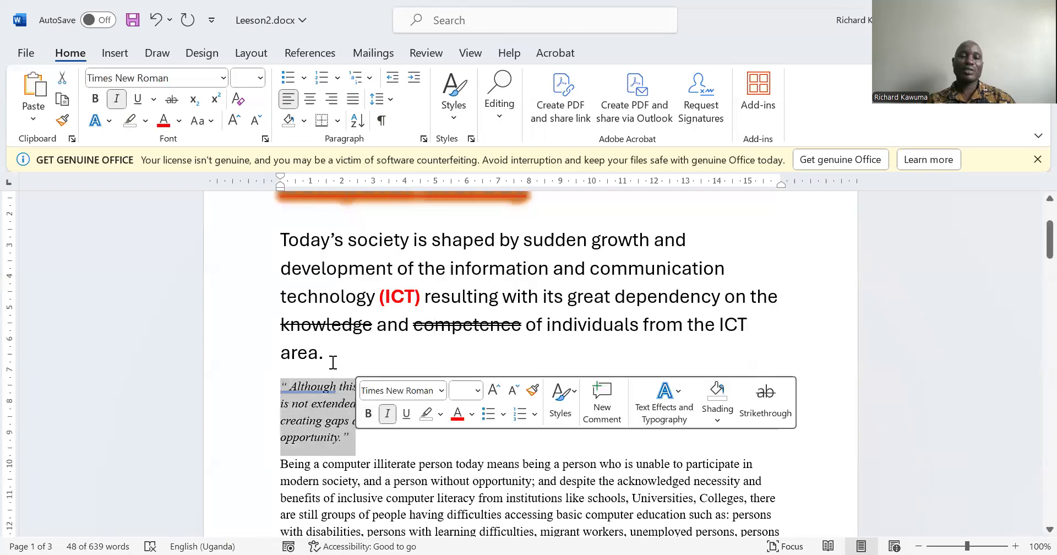
left_click(180, 122)
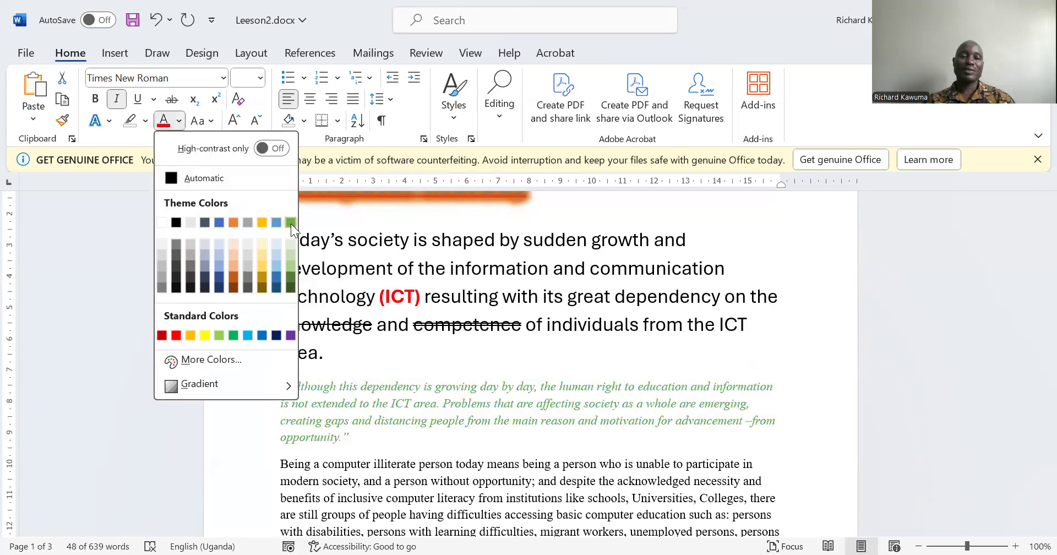
left_click(389, 356)
left_click(389, 356)
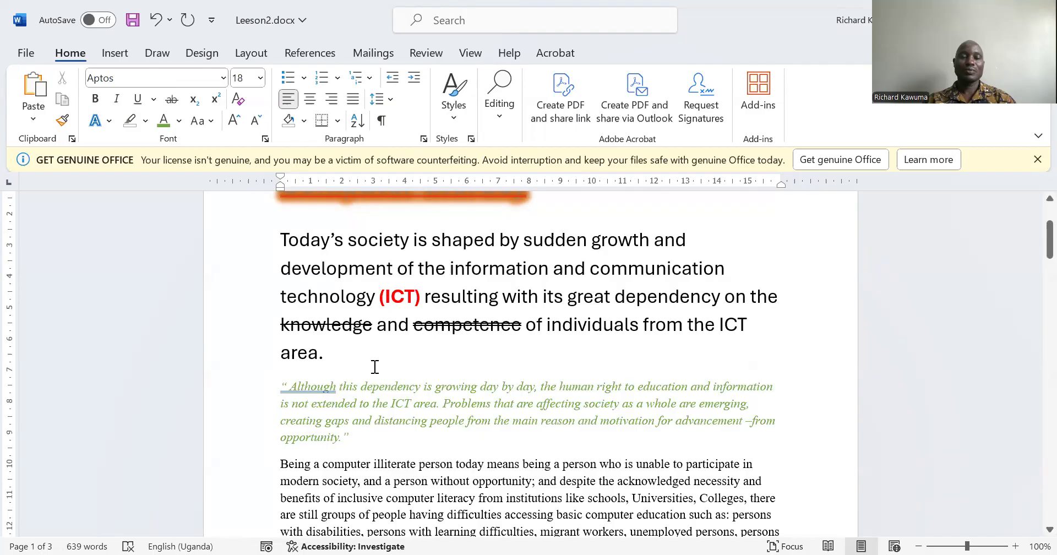
Convert the whole paragraph starting "Being a computer illiterate person" to UPPERCASE and deselect it.
scroll(374, 366, "up", 3)
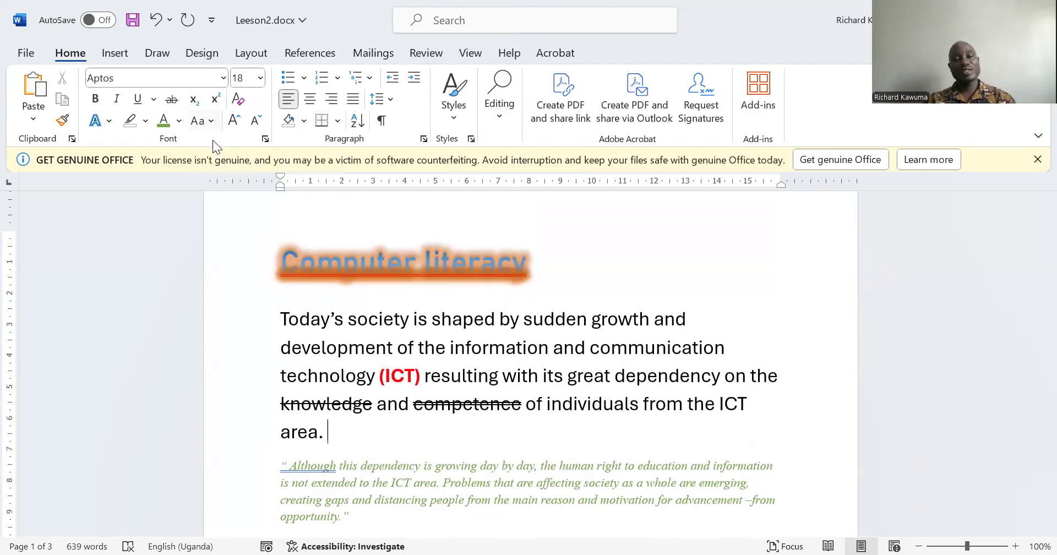
scroll(329, 340, "down", 5)
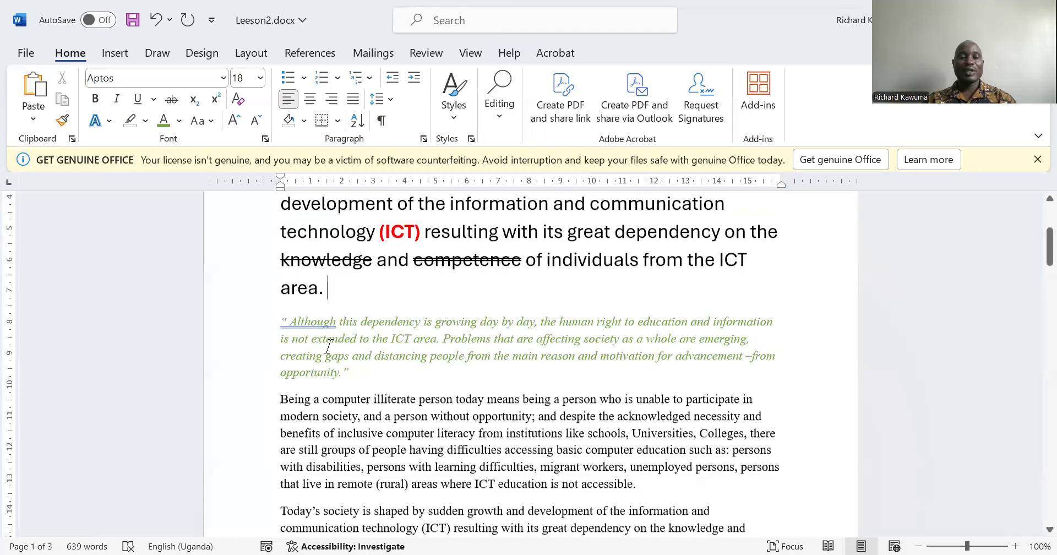
left_click_drag(279, 388, 639, 472)
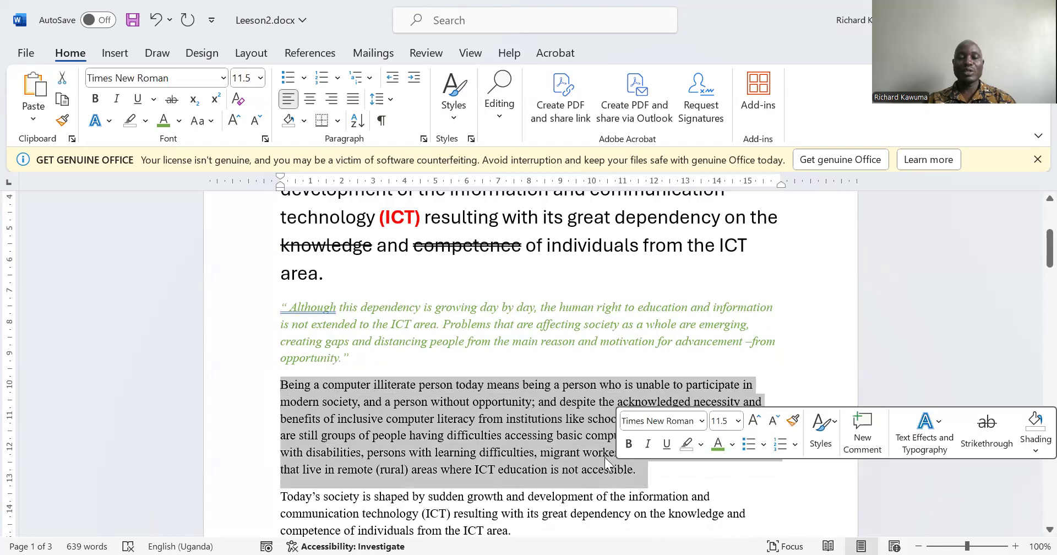
left_click(551, 446)
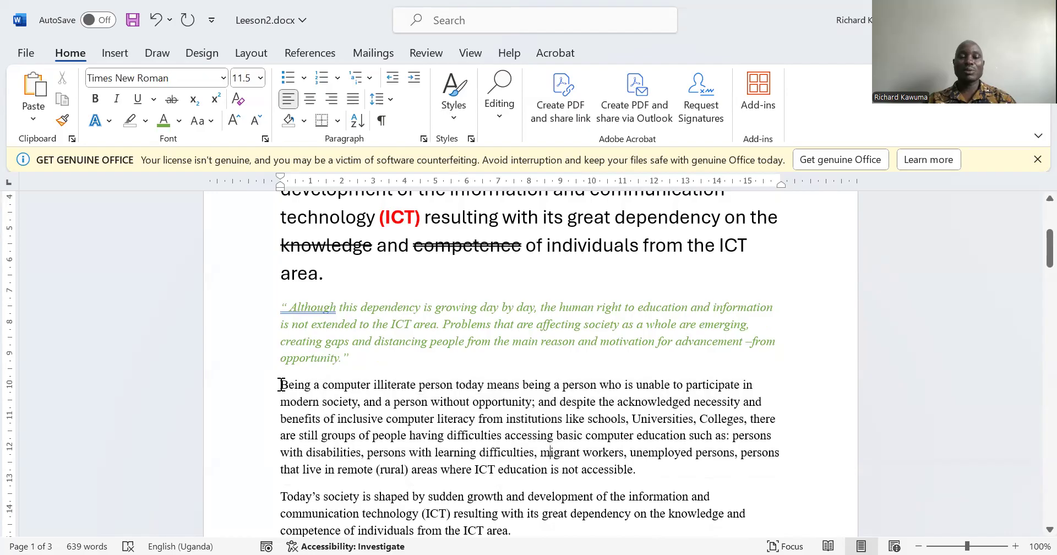
left_click_drag(281, 384, 639, 474)
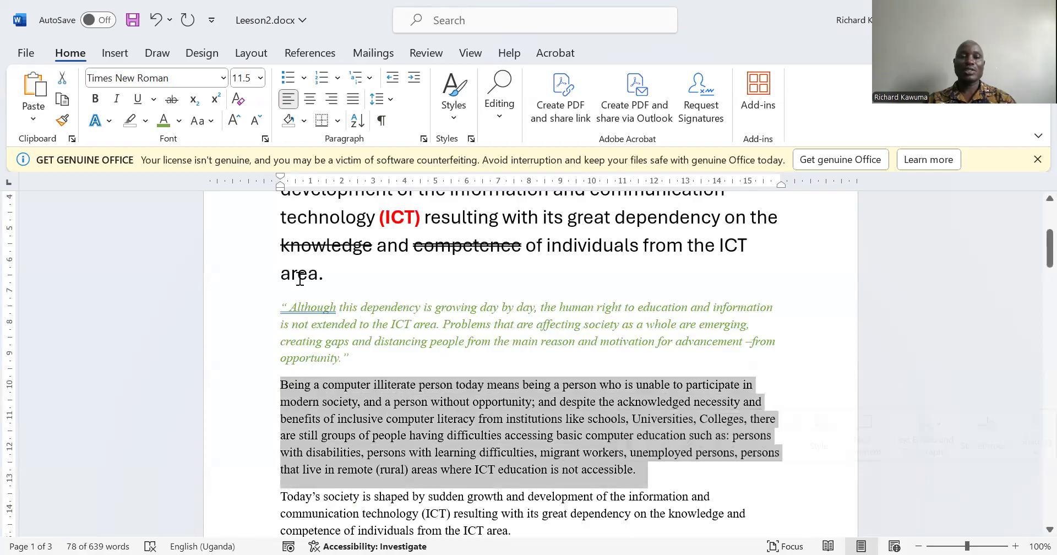
left_click(211, 121)
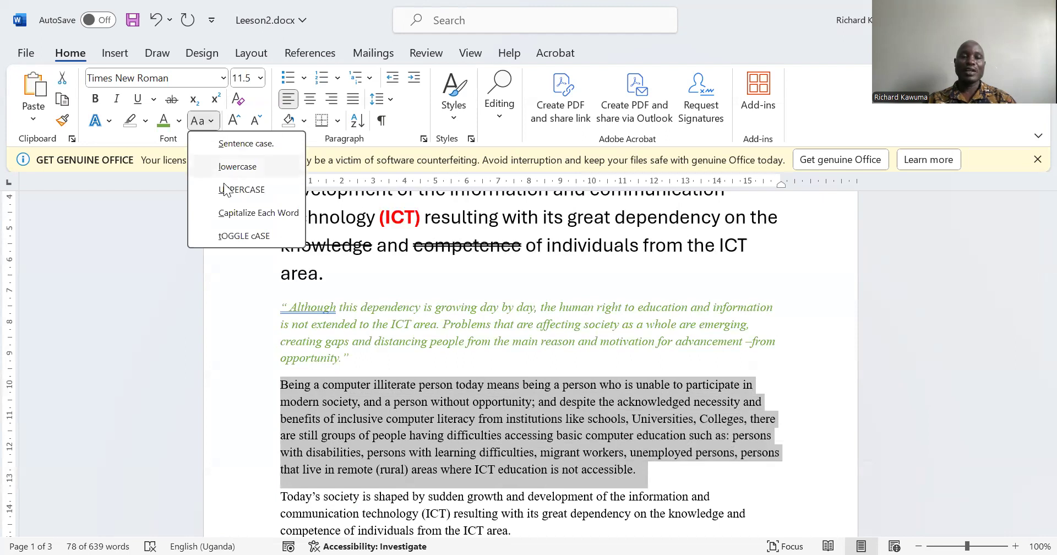
left_click(242, 190)
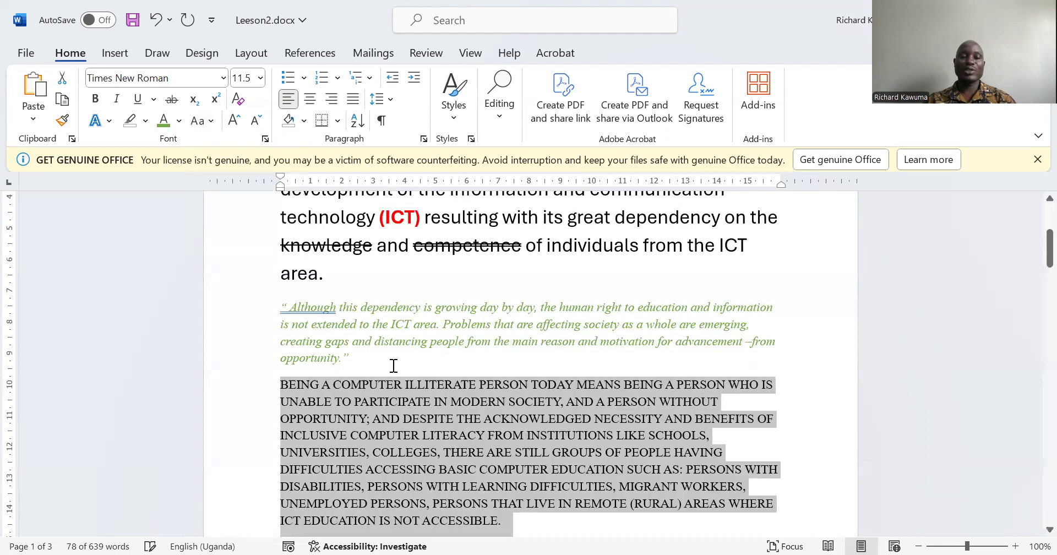
scroll(393, 372, "down", 2)
left_click(393, 372)
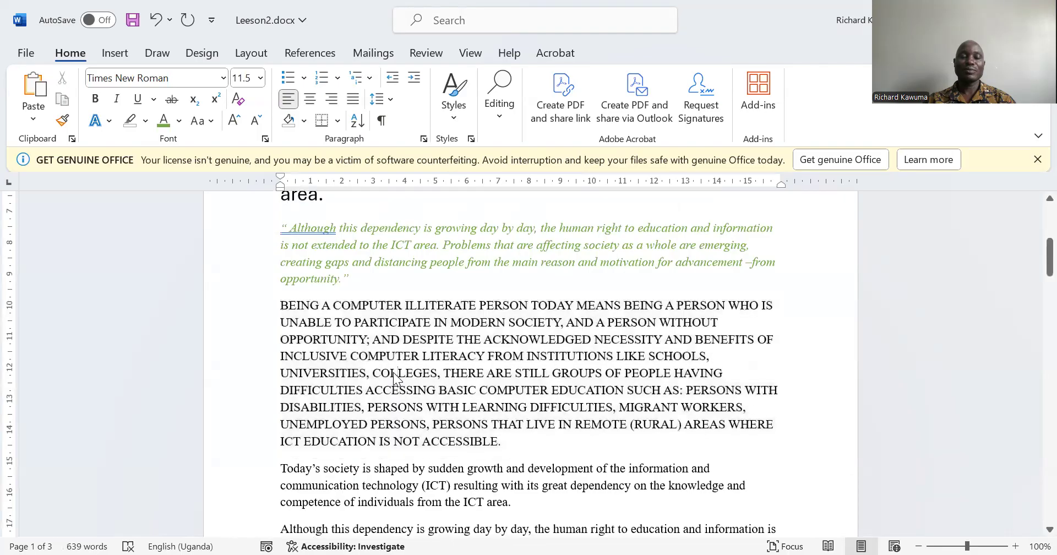
Convert the opening words "BEING A COMPUTER" of the uppercase paragraph to lowercase and deselect them.
left_click(283, 306)
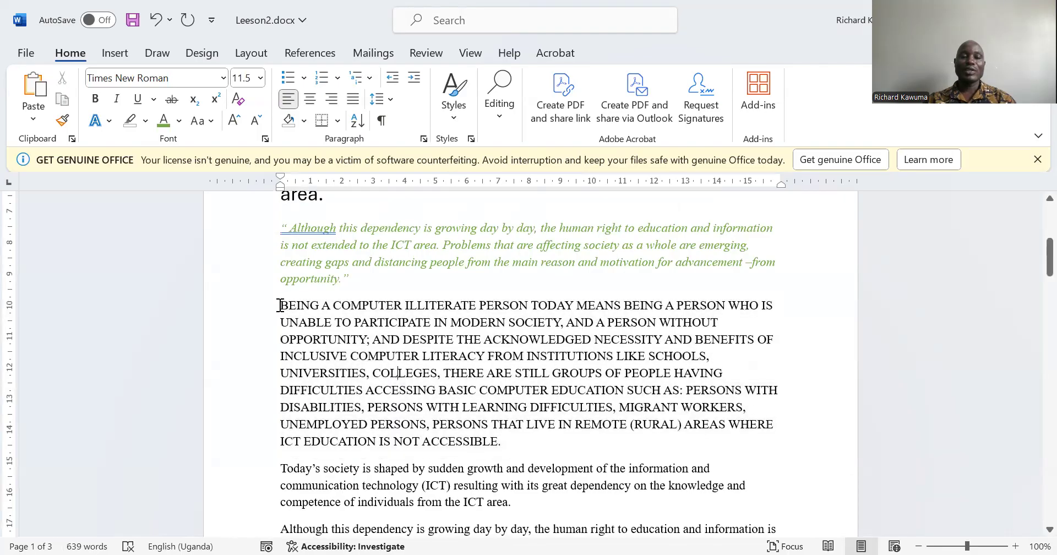
left_click_drag(303, 305, 404, 306)
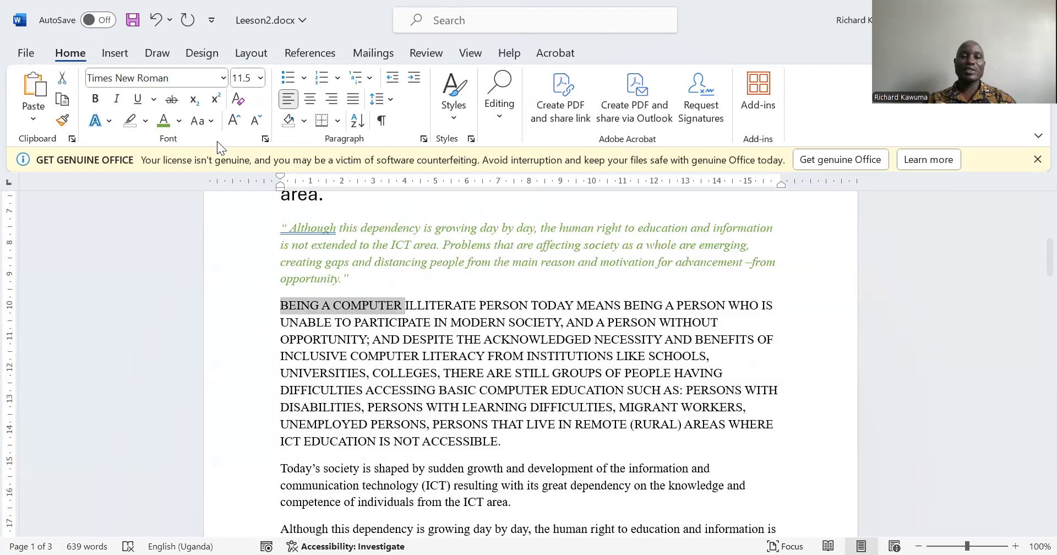
left_click(313, 303)
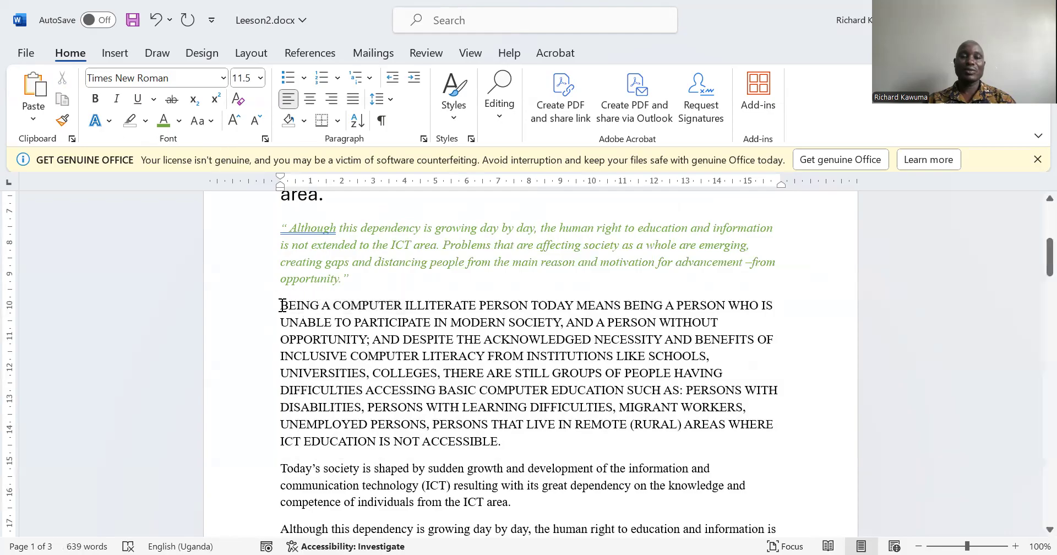
left_click_drag(288, 306, 371, 312)
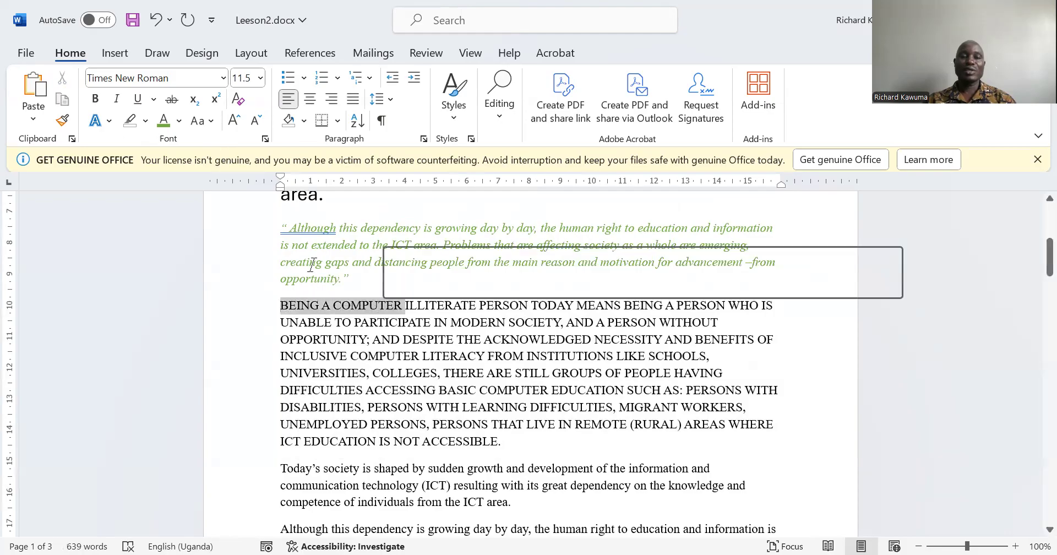
left_click(212, 121)
left_click(229, 172)
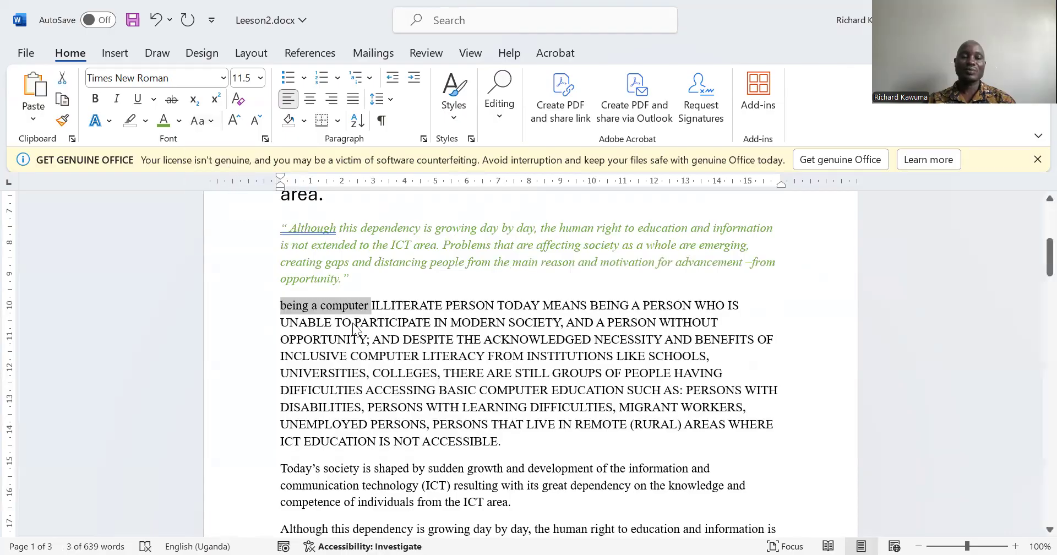
left_click(378, 355)
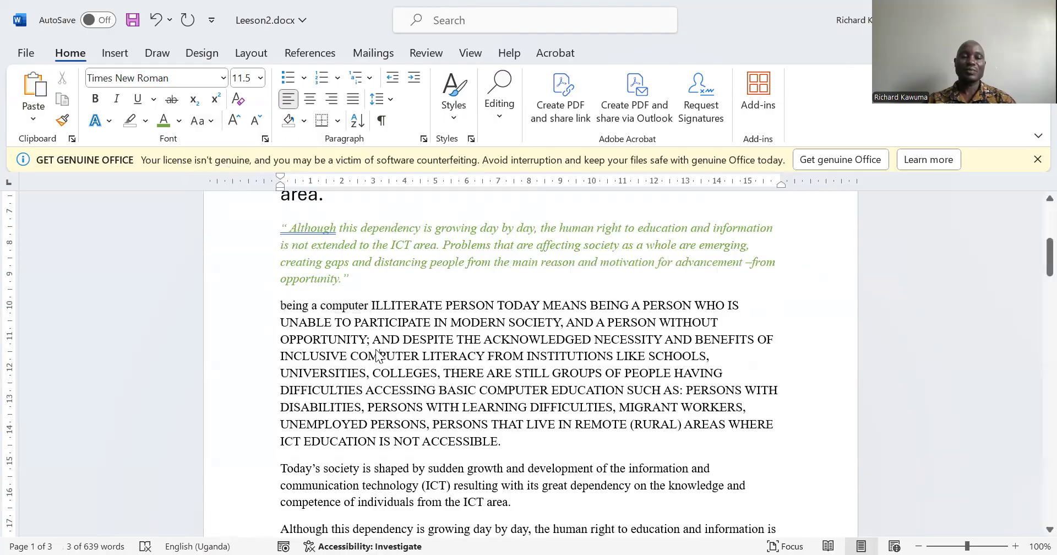
Apply Capitalize Each Word to the whole first paragraph starting "Today's society is shaped" and deselect it.
left_click(205, 122)
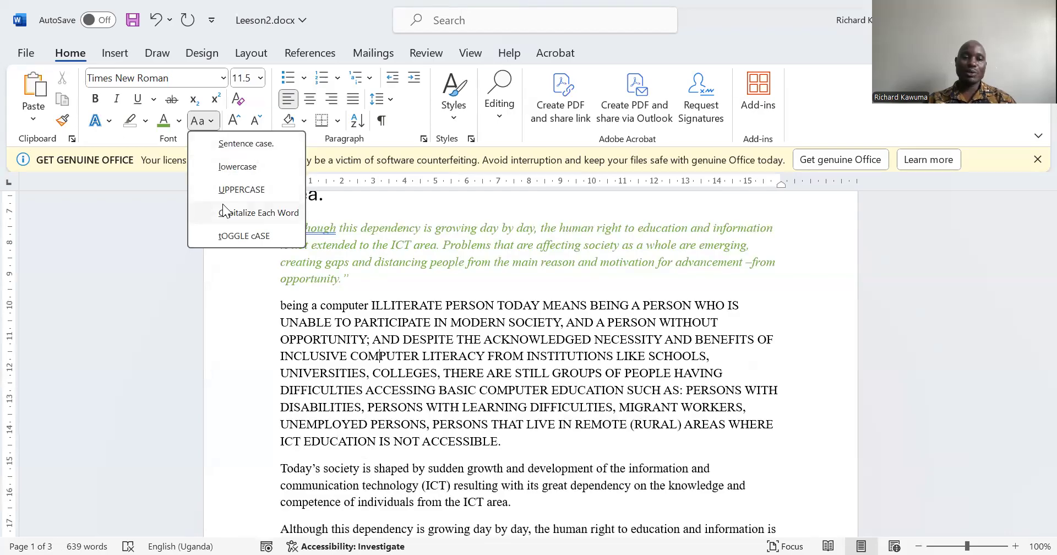
left_click(331, 333)
scroll(284, 306, "up", 3)
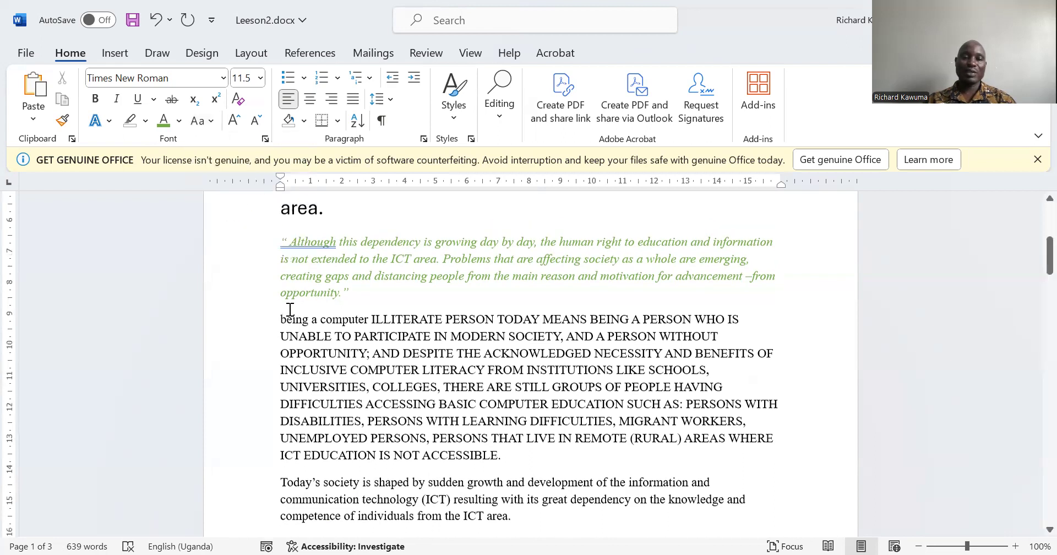
left_click_drag(282, 239, 335, 344)
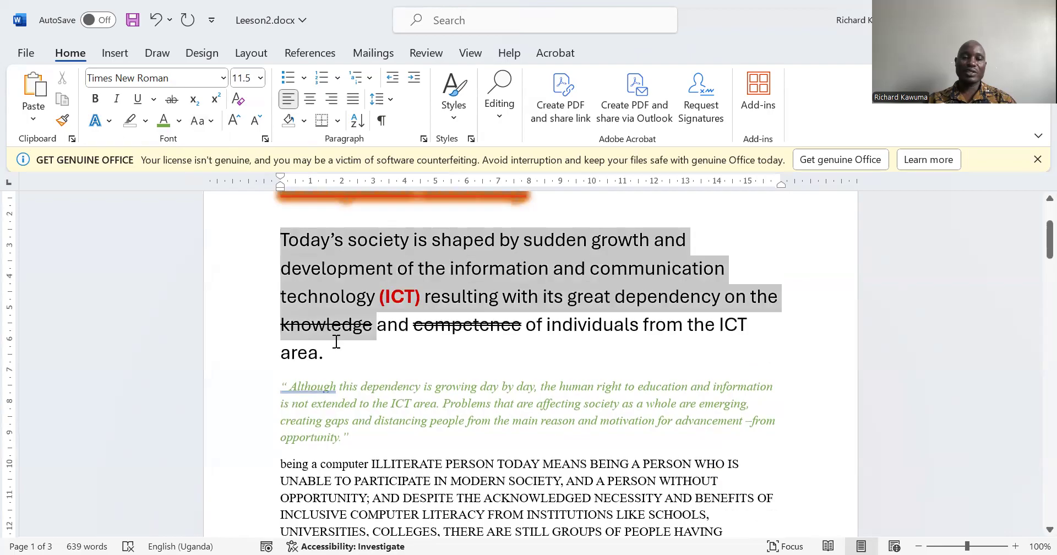
left_click(214, 122)
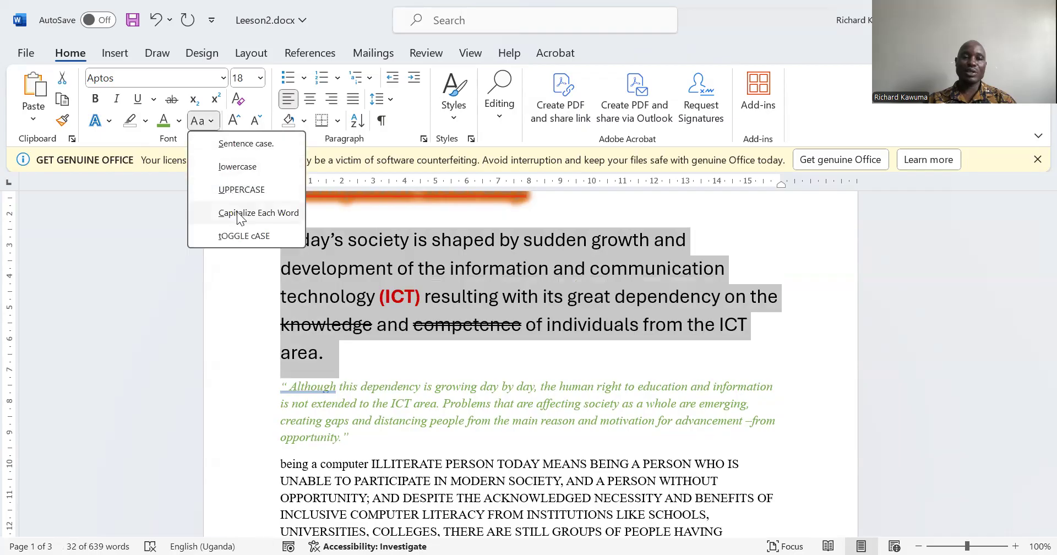
left_click(236, 213)
left_click(344, 240)
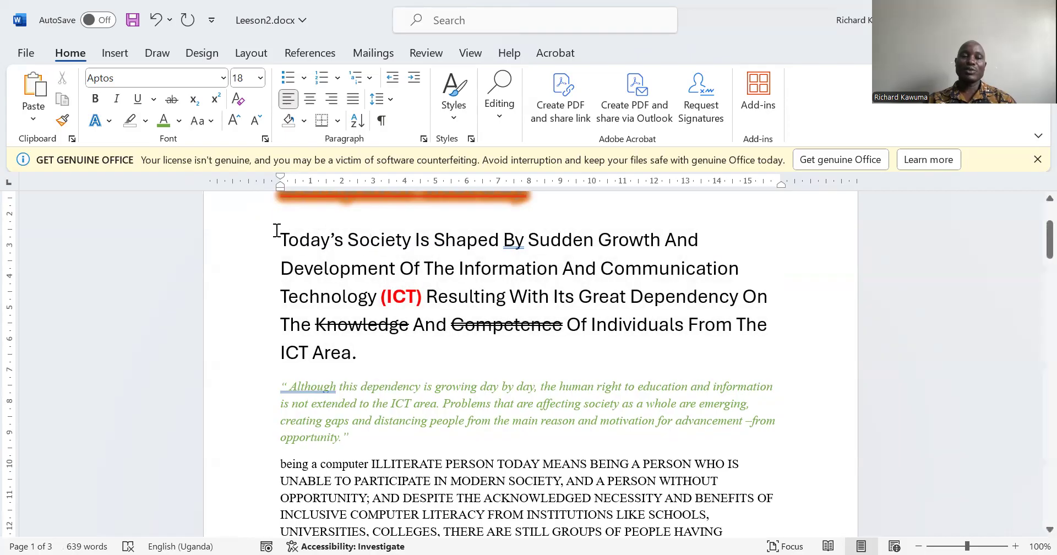
Apply tOGGLE cASE to the whole first paragraph below the title and deselect it.
left_click_drag(277, 231, 357, 353)
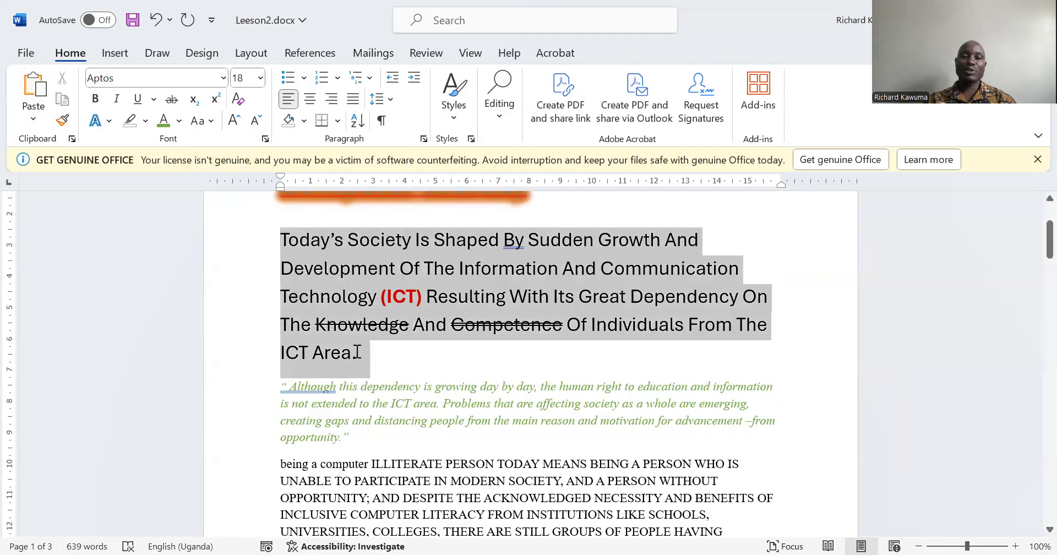
left_click(214, 122)
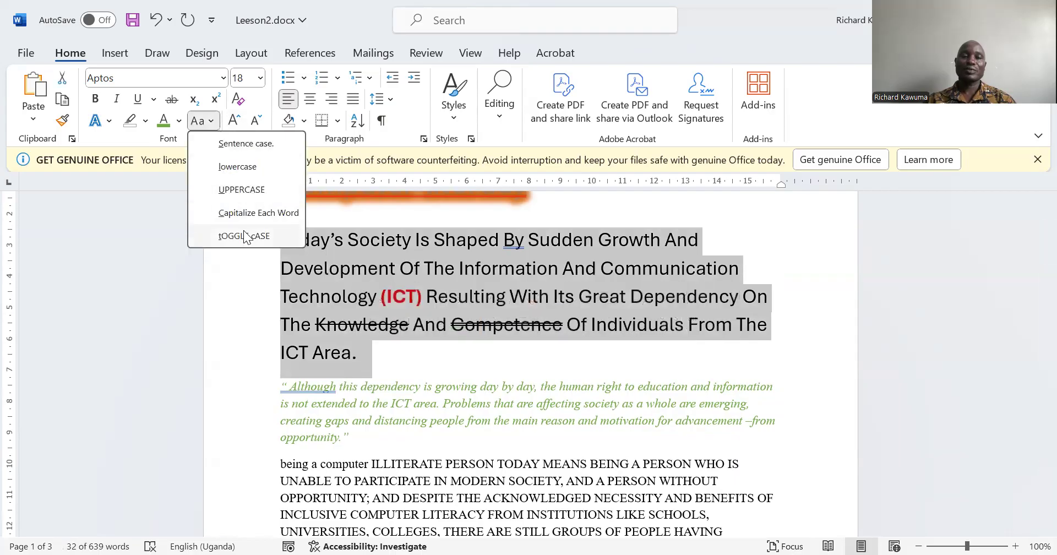
left_click(243, 230)
left_click(336, 268)
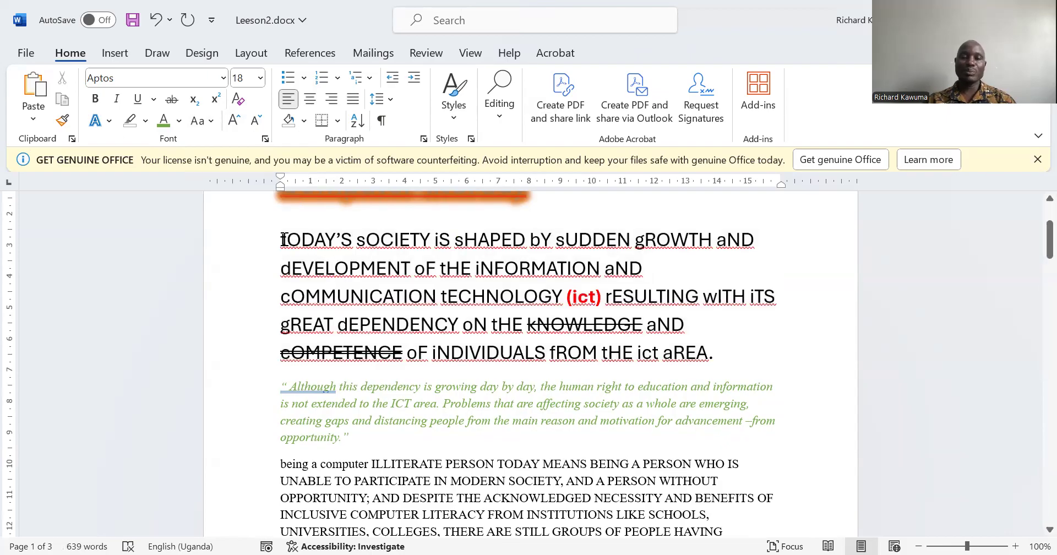
Change the whole first paragraph starting "Today's society is shaped" to sentence case, deselect it and save the document.
left_click_drag(277, 239, 719, 350)
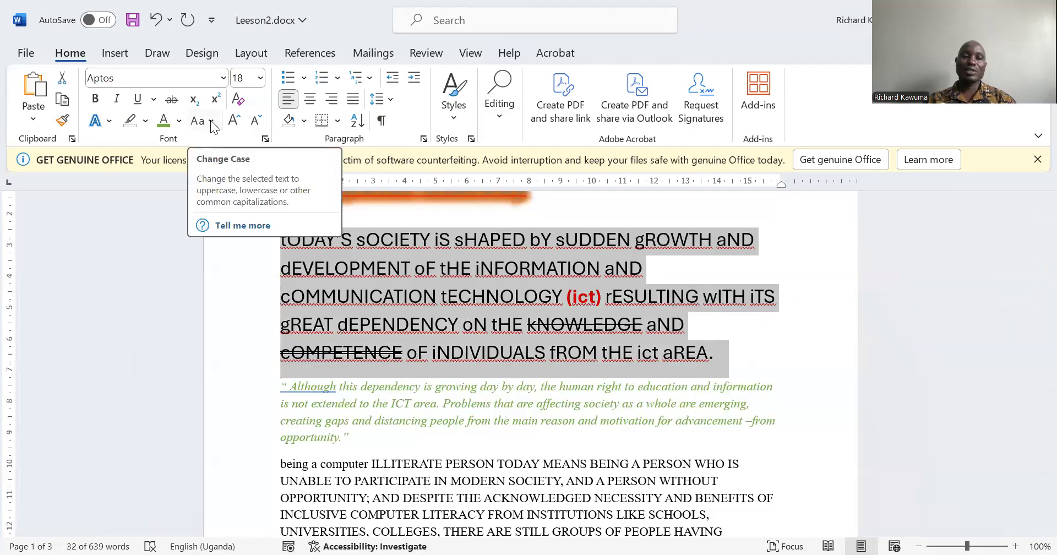
key("shift+F3")
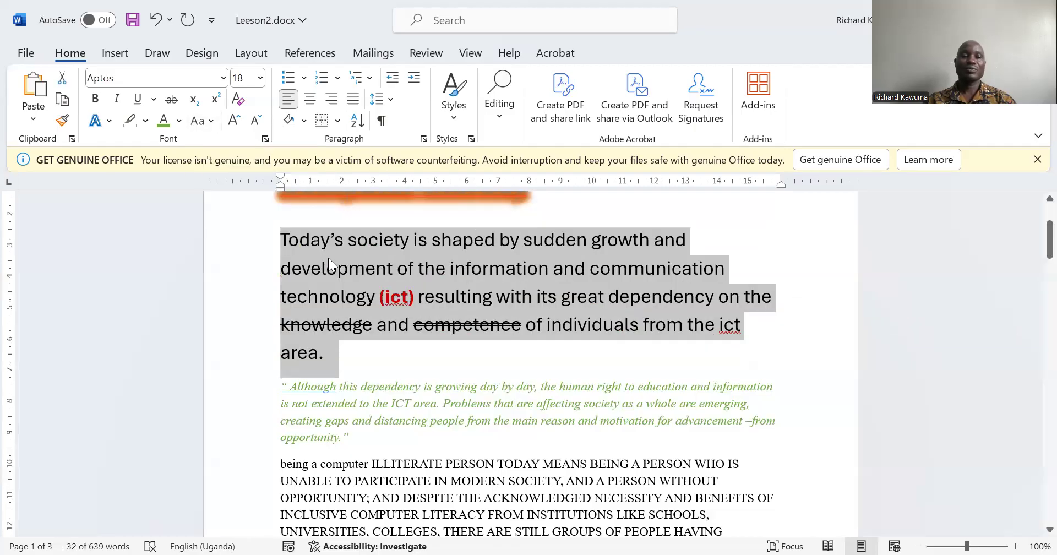
left_click(328, 258)
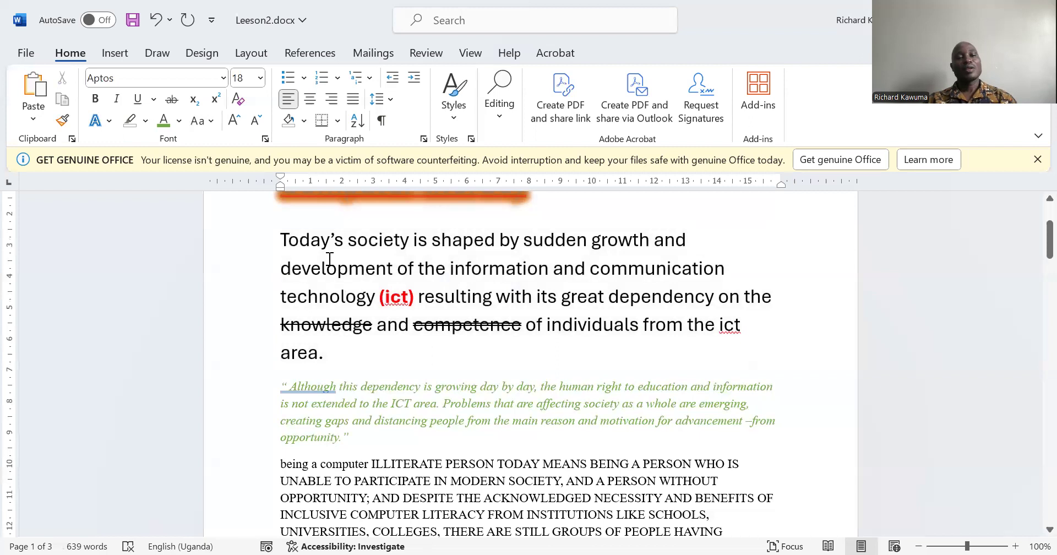
scroll(353, 297, "up", 3)
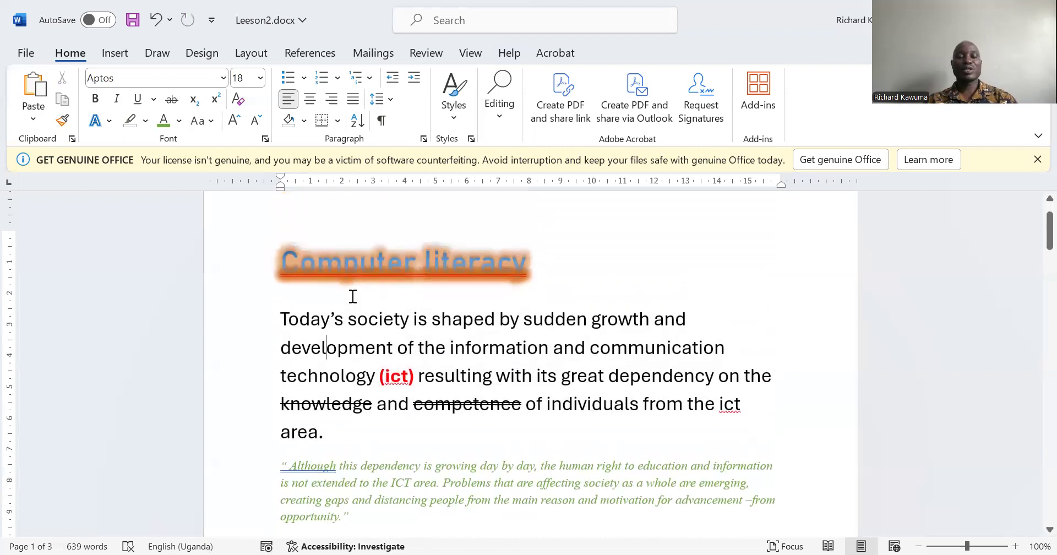
key("ctrl+s")
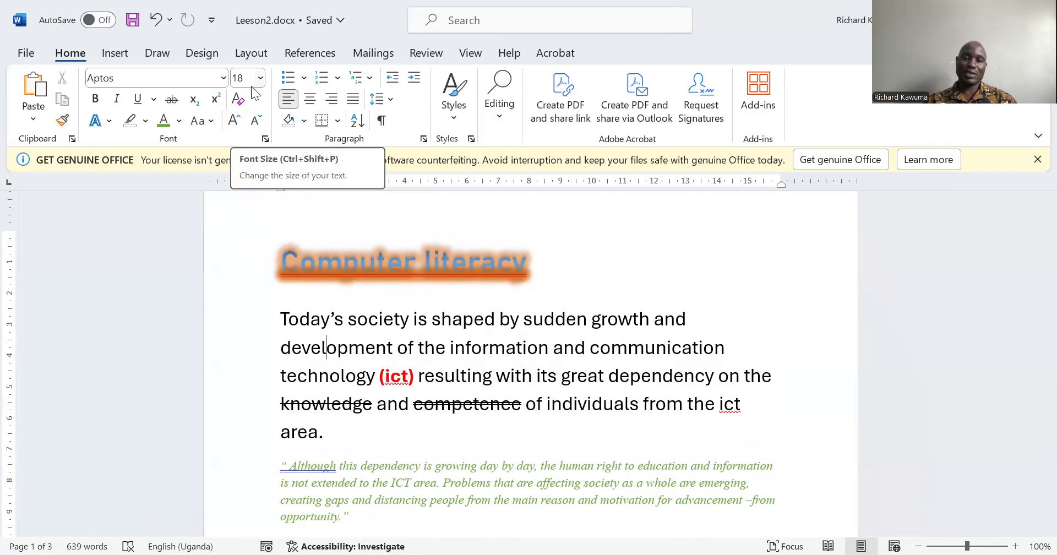
Select the whole first paragraph below the title and increase its font size stepwise to 26.
left_click_drag(279, 314, 339, 438)
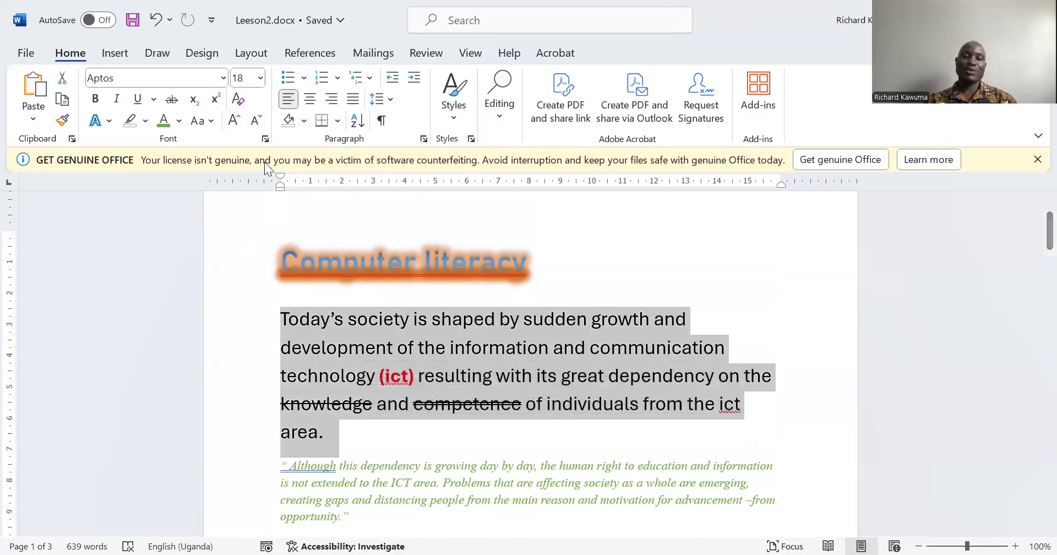
left_click(234, 121)
left_click(234, 121)
left_click(233, 121)
left_click(234, 122)
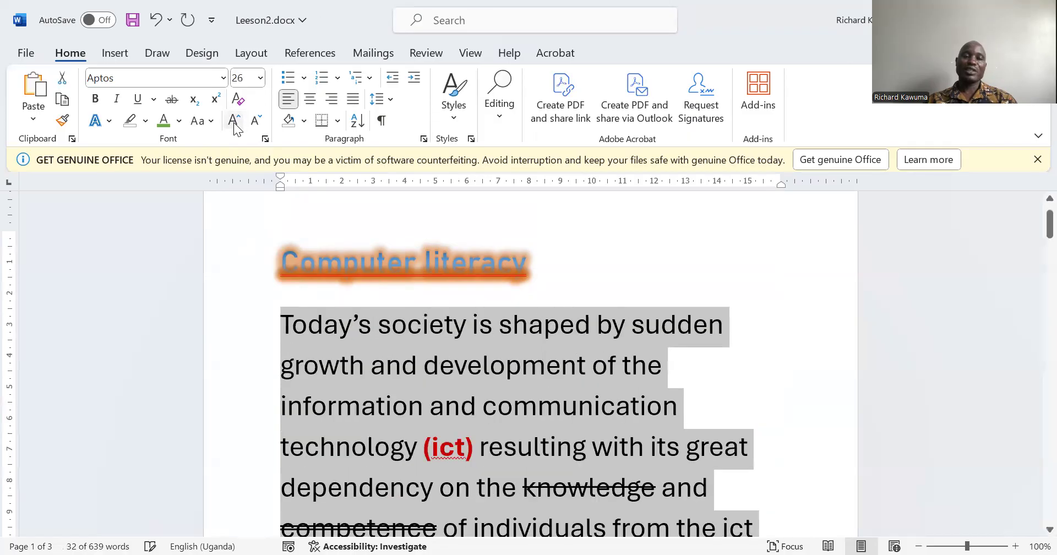
Decrease the first paragraph's font size stepwise to 16 and deselect it.
left_click(255, 121)
left_click(254, 121)
left_click(255, 121)
left_click(254, 121)
left_click(255, 121)
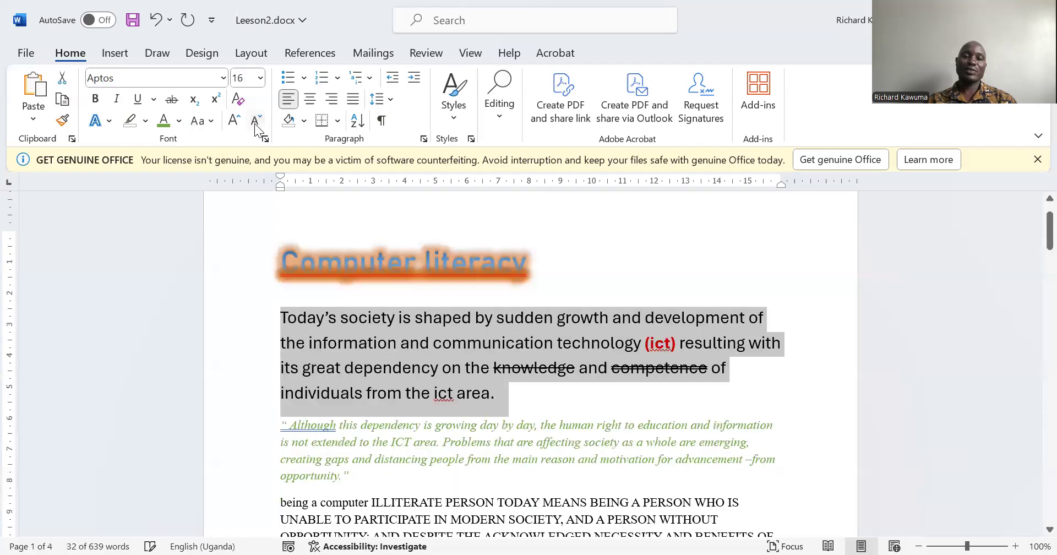
left_click(372, 316)
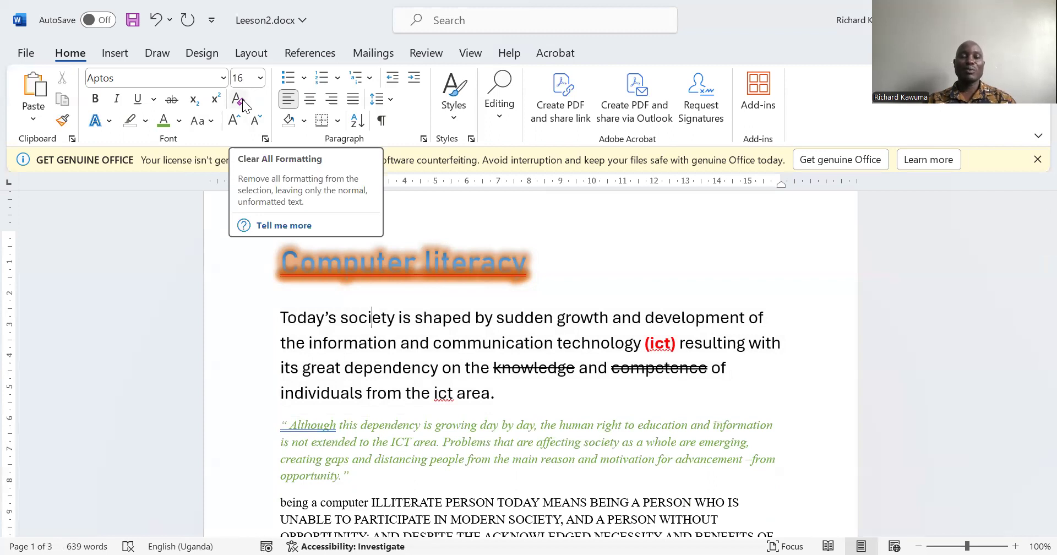
Clear all formatting from the entire document and deselect the text.
left_click(350, 302)
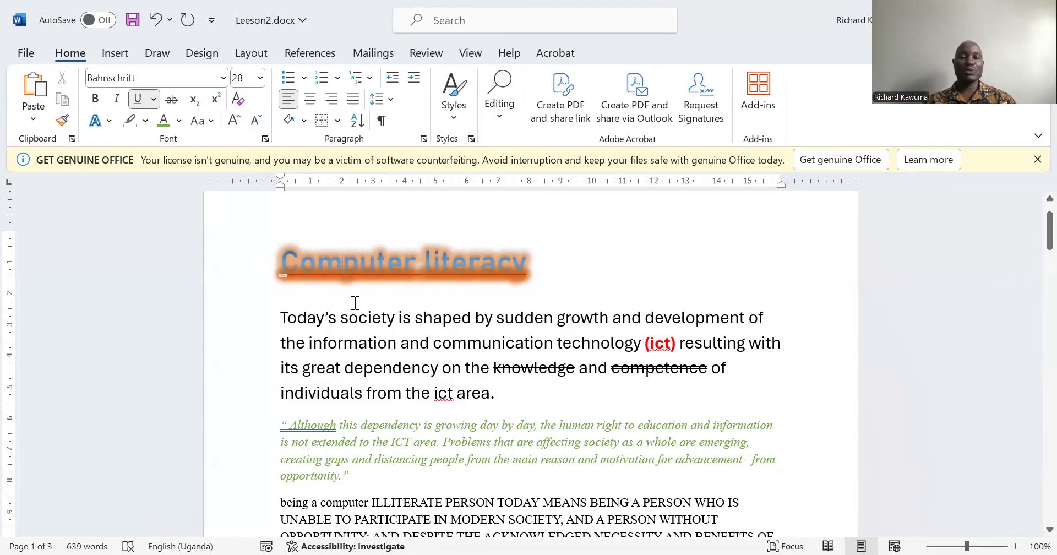
key("ctrl+a")
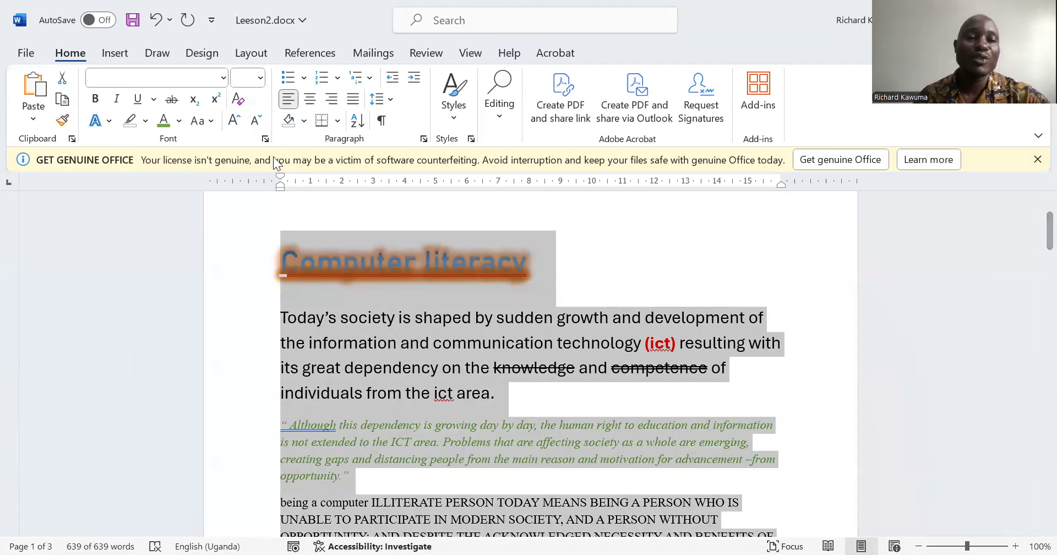
left_click(238, 100)
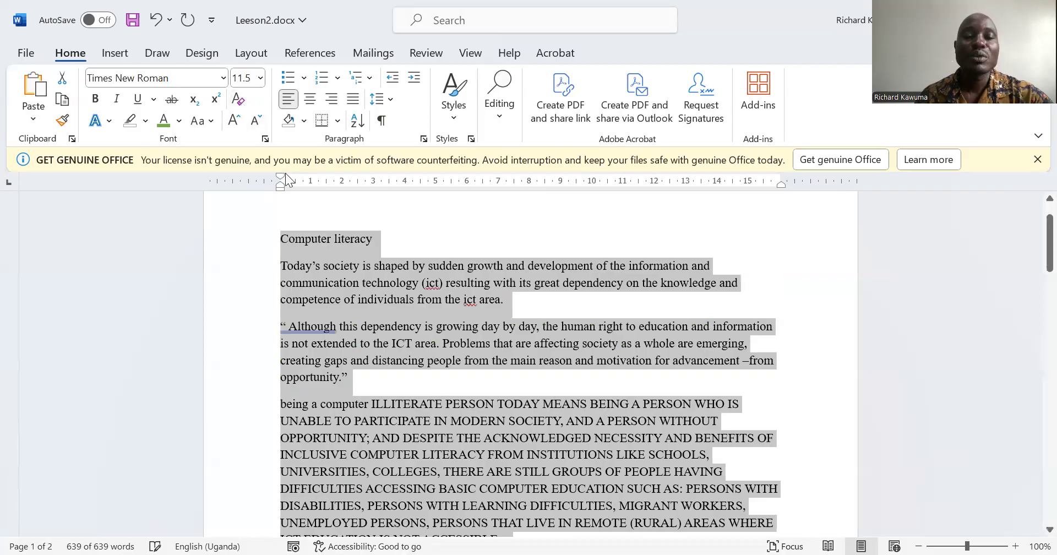
scroll(406, 359, "down", 2)
scroll(407, 360, "up", 4)
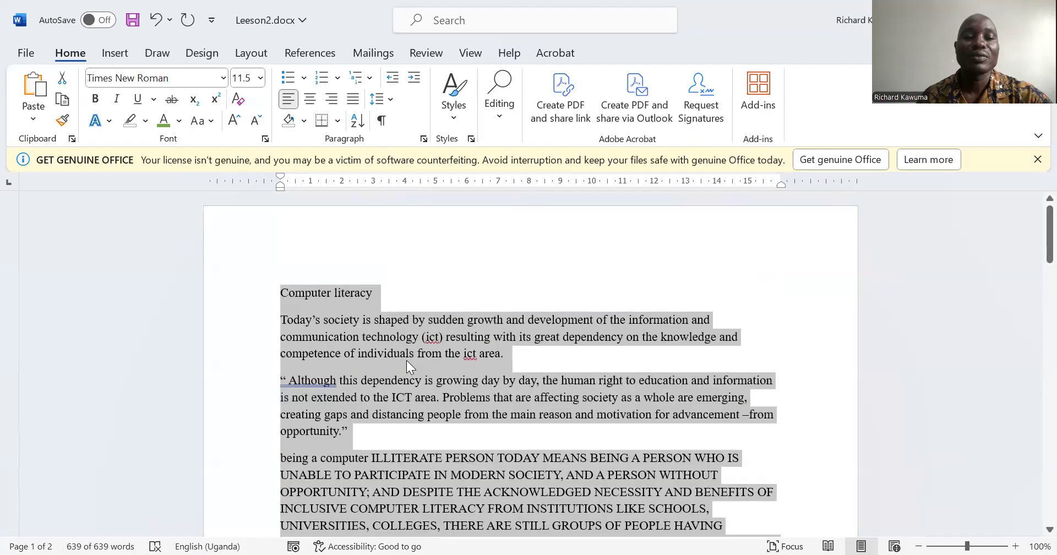
left_click(406, 360)
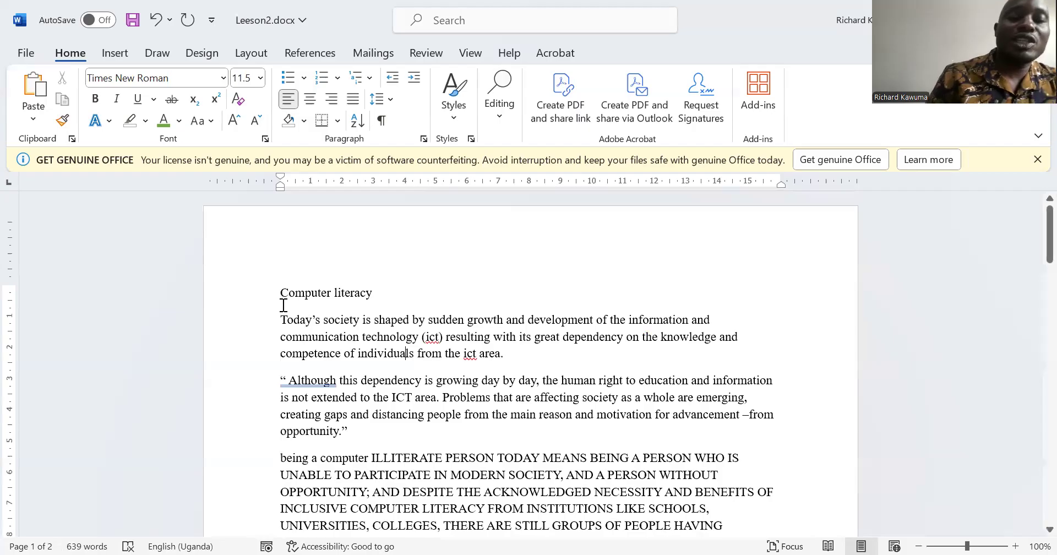
Set the title "Computer literacy" in the Abadi font at size 18.
left_click_drag(281, 293, 381, 295)
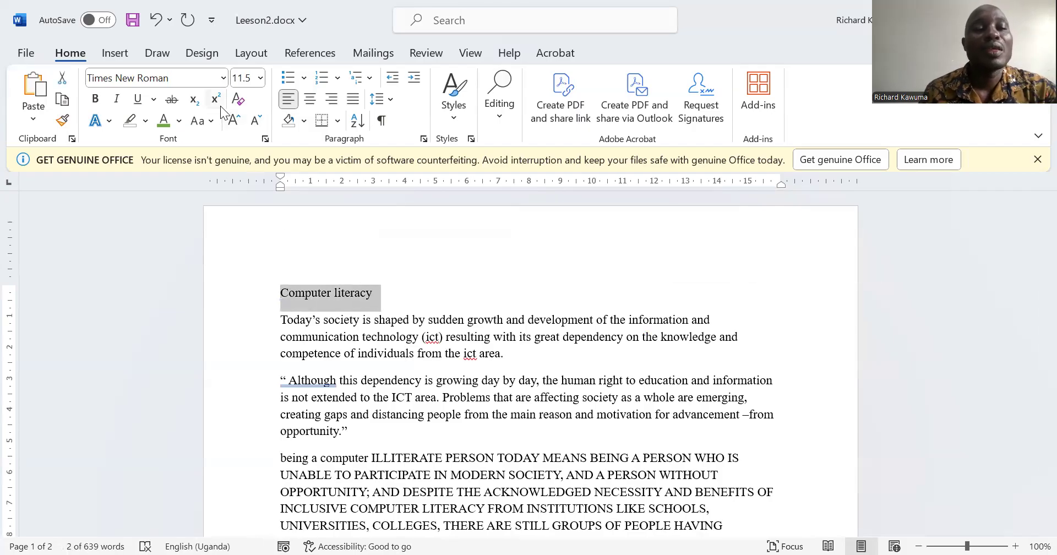
left_click(222, 78)
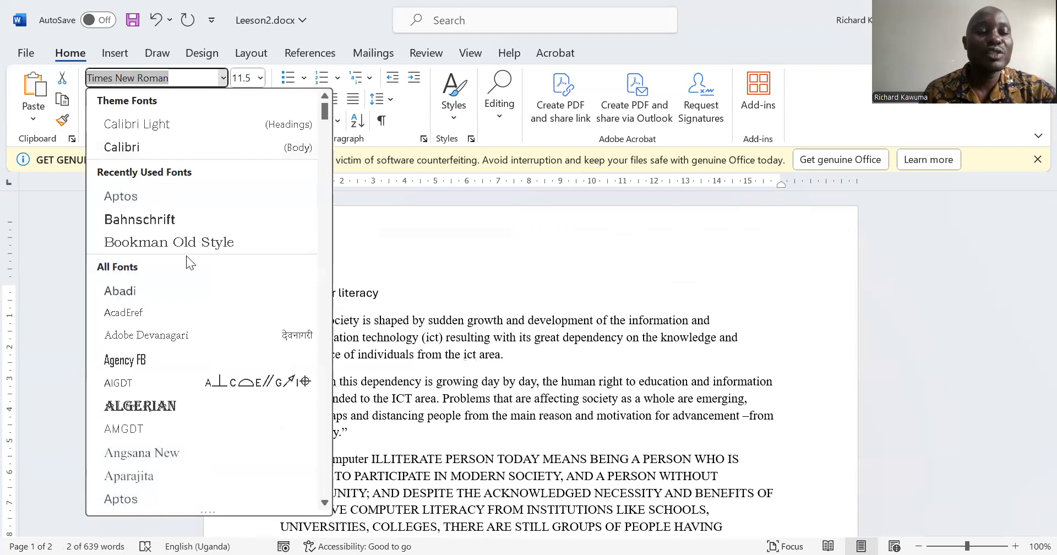
left_click(167, 290)
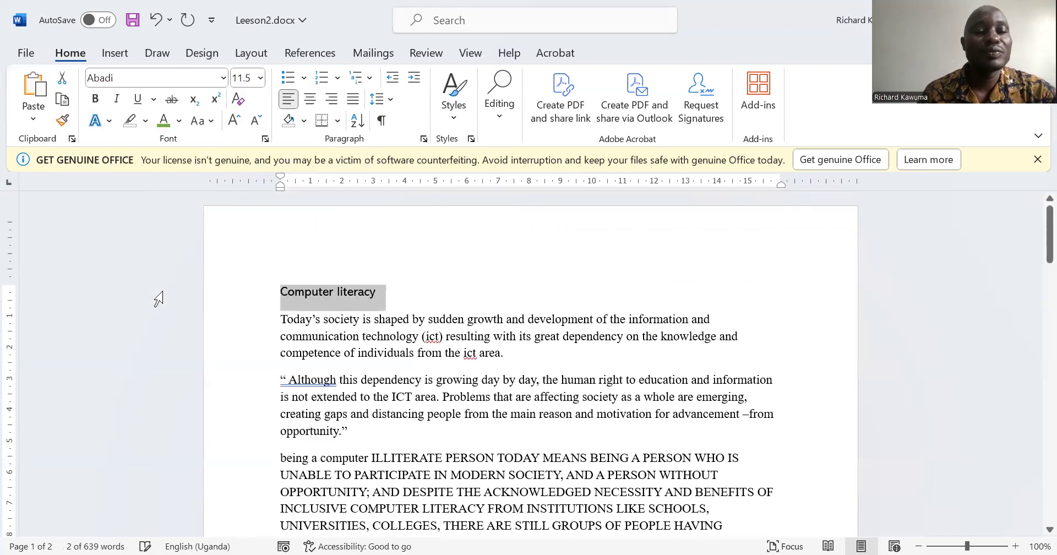
left_click(260, 78)
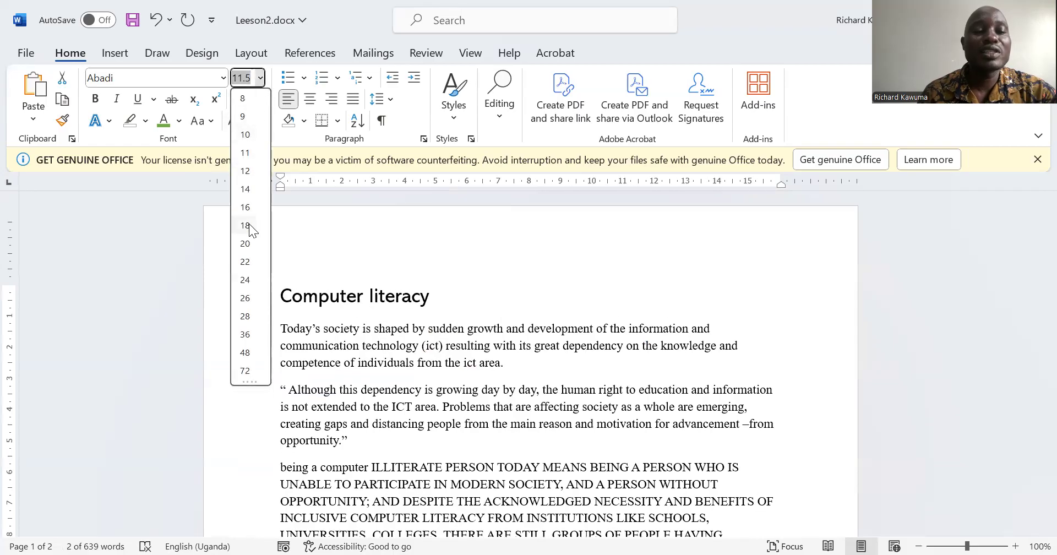
left_click(249, 224)
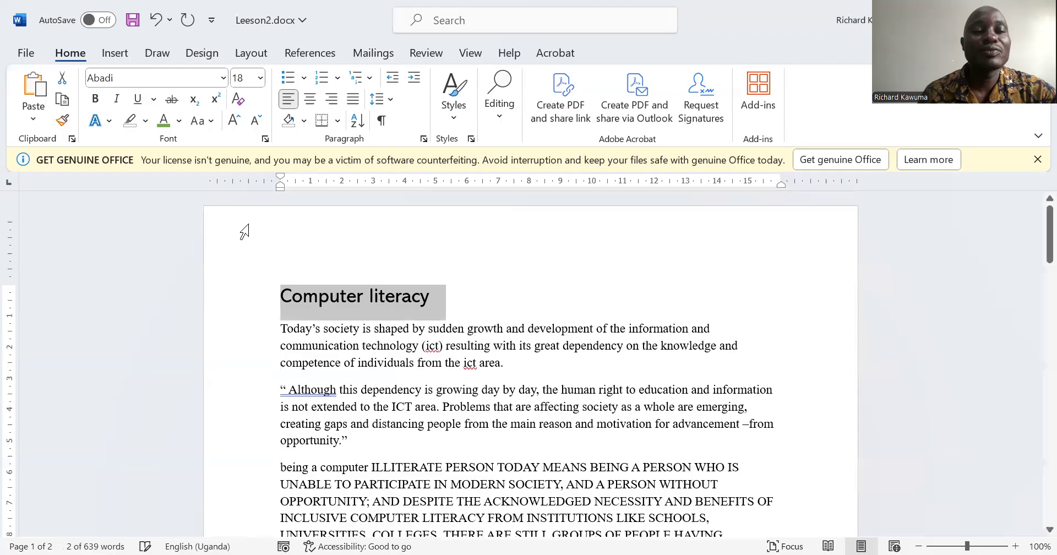
Colour the title "Computer literacy" standard red, give it a double underline and italics, and deselect it.
left_click(179, 121)
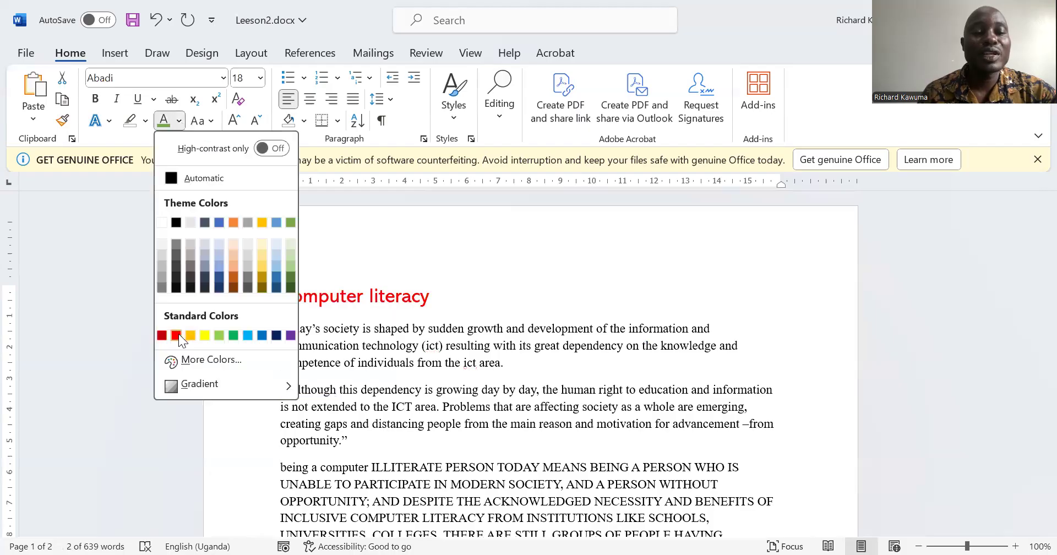
left_click(178, 333)
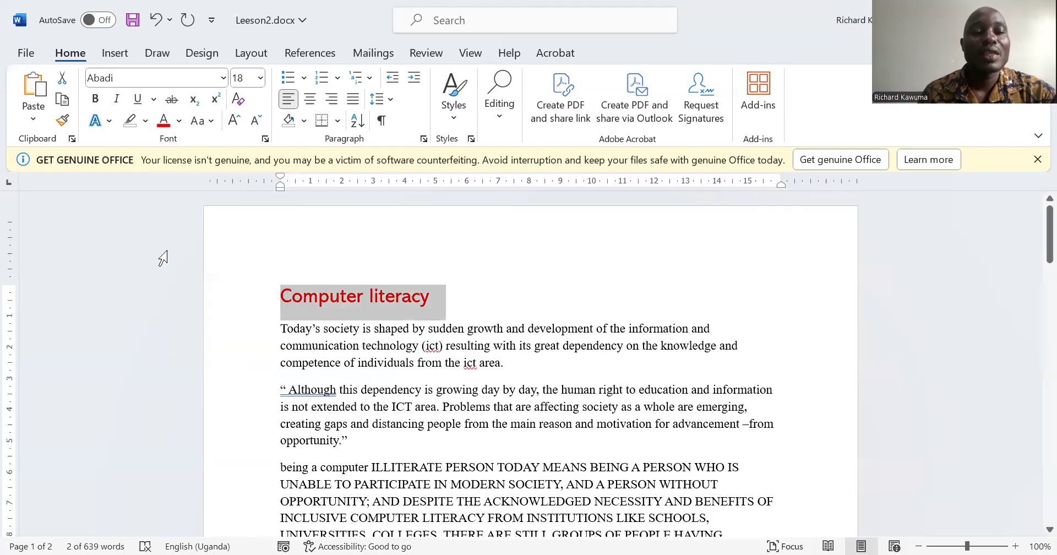
left_click(138, 103)
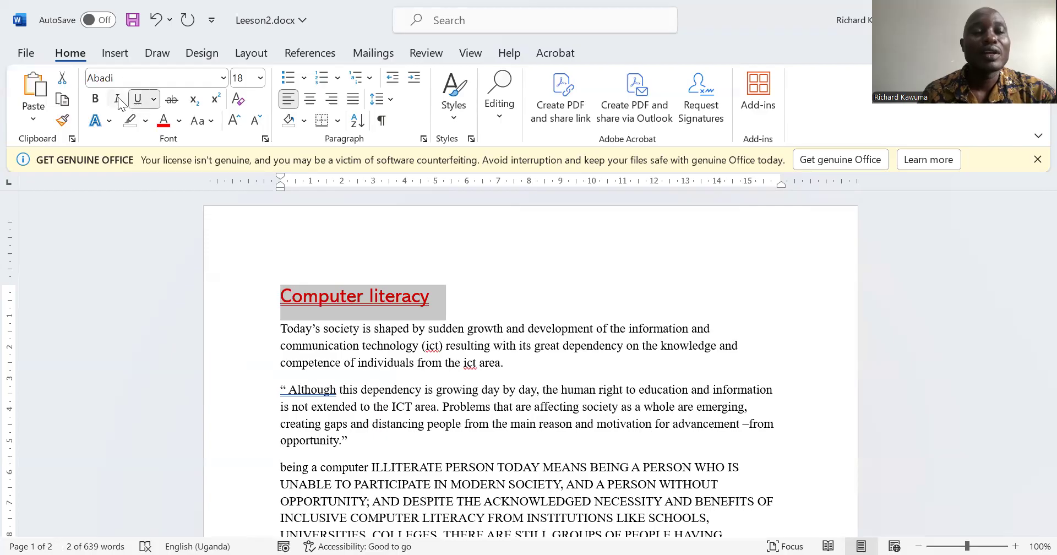
left_click(116, 99)
left_click(457, 304)
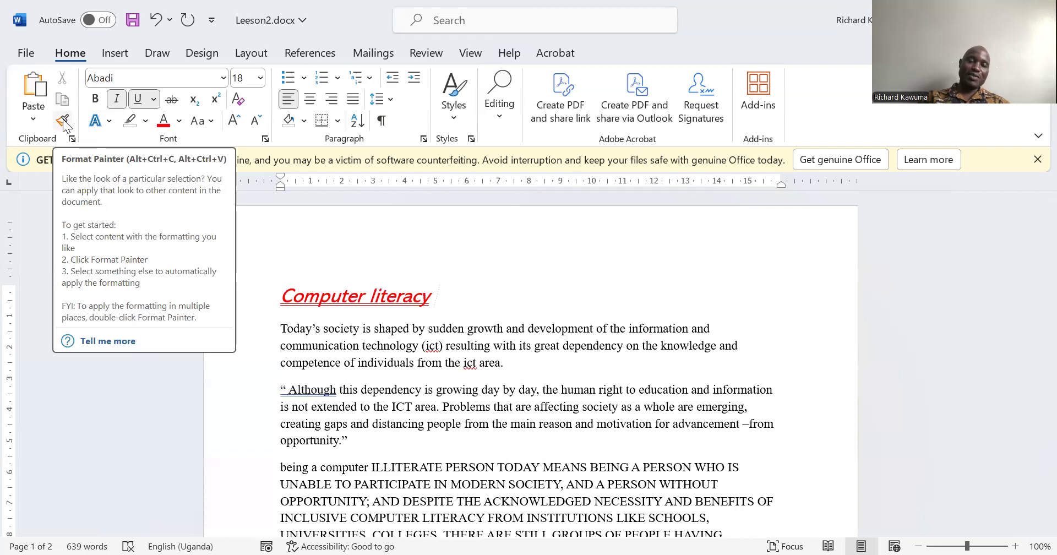
Copy the title's formatting with Format Painter onto the whole quoted paragraph starting "Although this dependency is growing" and deselect it.
scroll(356, 350, "down", 1)
scroll(357, 350, "down", 2)
scroll(288, 349, "up", 2)
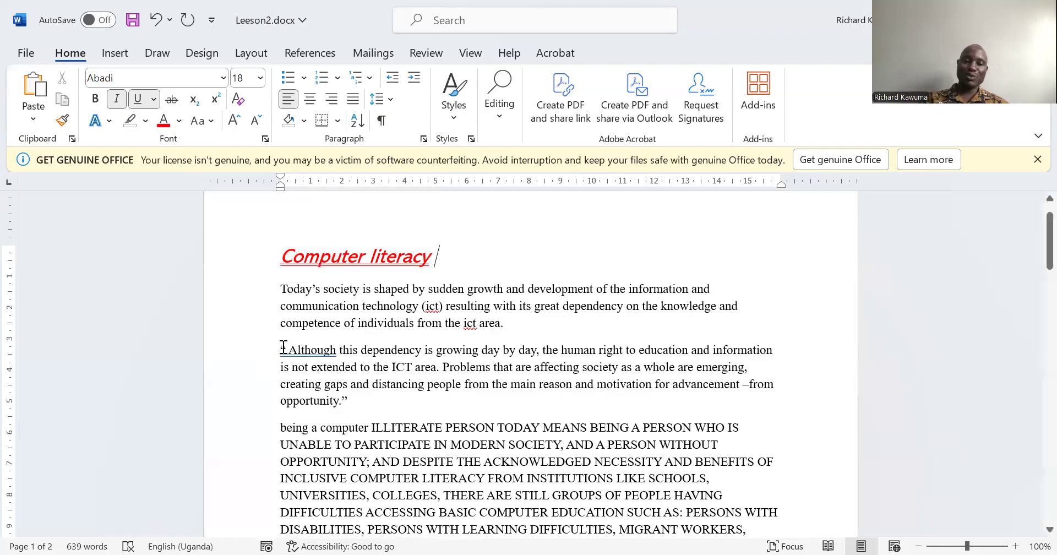
left_click_drag(282, 347, 354, 405)
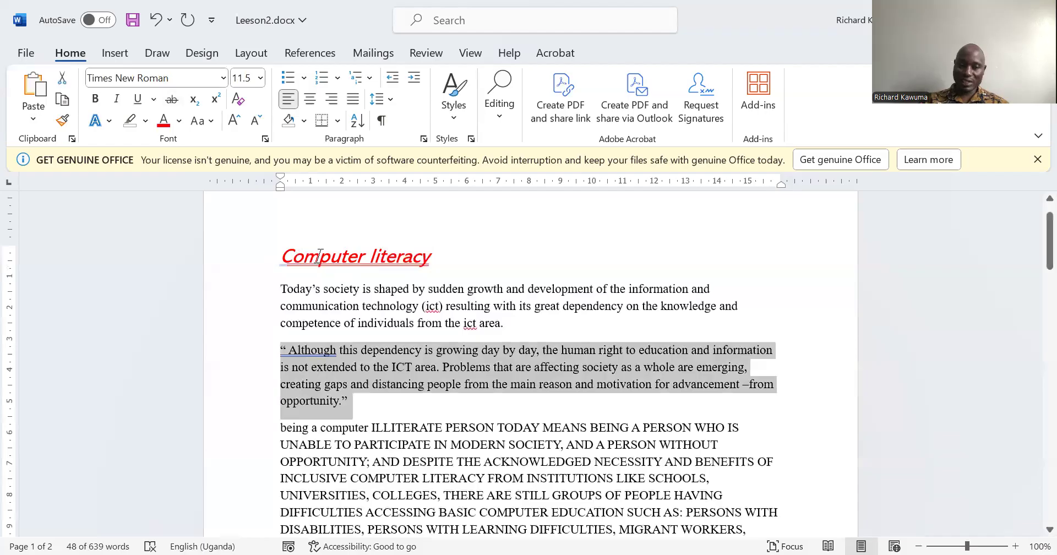
left_click(357, 256)
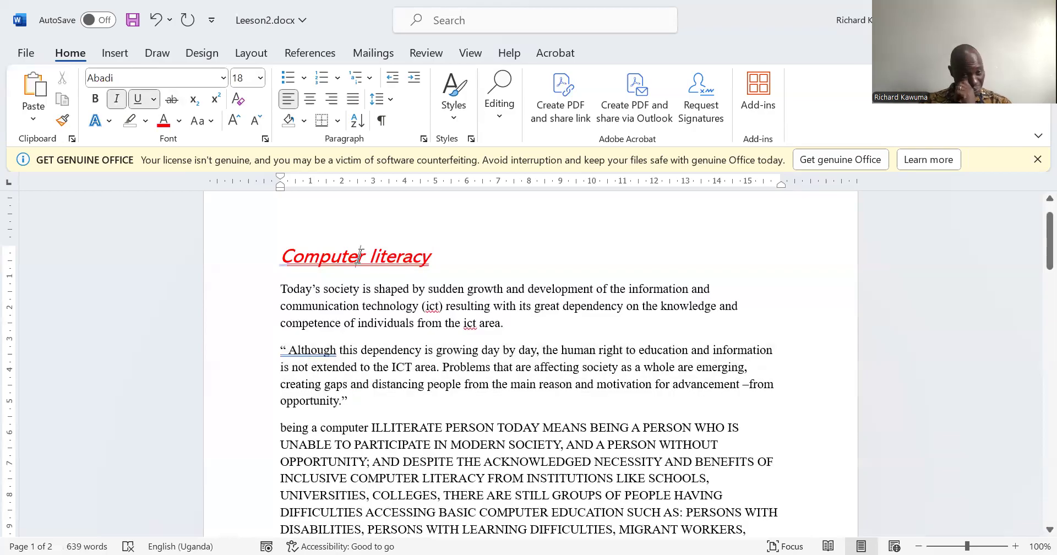
left_click_drag(278, 254, 417, 259)
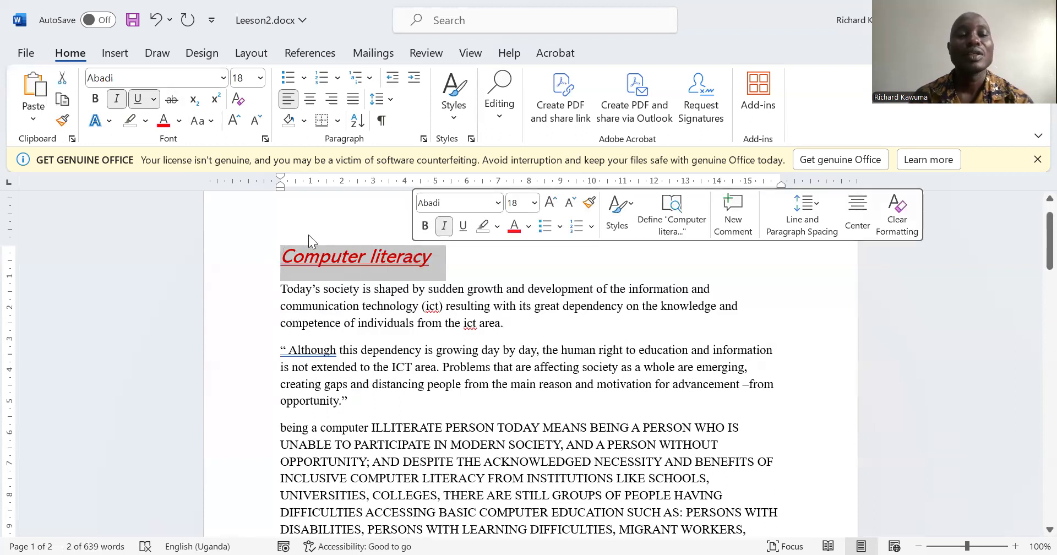
left_click(62, 121)
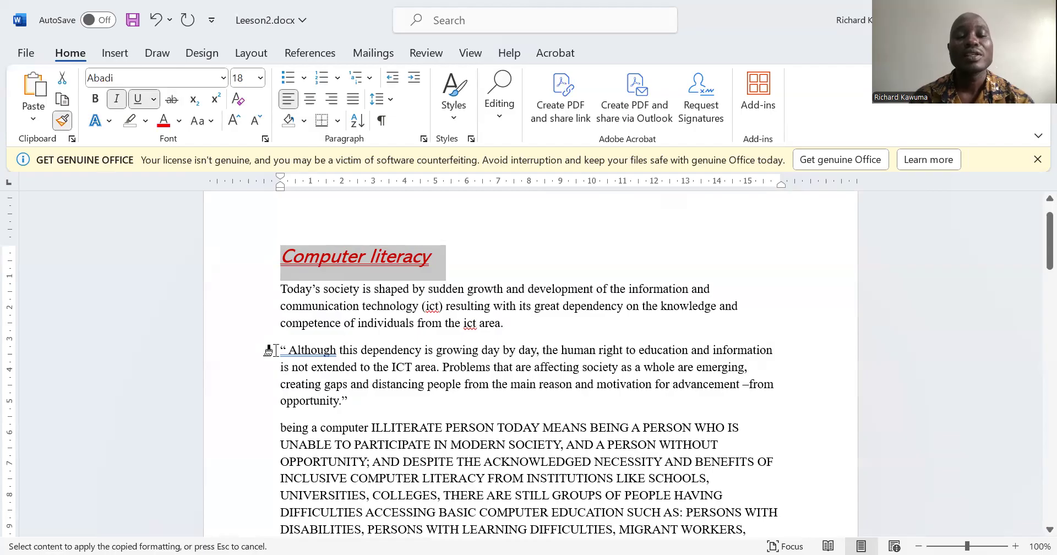
left_click_drag(268, 350, 359, 405)
left_click(399, 425)
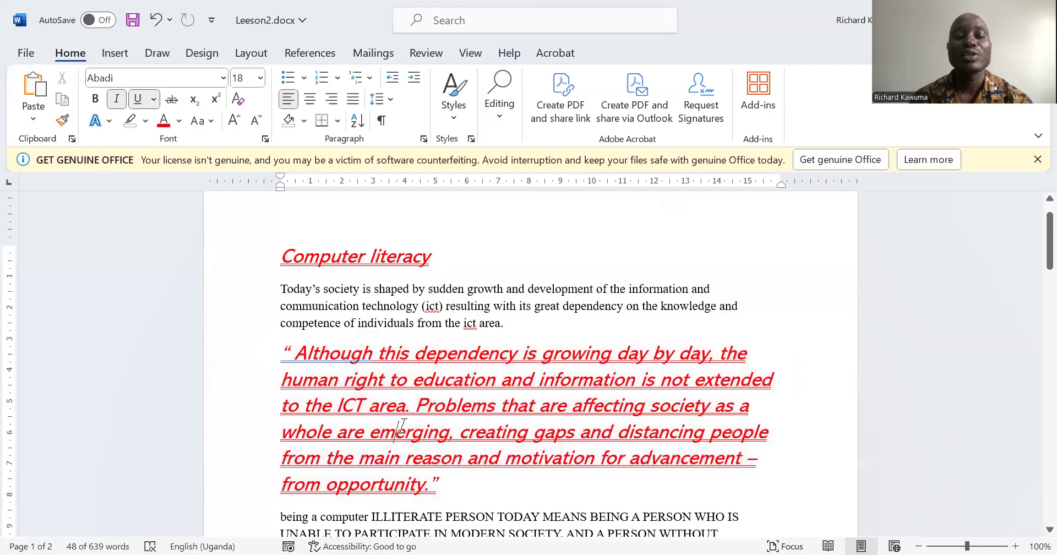
Set the word "Today's" at the start of the first paragraph in Aptos at size 16.
scroll(402, 425, "down", 2)
scroll(401, 425, "down", 1)
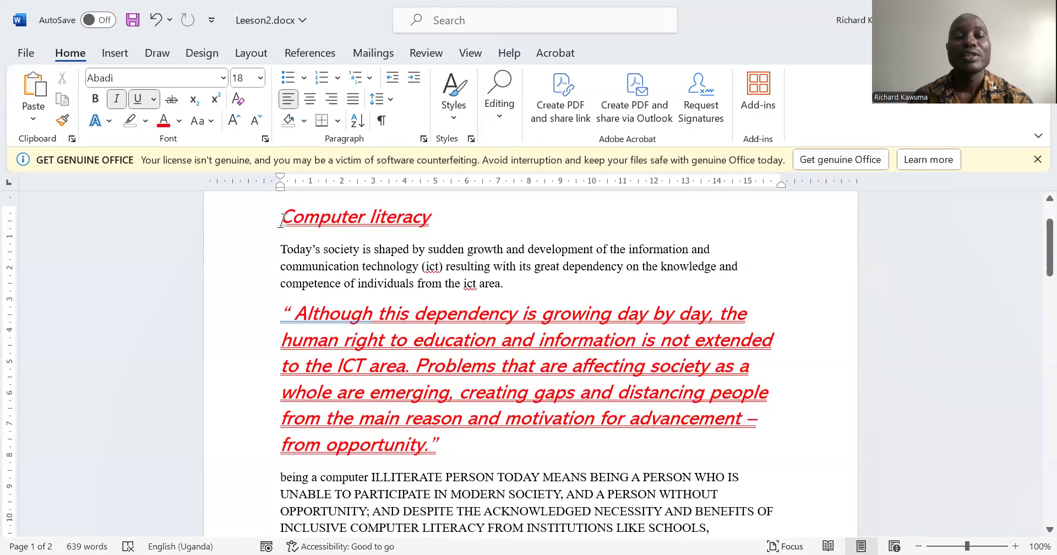
left_click_drag(282, 249, 318, 254)
left_click(223, 78)
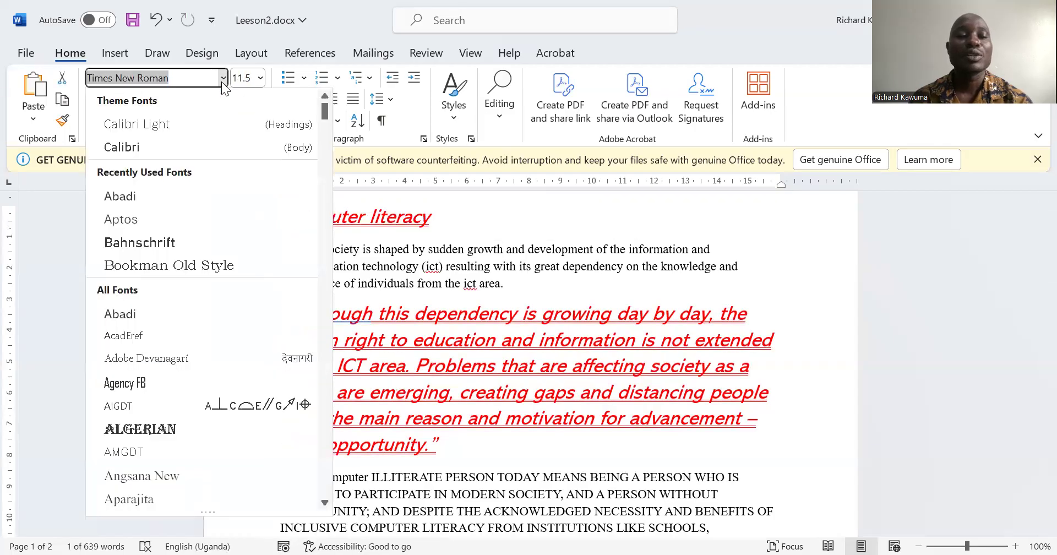
left_click(121, 219)
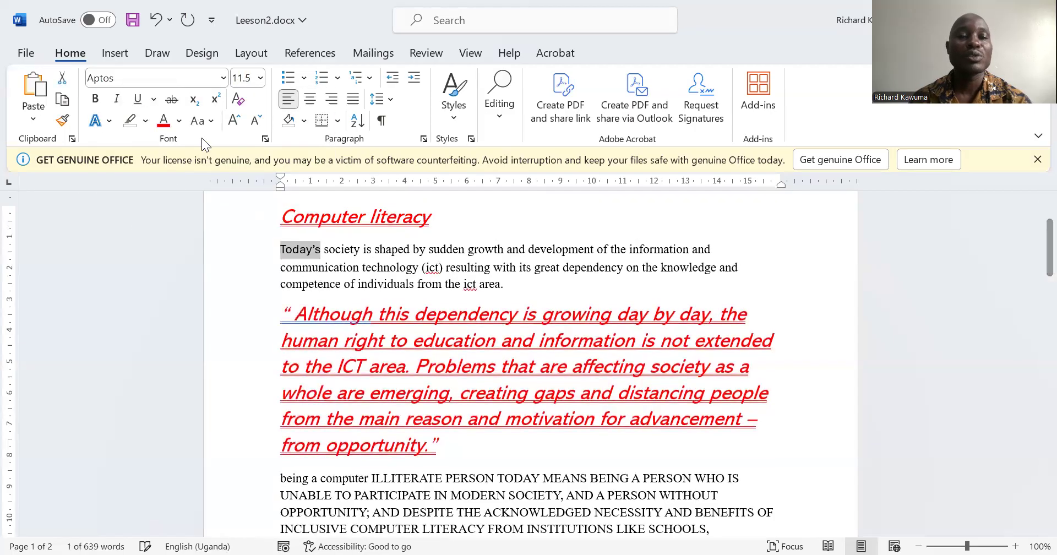
left_click(259, 79)
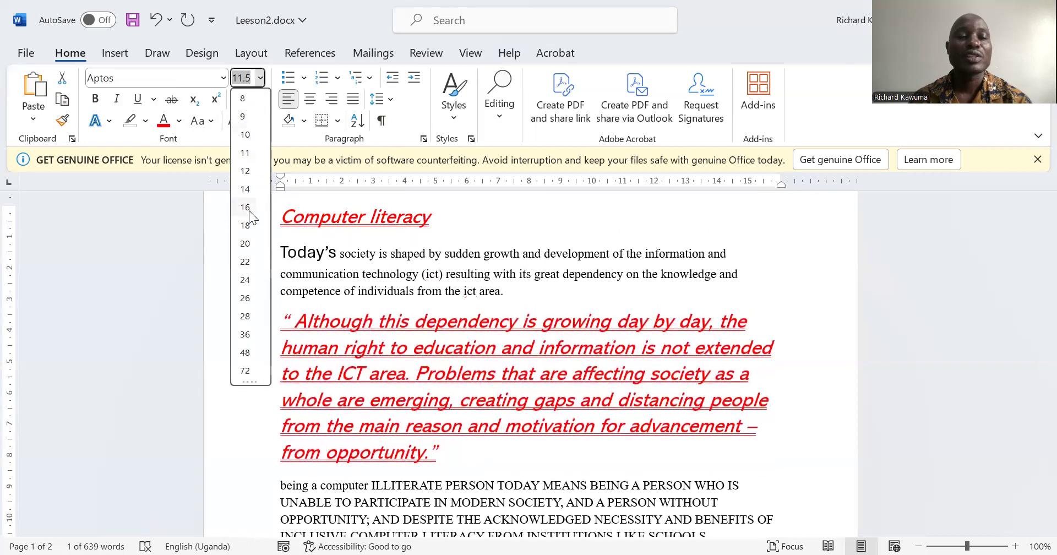
left_click(249, 209)
Colour the word "Today's" standard blue and deselect it.
left_click(179, 121)
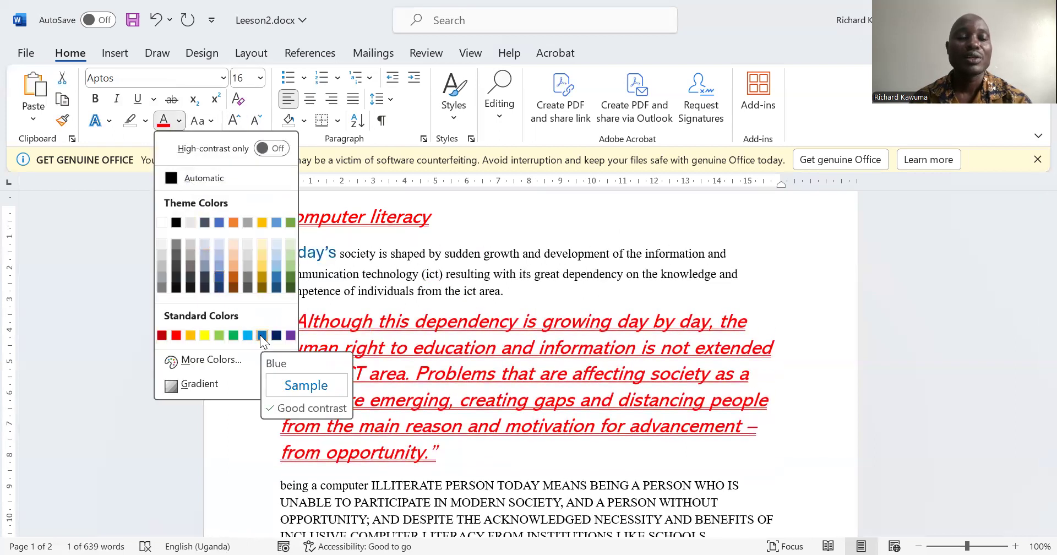
left_click(261, 335)
left_click(374, 282)
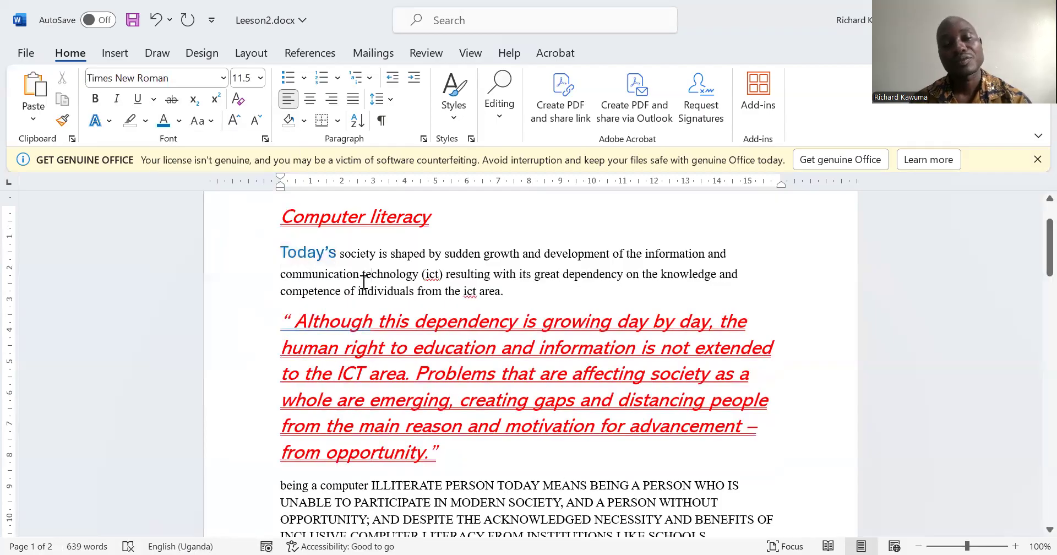
Copy the formatting of the word "Today's" with Format Painter onto "being a computer ILLITERATE PERSON" through "AND A PERSON WITHOUT" and deselect it.
scroll(341, 298, "down", 3)
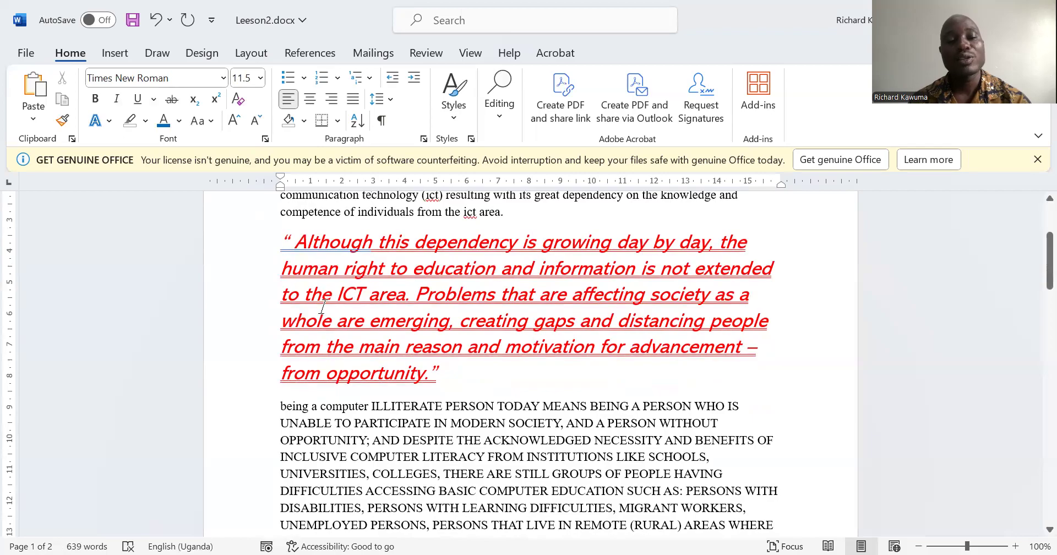
scroll(322, 297, "up", 1)
scroll(322, 296, "up", 2)
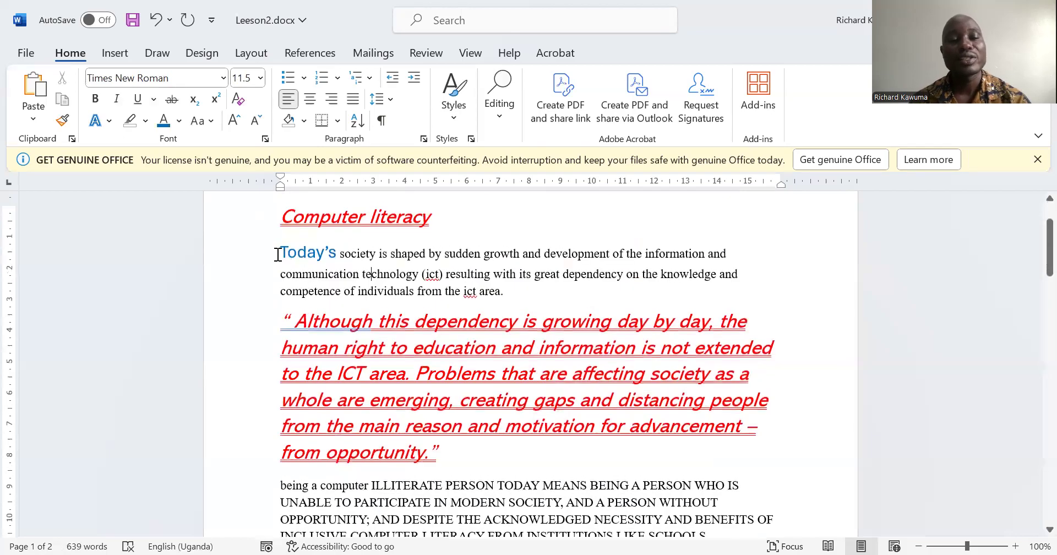
left_click_drag(278, 254, 332, 251)
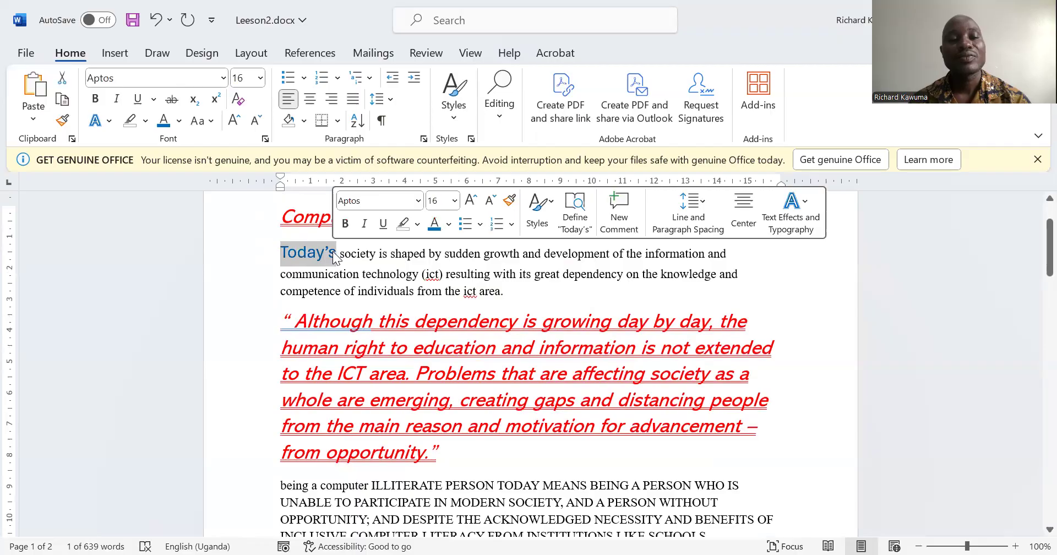
left_click(65, 120)
scroll(350, 385, "down", 2)
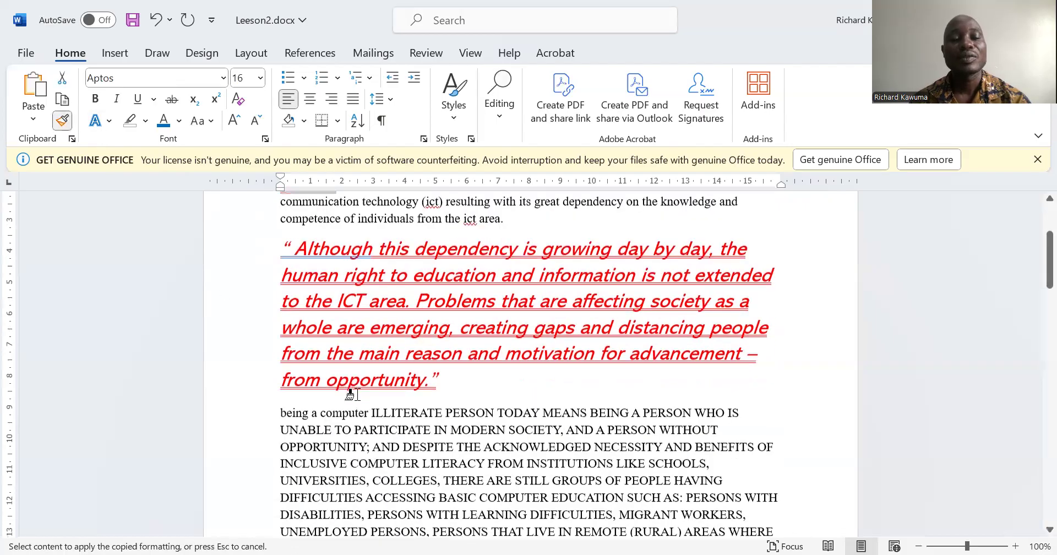
scroll(276, 364, "down", 1)
mouse_move(272, 364)
left_mouse_down()
mouse_move(339, 383)
mouse_move(695, 390)
left_mouse_up()
left_click(635, 406)
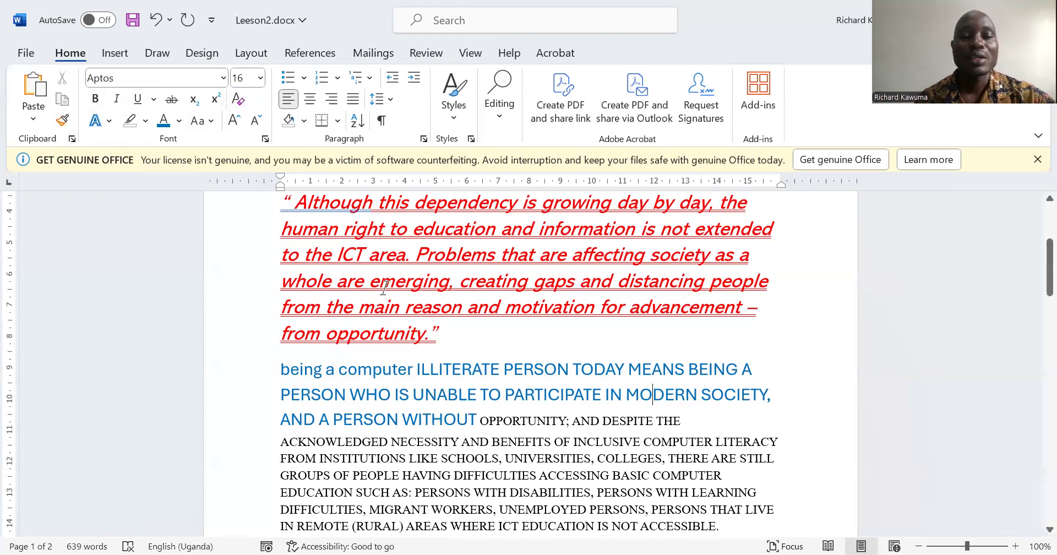
Look through the document from the title down to the short formula lines at the end of page 2.
scroll(387, 286, "down", 2)
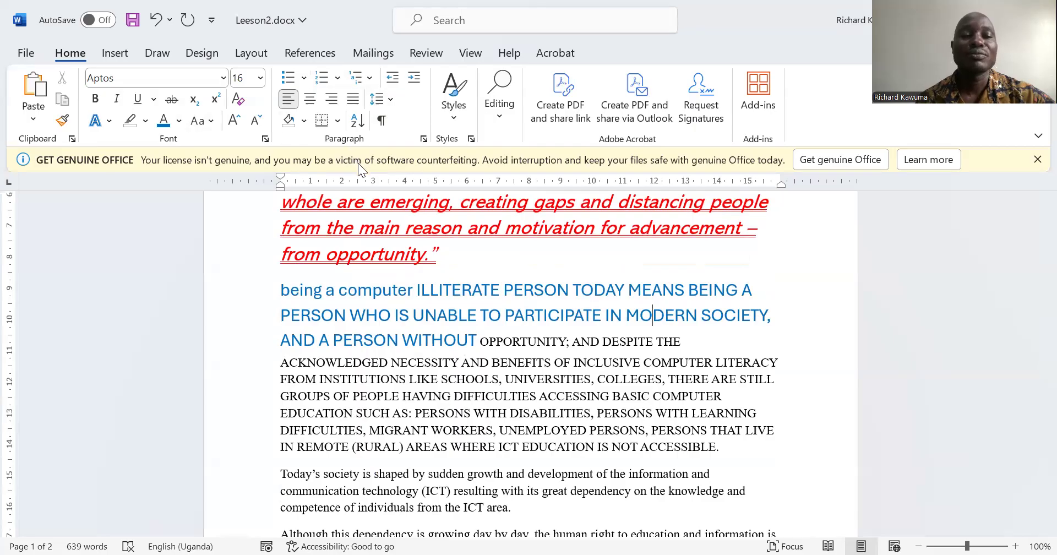
scroll(427, 352, "up", 4)
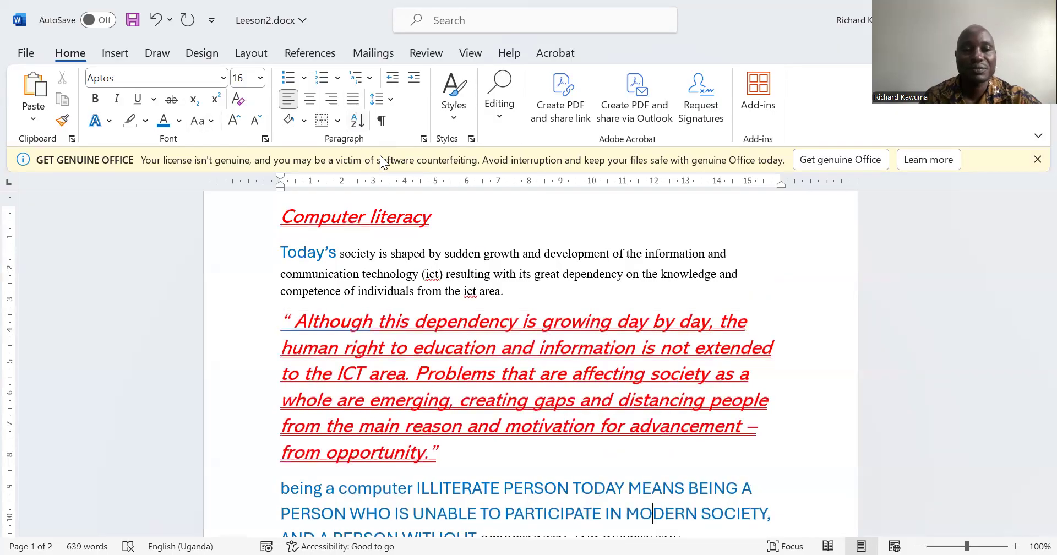
scroll(432, 242, "up", 3)
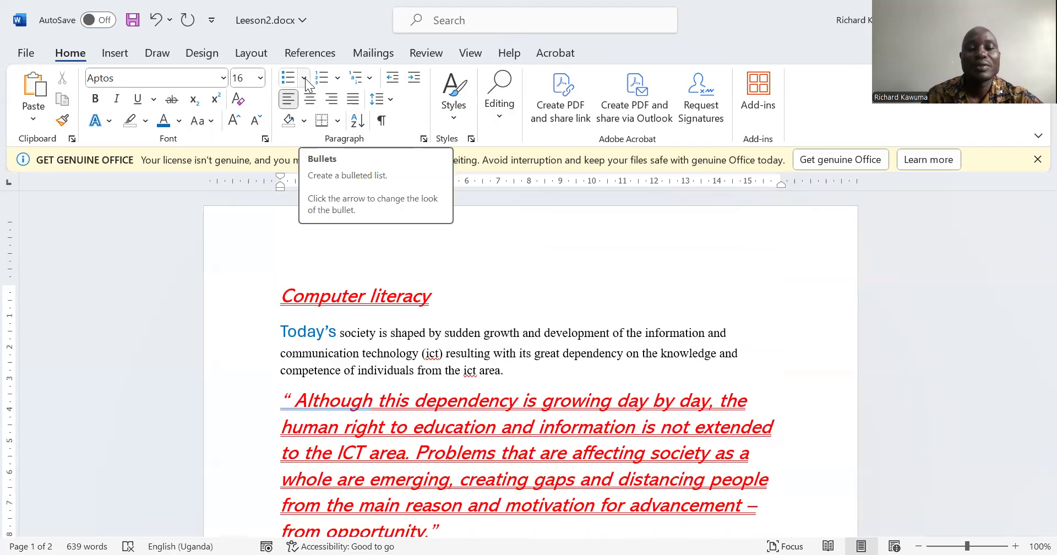
scroll(447, 337, "down", 10)
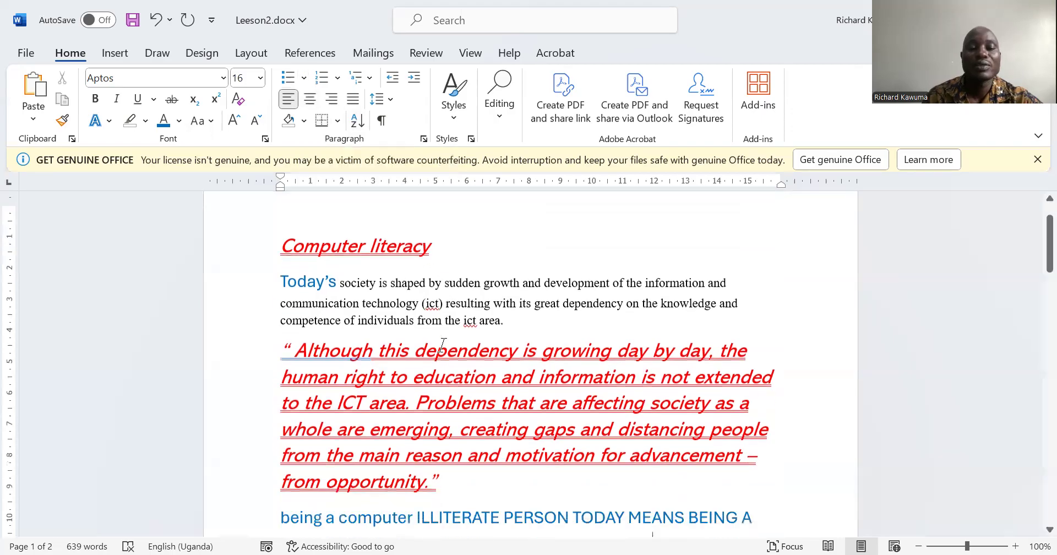
scroll(446, 343, "down", 10)
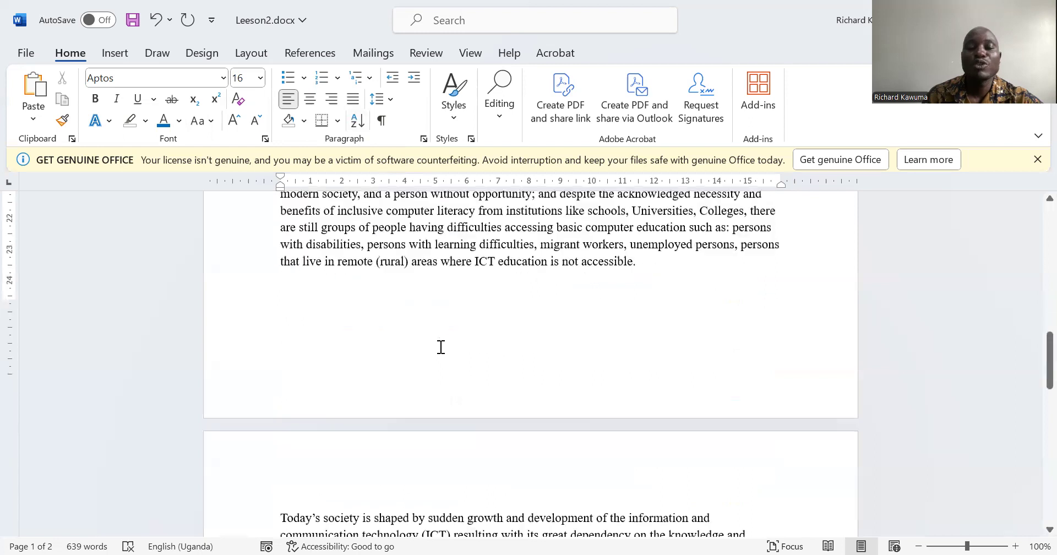
scroll(437, 352, "down", 5)
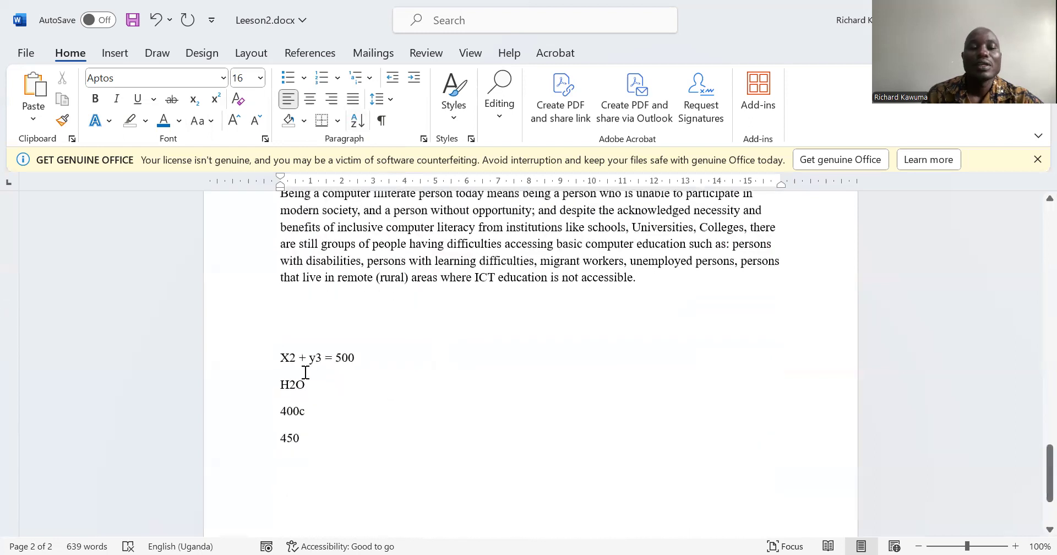
left_click_drag(278, 360, 313, 421)
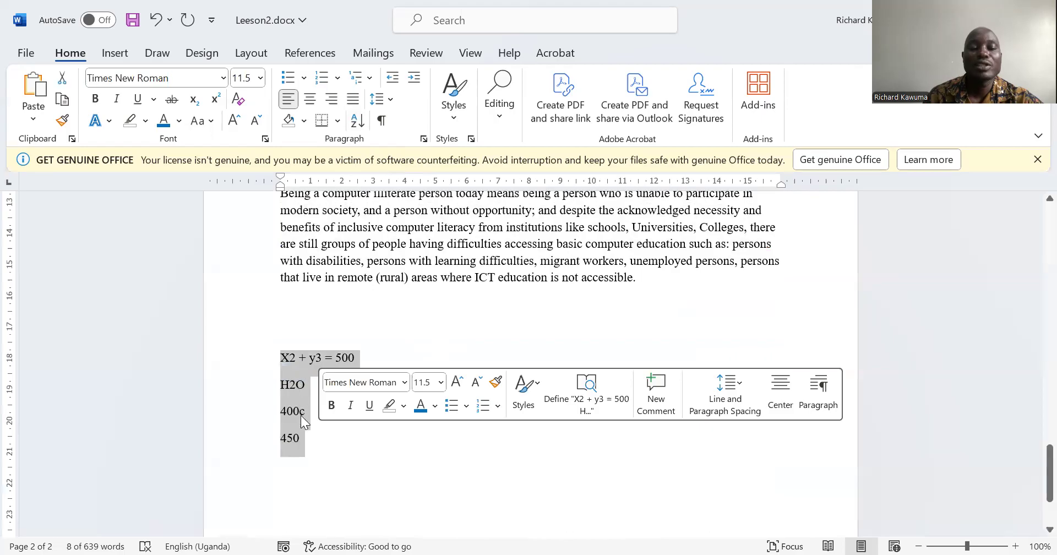
left_click(423, 336)
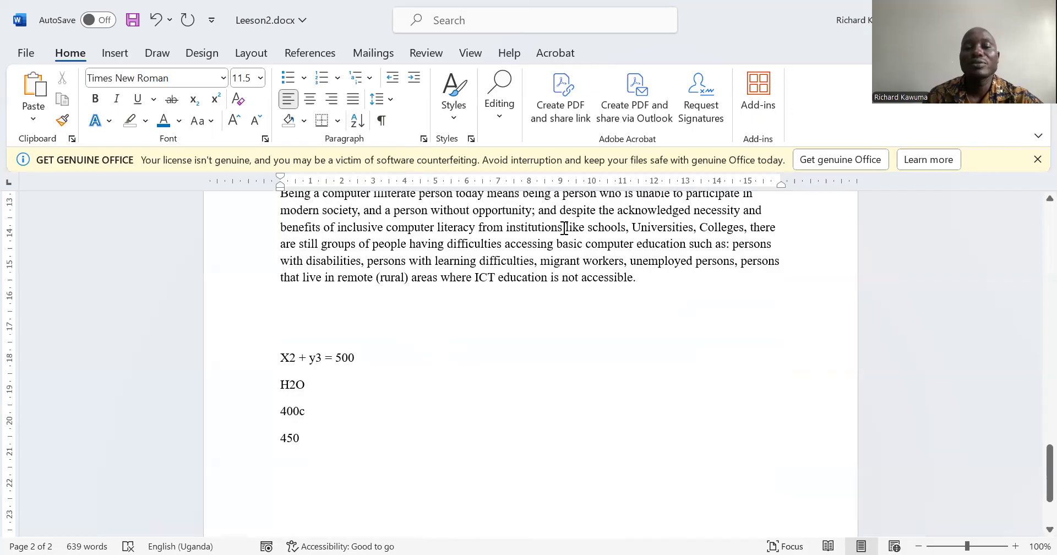
Put each of the five groups listed after "such as:" in the last full paragraph on its own line, starting with "persons with disabilities,".
scroll(561, 230, "up", 1)
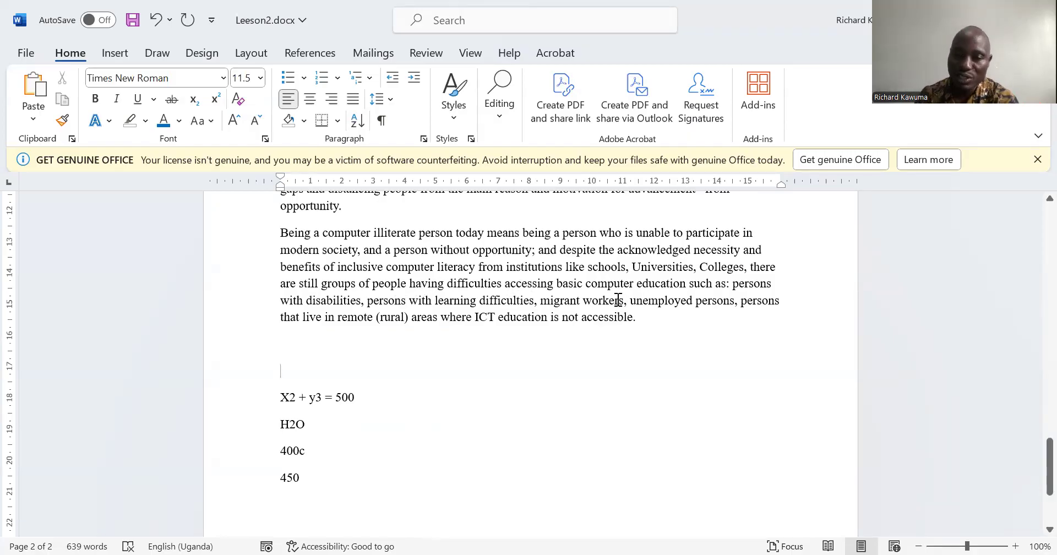
left_click(732, 284)
key("Return")
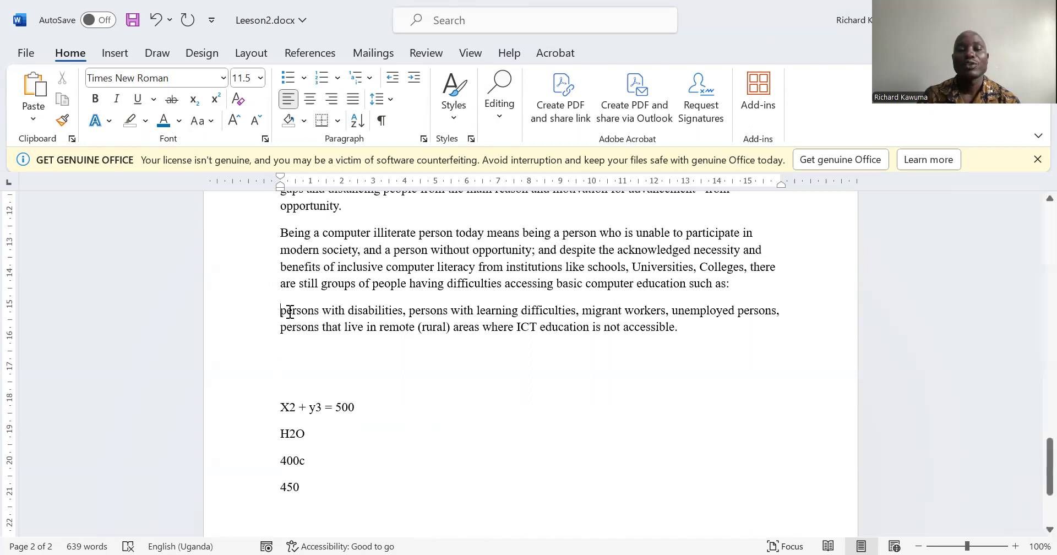
left_click(412, 312)
key("Return")
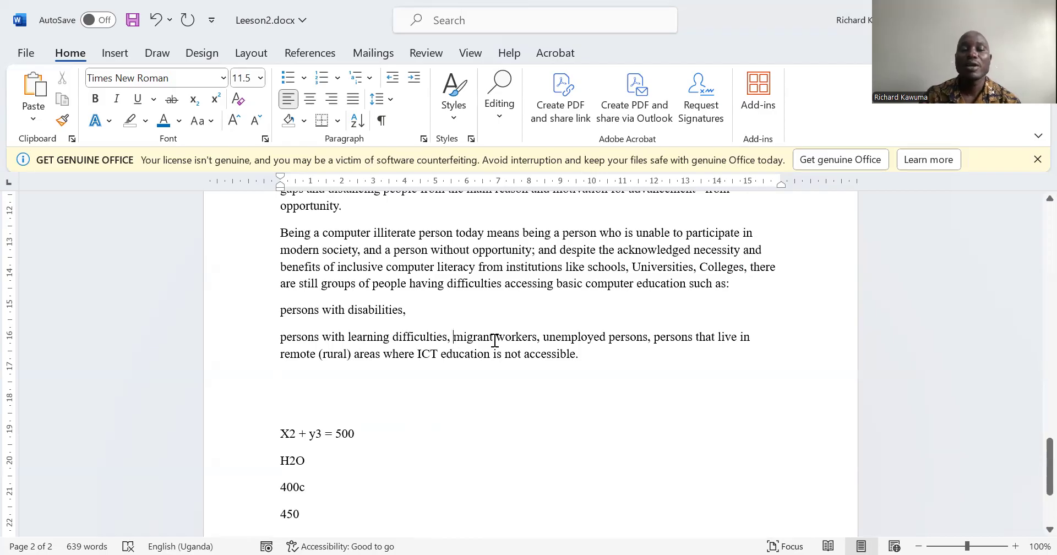
key("Return")
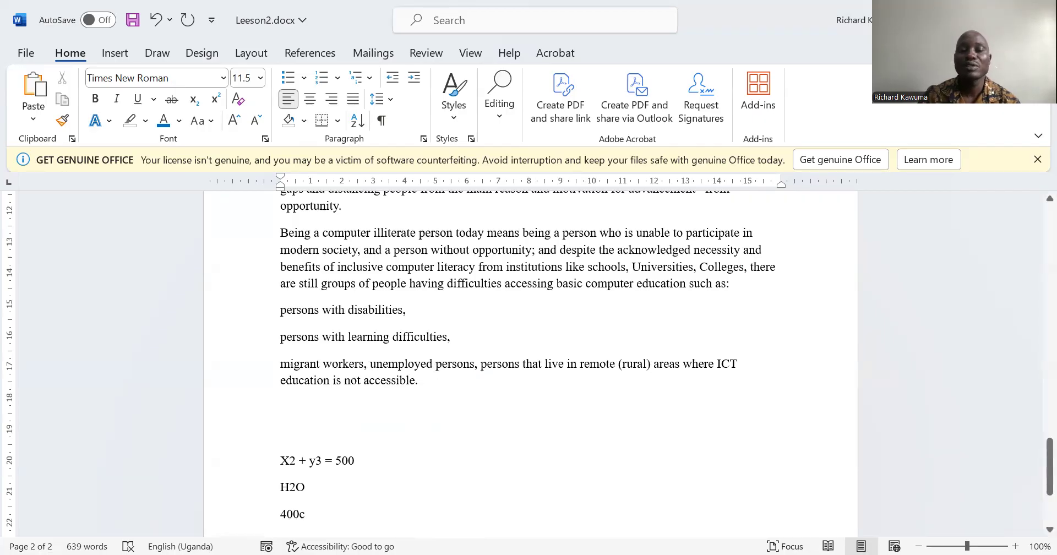
key("Return")
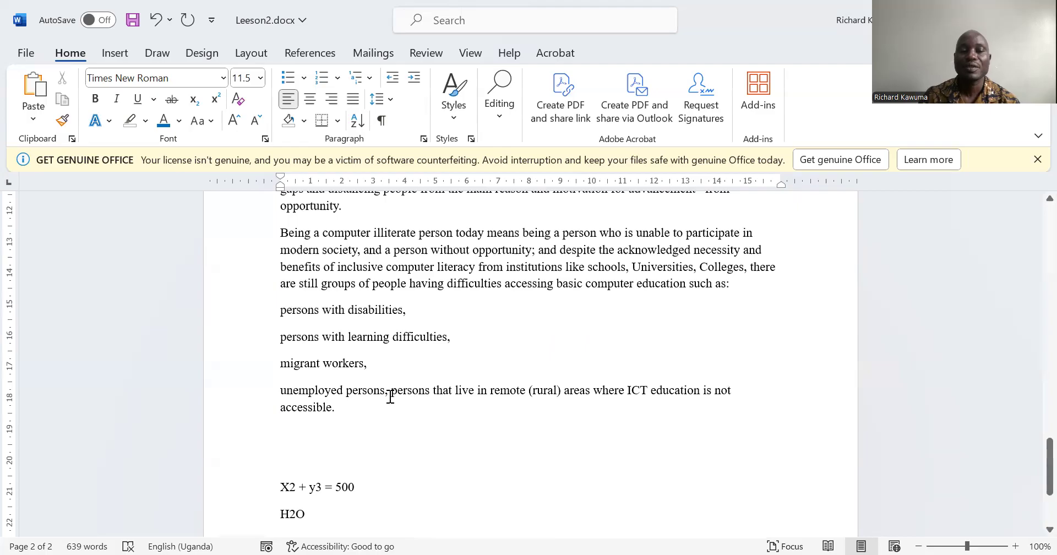
left_click(391, 395)
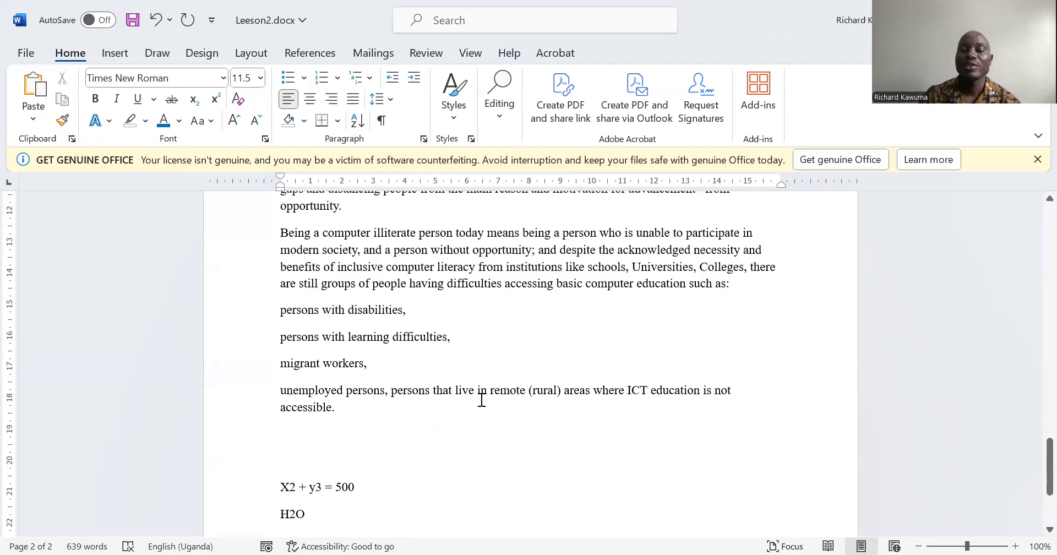
key("Return")
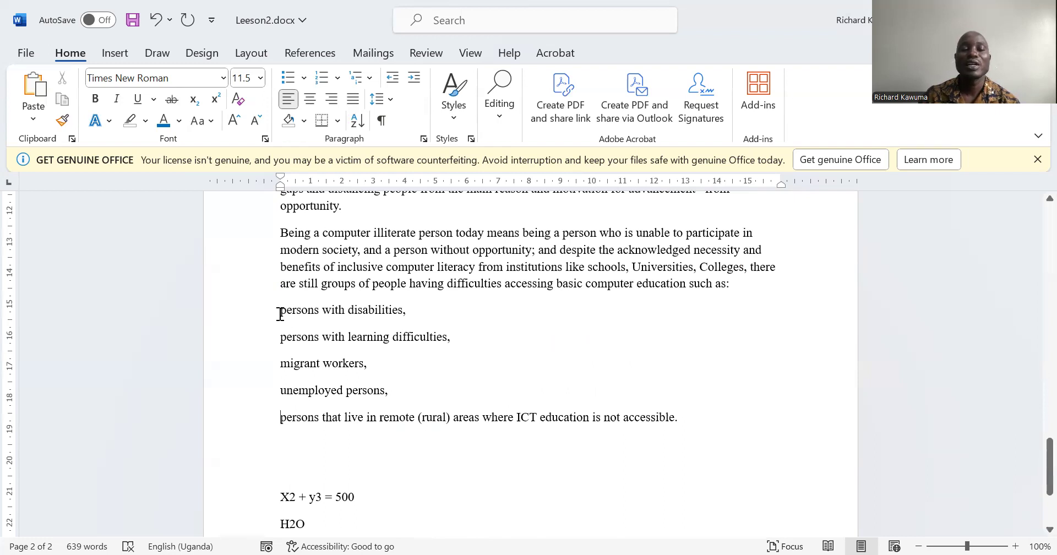
Give the five lines from "persons with disabilities," to "persons that live in remote (rural) areas" arrowhead bullets and deselect them.
left_click_drag(280, 310, 405, 417)
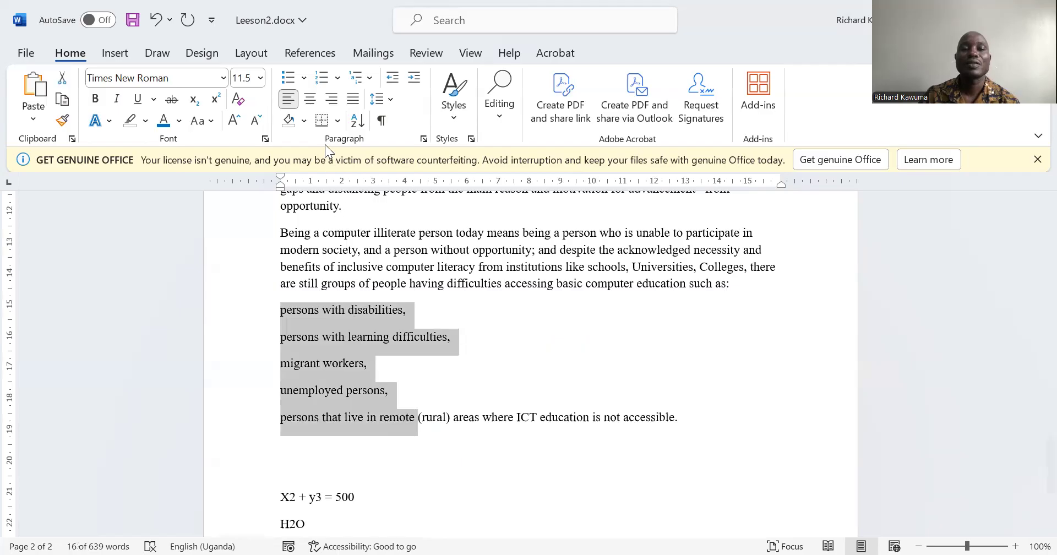
left_click(304, 78)
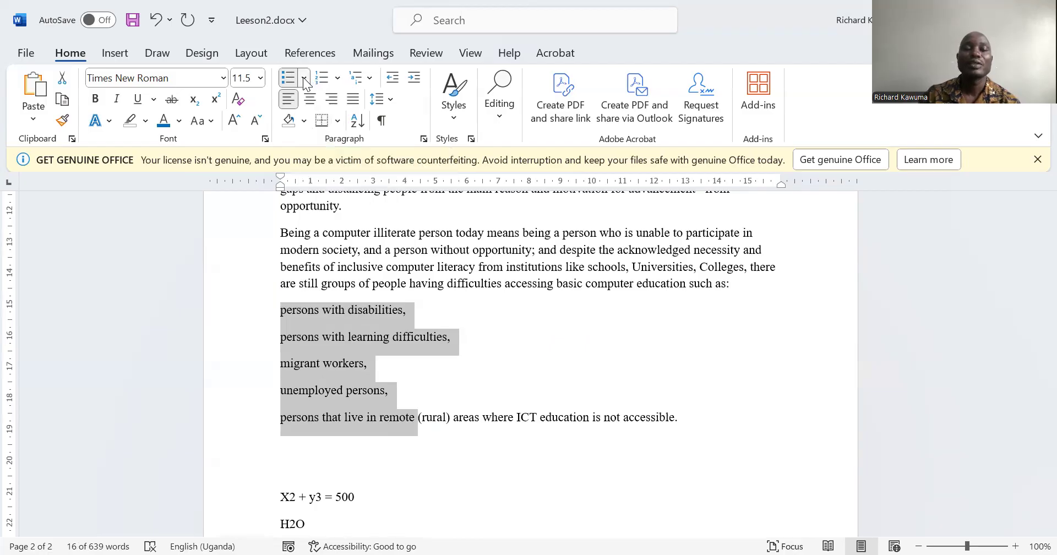
left_click(304, 82)
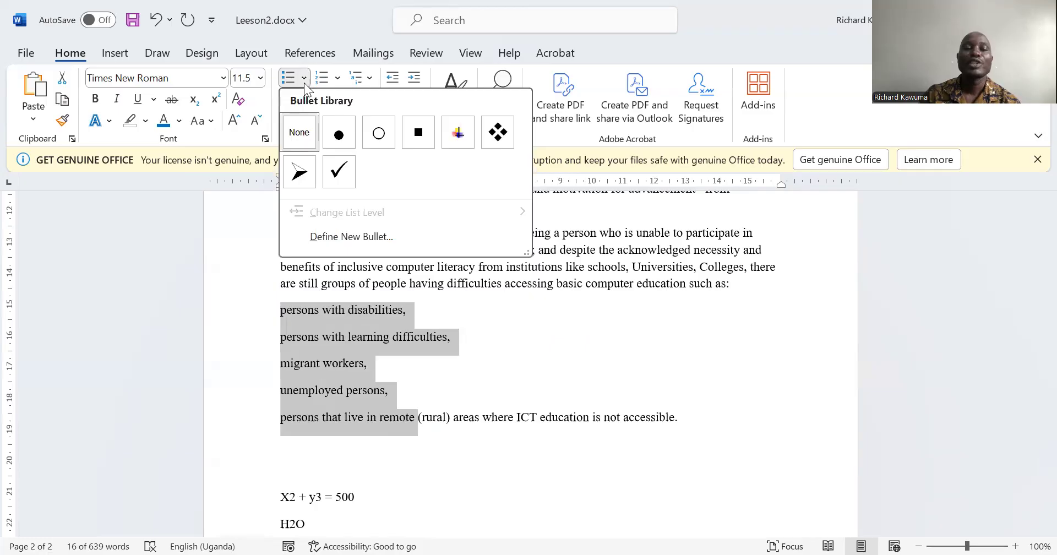
left_click(306, 174)
left_click(364, 326)
Change the bullets of the five-line persons list to solid round dots and deselect it.
left_click_drag(321, 309, 362, 380)
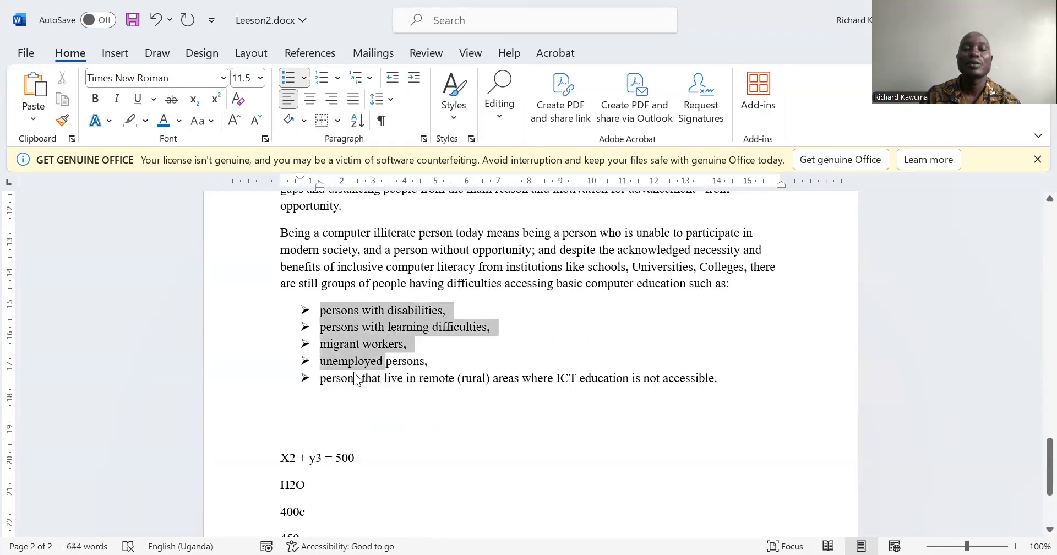
left_click(305, 78)
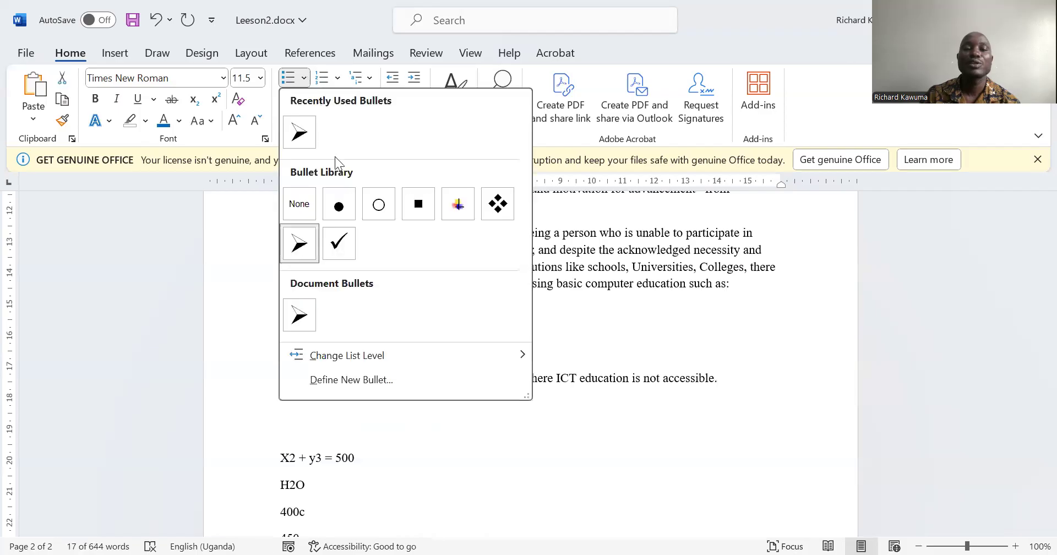
left_click(349, 210)
left_click(354, 310)
Remove the bullets from all five lines of the persons list by setting the bullet style to None.
left_click_drag(318, 308, 364, 379)
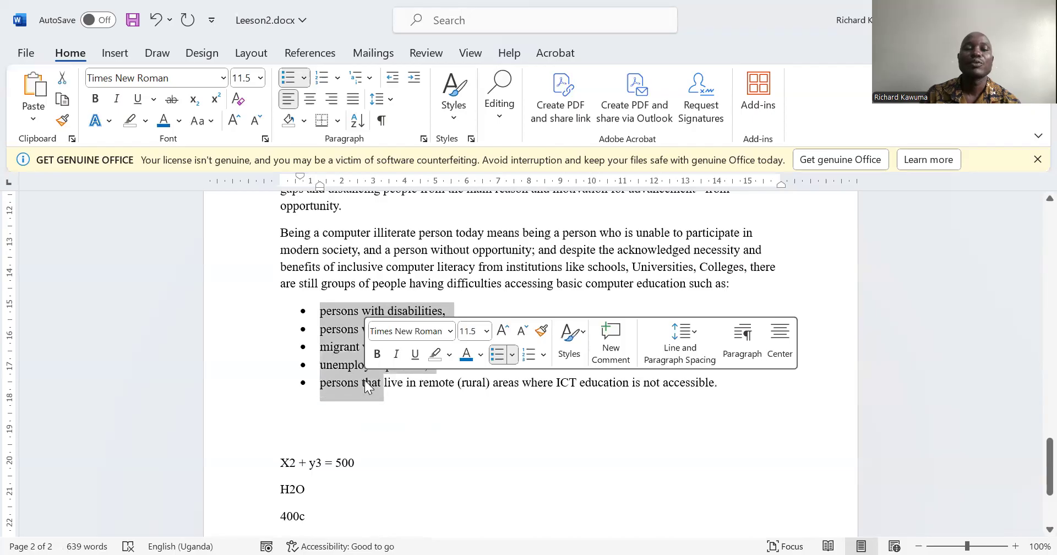
left_click(304, 78)
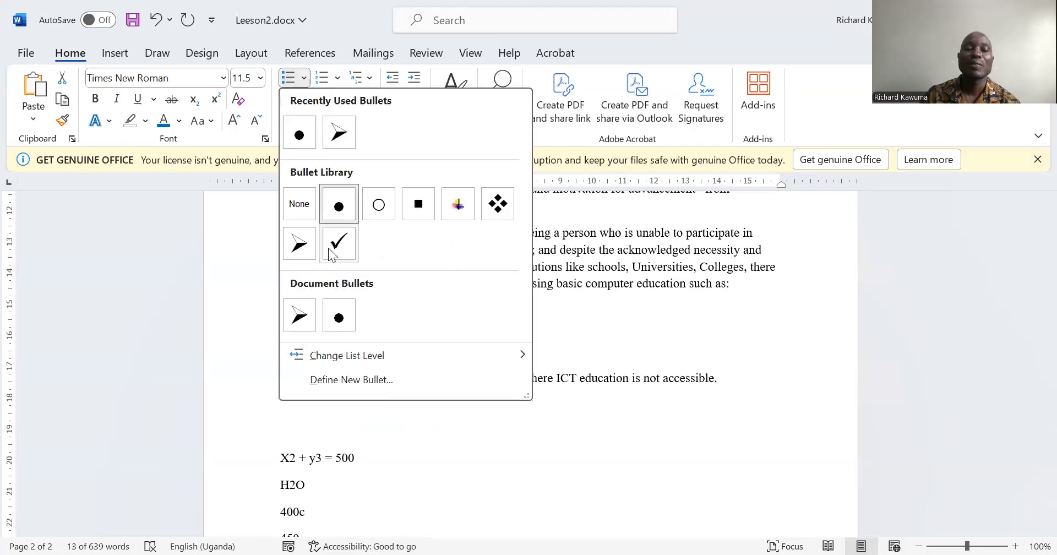
left_click(304, 209)
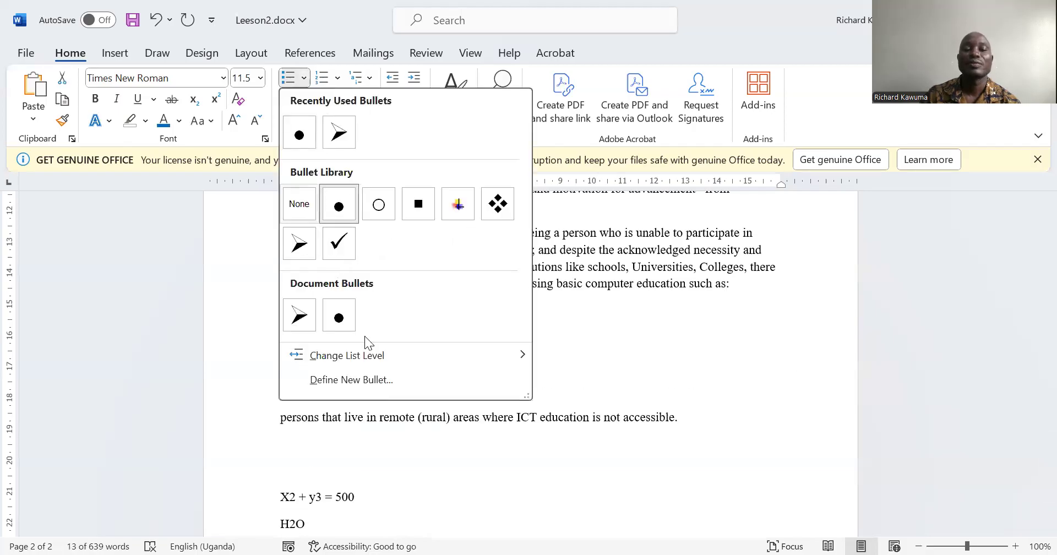
left_click(365, 336)
Apply solid square bullets to the five lines of the persons list and deselect it.
left_click_drag(280, 309, 476, 425)
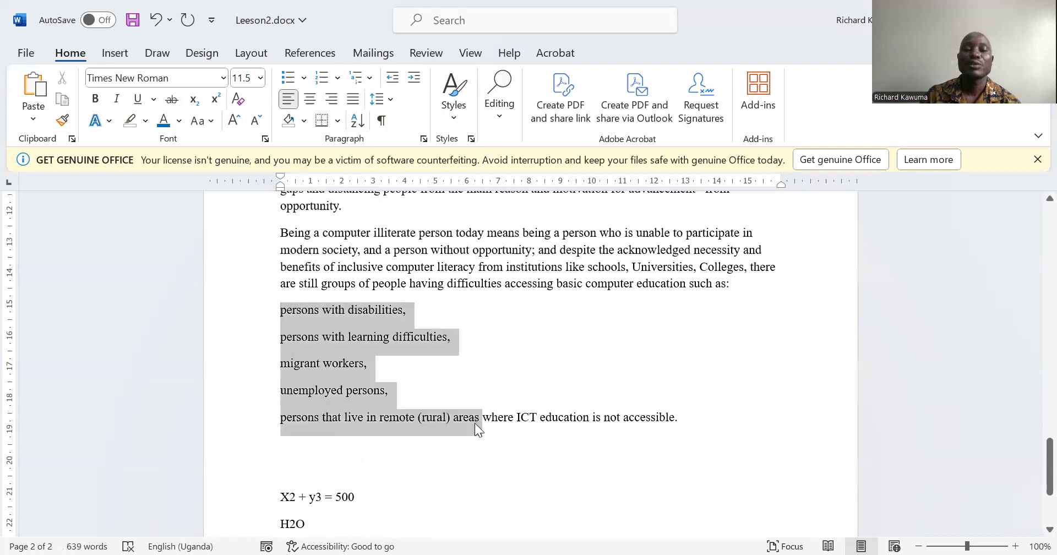
left_click(307, 82)
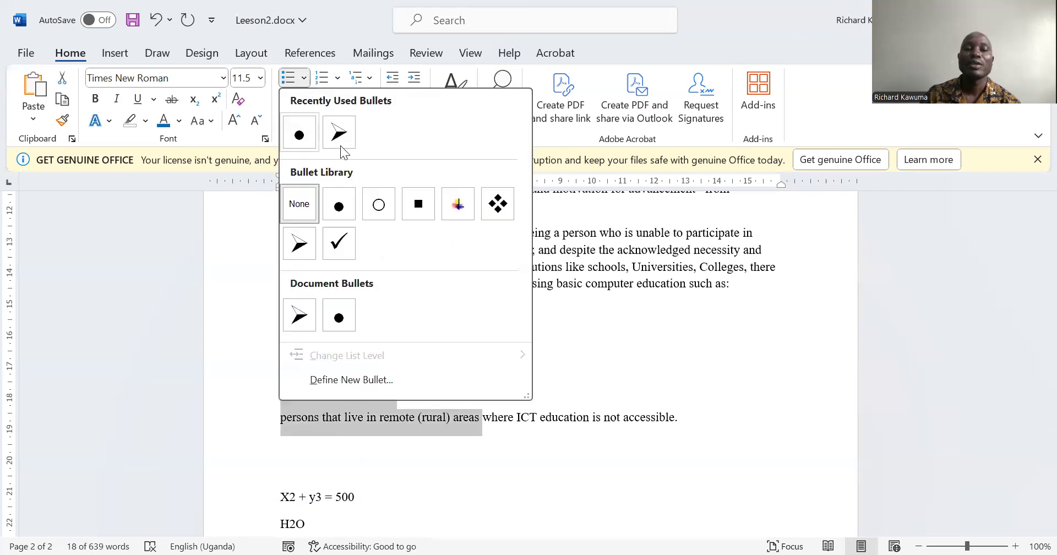
left_click(419, 206)
left_click(474, 313)
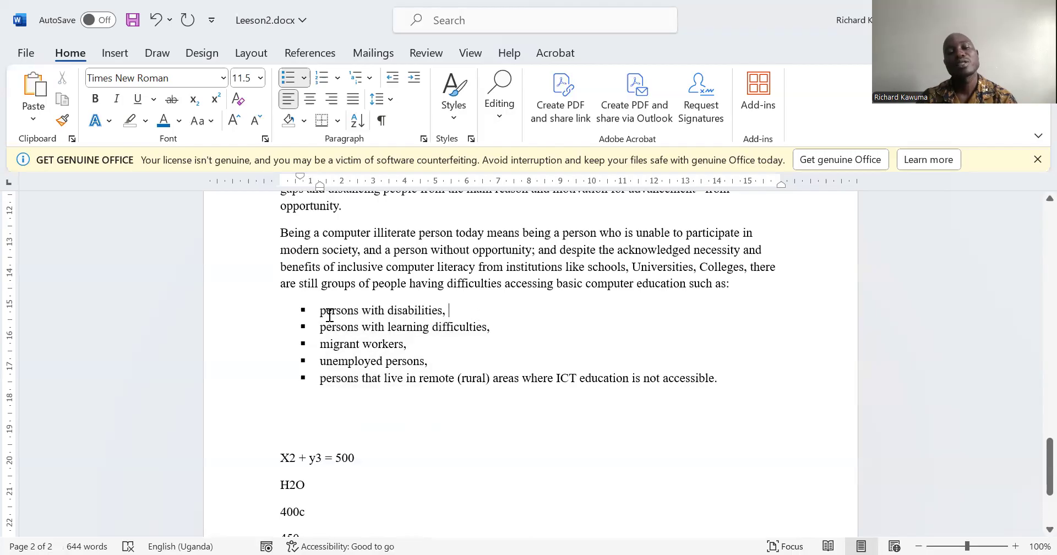
Number the four lines from "X2 + y3 = 500" to "450" as 1. 2. 3., and change the numbering to A. B. C.
scroll(324, 304, "down", 3)
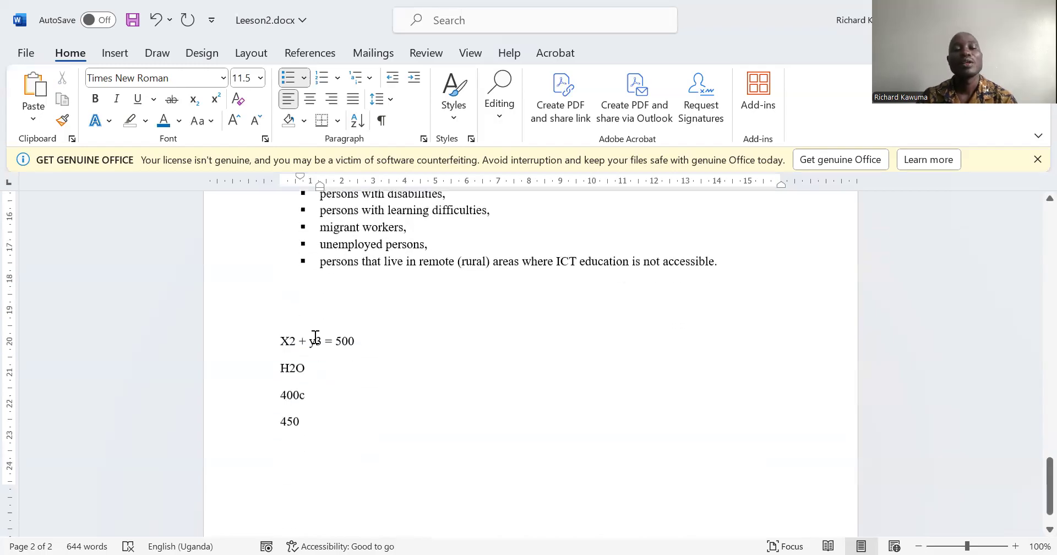
left_click_drag(282, 345, 314, 420)
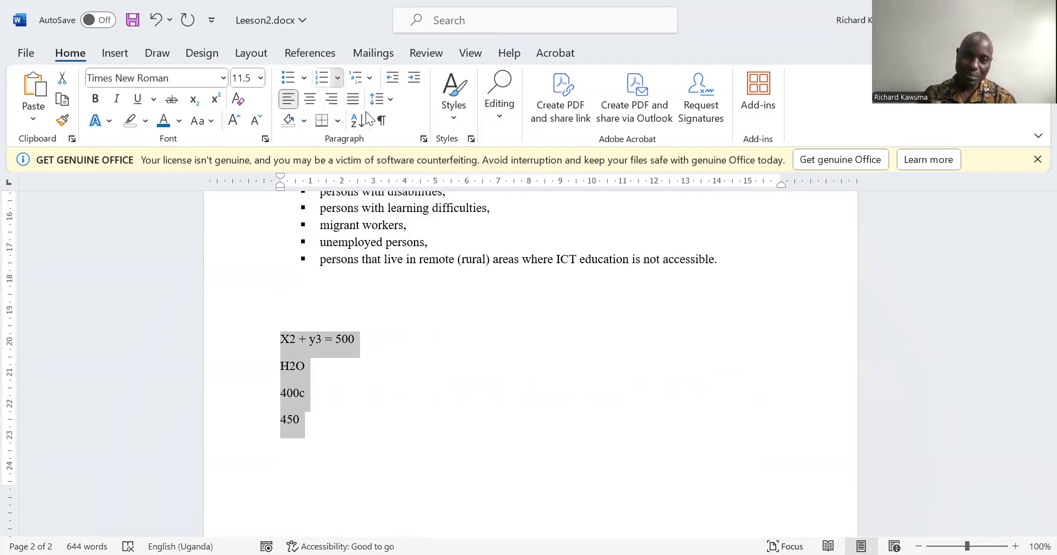
left_click(337, 78)
left_click(408, 150)
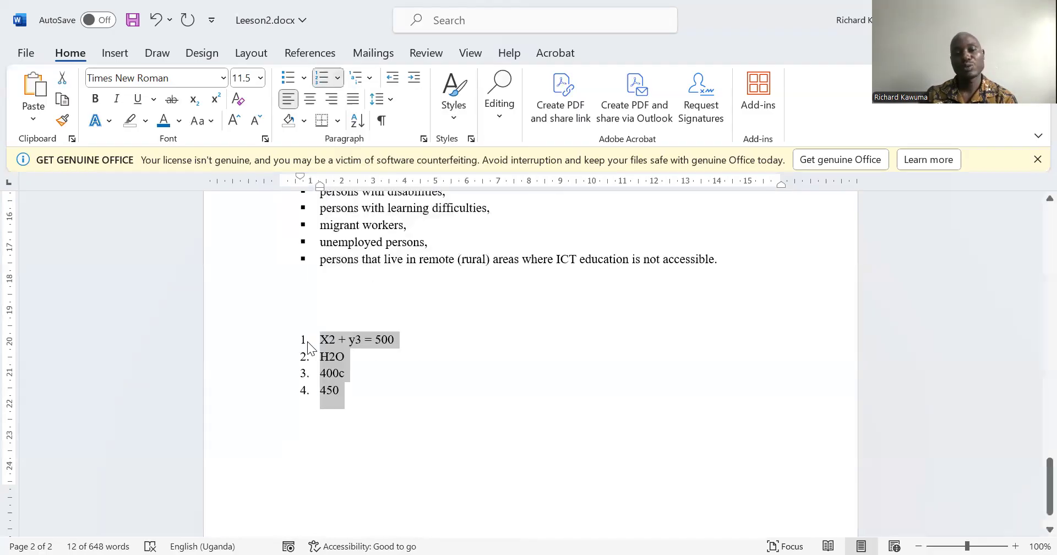
left_click(337, 79)
left_click(424, 296)
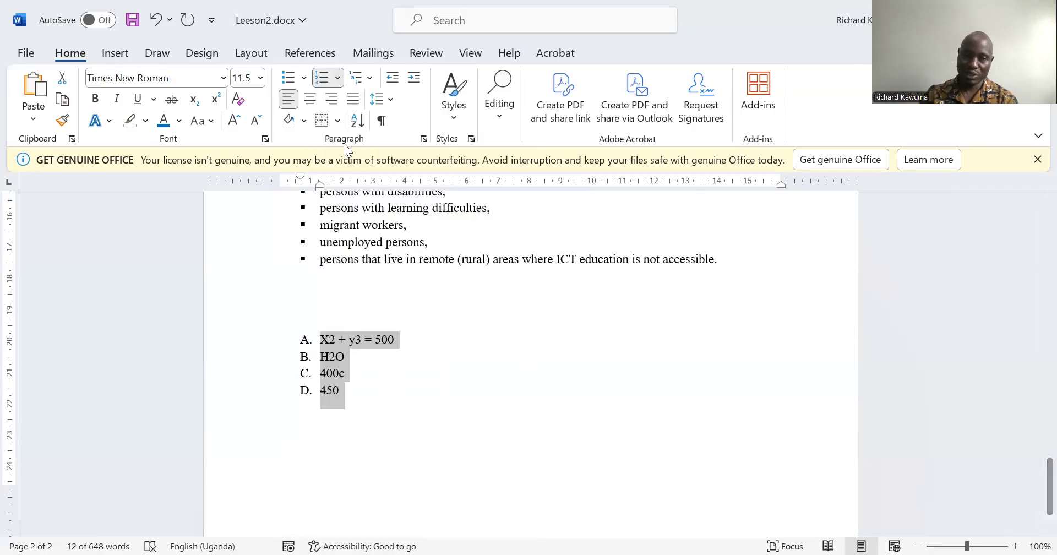
Change the numbering of the four-line list starting with "X2 + y3 = 500" to a) b) c) and deselect it.
left_click(337, 79)
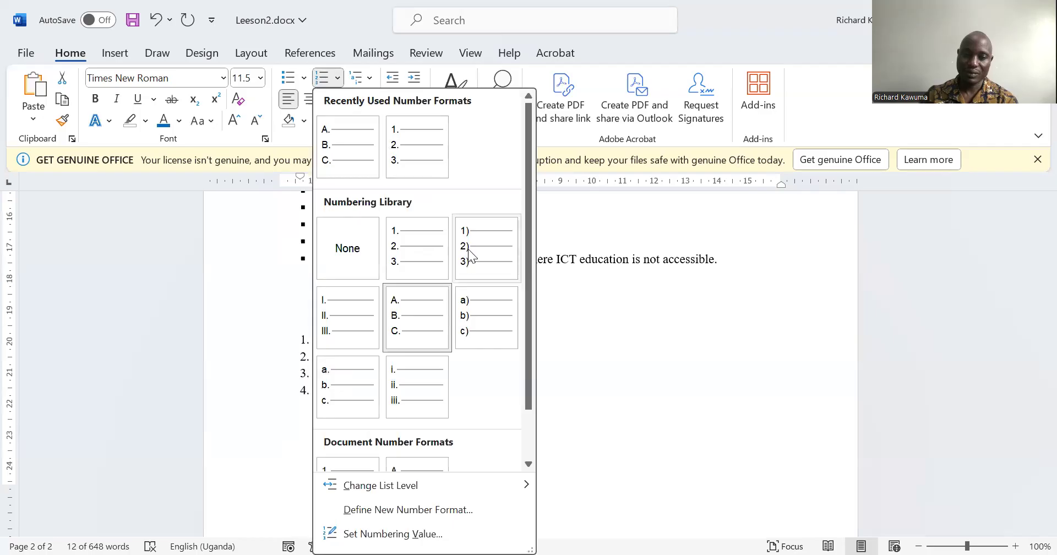
left_click(491, 311)
left_click(492, 304)
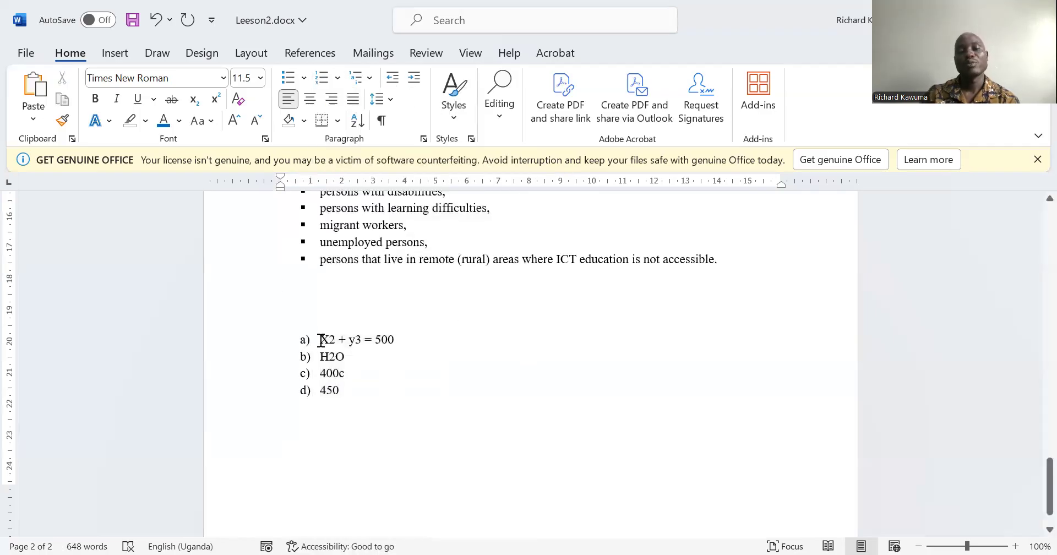
Remove the numbering from the four lines "X2 + y3 = 500" to "450" by setting the number format to None.
left_click_drag(321, 340, 366, 394)
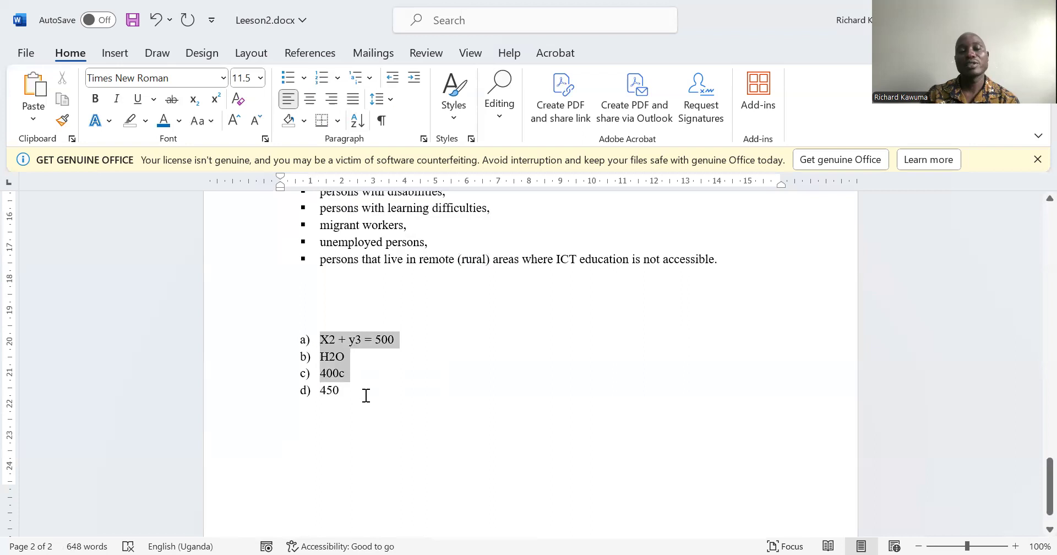
left_click(337, 83)
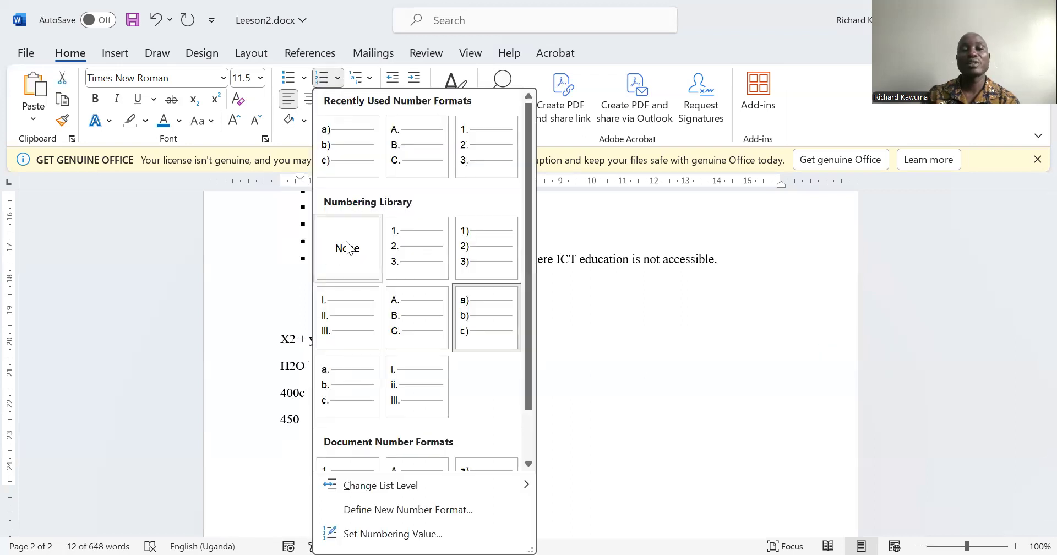
left_click(347, 242)
left_click(374, 300)
Number the four unnumbered lines from "X2 + y3 = 500" to "450" as A. B. C. and deselect them.
left_click_drag(265, 347, 300, 426)
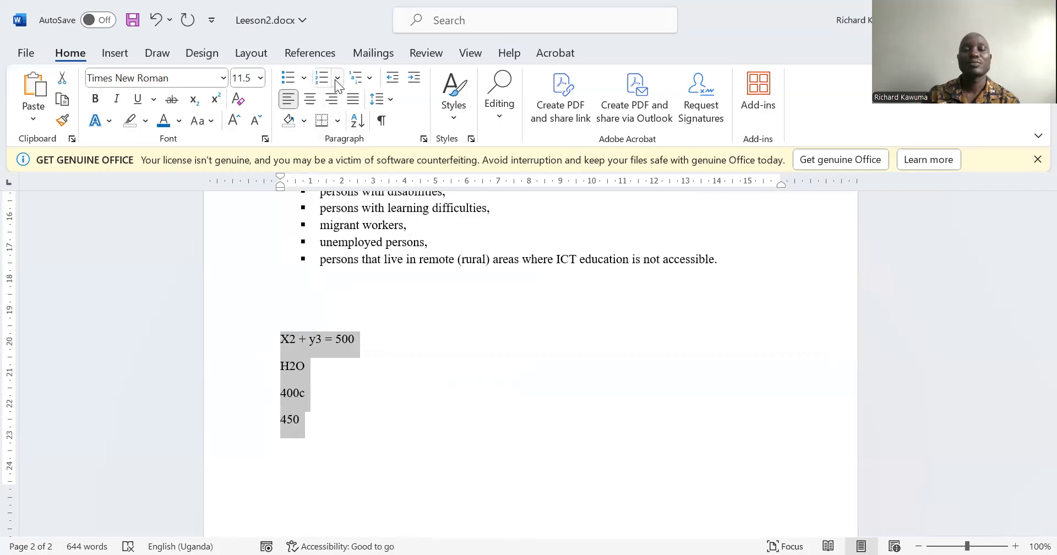
left_click(335, 80)
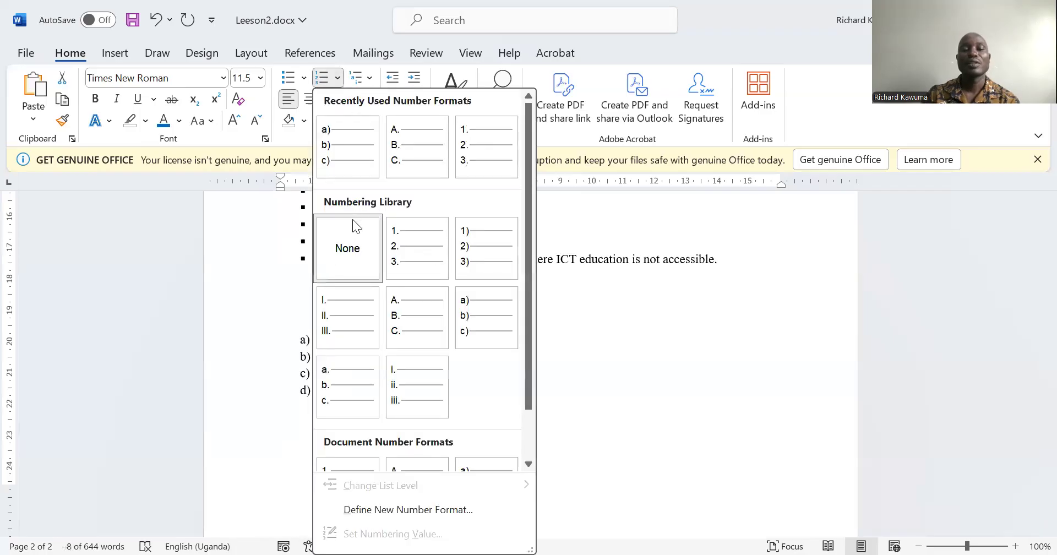
left_click(399, 304)
left_click(468, 331)
Increase the indent of the red quotation paragraph starting "Although this dependency" on page 1 by two levels.
scroll(466, 329, "up", 2)
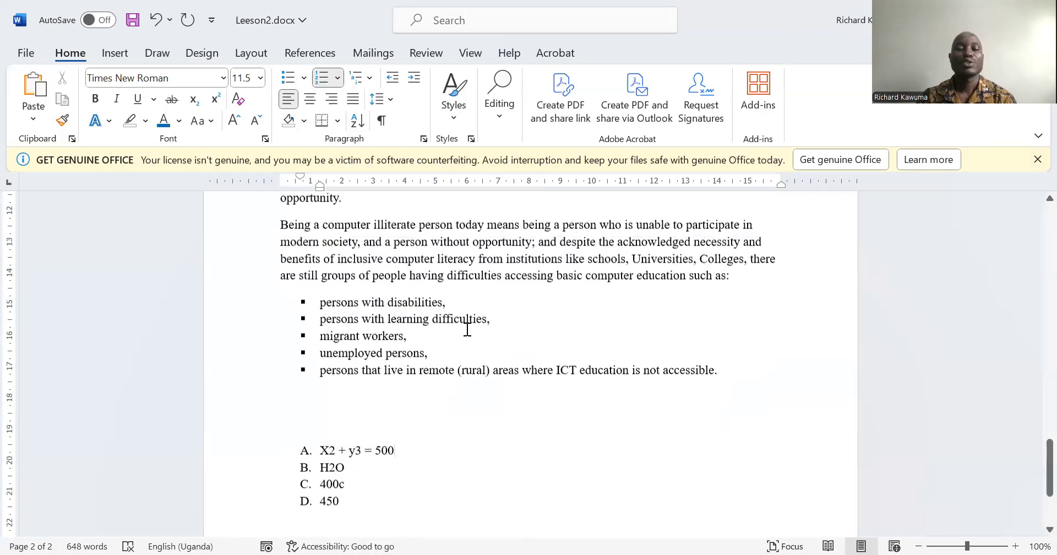
scroll(467, 329, "up", 1)
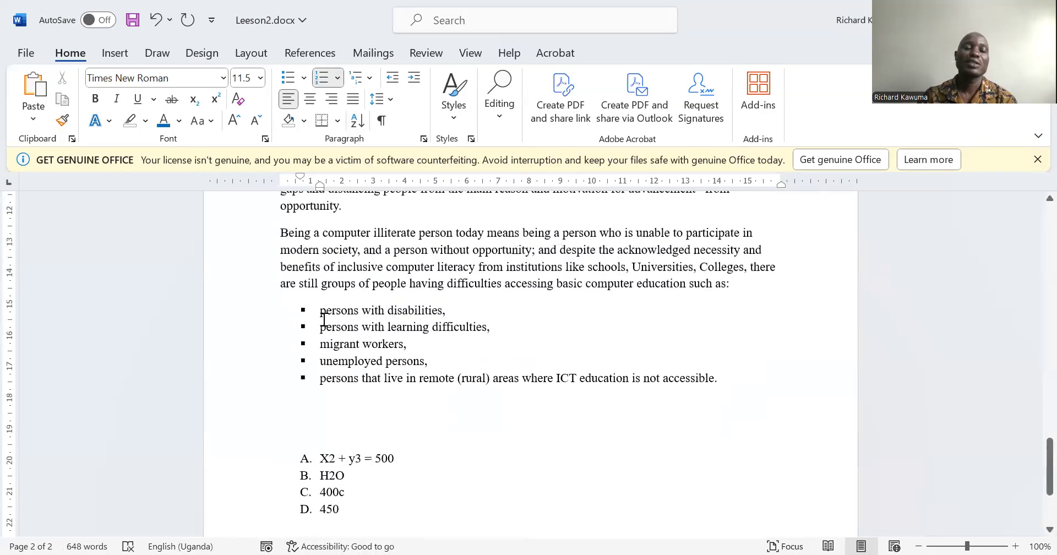
scroll(324, 358, "down", 1)
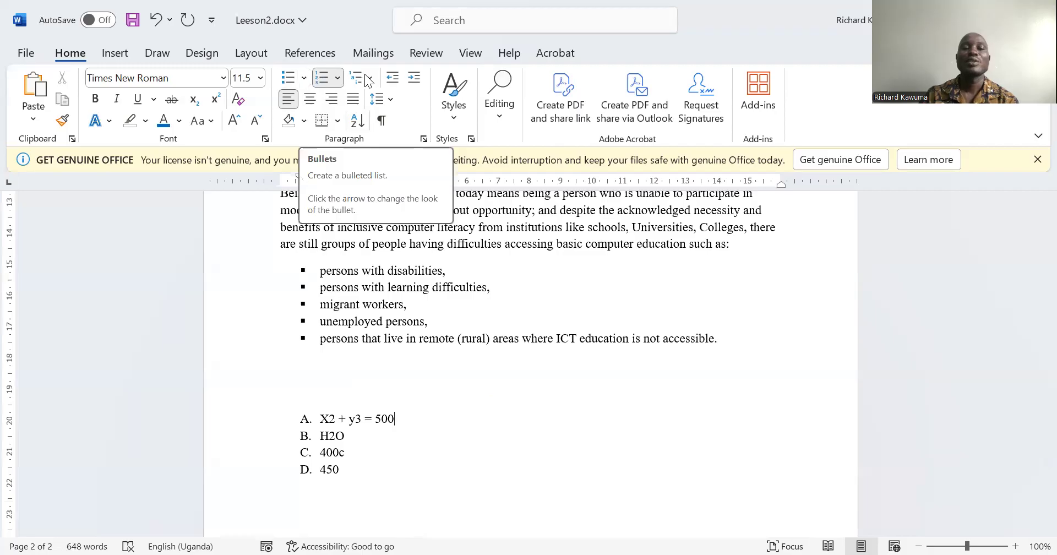
left_click(451, 268)
scroll(453, 264, "up", 4)
scroll(453, 263, "up", 10)
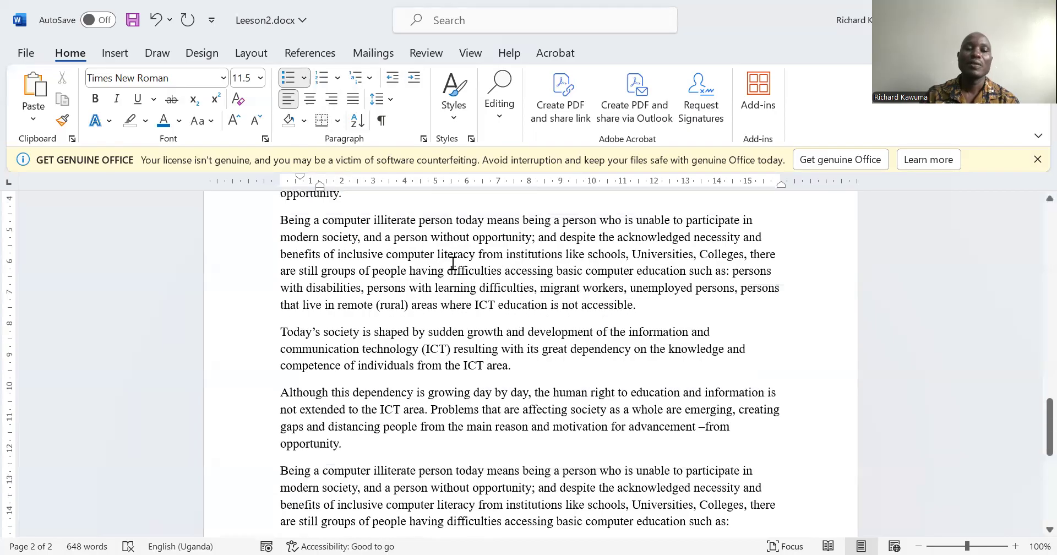
scroll(452, 264, "up", 15)
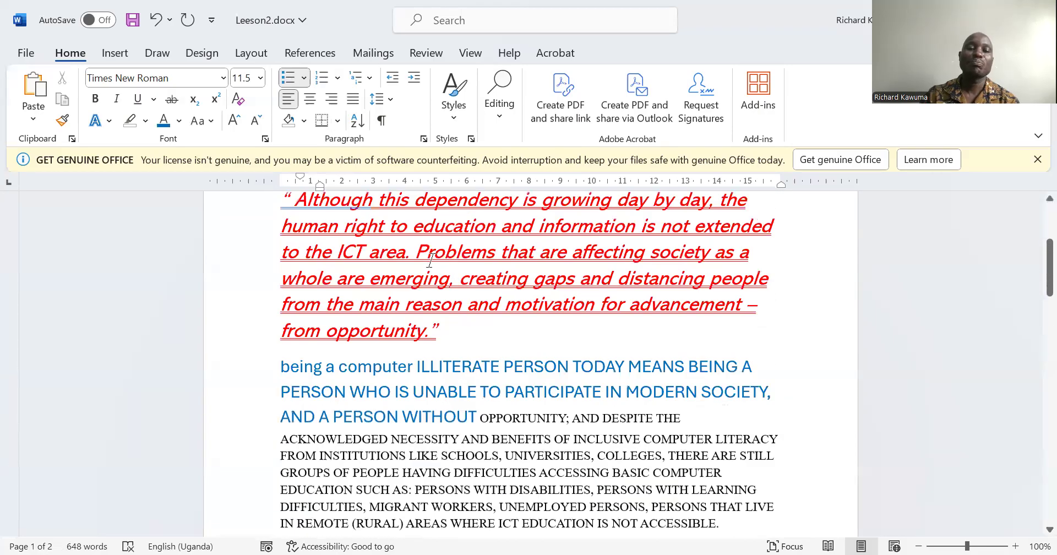
scroll(430, 258, "up", 2)
left_click_drag(284, 239, 443, 370)
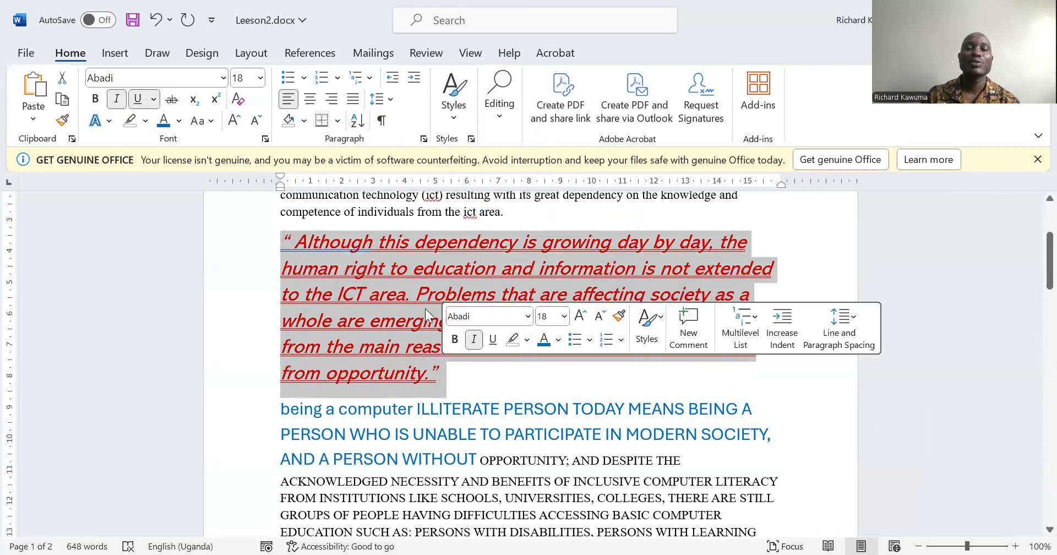
left_click(414, 81)
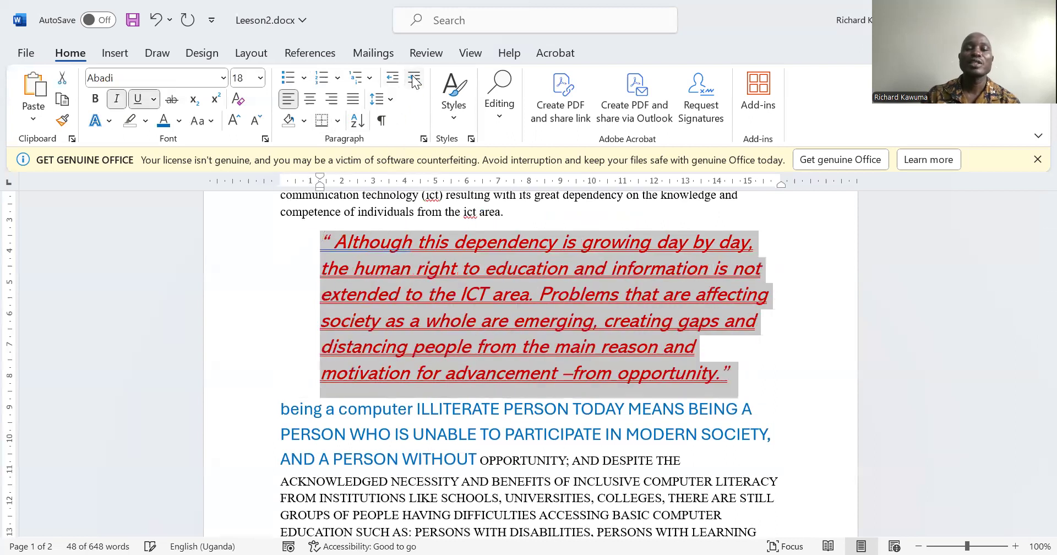
left_click(414, 81)
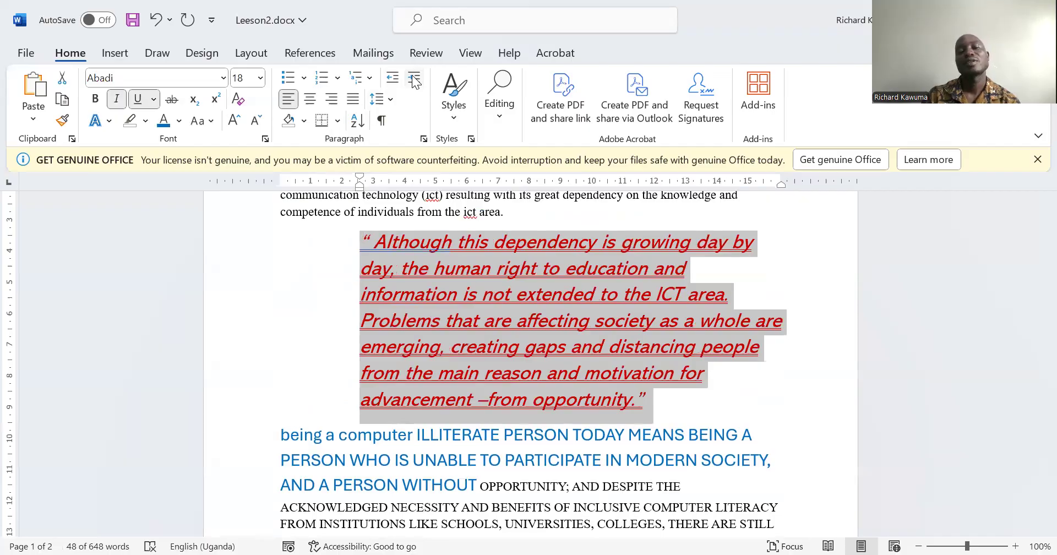
Vary the red quotation's indent between three levels and none, and set it back to two levels.
left_click(391, 80)
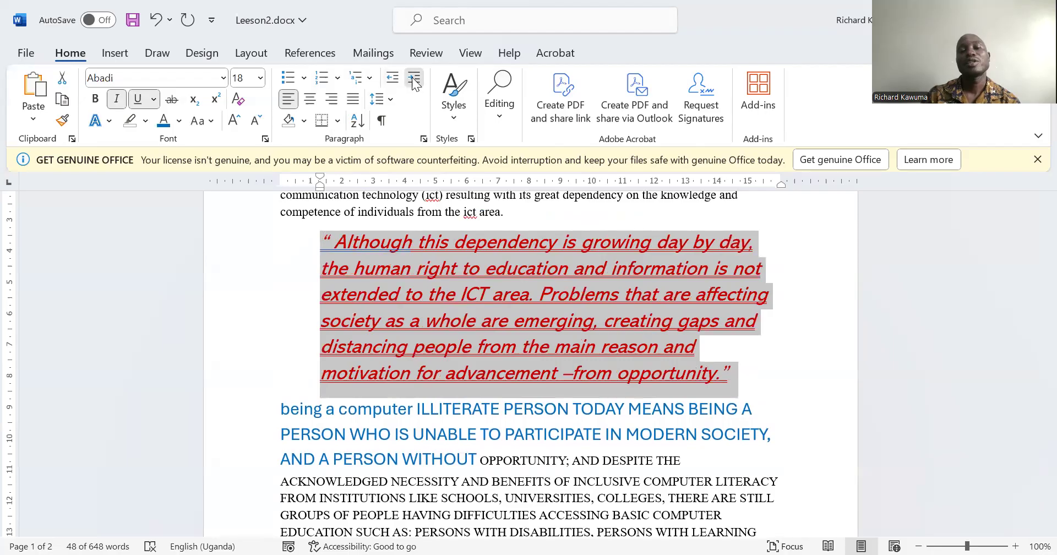
left_click(413, 80)
left_click(413, 79)
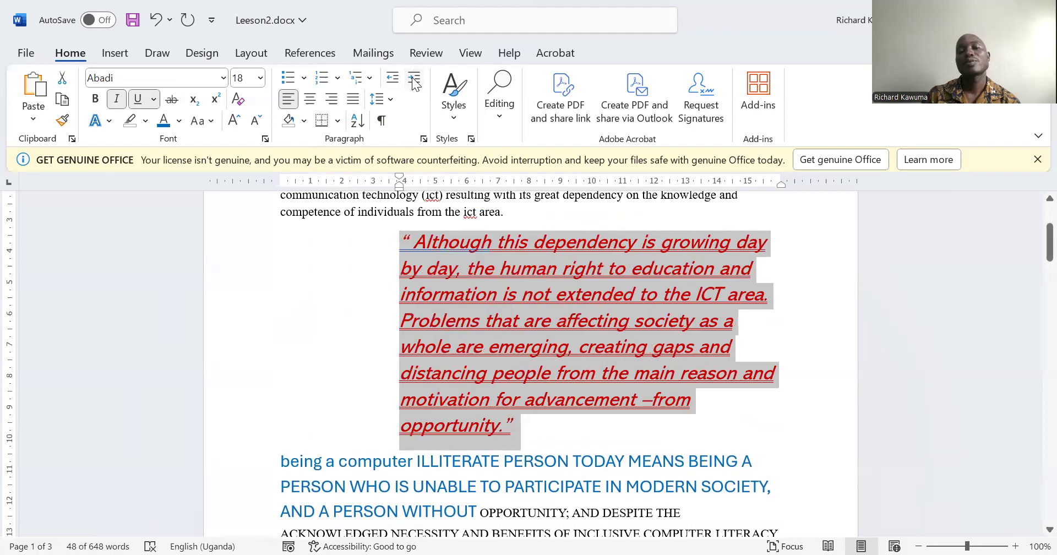
left_click(393, 80)
left_click(393, 80)
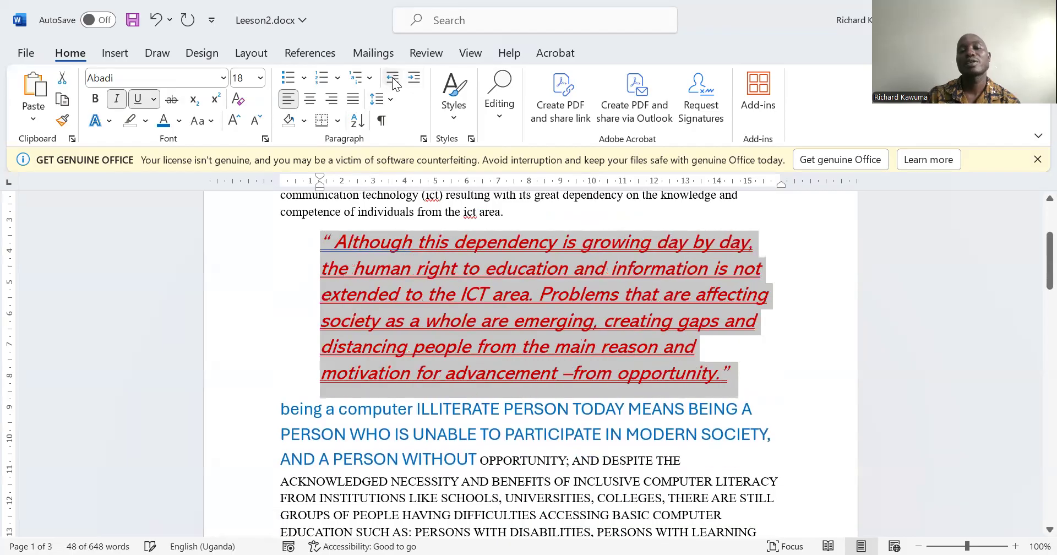
left_click(393, 79)
left_click(414, 80)
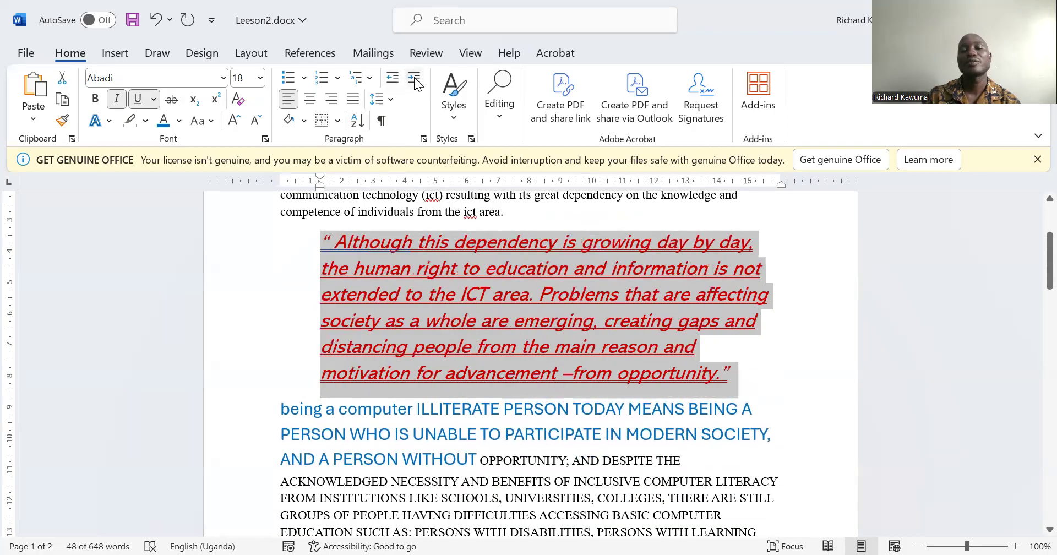
left_click(414, 80)
Indent the first body paragraph, starting with "Today's society", by one level and remove the indent again.
scroll(415, 220, "up", 3)
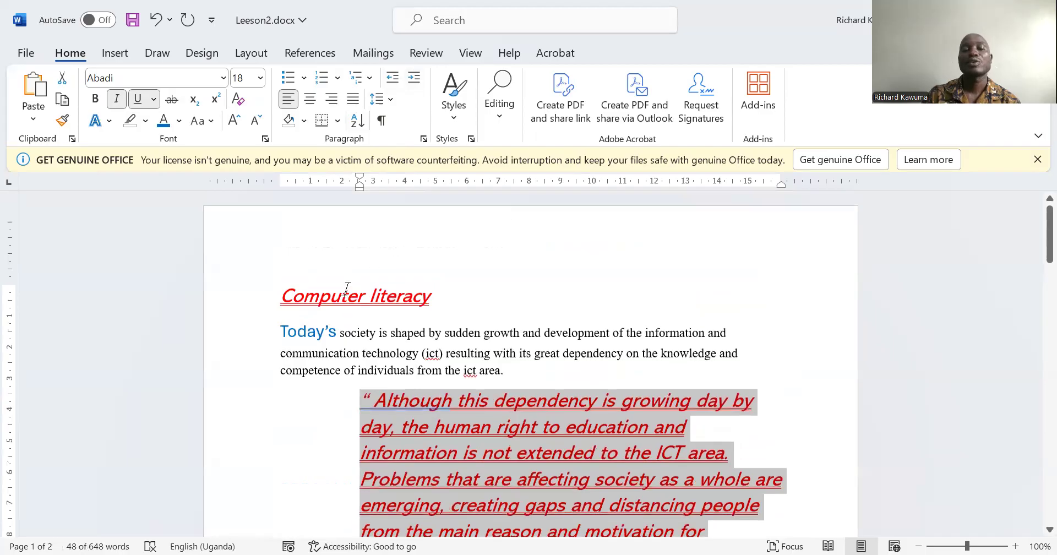
left_click(281, 333)
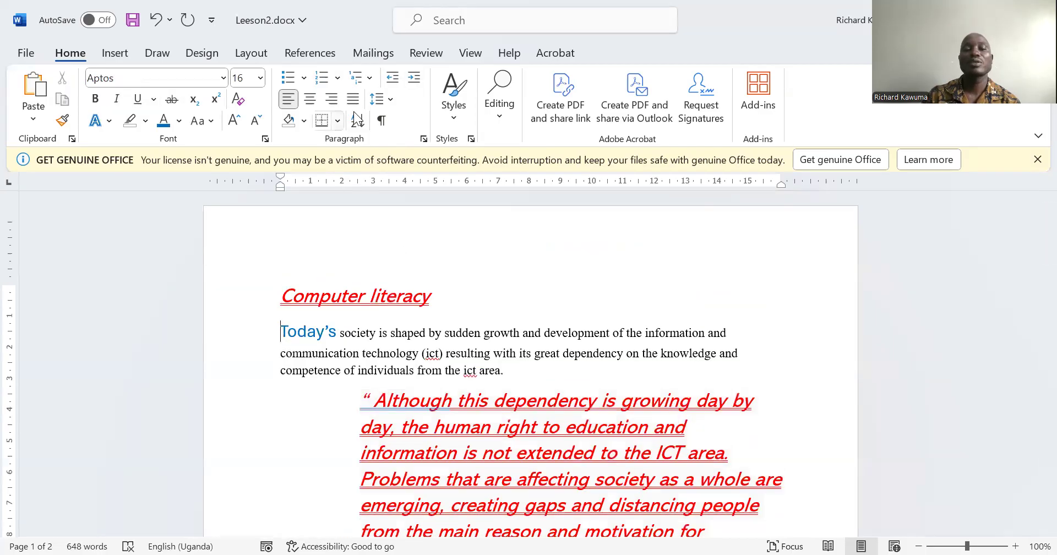
left_click(413, 79)
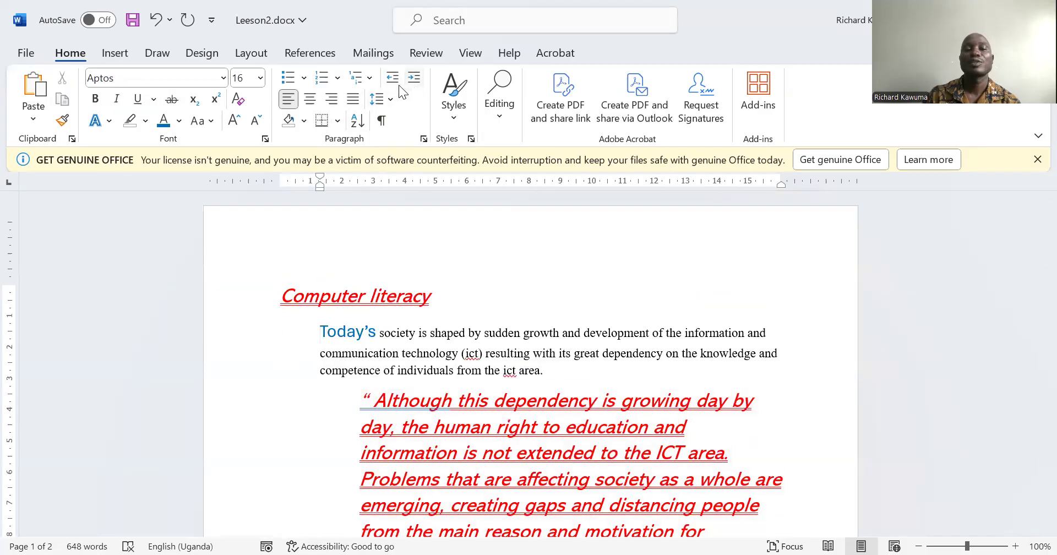
left_click(392, 77)
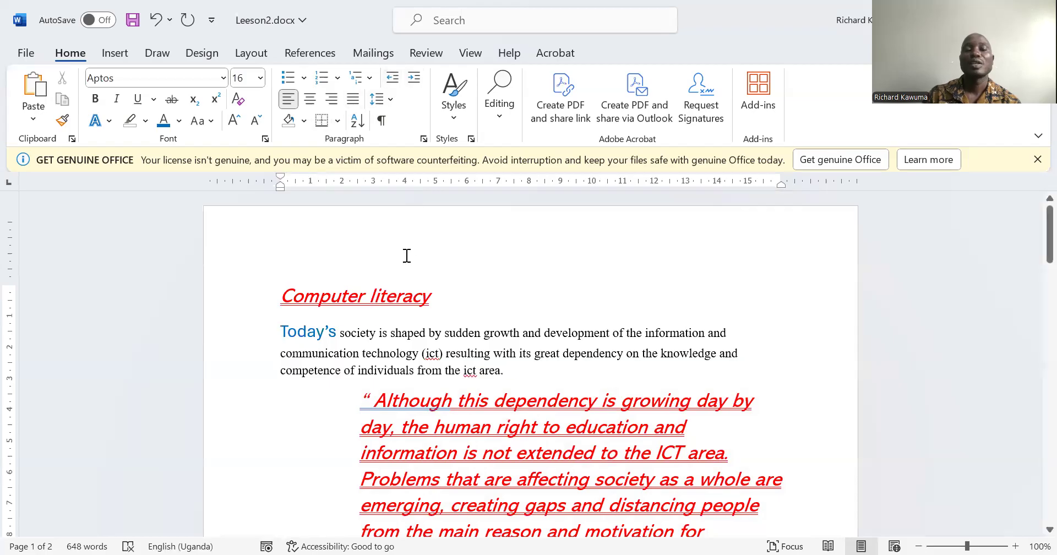
Look through the paragraphs down to the end of page 1 and return to the "Computer literacy" title, examining their alignment.
scroll(343, 296, "down", 5)
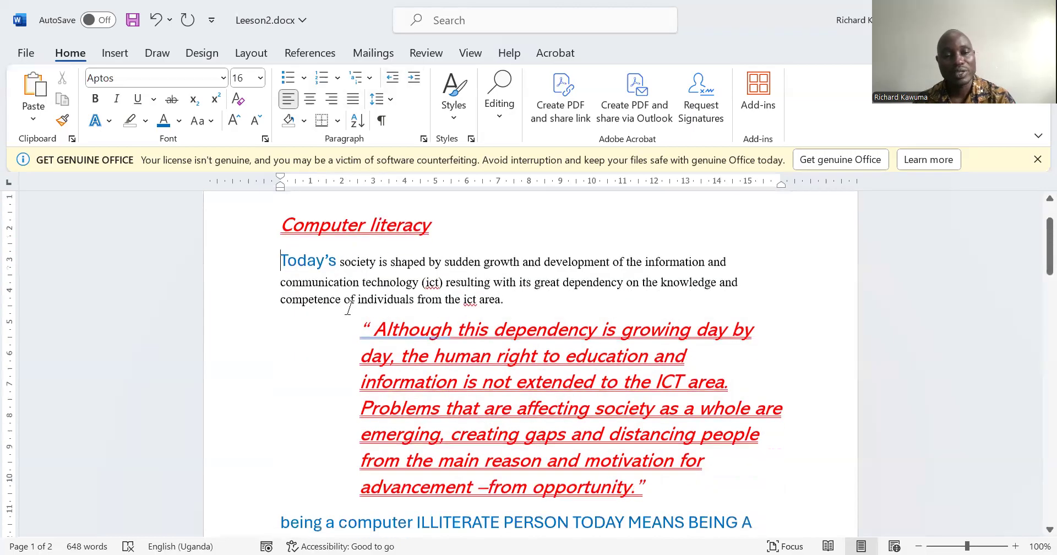
scroll(353, 311, "down", 9)
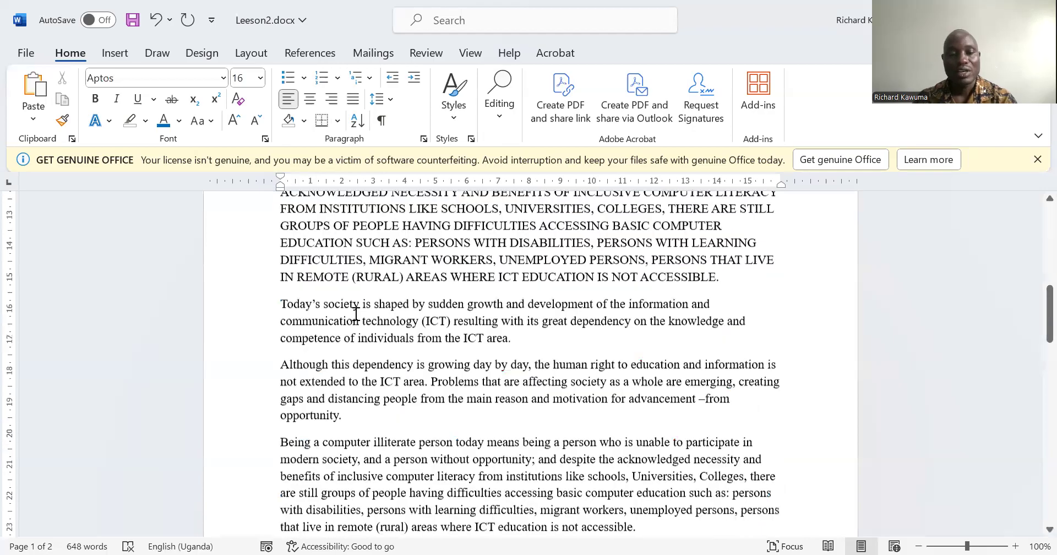
scroll(356, 314, "down", 3)
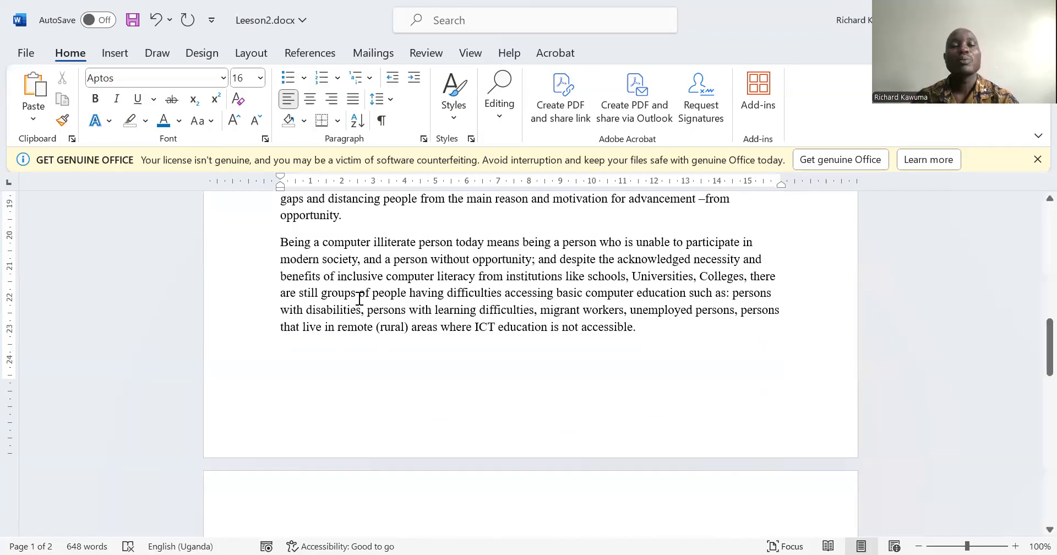
scroll(361, 298, "up", 4)
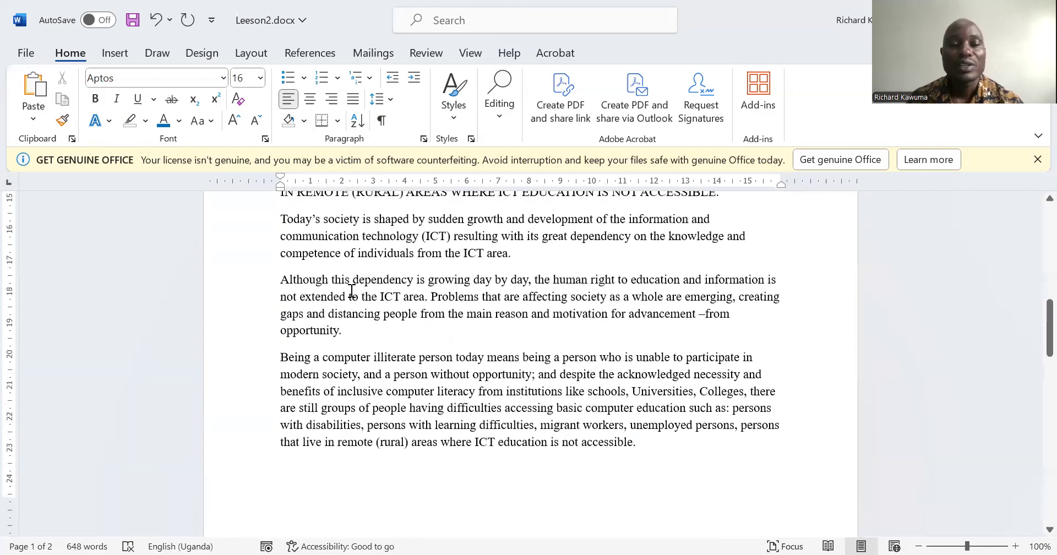
scroll(345, 298, "up", 1)
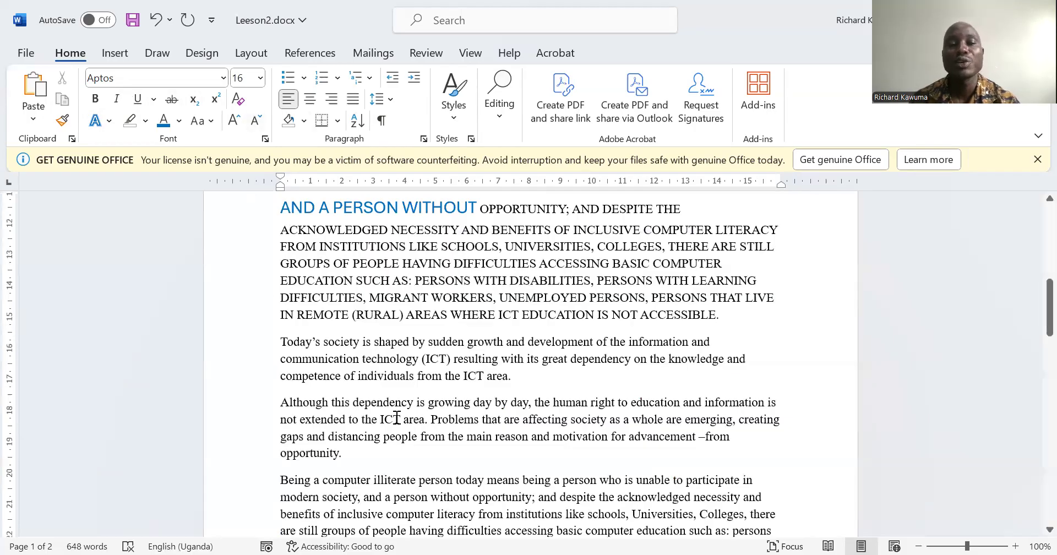
scroll(396, 418, "up", 6)
scroll(395, 417, "up", 2)
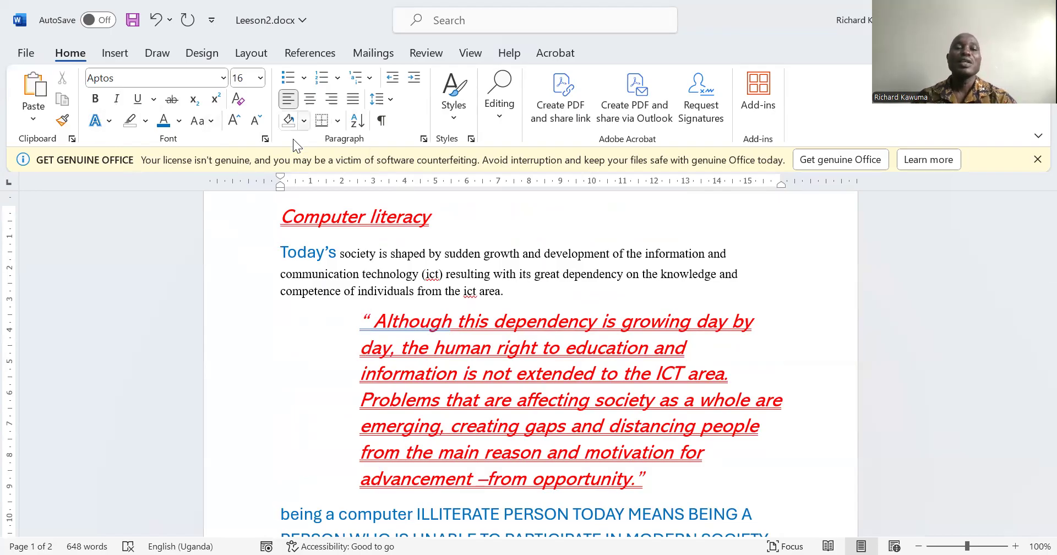
scroll(349, 239, "up", 3)
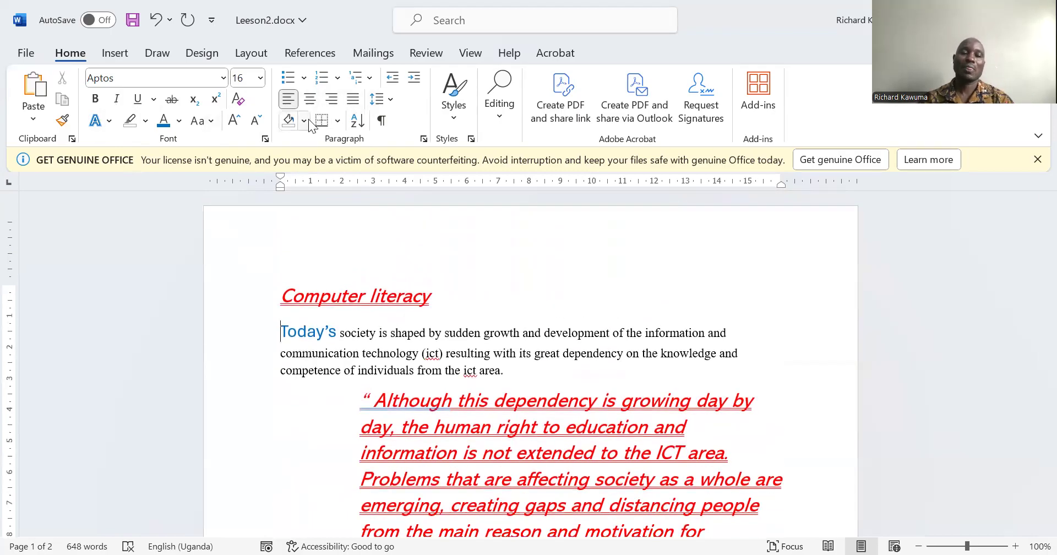
Center the "Computer literacy" title, change its alignment to right and deselect it.
left_click(292, 296)
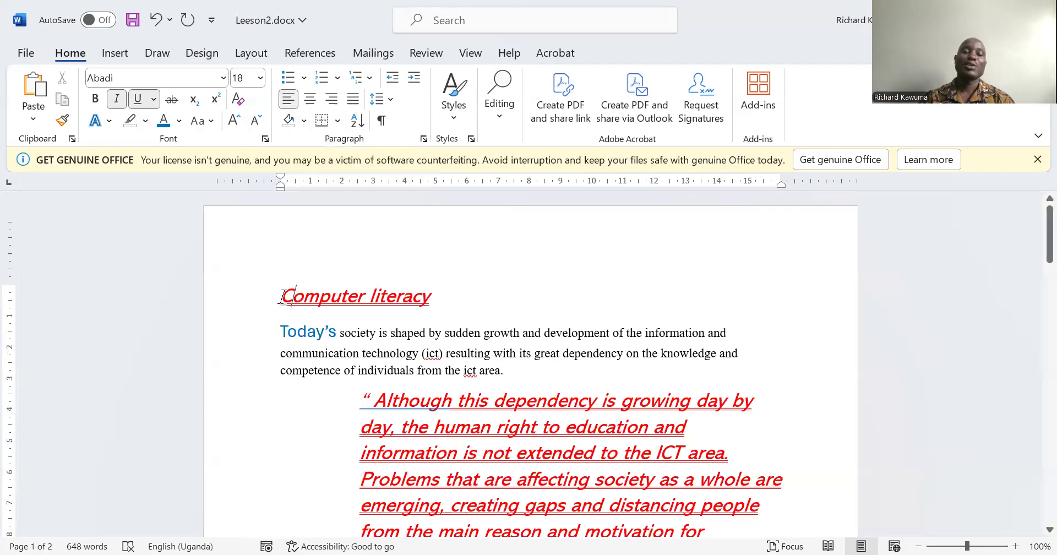
left_click_drag(281, 295, 445, 300)
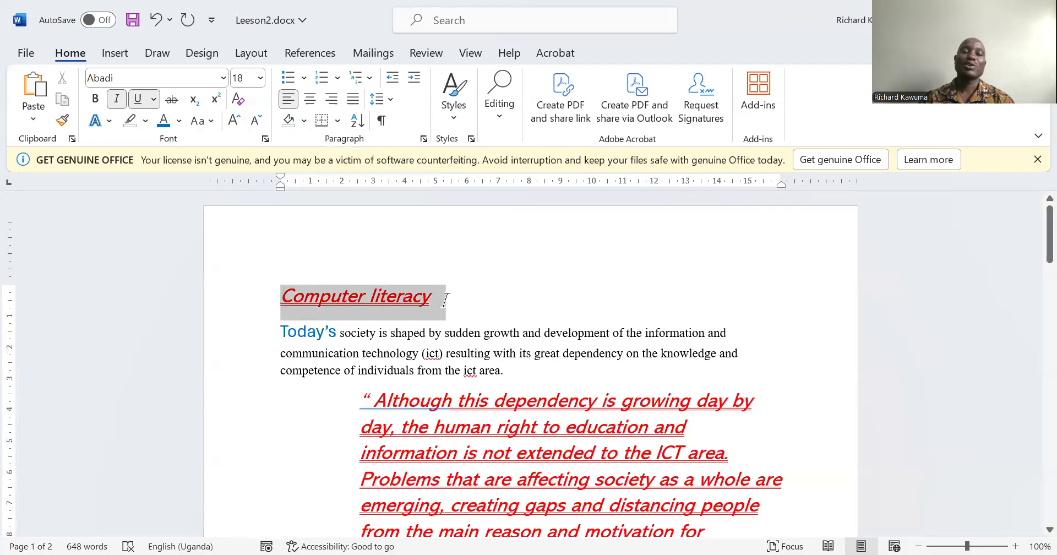
left_click(312, 105)
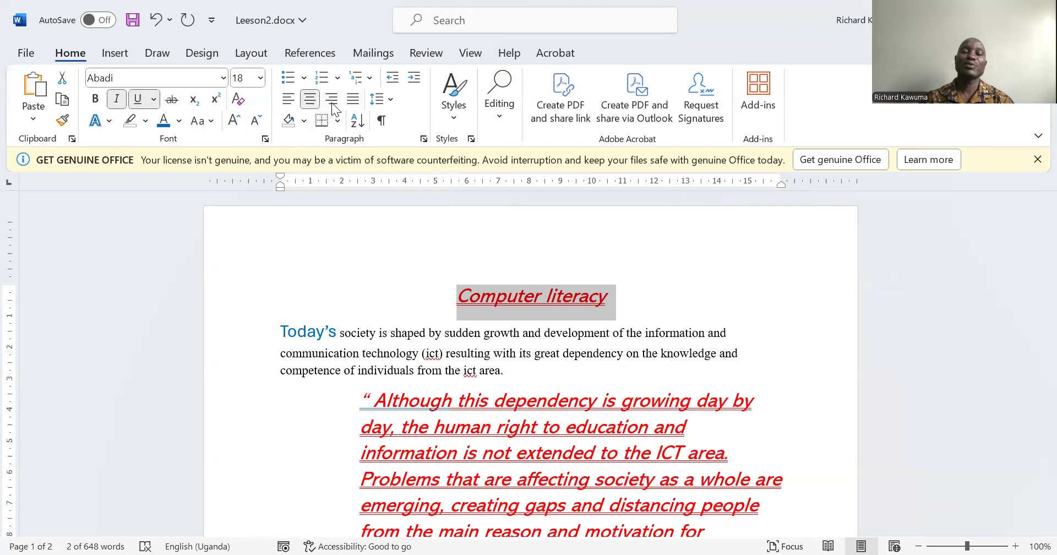
left_click(332, 100)
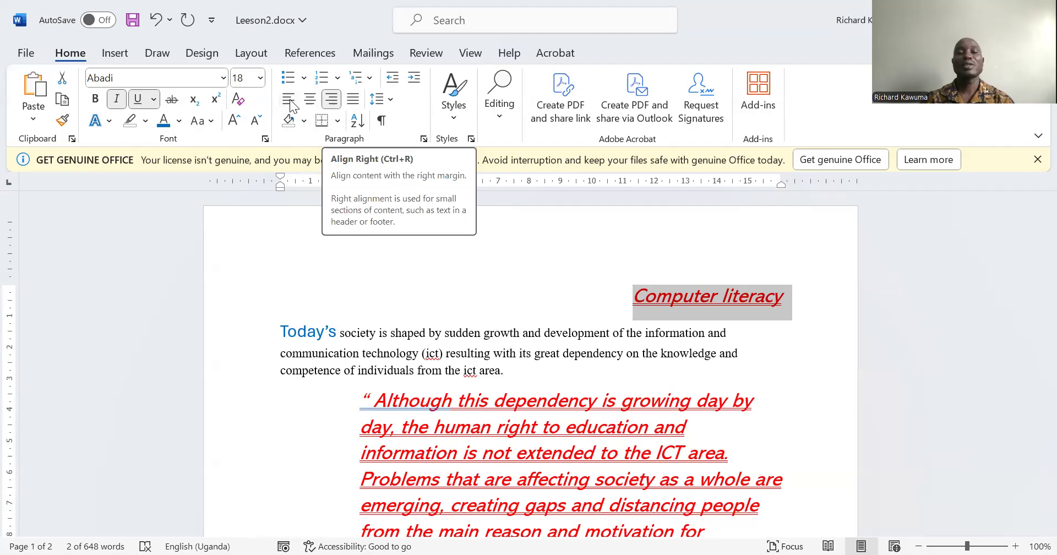
left_click(544, 325)
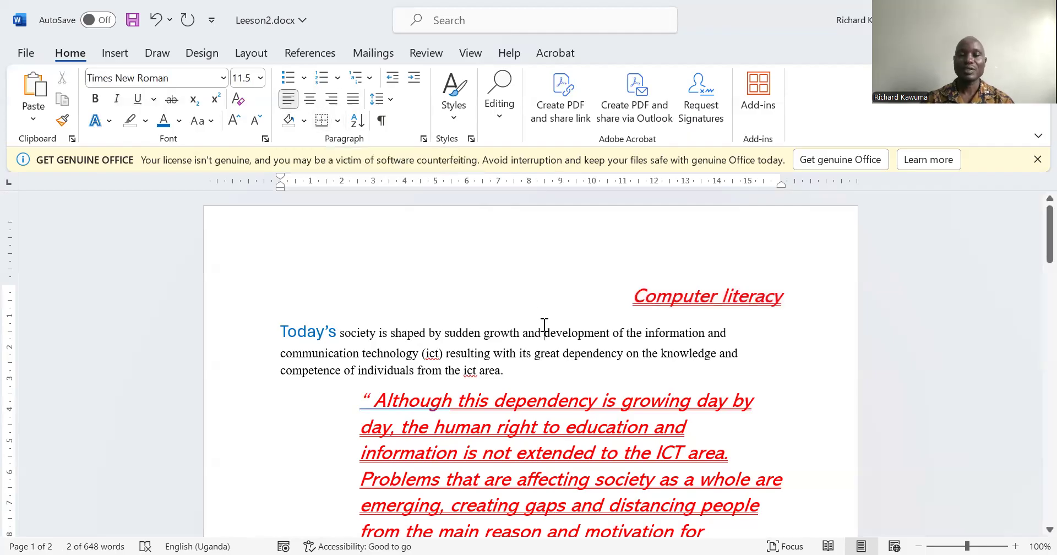
scroll(544, 331, "down", 5)
scroll(495, 247, "up", 2)
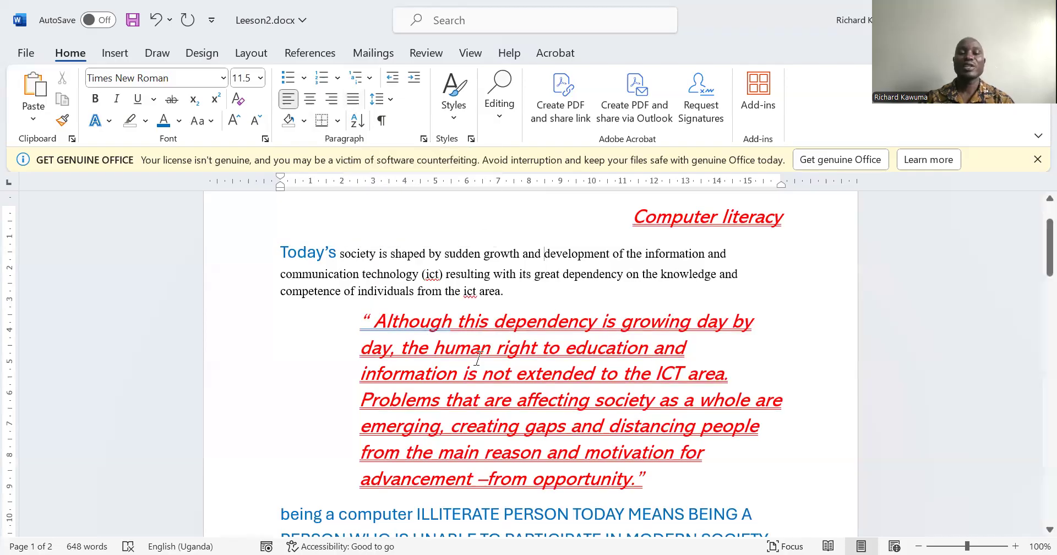
Justify the paragraph starting with "being a computer ILLITERATE PERSON" below the red quotation and deselect it.
scroll(438, 380, "down", 4)
scroll(442, 381, "down", 2)
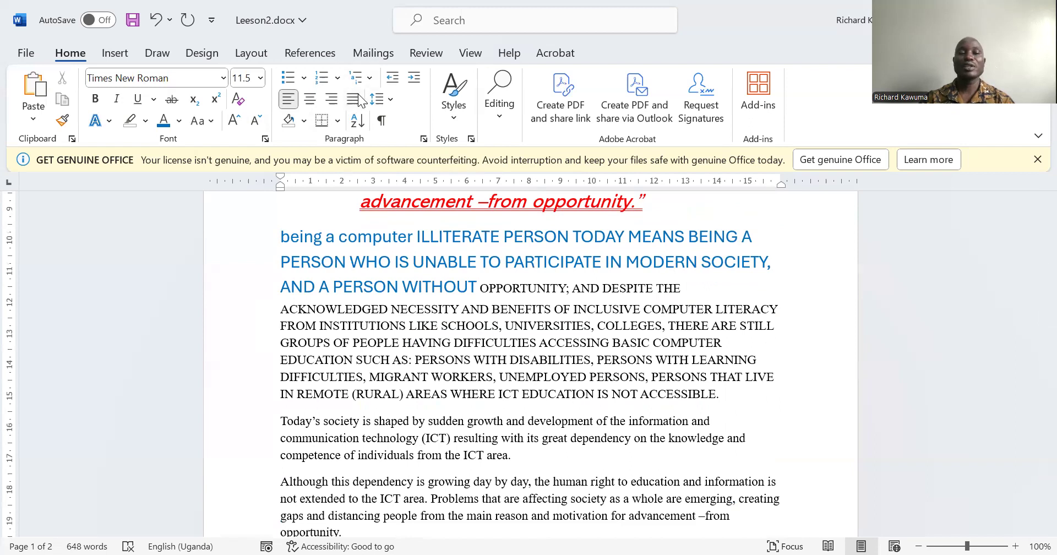
left_click_drag(281, 238, 739, 400)
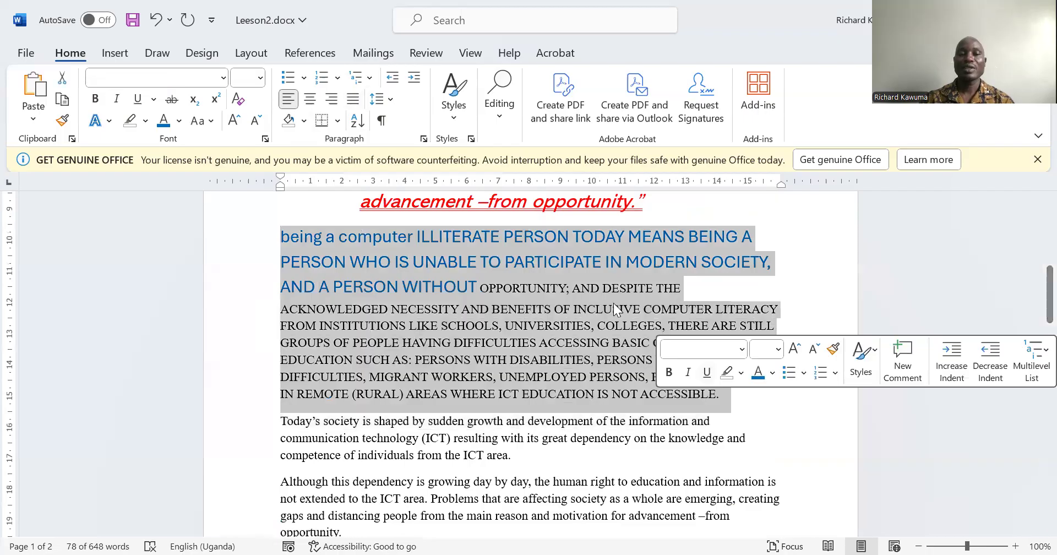
left_click(353, 99)
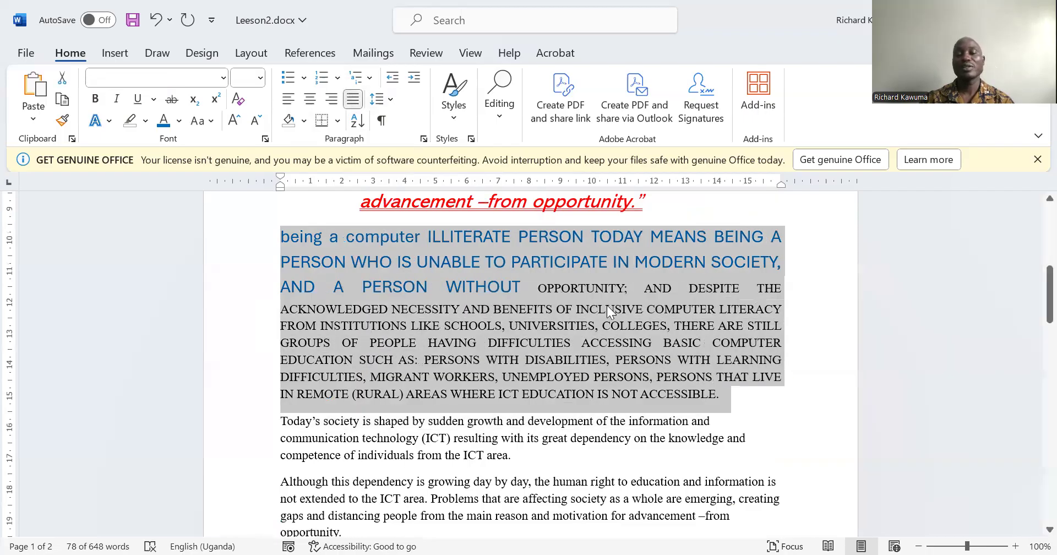
left_click(677, 311)
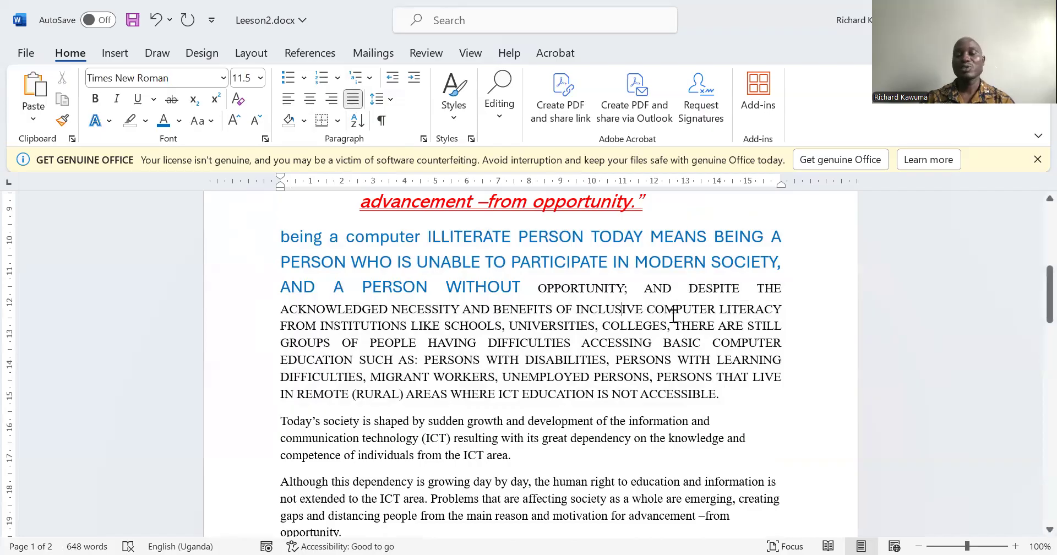
Justify the last three paragraphs on page 1, from "Today's society" to "ICT education is not accessible", and deselect them.
scroll(669, 325, "down", 3)
scroll(503, 324, "down", 1)
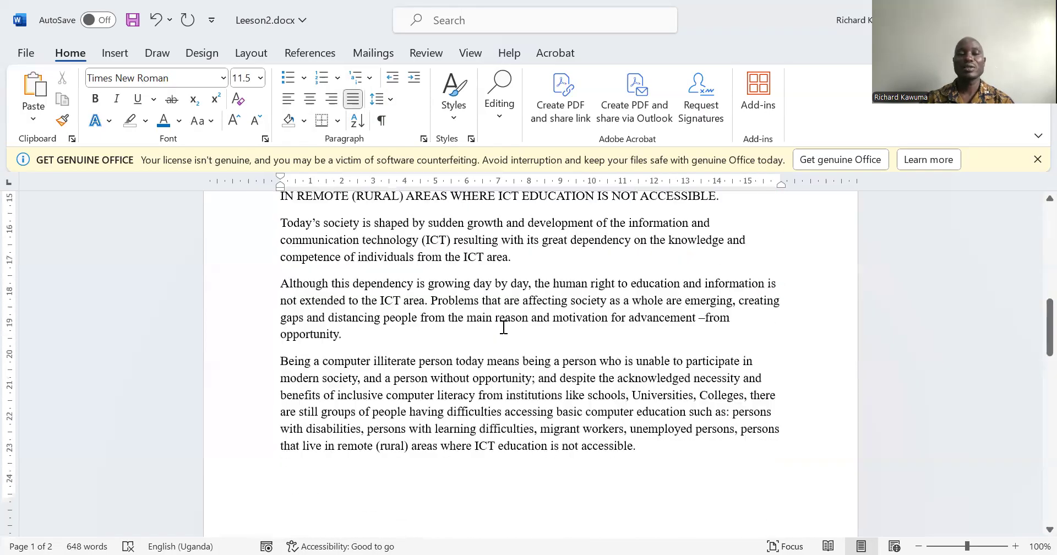
scroll(419, 333, "up", 2)
left_click_drag(279, 302, 649, 527)
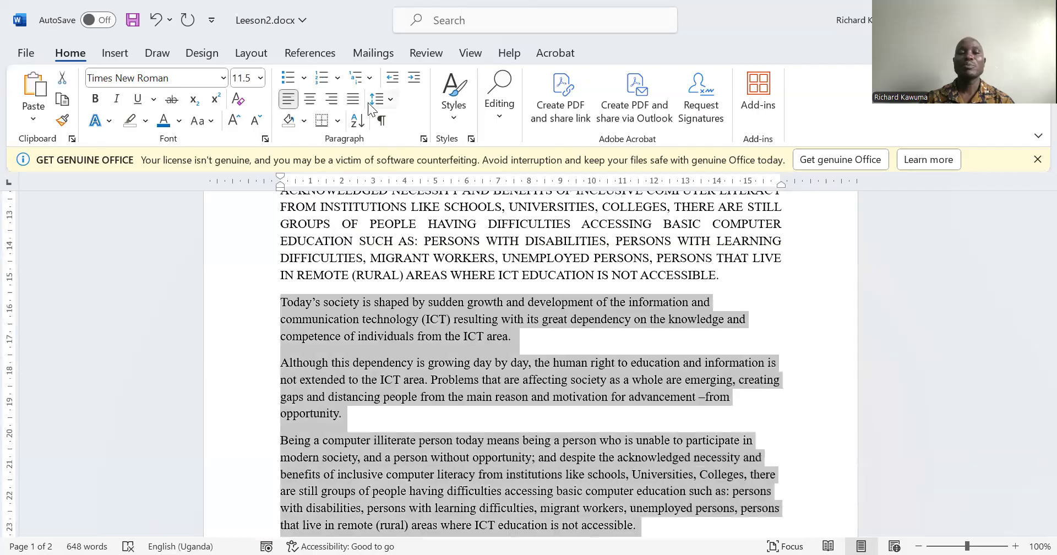
left_click(352, 100)
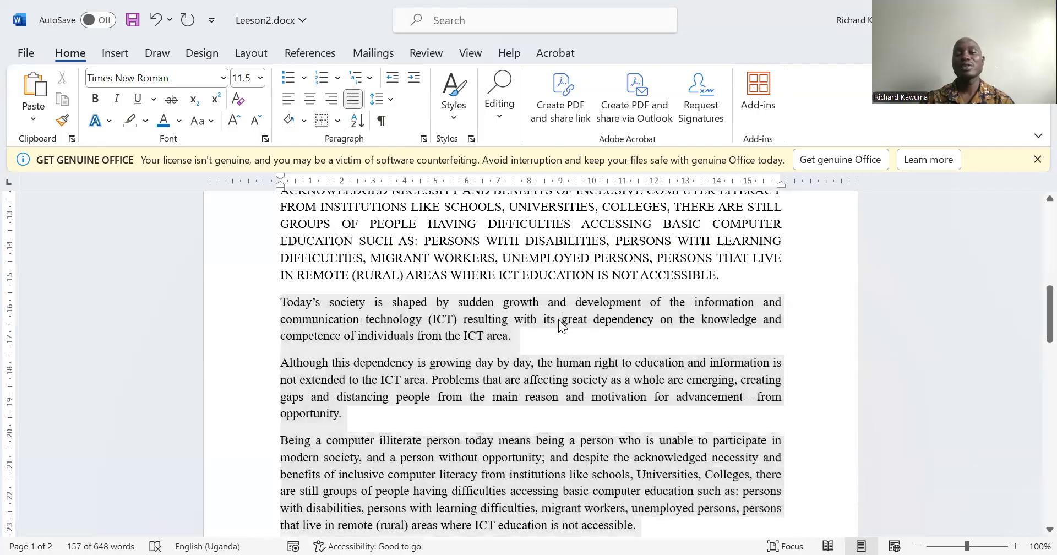
left_click(562, 319)
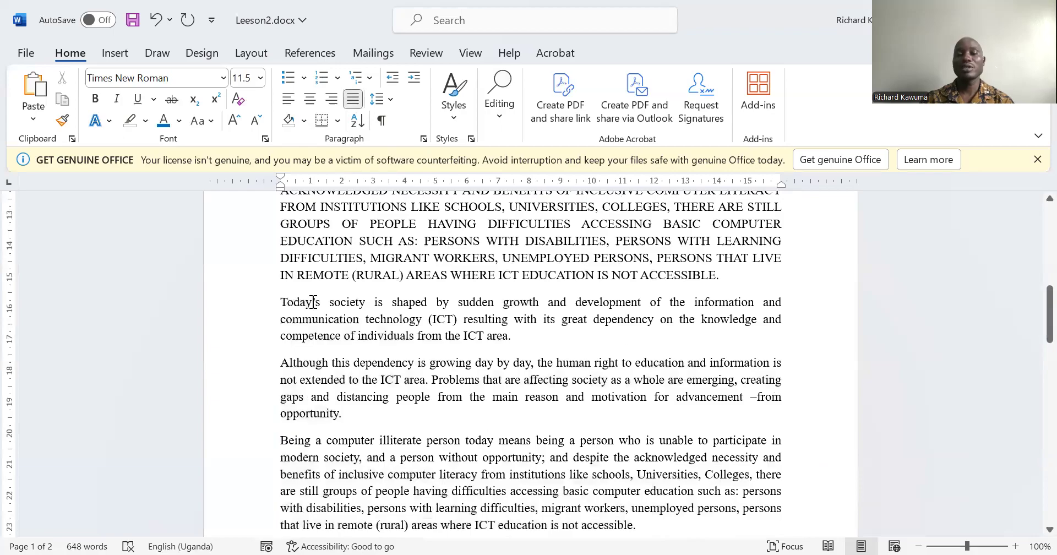
Justify the red quotation below the first body paragraph and deselect it.
scroll(663, 361, "down", 4)
scroll(663, 362, "up", 5)
scroll(664, 363, "up", 8)
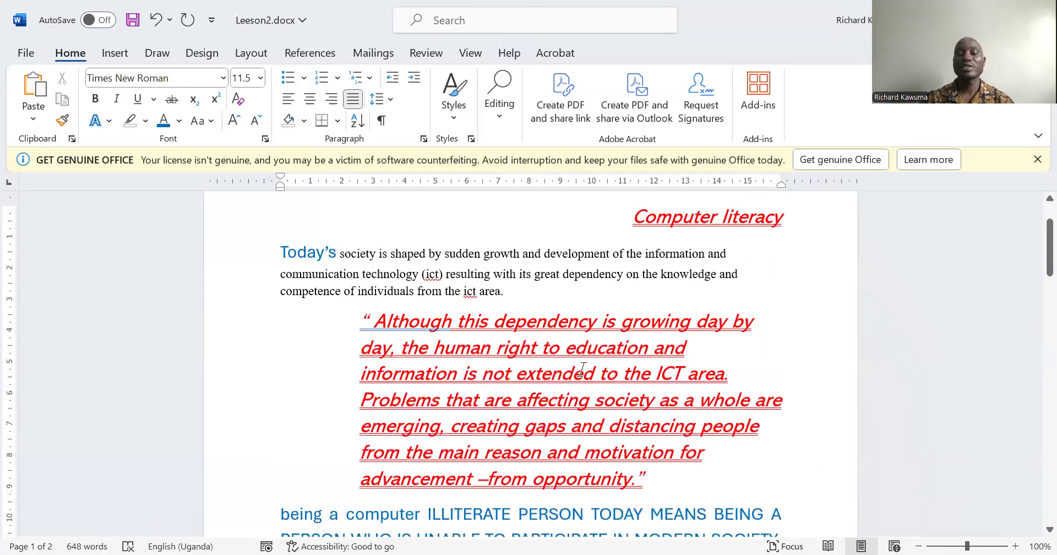
left_click_drag(363, 317, 679, 485)
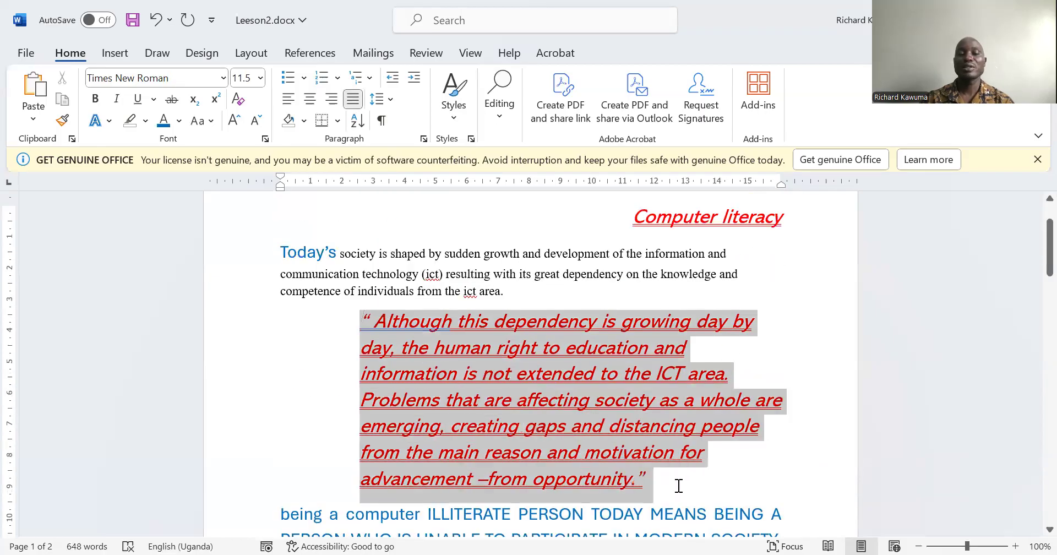
left_click(350, 104)
left_click(549, 301)
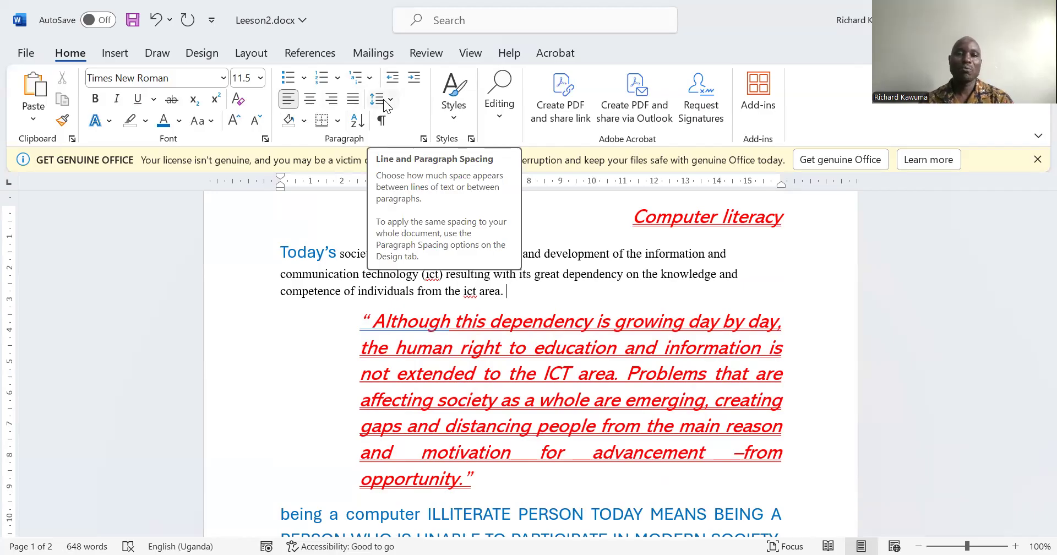
Set the line spacing of page 1's last paragraph, starting with "Being a computer illiterate person", to 1.5.
scroll(473, 364, "down", 10)
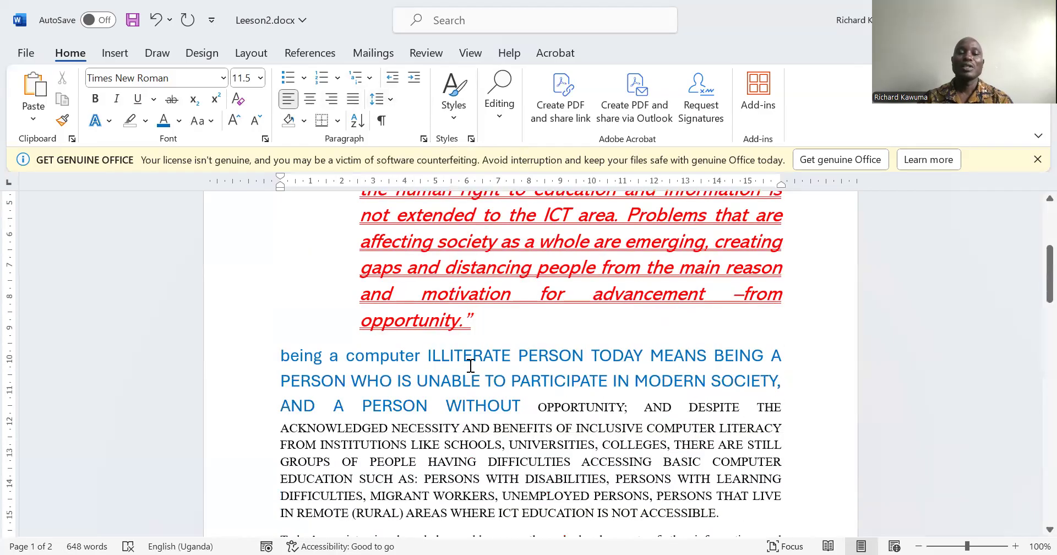
scroll(433, 389, "down", 2)
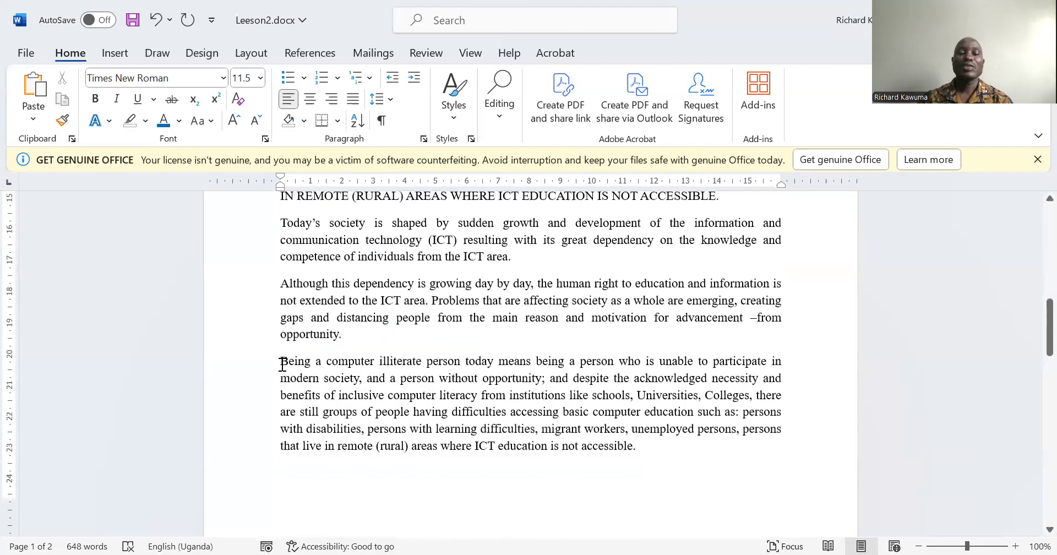
left_click_drag(286, 375, 284, 364)
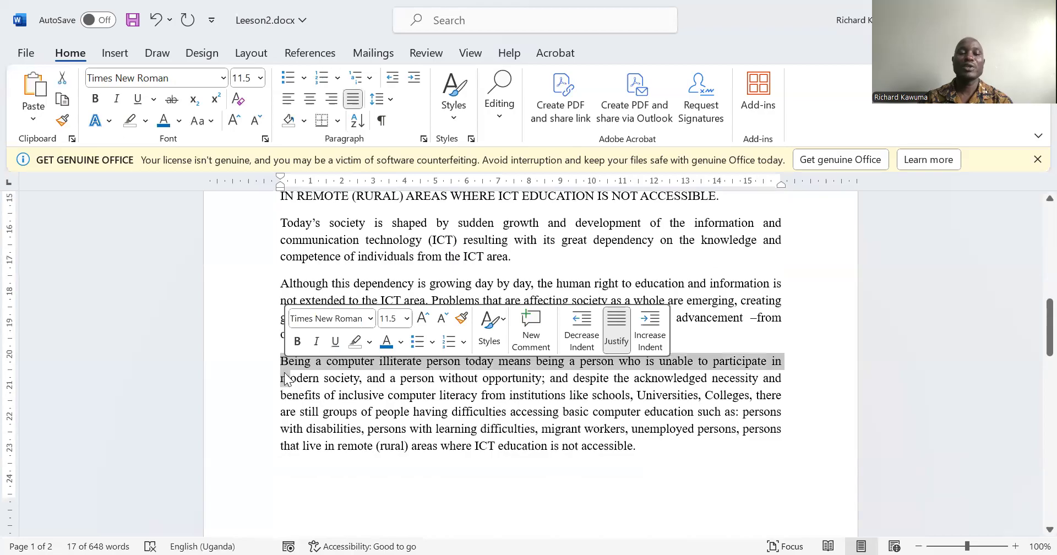
left_click(281, 363)
left_click_drag(281, 362, 665, 457)
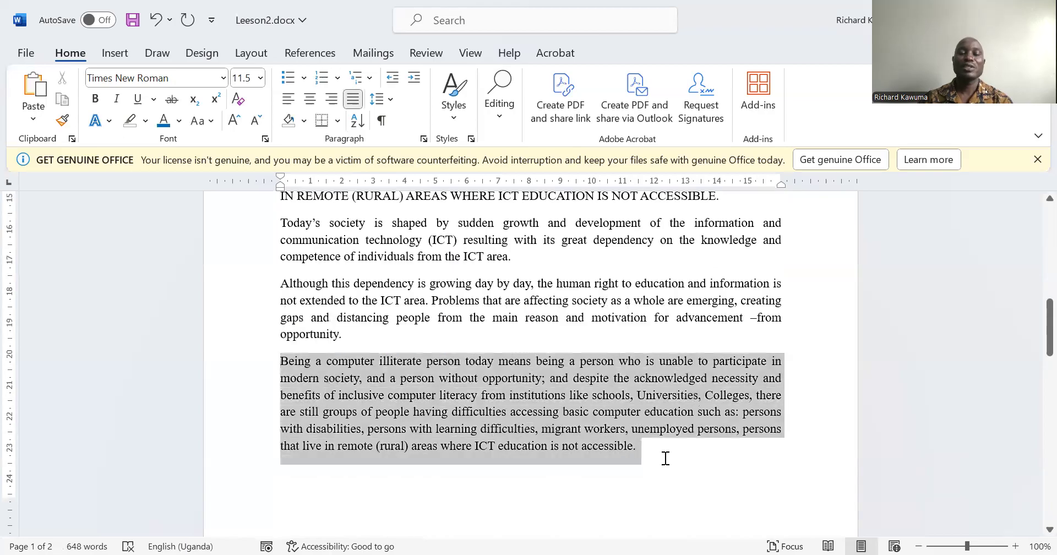
left_click(389, 100)
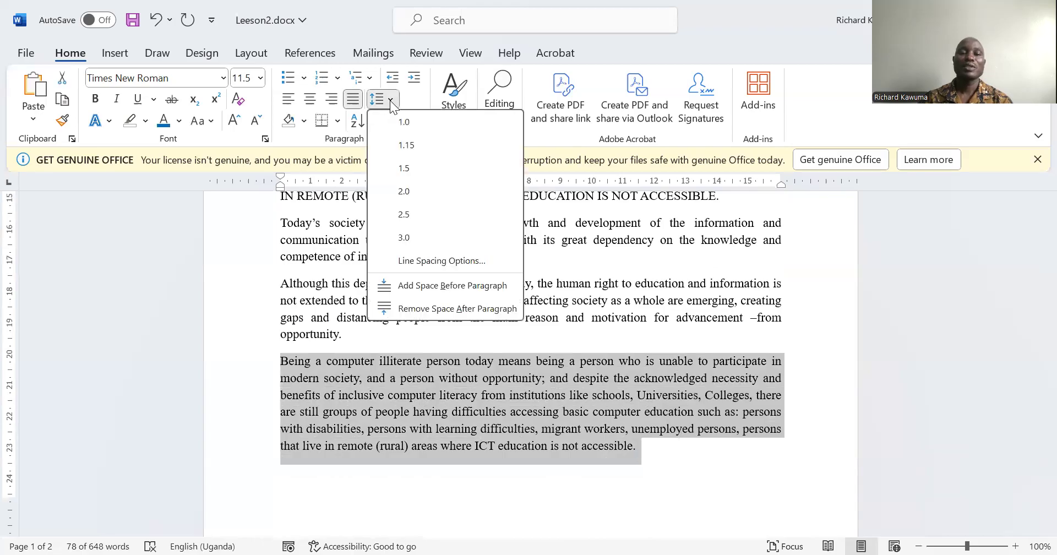
left_click(405, 168)
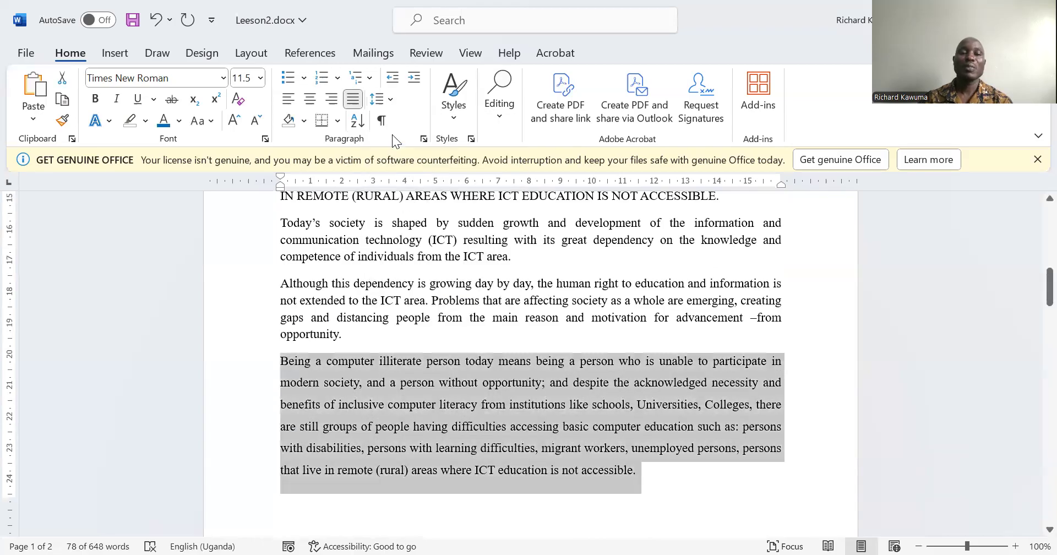
Vary the last paragraph's line spacing through 2.5, 1.5 and 1.15, set it back to 1.5 and deselect the paragraph.
left_click(389, 102)
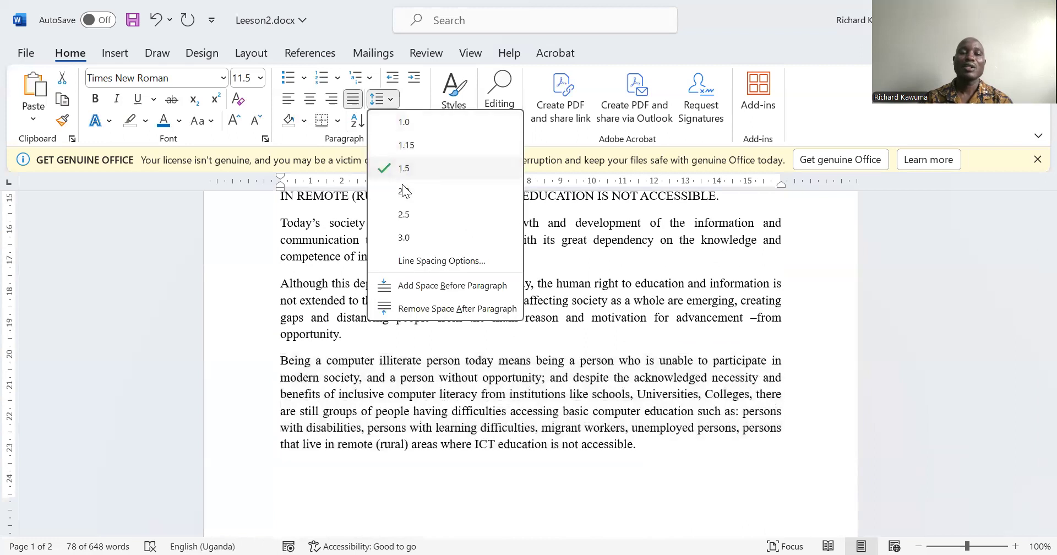
left_click(407, 213)
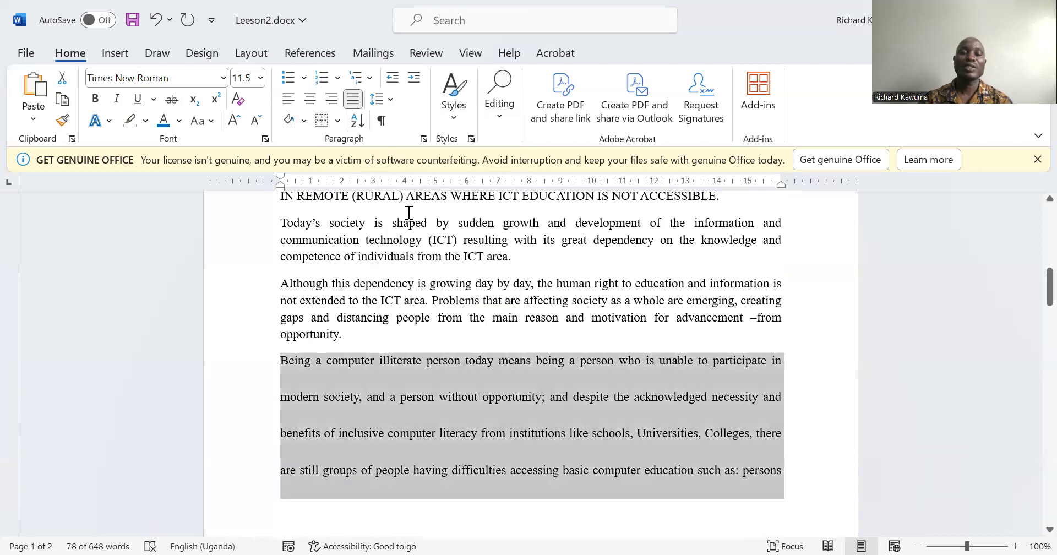
left_click(392, 99)
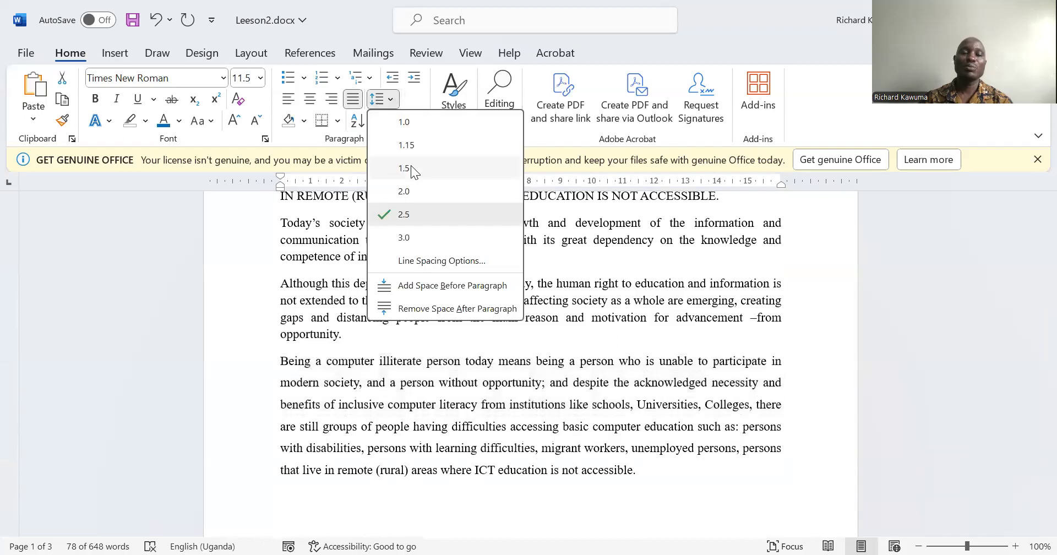
left_click(411, 167)
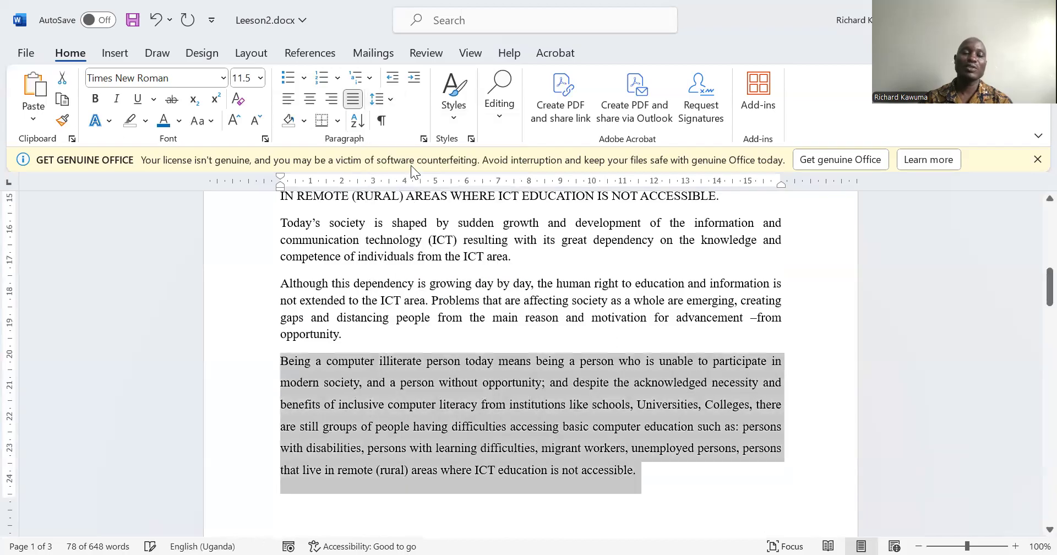
left_click(392, 100)
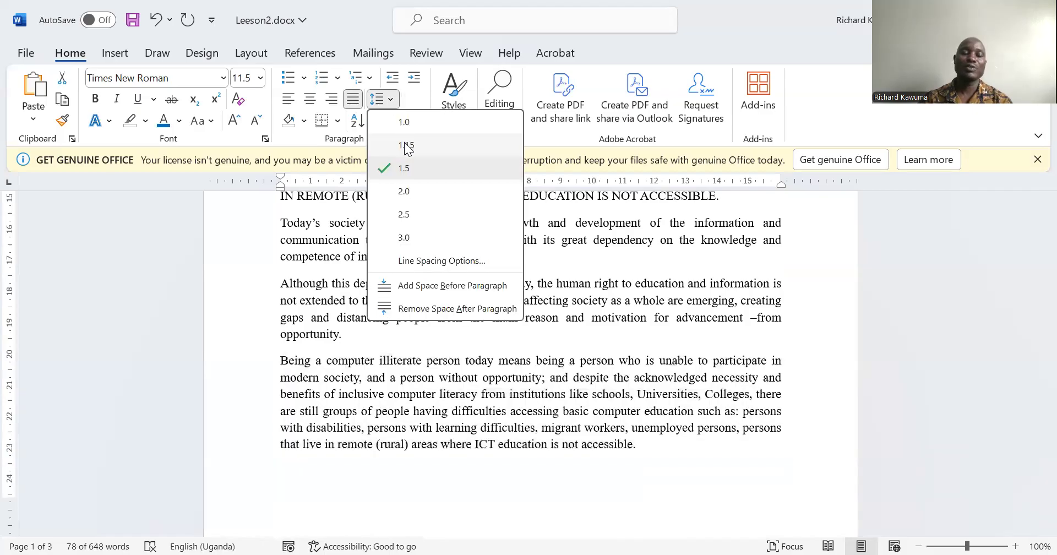
left_click(407, 146)
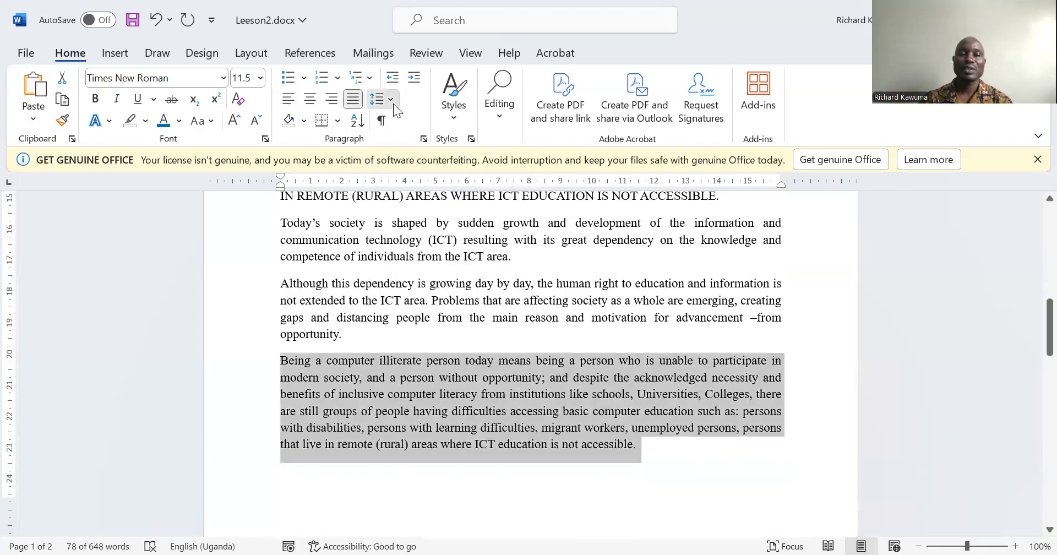
left_click(392, 100)
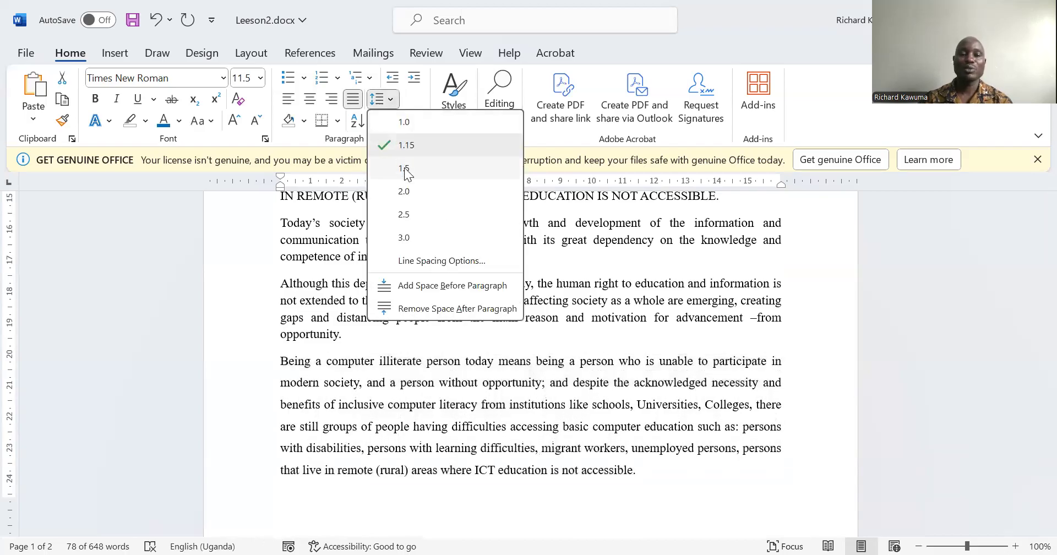
left_click(404, 168)
left_click(458, 320)
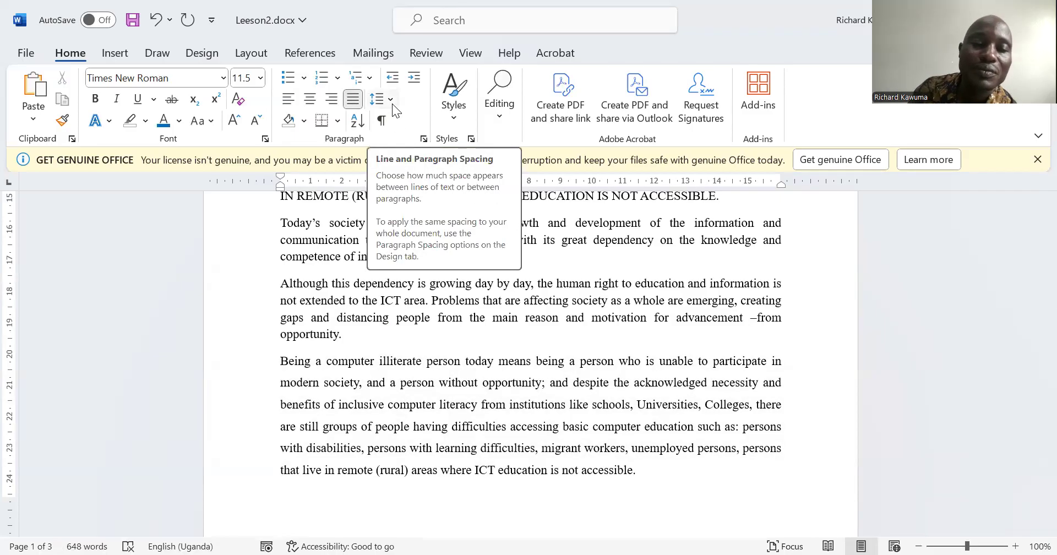
Center the "Computer literacy" title at the start of the document.
scroll(415, 326, "up", 4)
scroll(414, 326, "up", 7)
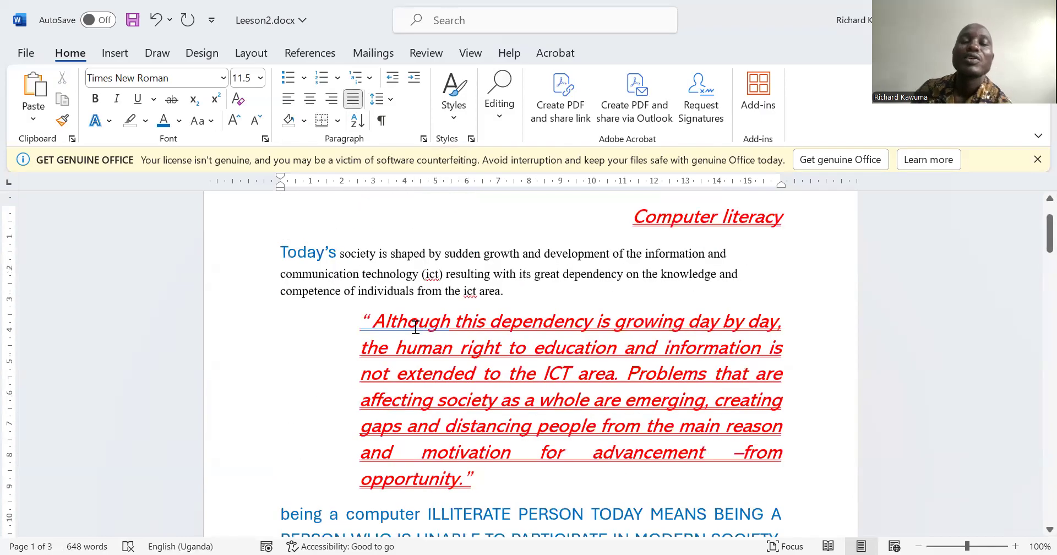
left_click(696, 298)
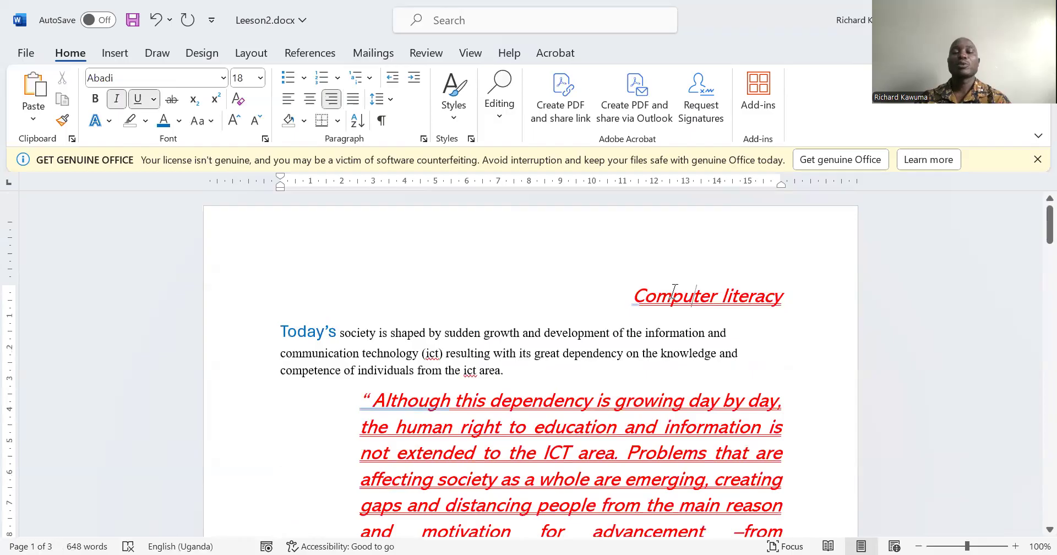
left_click(311, 99)
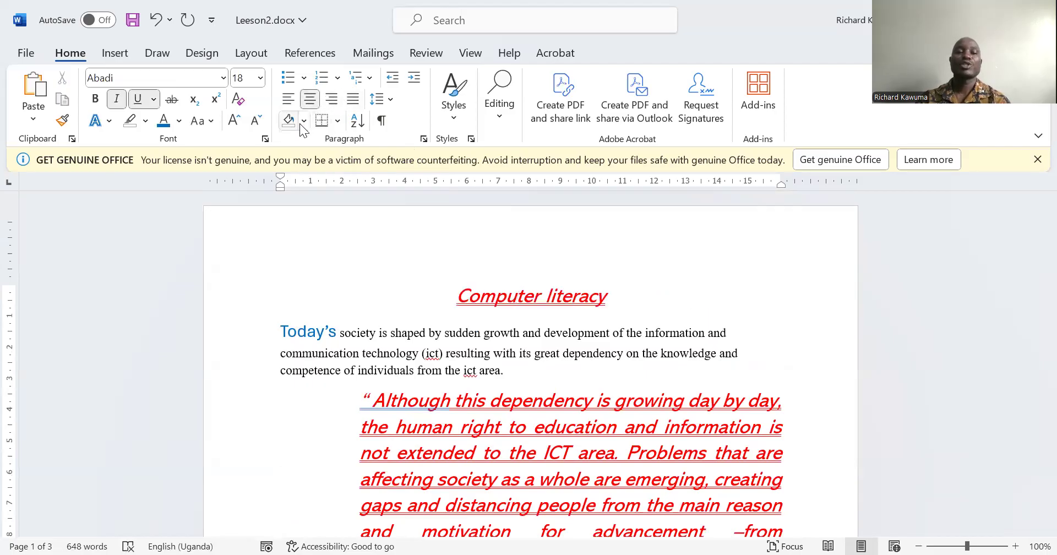
left_click(580, 321)
Apply dark blue shading behind the "Computer literacy" title.
left_click_drag(448, 300, 604, 298)
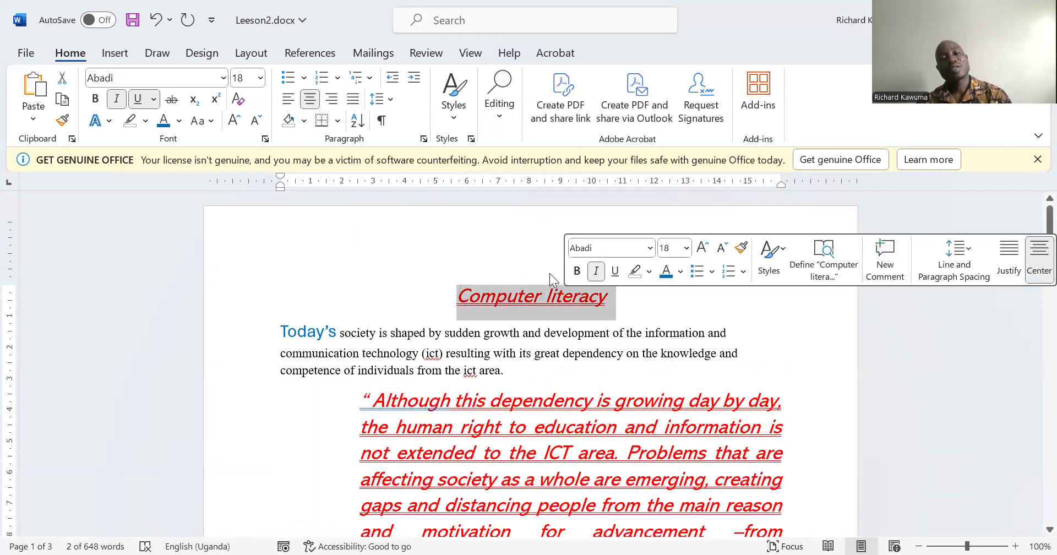
left_click(304, 122)
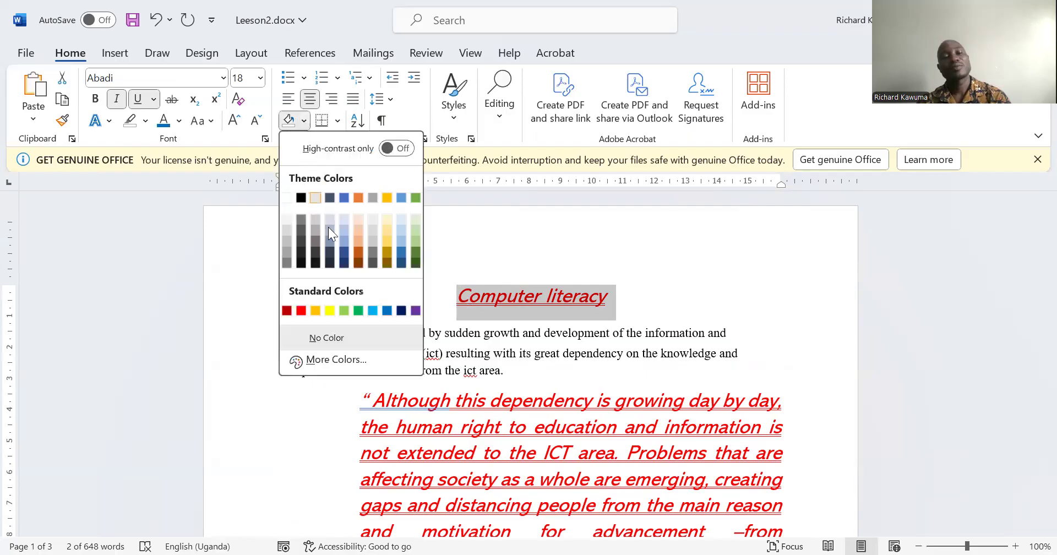
left_click(415, 314)
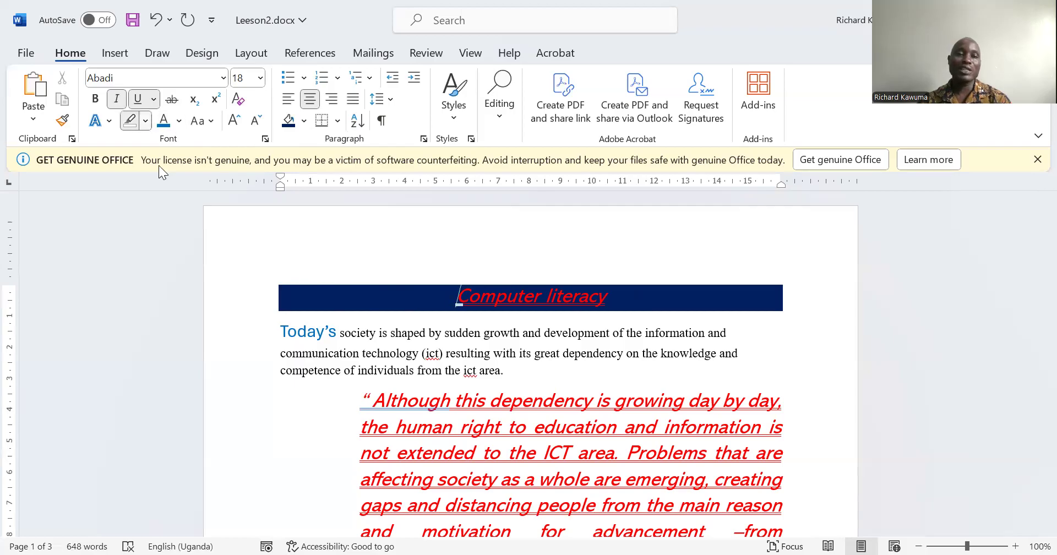
Highlight the first body paragraph's text from "society" to "resulting" in dark blue and undo the highlight.
left_click(146, 120)
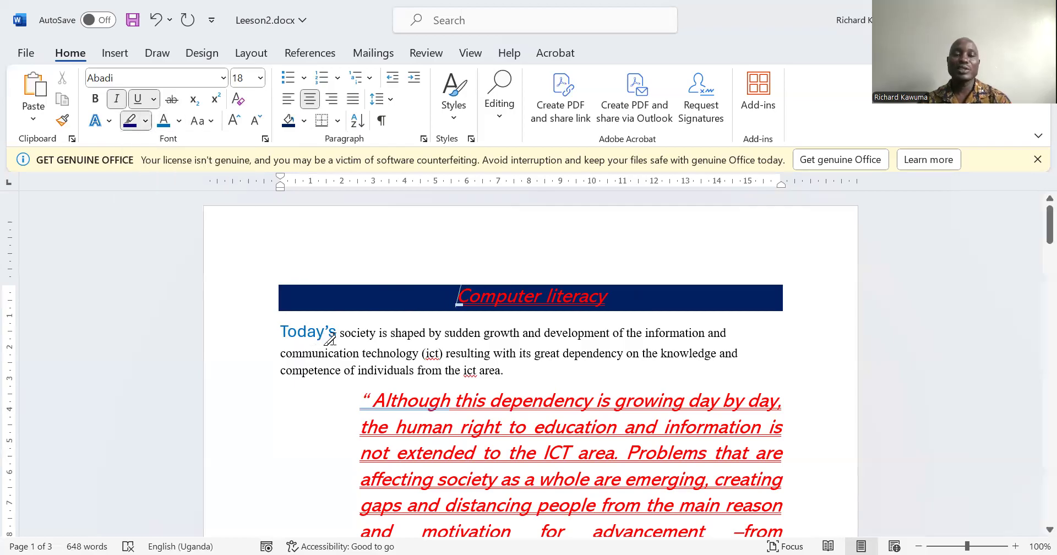
left_click_drag(353, 337, 487, 351)
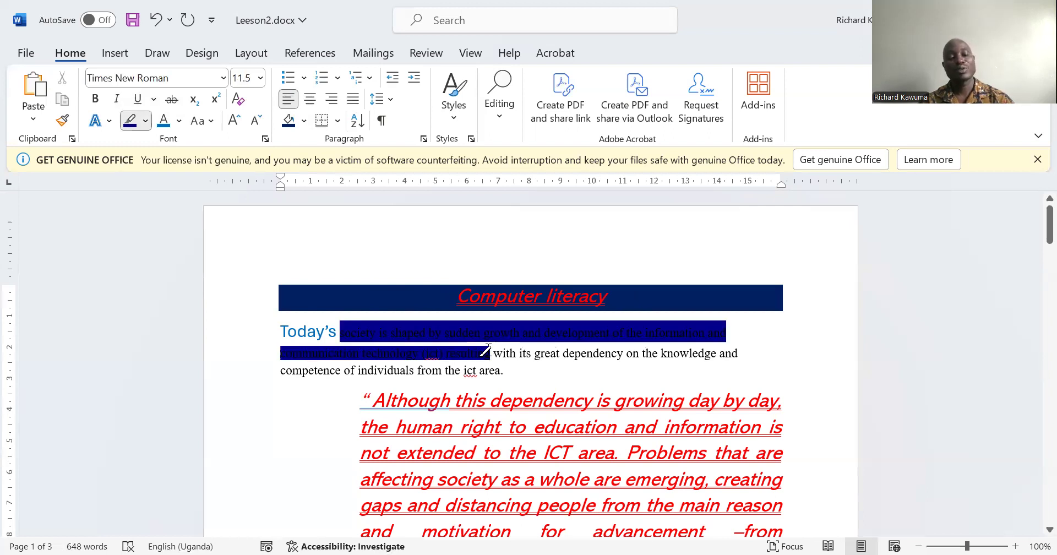
key("ctrl+z")
left_click(489, 348)
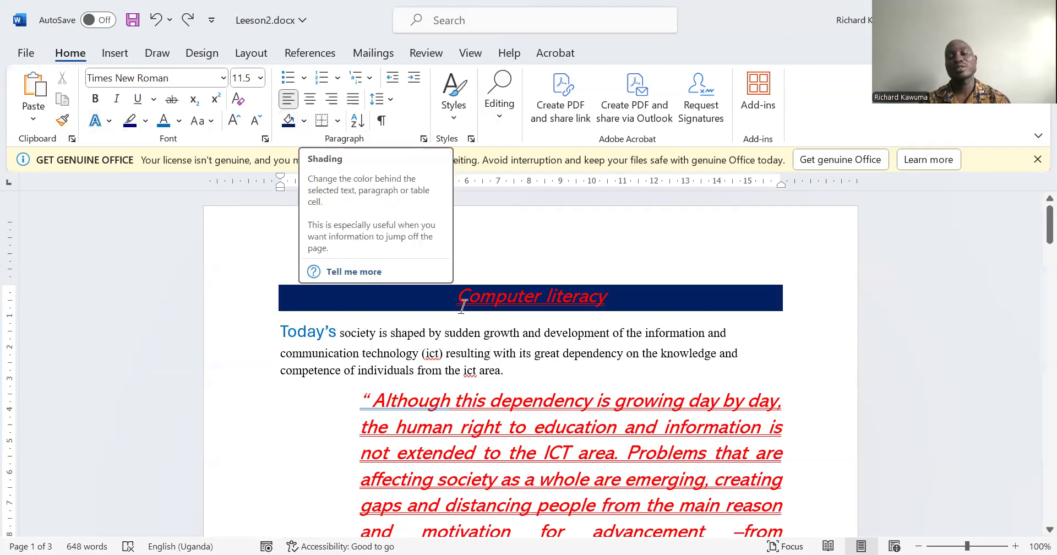
Set the font color of the "Computer literacy" title to white and deselect it.
left_click_drag(456, 298, 608, 299)
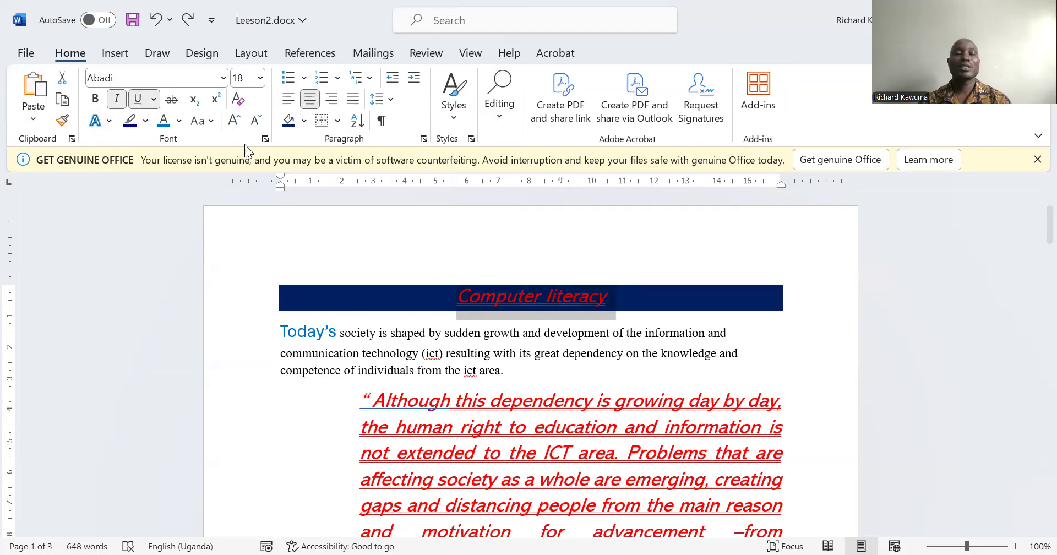
left_click(180, 121)
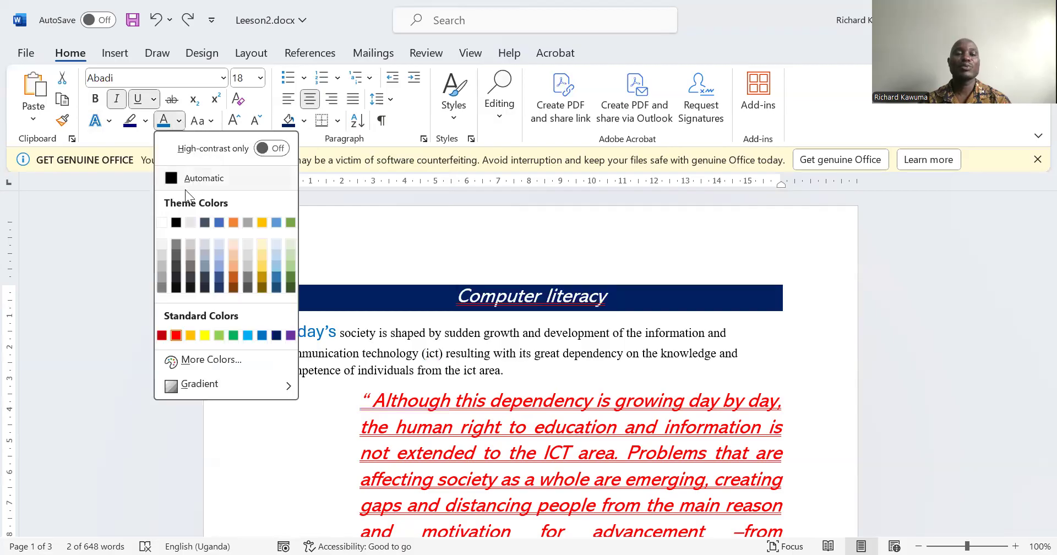
left_click(389, 299)
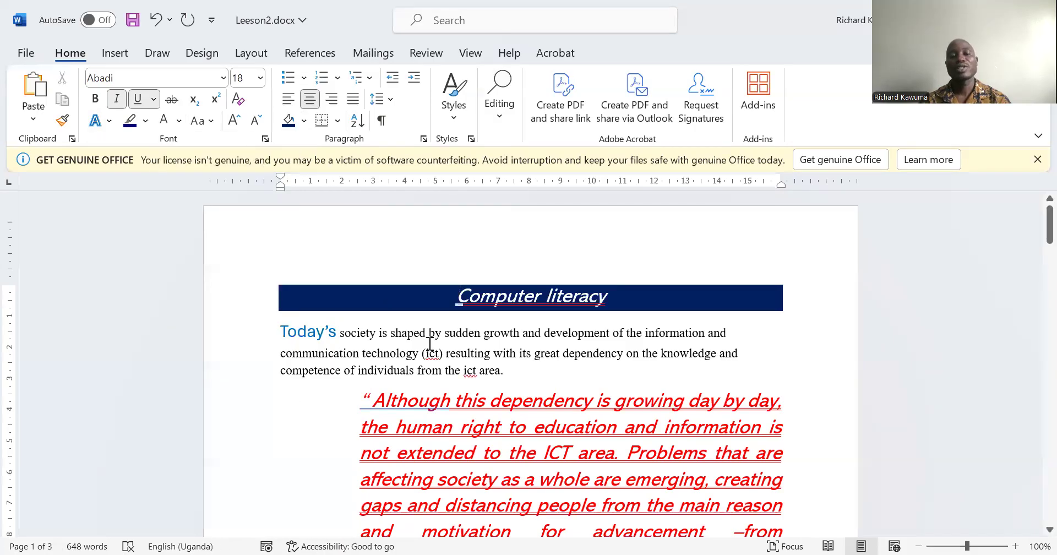
Apply light blue shading behind the black, unindented paragraph beginning "Although this dependency is growing day by day" and deselect it.
scroll(430, 343, "down", 10)
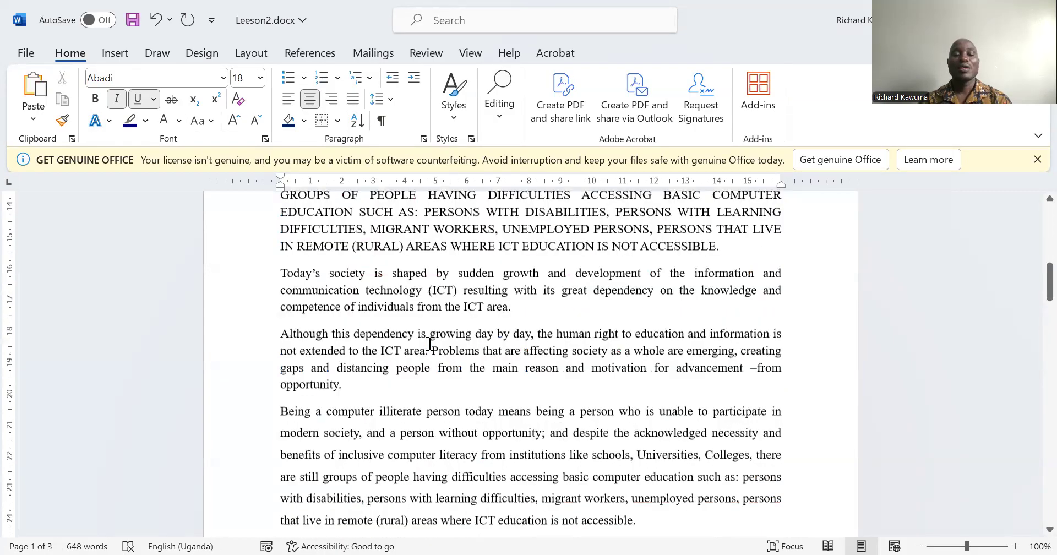
scroll(282, 330, "down", 1)
left_click_drag(281, 324, 360, 372)
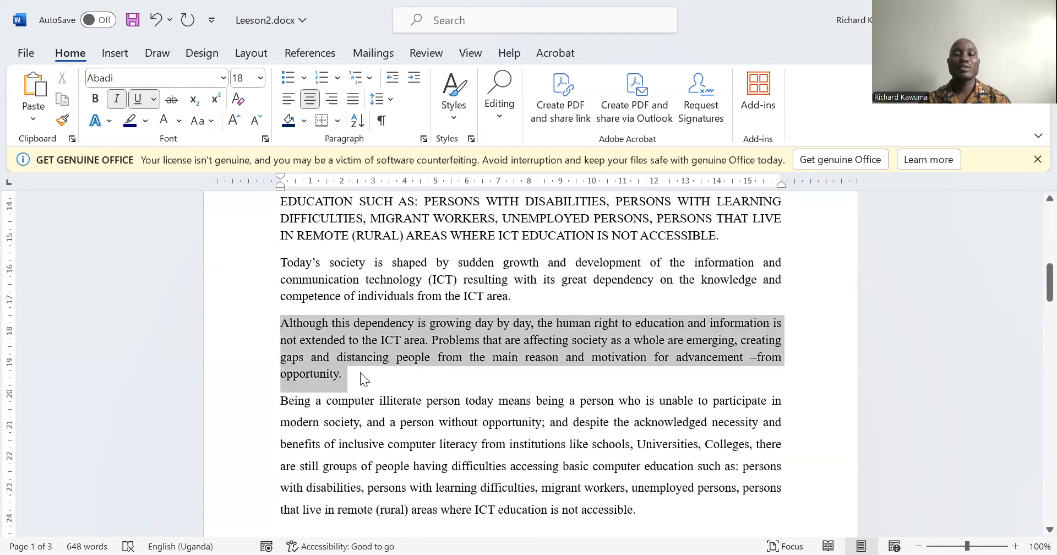
left_click(303, 125)
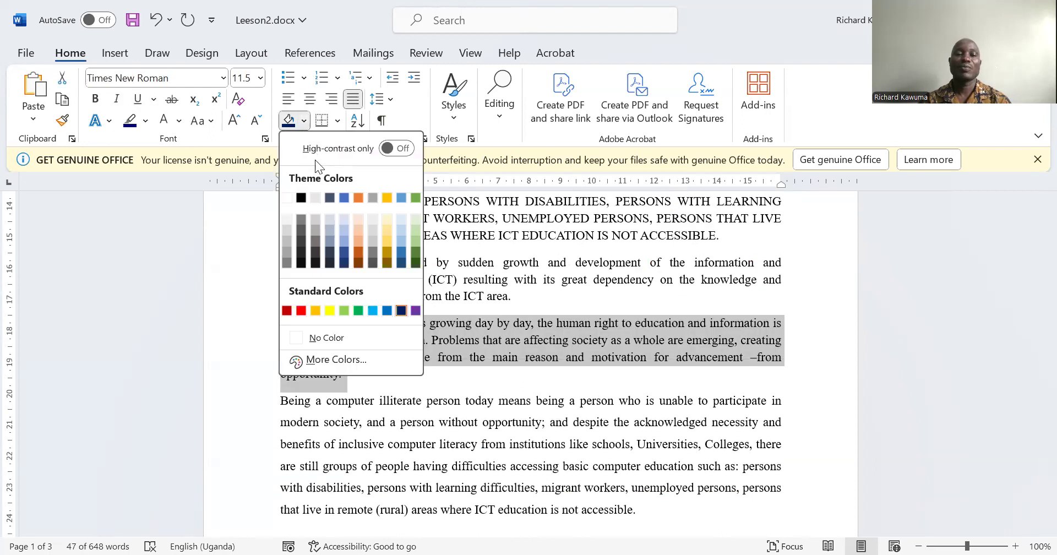
left_click(342, 227)
left_click(400, 329)
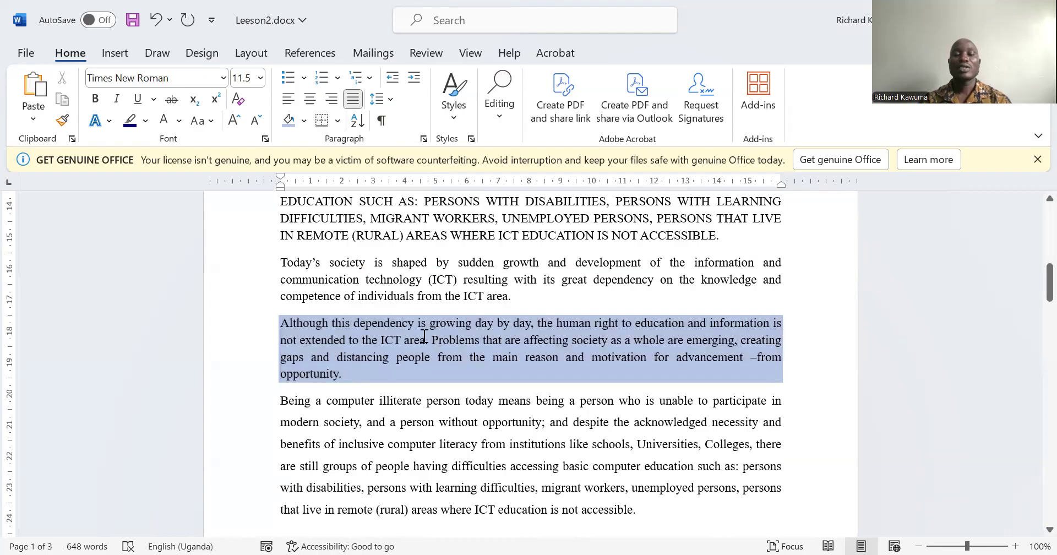
Highlight the text from "Being a computer illiterate person" to "modern society," in bright green and undo the highlight.
left_click(146, 122)
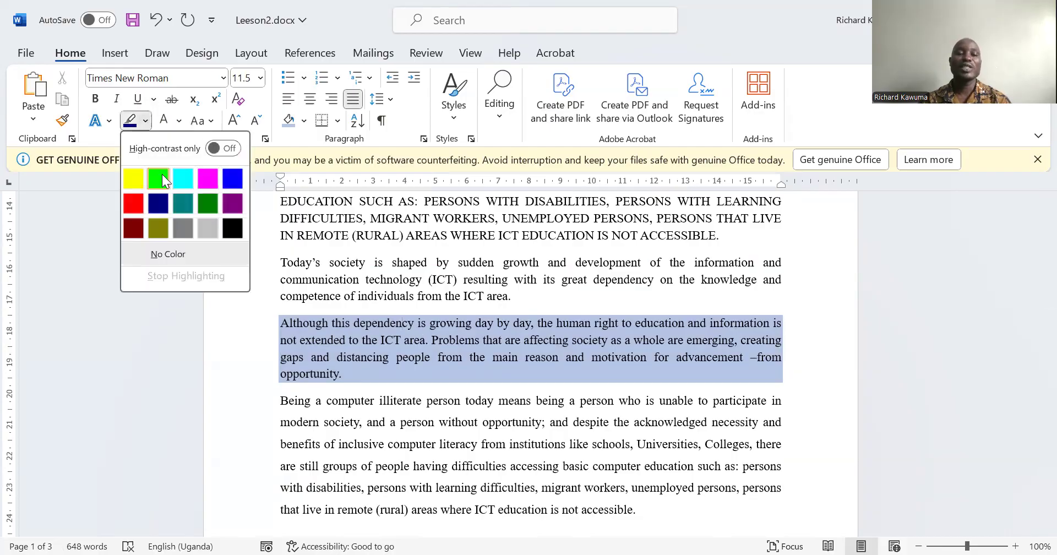
left_click_drag(281, 400, 362, 417)
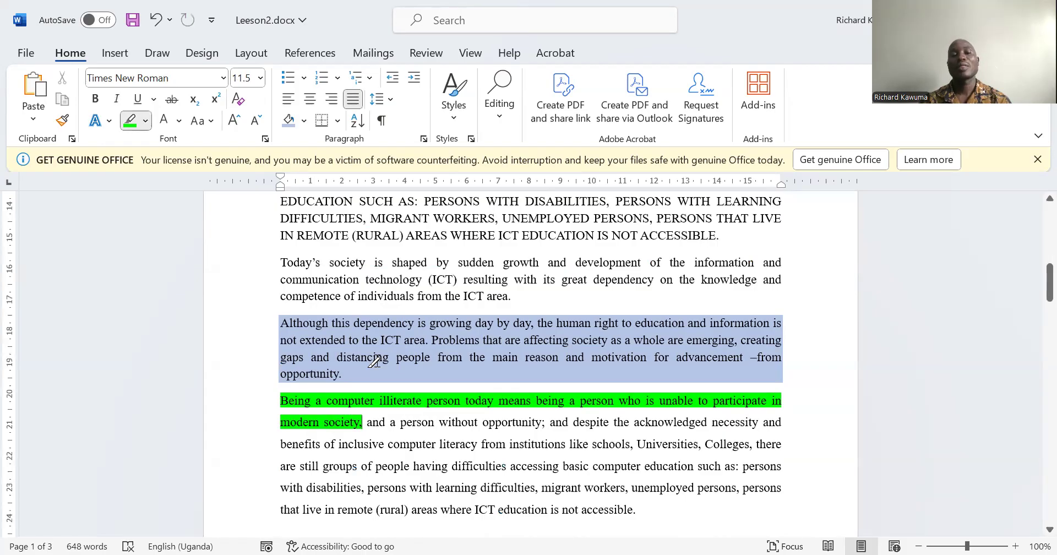
key("ctrl+z")
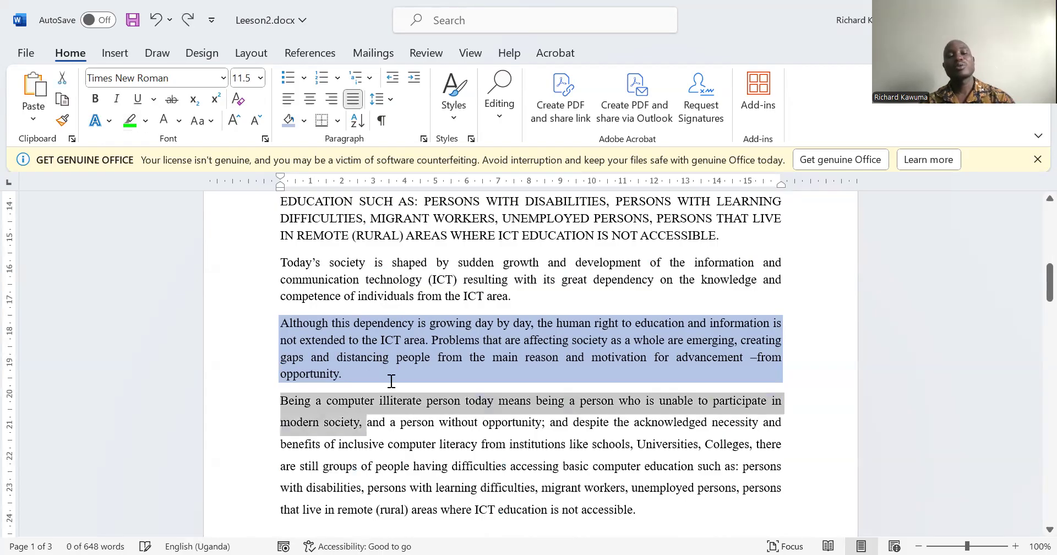
key("ctrl+z")
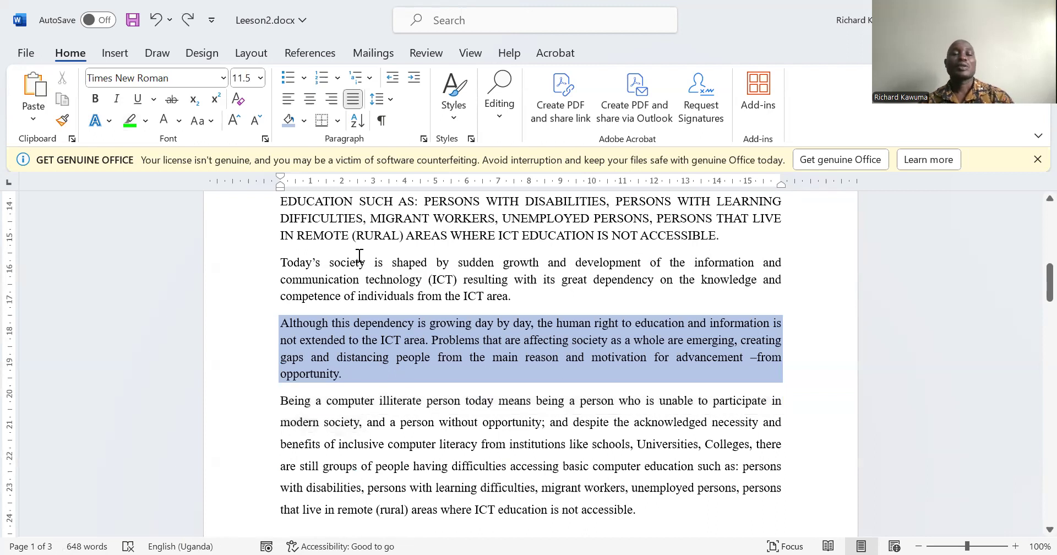
Select the whole light-blue-shaded paragraph from "Although this dependency" to "opportunity.".
scroll(359, 278, "up", 5)
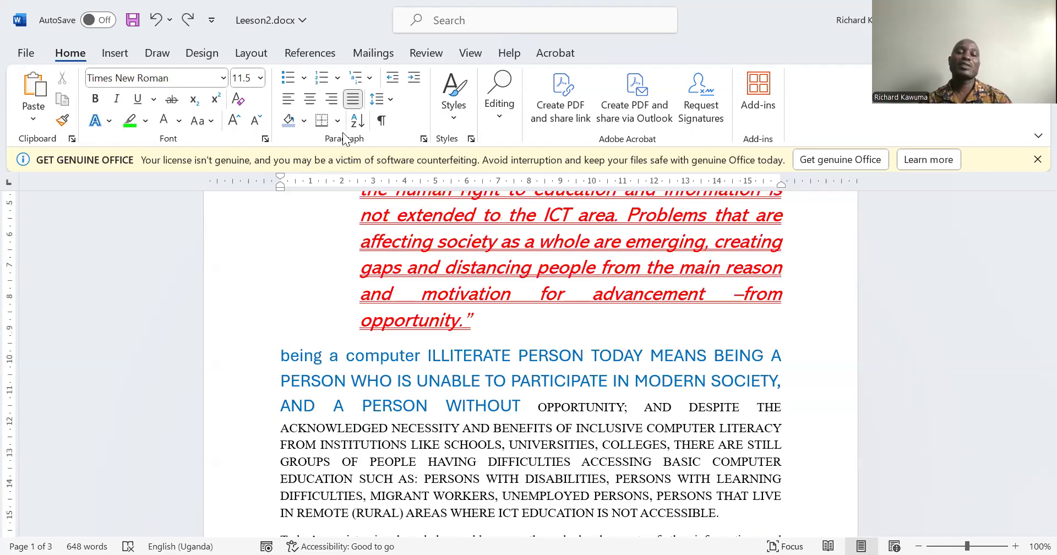
key("ctrl+z")
key("ctrl+z")
key("ctrl+z")
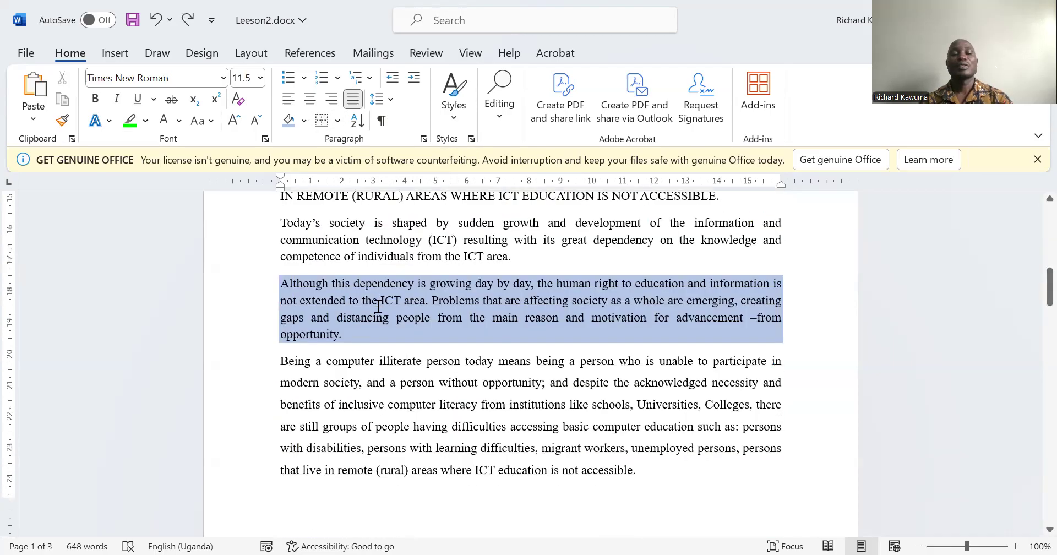
left_click_drag(280, 282, 345, 338)
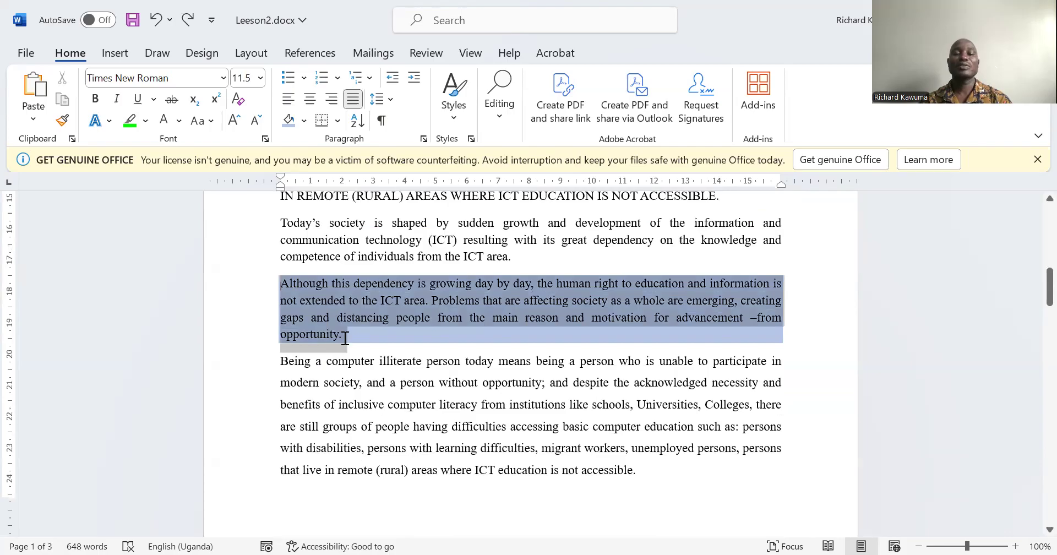